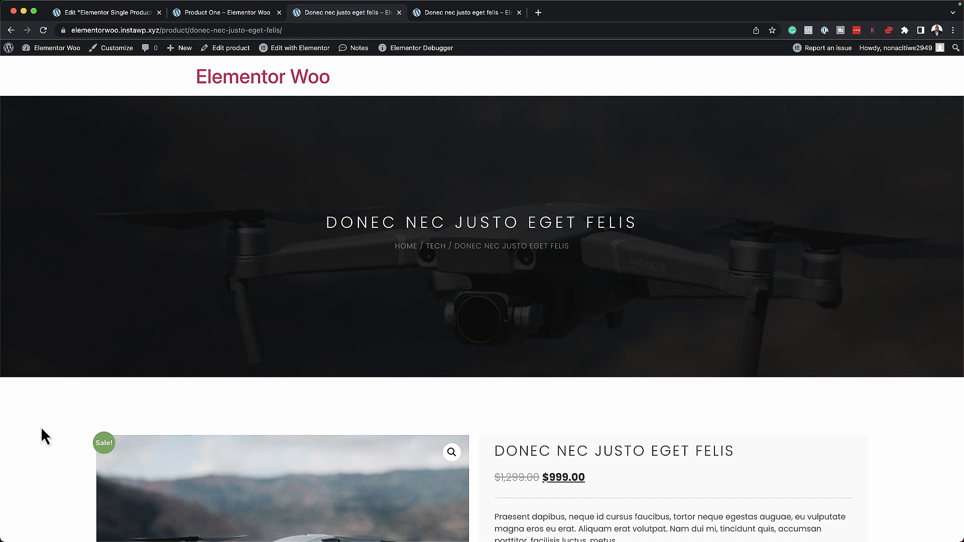
# Review the layout of the published Donec nec justo eget felis drone page and the Product One page
pyautogui.scroll(-5, 43, 428)
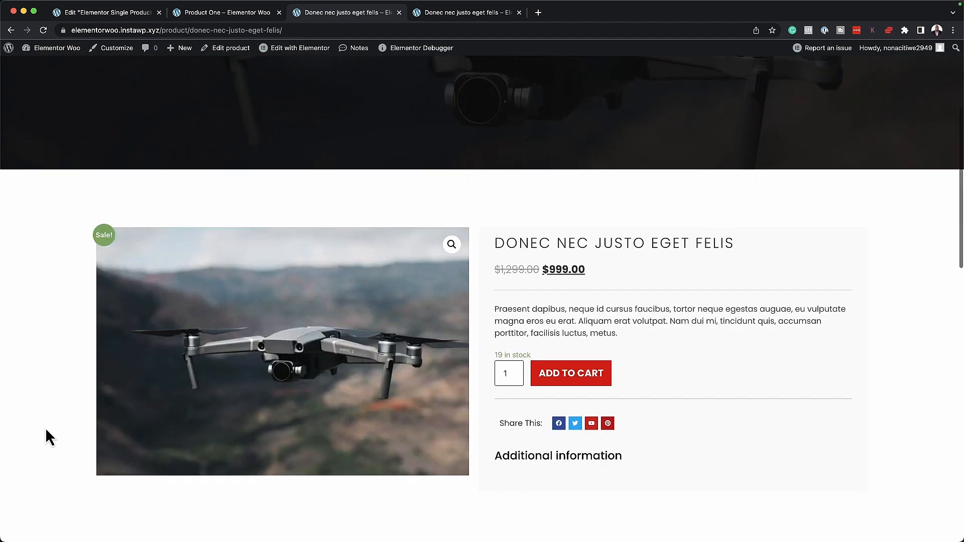
pyautogui.scroll(-4, 47, 430)
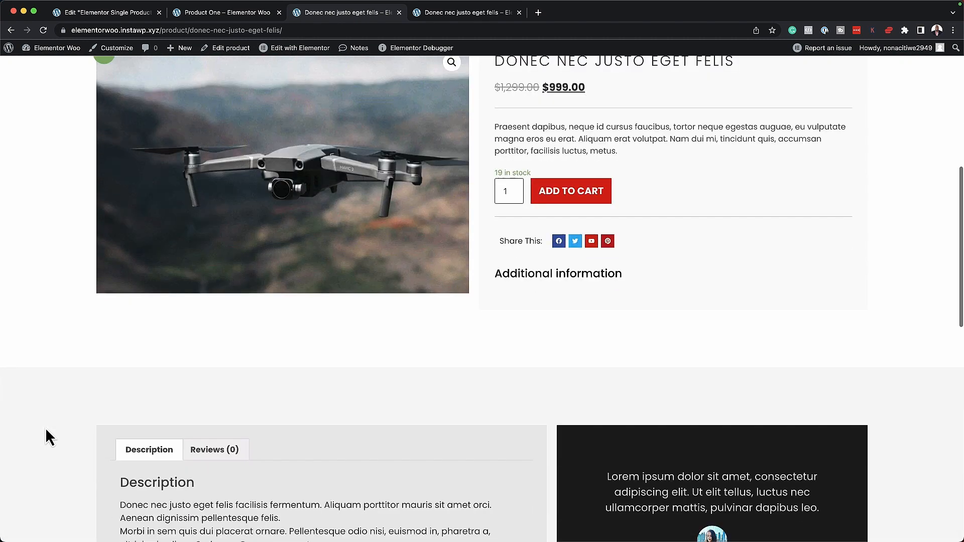
pyautogui.scroll(-10, 46, 429)
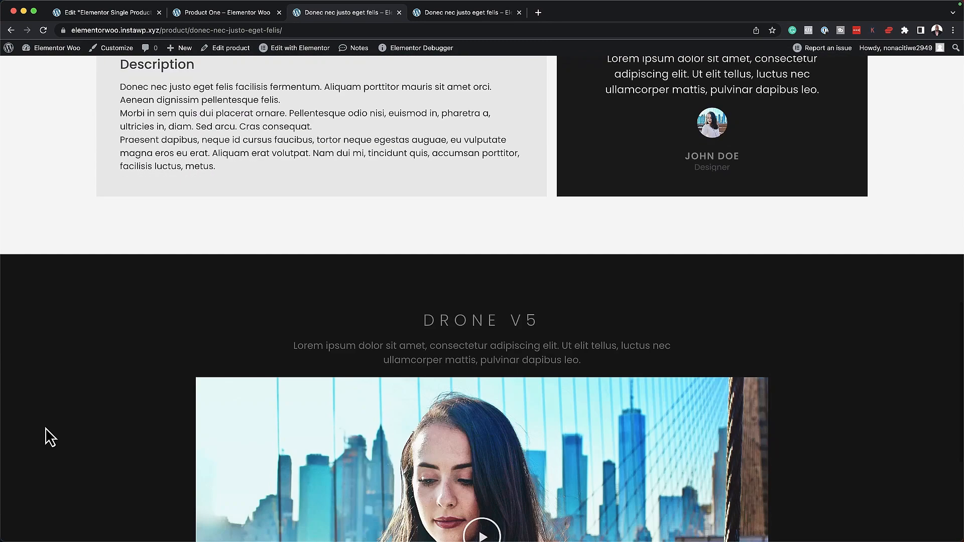
pyautogui.scroll(-5, 50, 436)
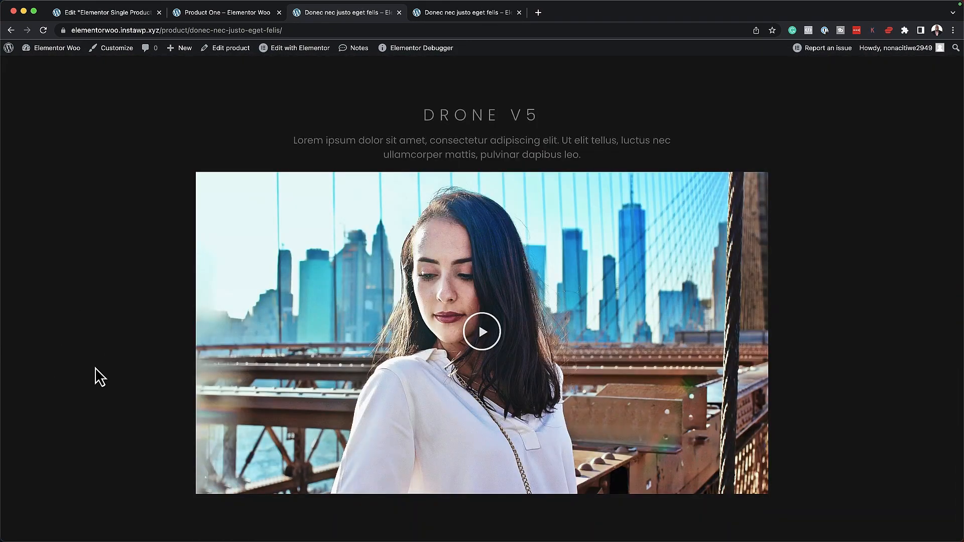
pyautogui.scroll(5, 94, 368)
pyautogui.scroll(4, 98, 378)
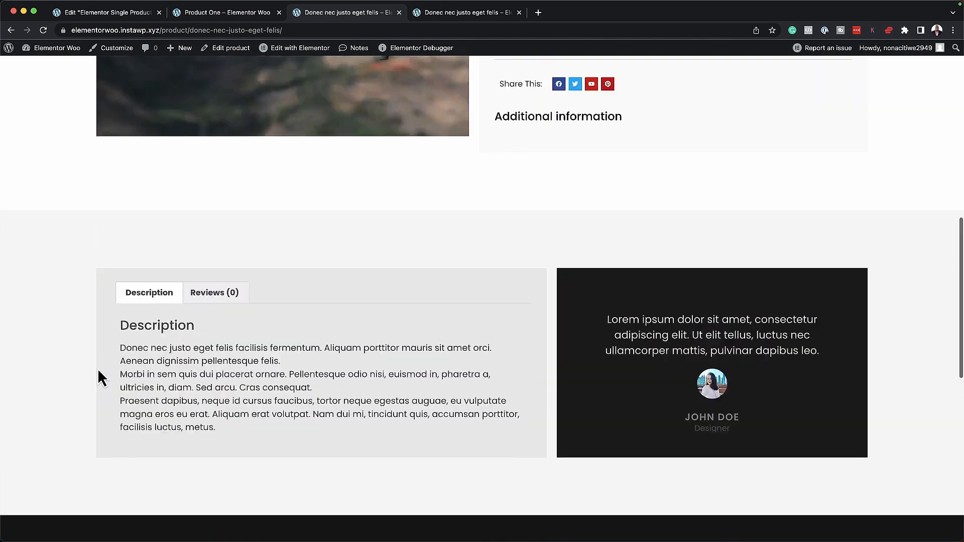
pyautogui.click(231, 14)
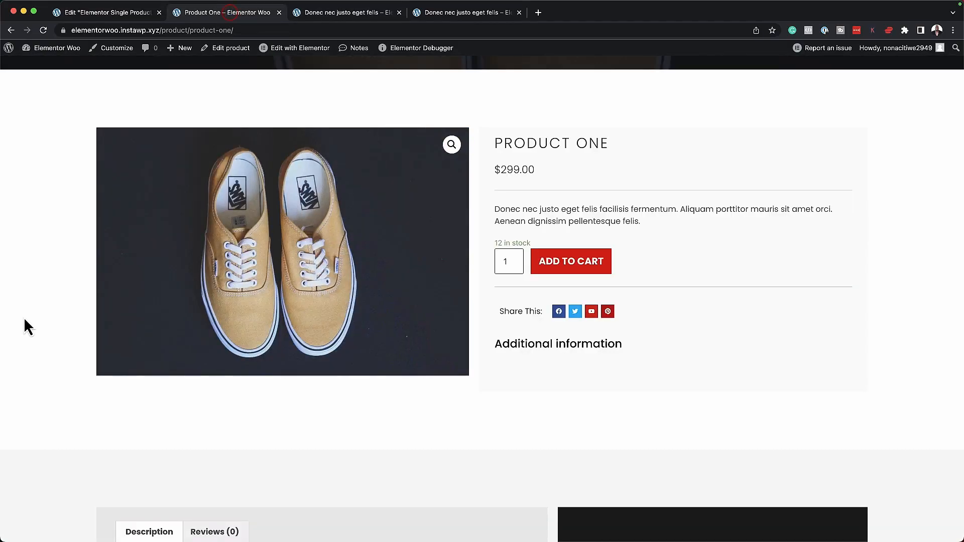
pyautogui.scroll(6, 24, 333)
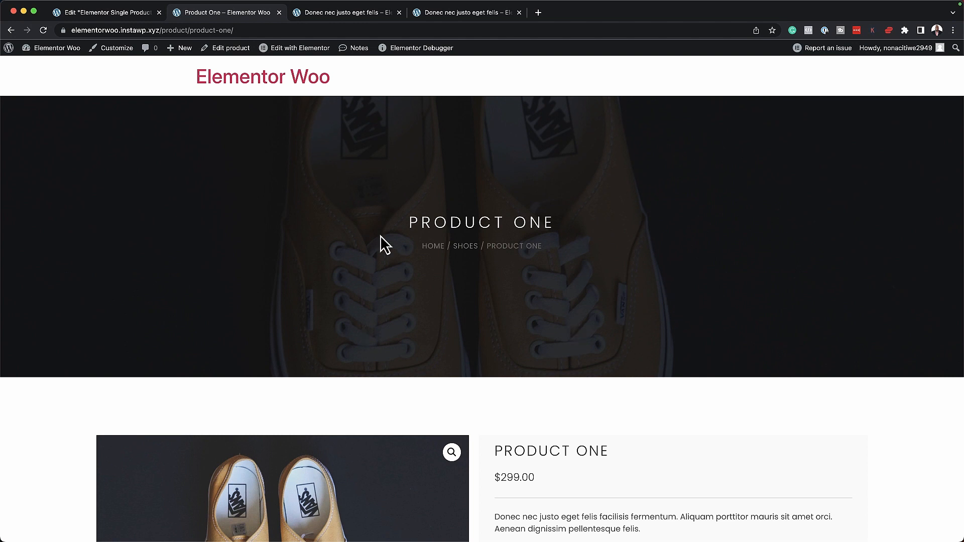
pyautogui.scroll(-6, 42, 444)
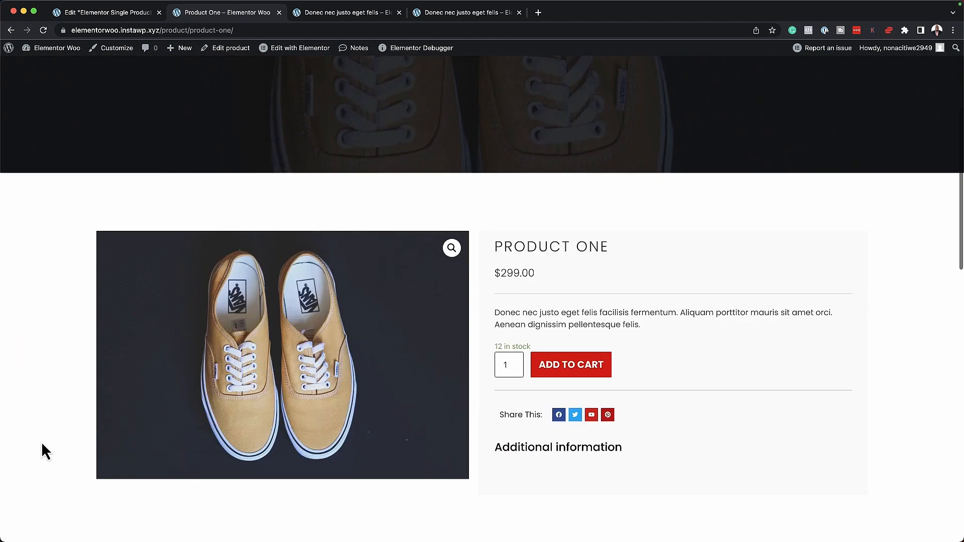
pyautogui.scroll(-2, 42, 445)
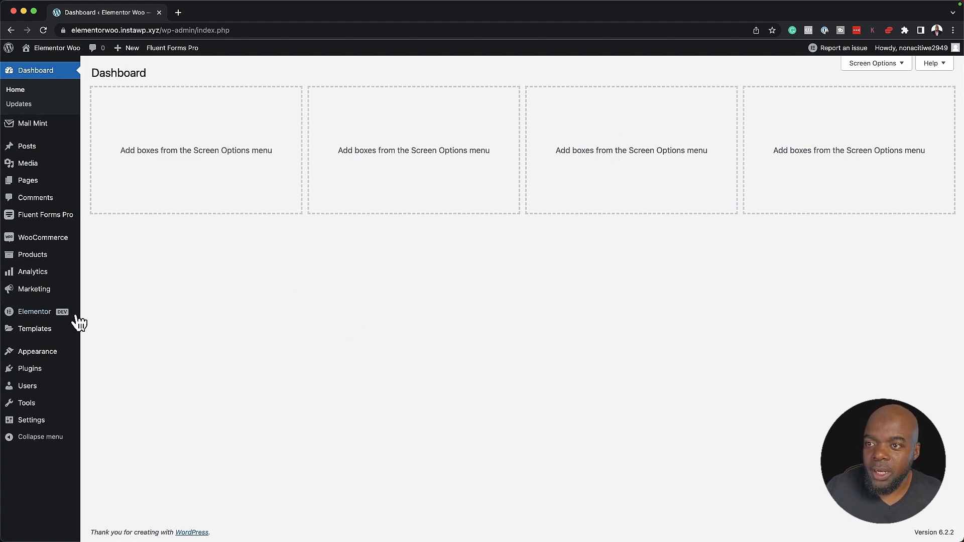
# Search the installed plugins for "woocommerce"
pyautogui.click(52, 372)
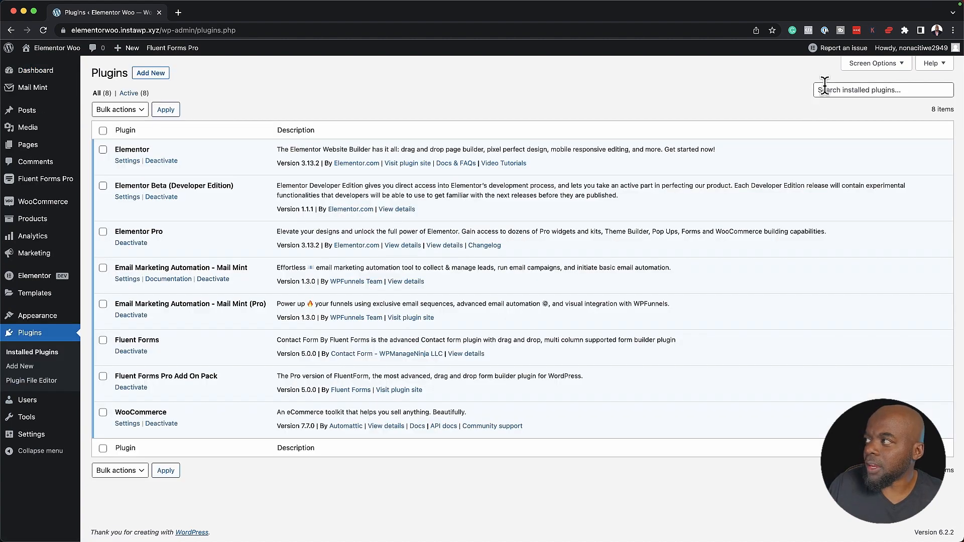
pyautogui.click(824, 90)
pyautogui.write('wooc')
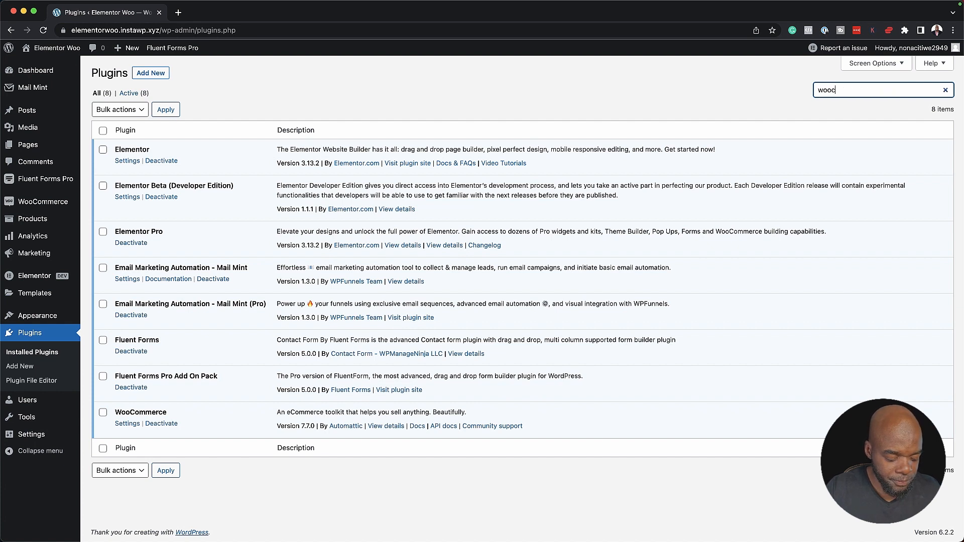
pyautogui.write('ommerce')
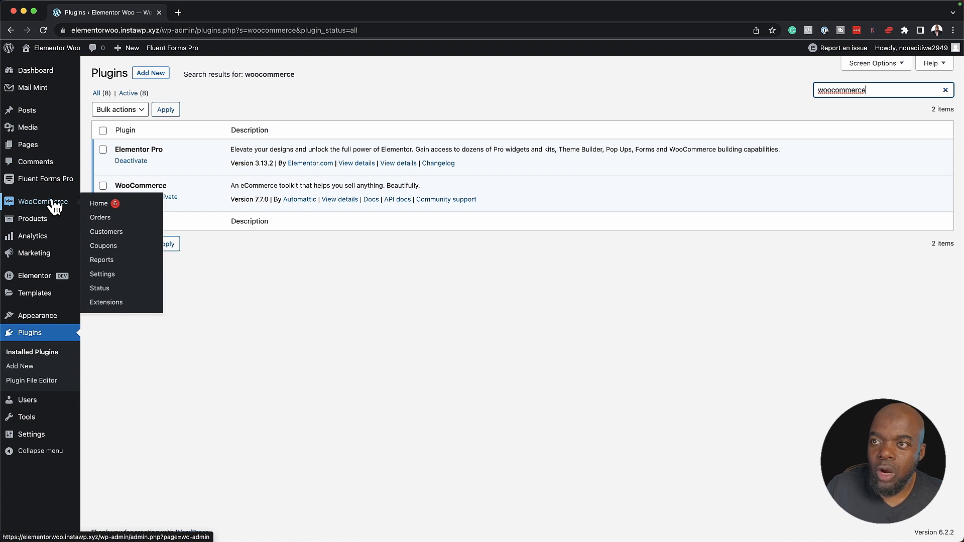
# Start a new product and fill its description with three lorem ipsum paragraphs beginning "Donec nec justo eget felis facilisis fermentum"
pyautogui.moveTo(36, 225)
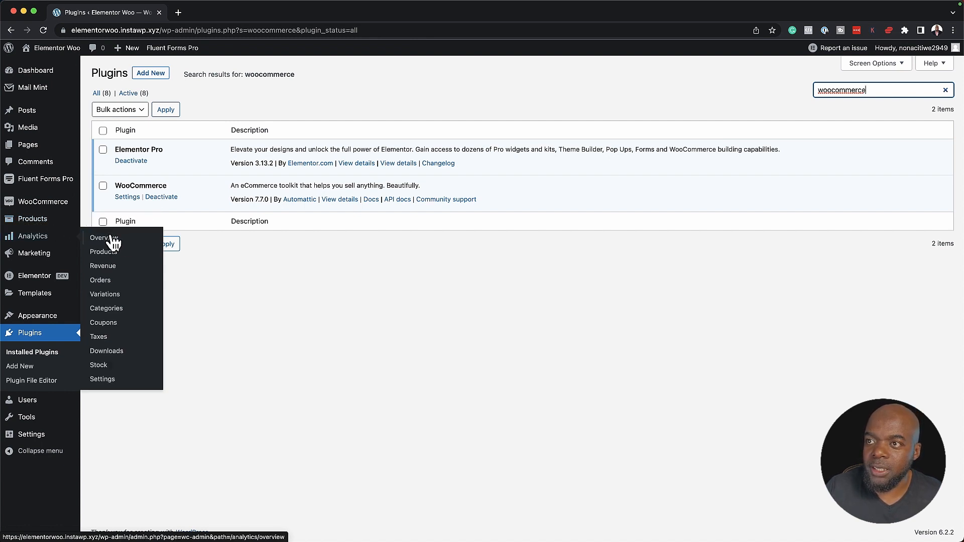
pyautogui.click(106, 235)
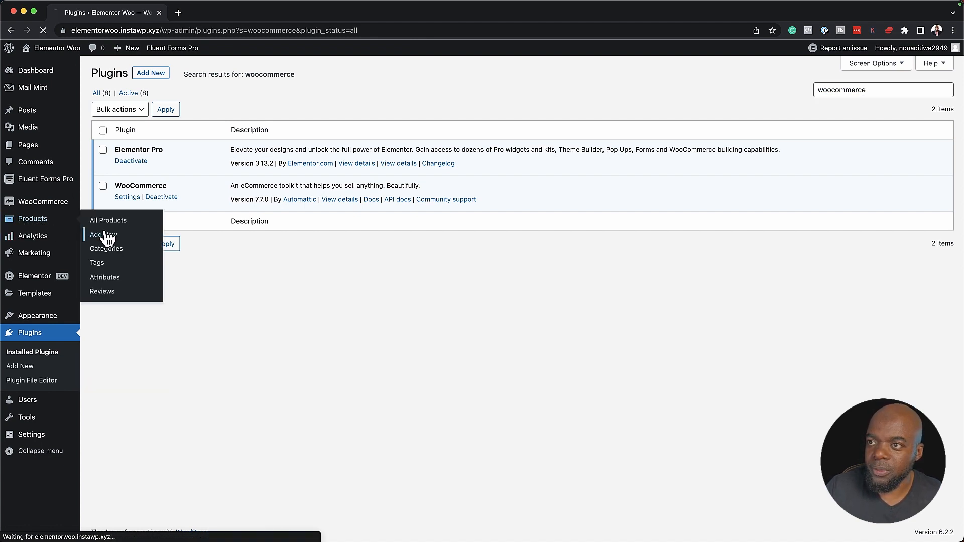
pyautogui.click(132, 254)
pyautogui.write('Donec nec justo eget felis facilisis fermentum. Aliquam porttitor mauris sit amet orci. Aenean dignissim pellentesque felis. Morbi in sem quis dui placerat ornare. Pellentesque odio nisi, euismod in, pharetra a, ultricies in, diam. Sed arcu. Cras consequat. Praesent dapibus, neque id cursus faucibus, tortor neque egestas auguae, eu vulputate magna eros eu erat. Aliquam erat volutpat. Nam dui mi, tincidunt quis, accumsan porttitor, facilisis luctus, metus.')
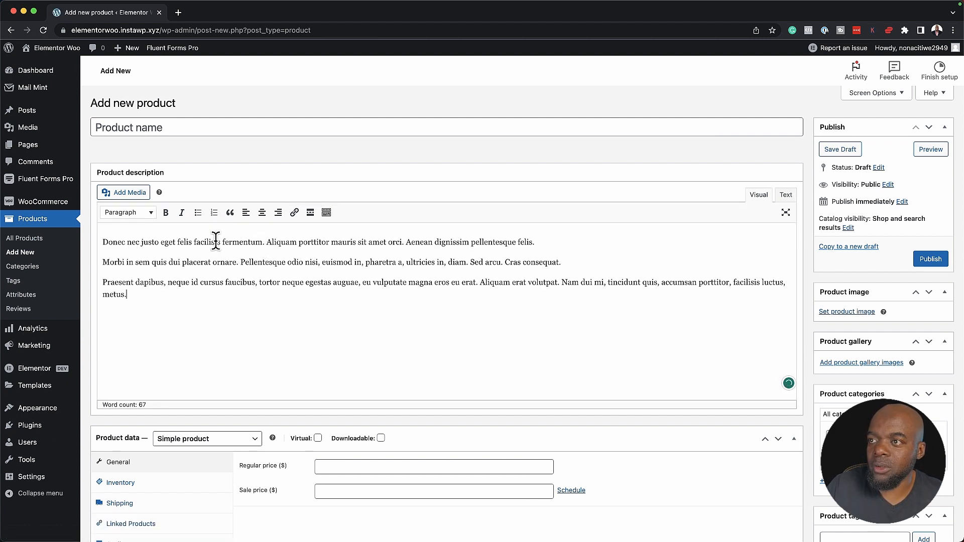
# Copy "Donec nec justo eget felis" from the start of the description and use it as the product name
pyautogui.moveTo(194, 242); pyautogui.dragTo(67, 235)
pyautogui.hotkey('ctrl', 'c')
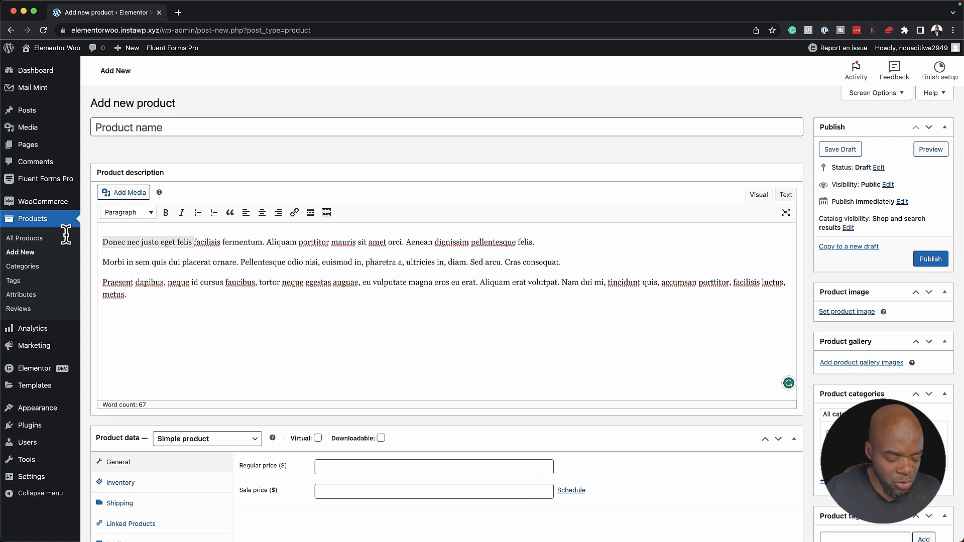
pyautogui.click(133, 123)
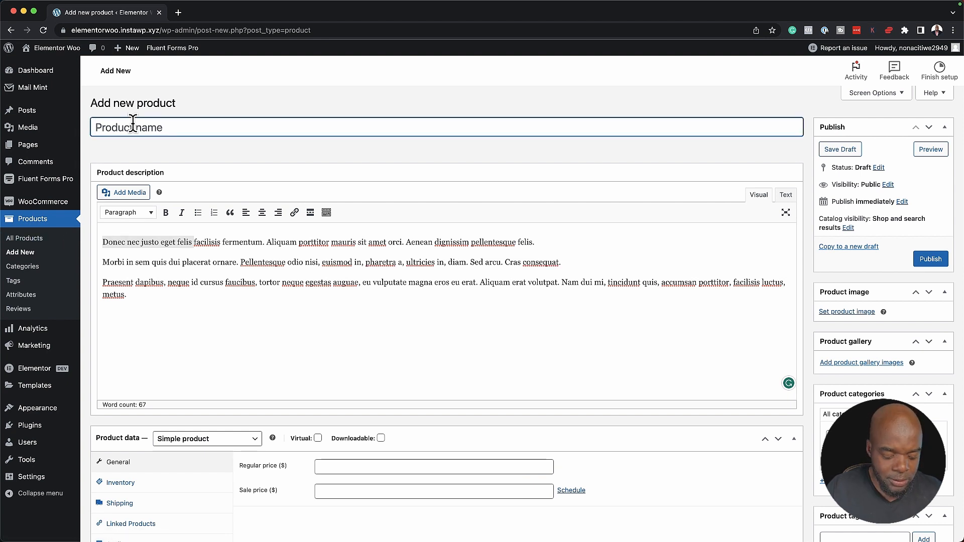
pyautogui.hotkey('ctrl', 'v')
# Set the product's regular price to 1299 and its sale price to 999
pyautogui.scroll(-3, 197, 368)
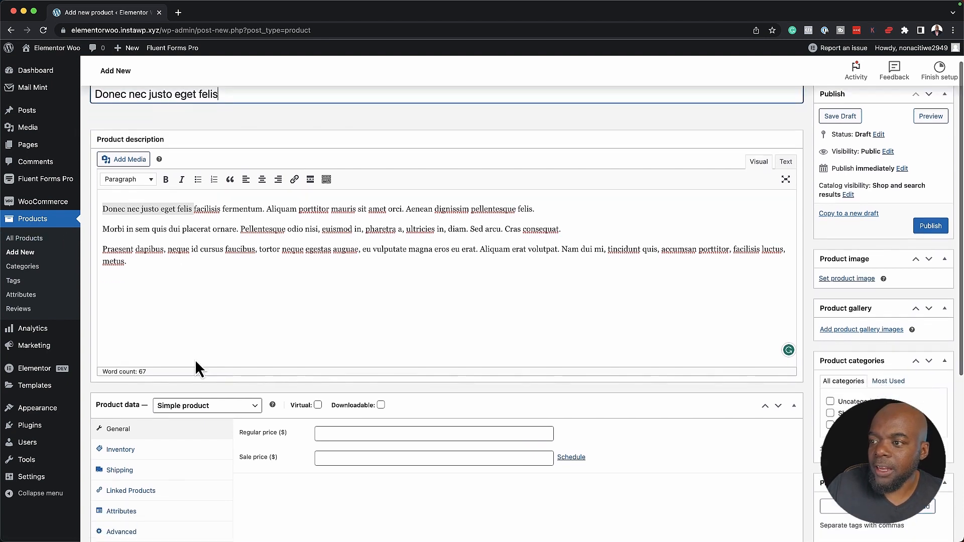
pyautogui.click(409, 367)
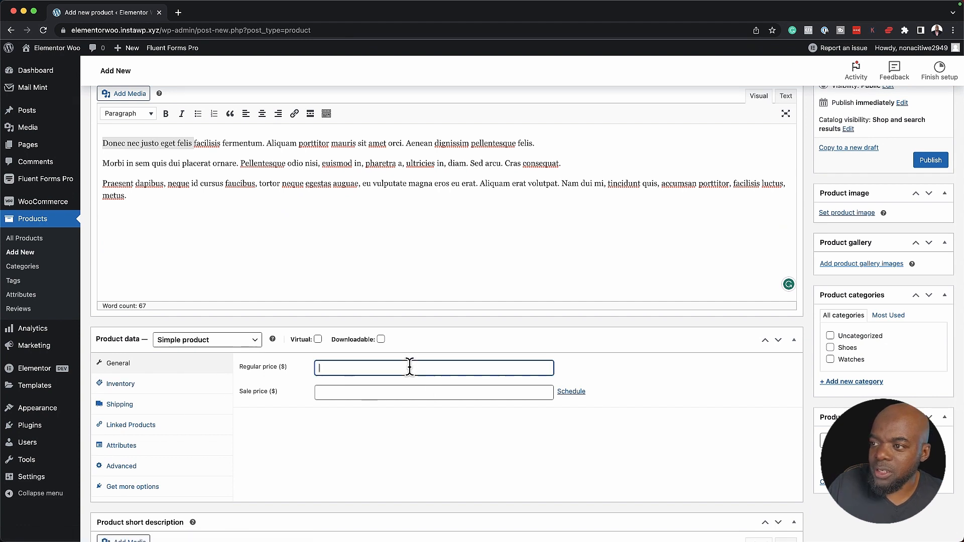
pyautogui.write('12')
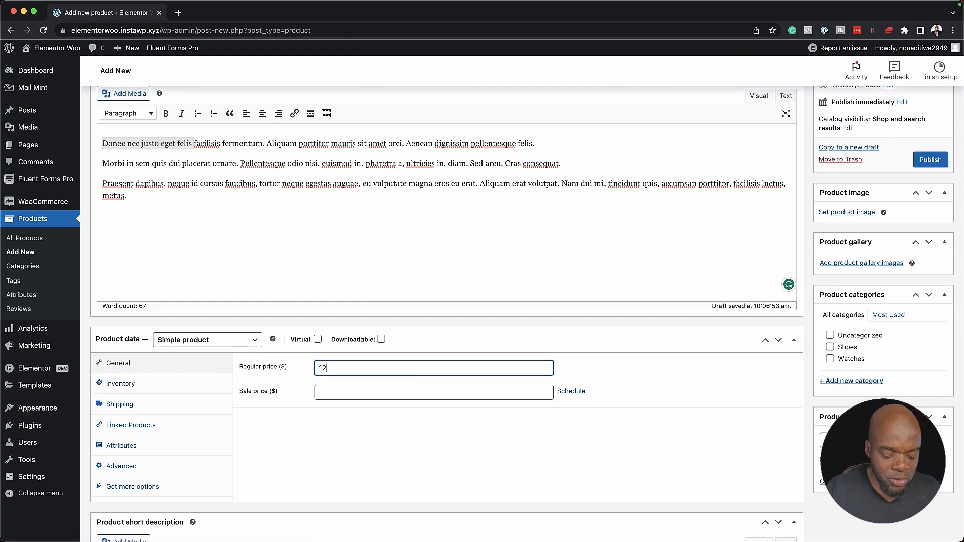
pyautogui.write('99')
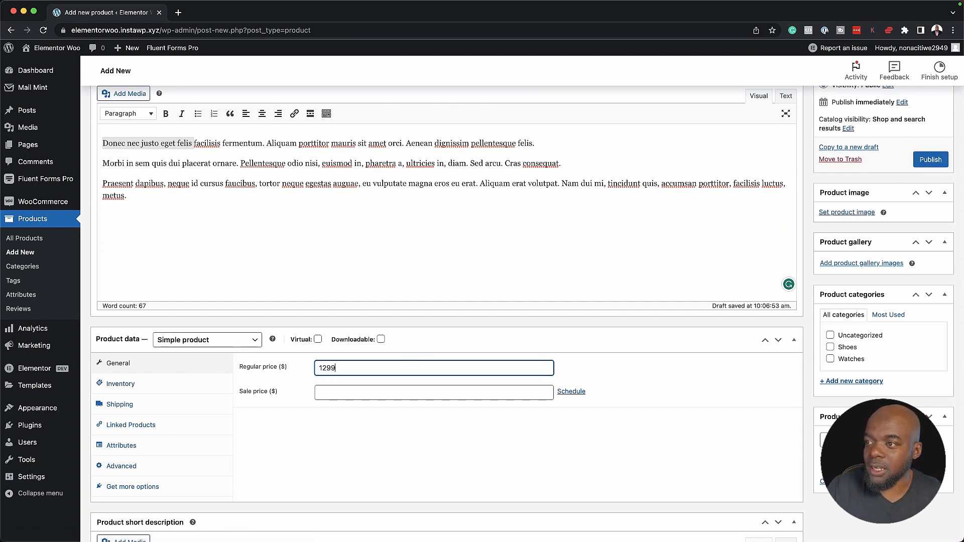
pyautogui.click(321, 368)
pyautogui.write(',')
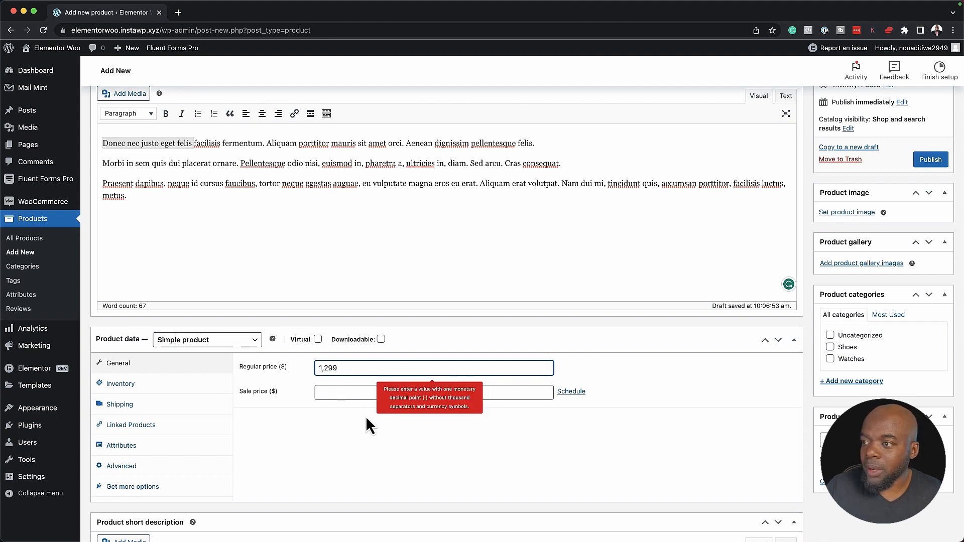
pyautogui.press('BackSpace')
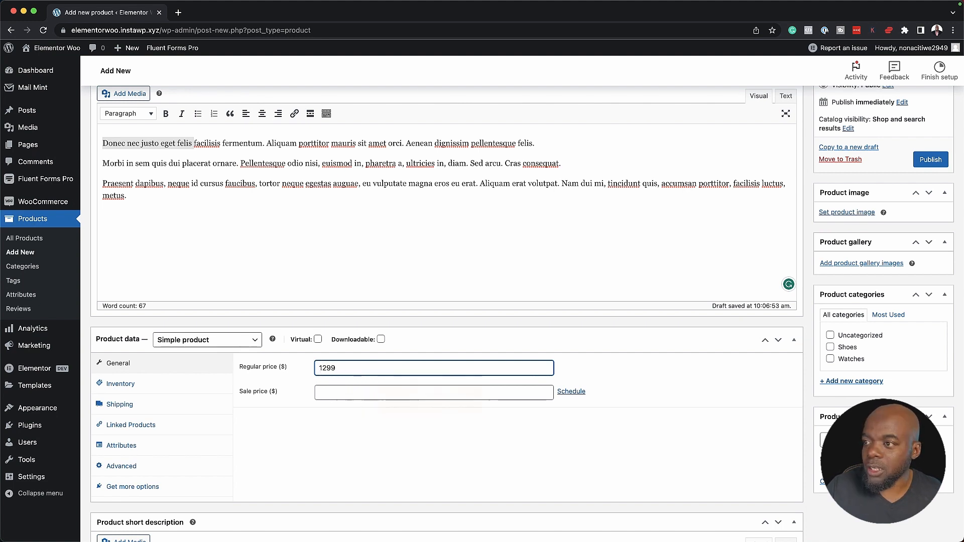
pyautogui.click(339, 393)
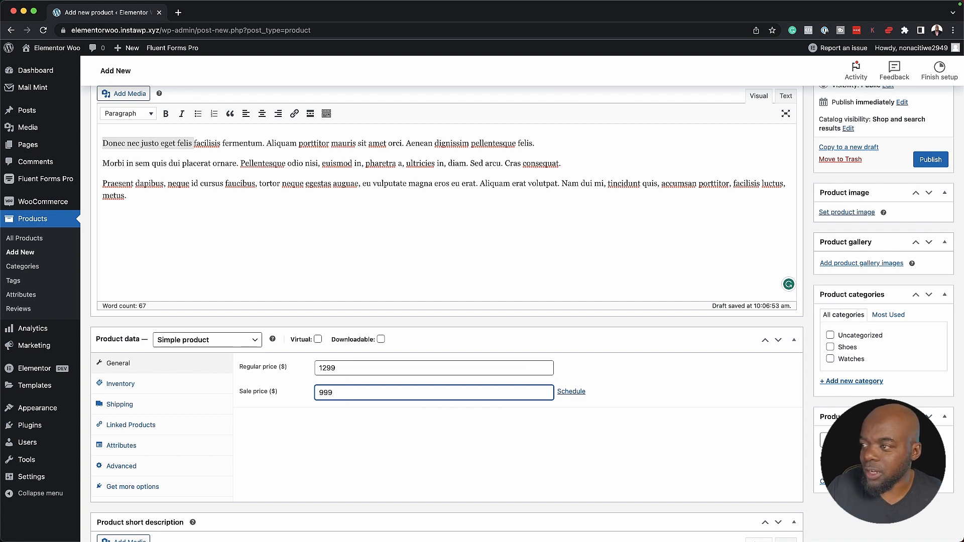
# Set the product's SKU to DRN 001 and enable stock tracking with a quantity of 19
pyautogui.click(182, 393)
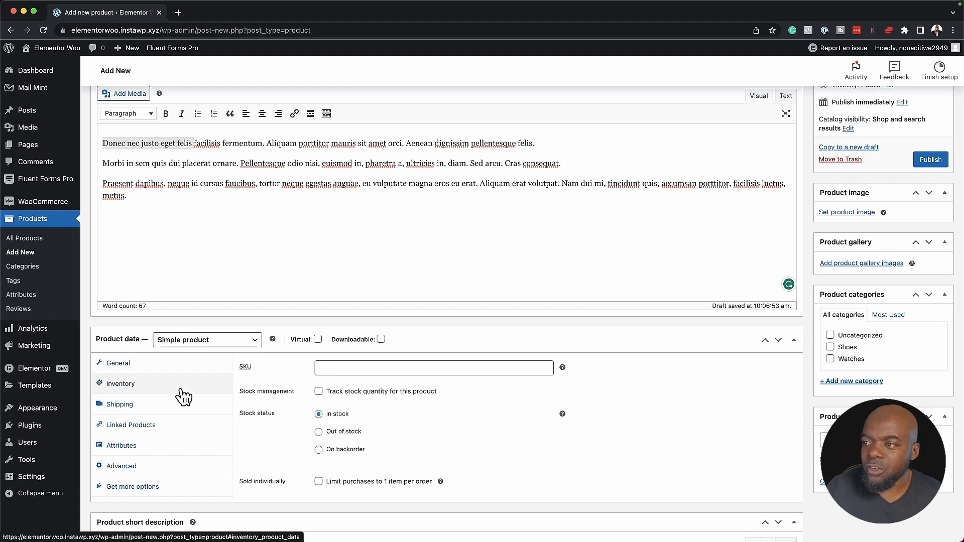
pyautogui.click(344, 369)
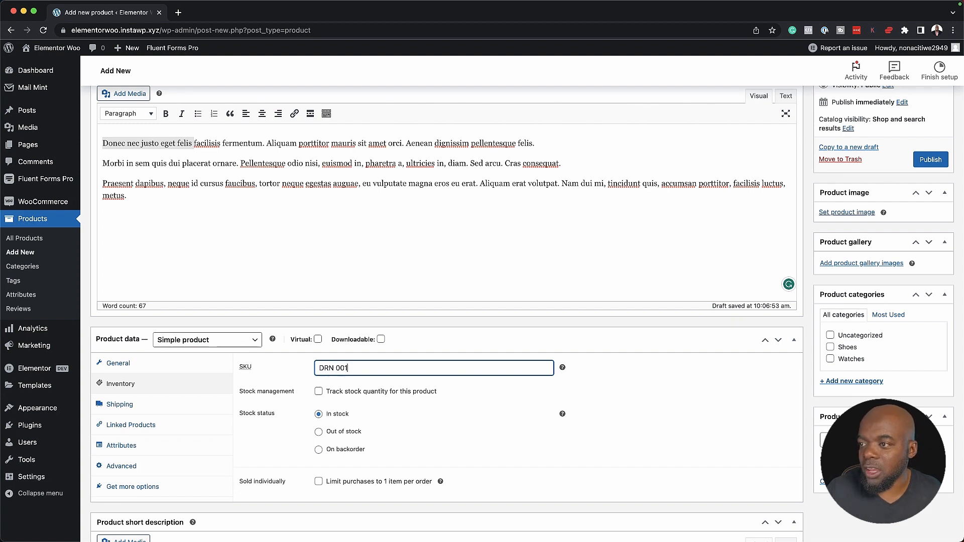
pyautogui.click(318, 392)
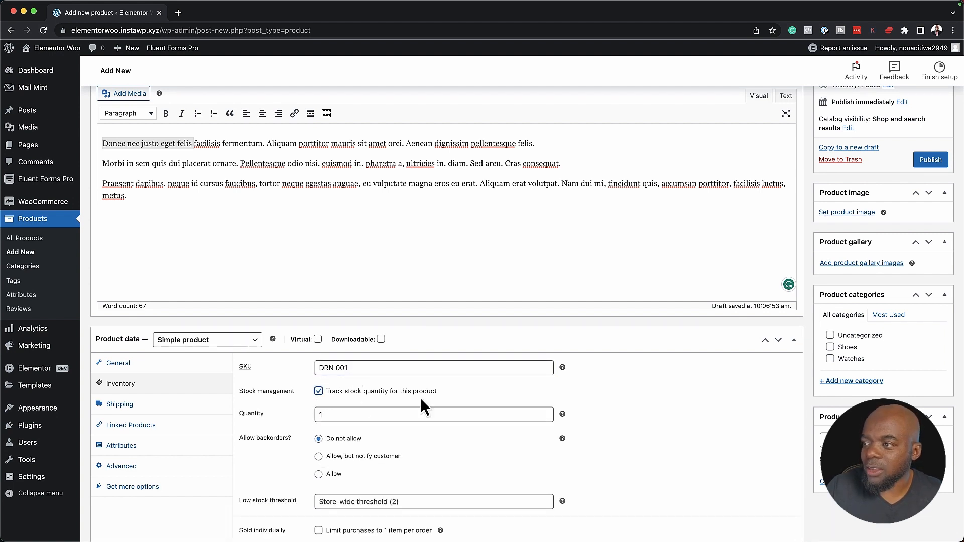
pyautogui.click(342, 415)
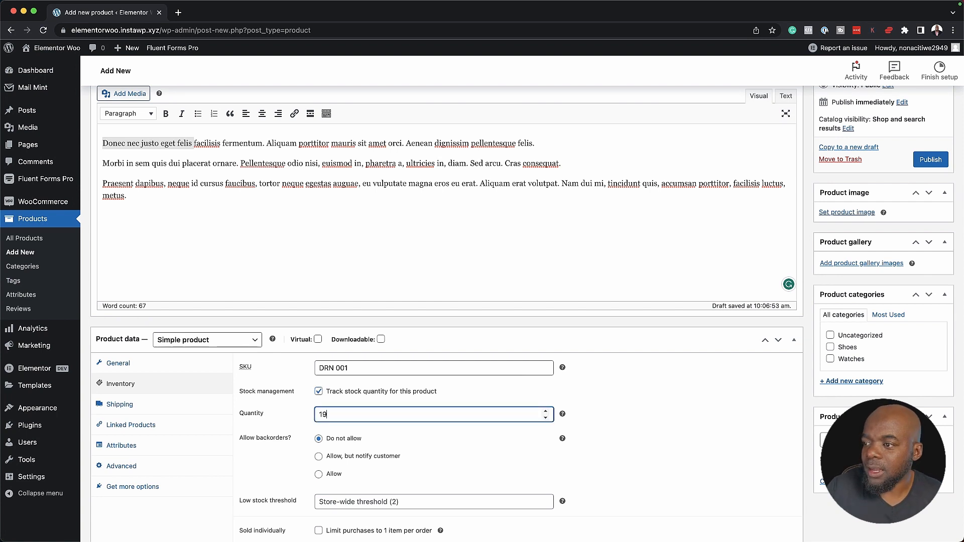
# Create a new product category named Tech and assign it to the product
pyautogui.scroll(-2, 347, 424)
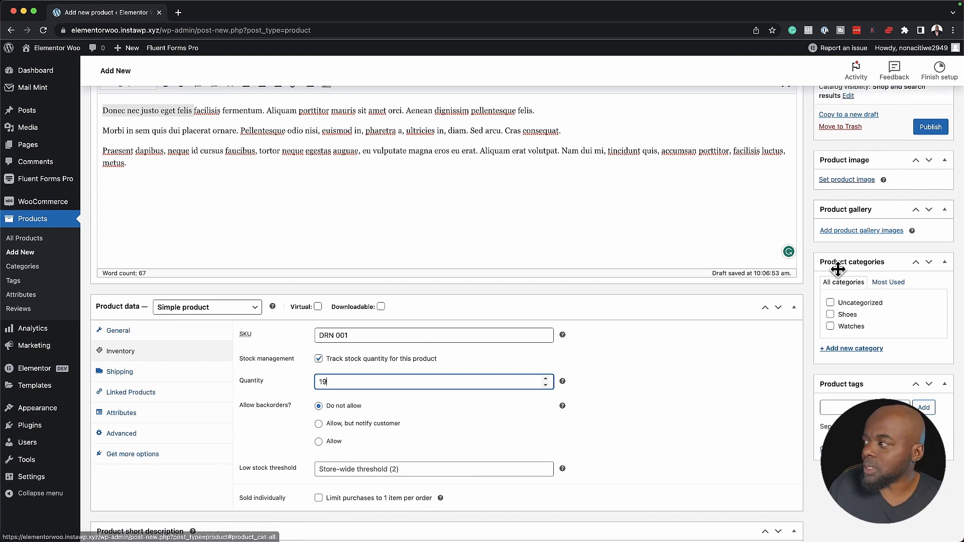
pyautogui.click(859, 350)
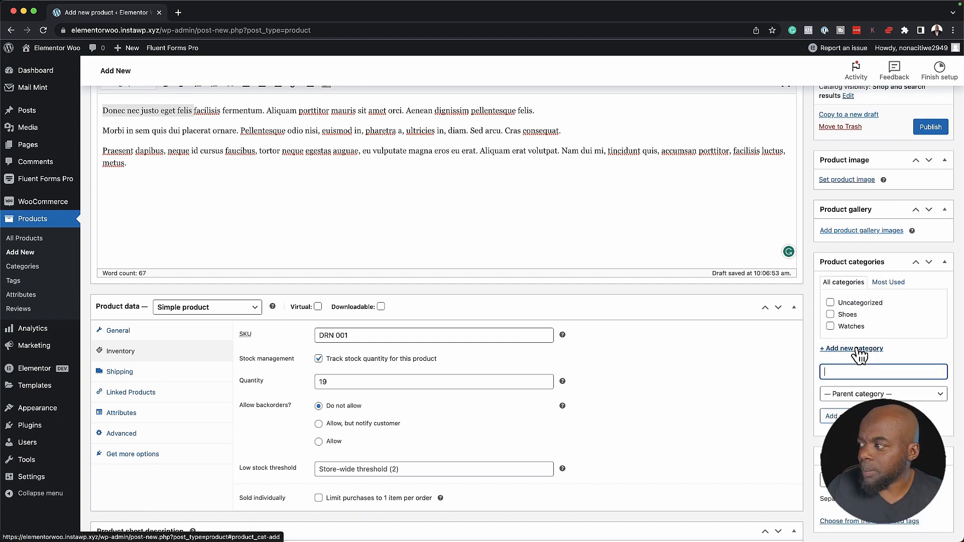
pyautogui.write('Dro')
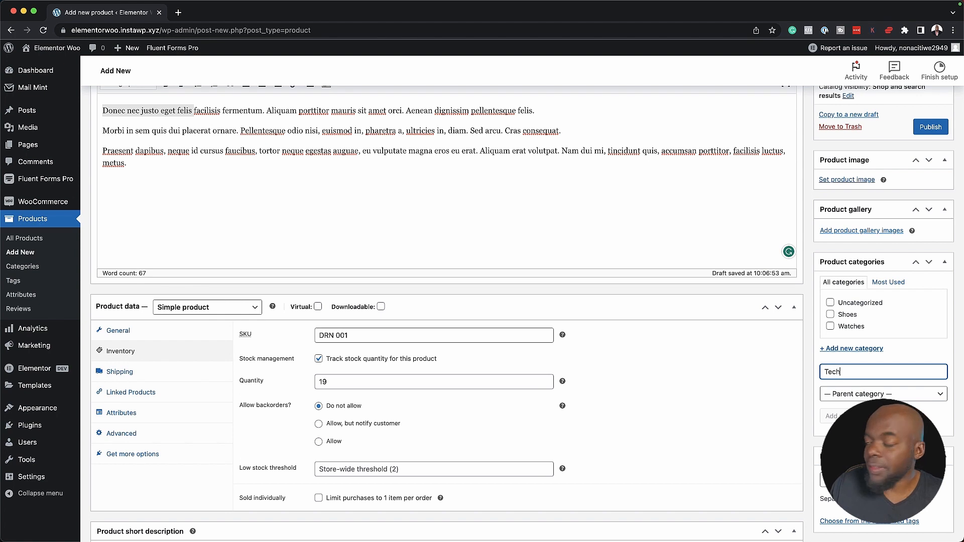
pyautogui.click(838, 415)
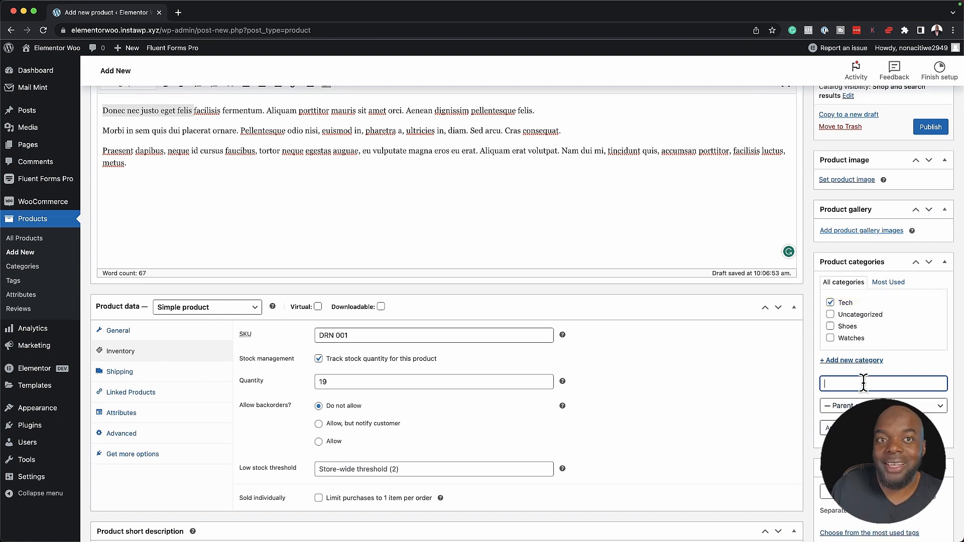
# Upload the drone photo from the Downloads folder to the media library and set it as the product image
pyautogui.scroll(-2, 862, 382)
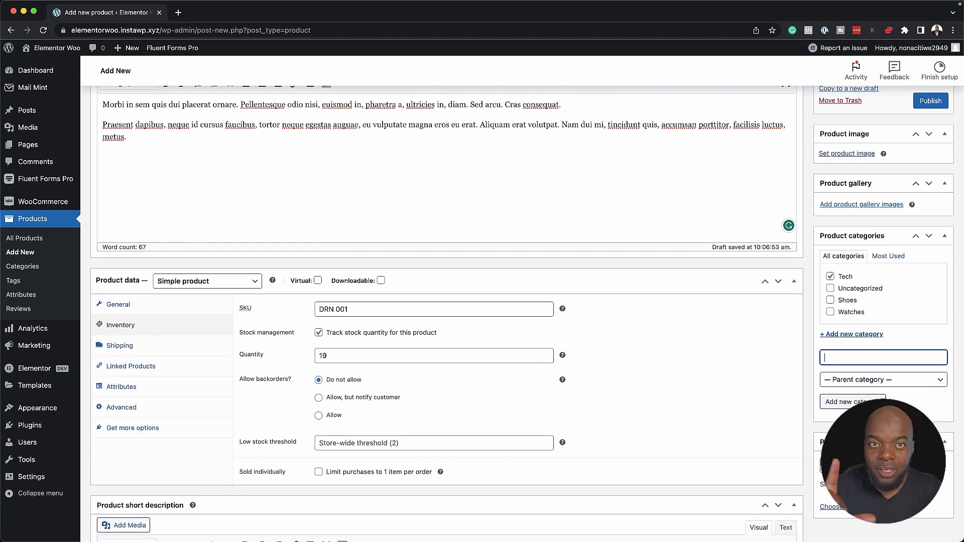
pyautogui.click(864, 466)
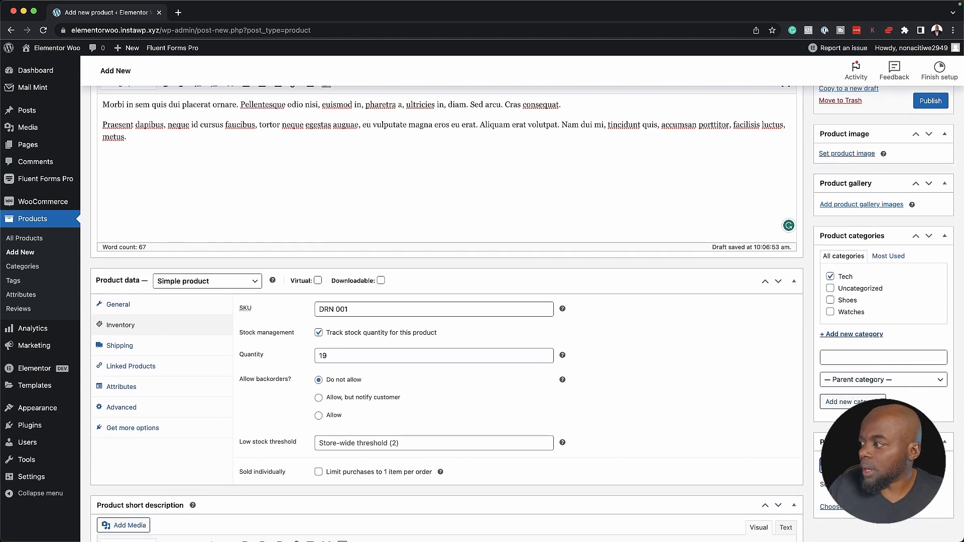
pyautogui.scroll(3, 853, 229)
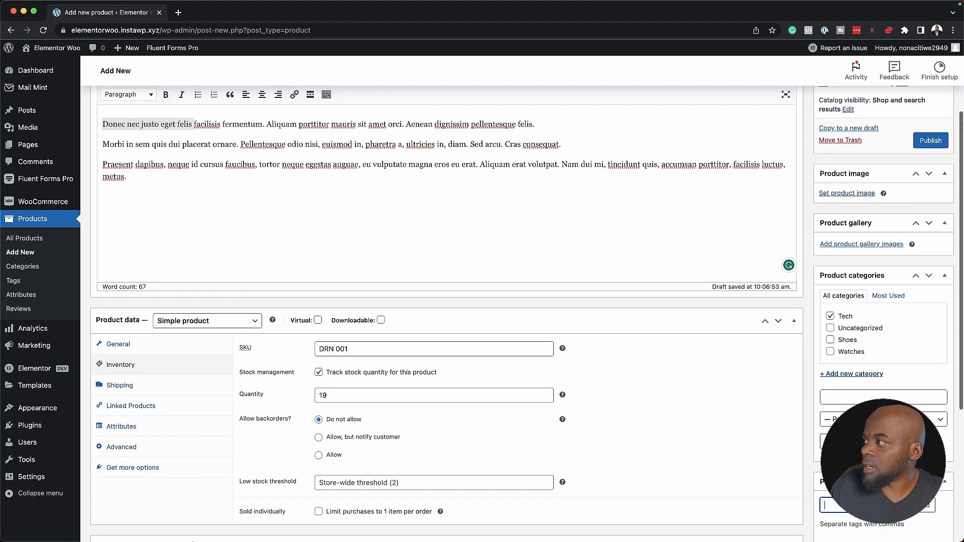
pyautogui.click(854, 194)
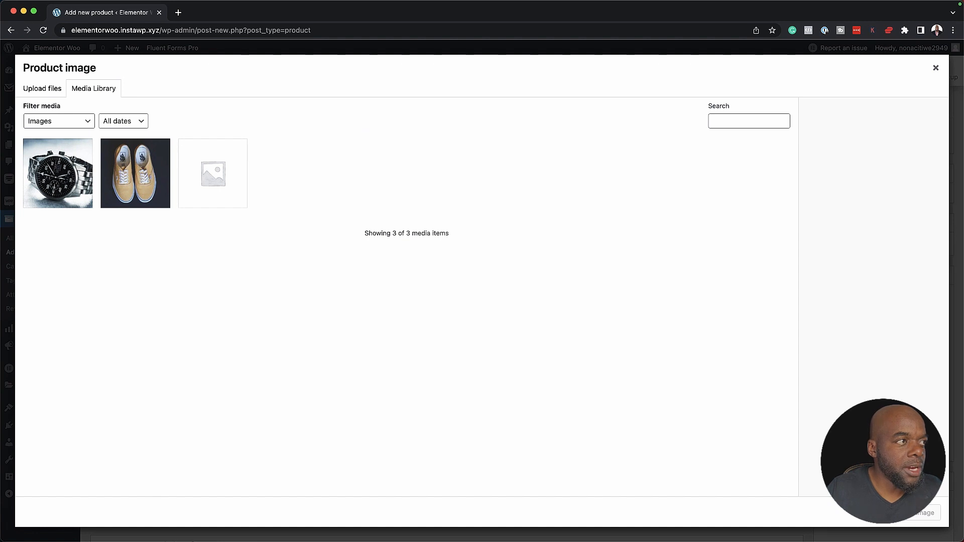
pyautogui.moveTo(0, 186); pyautogui.dragTo(519, 128)
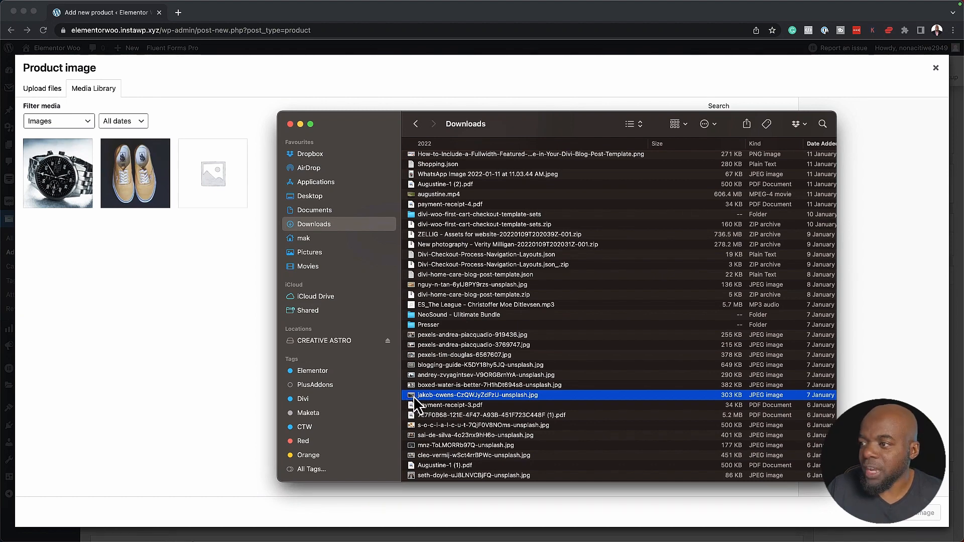
pyautogui.moveTo(413, 399); pyautogui.dragTo(147, 314)
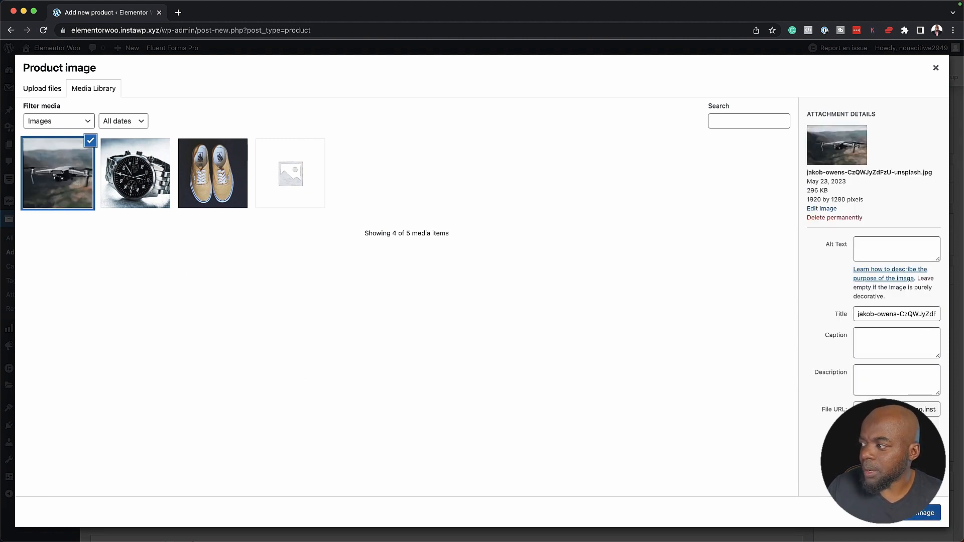
pyautogui.click(924, 512)
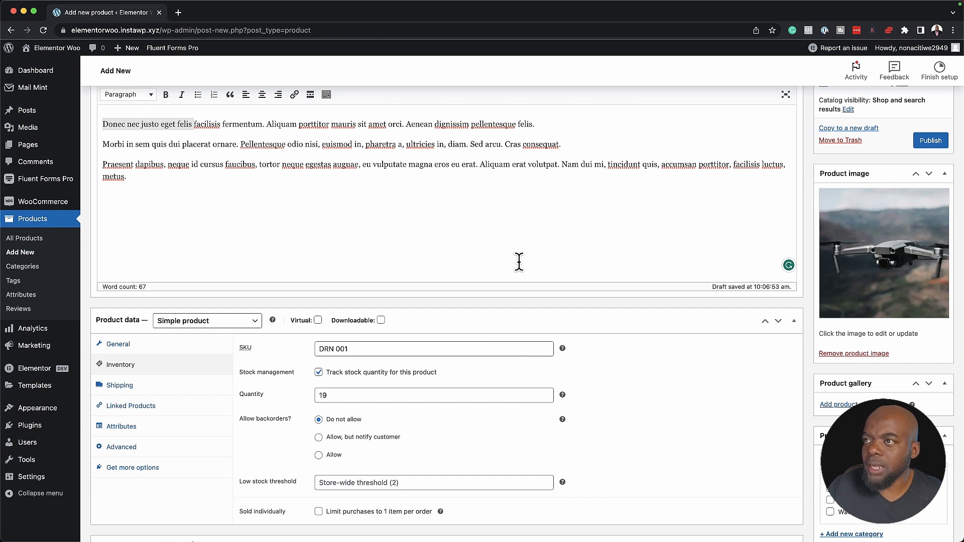
# Copy the last paragraph of the product description into the product short description
pyautogui.moveTo(103, 164); pyautogui.dragTo(155, 184)
pyautogui.press('super+c')
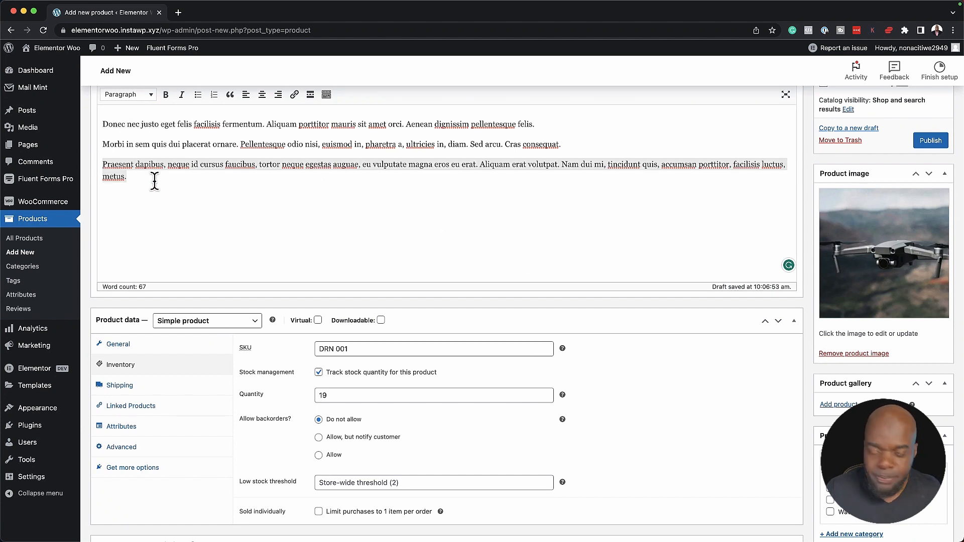
pyautogui.scroll(-5, 310, 380)
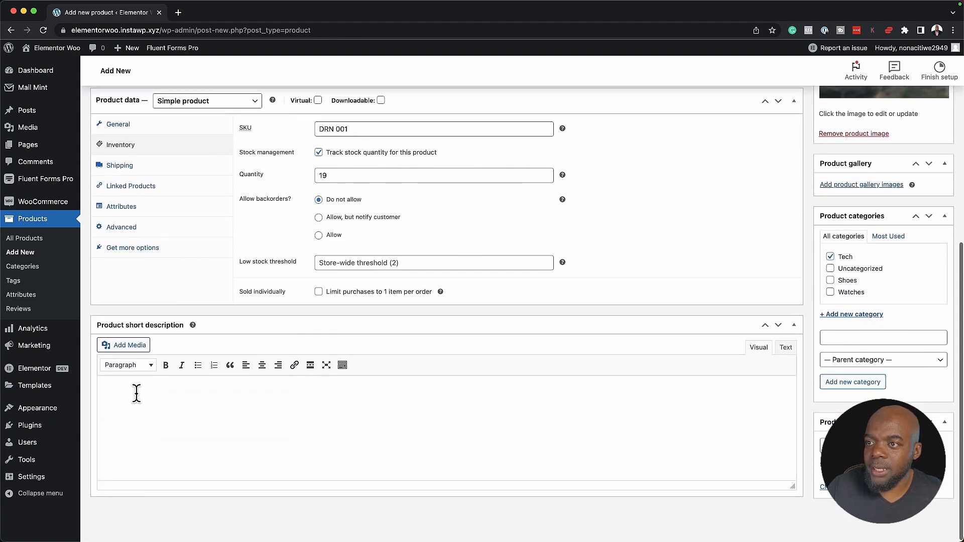
pyautogui.click(136, 393)
pyautogui.press('super+v')
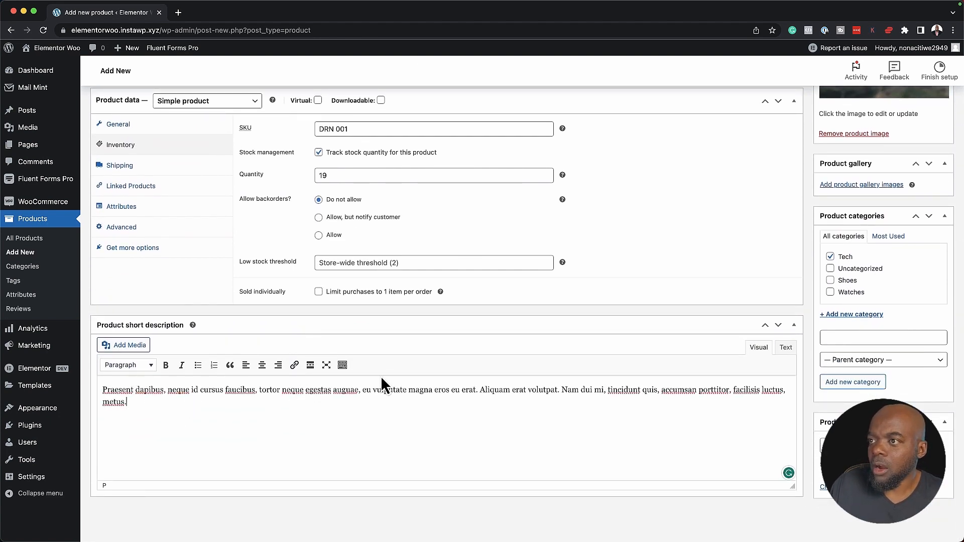
# Add the tag Tech to the product and publish it
pyautogui.scroll(1, 401, 379)
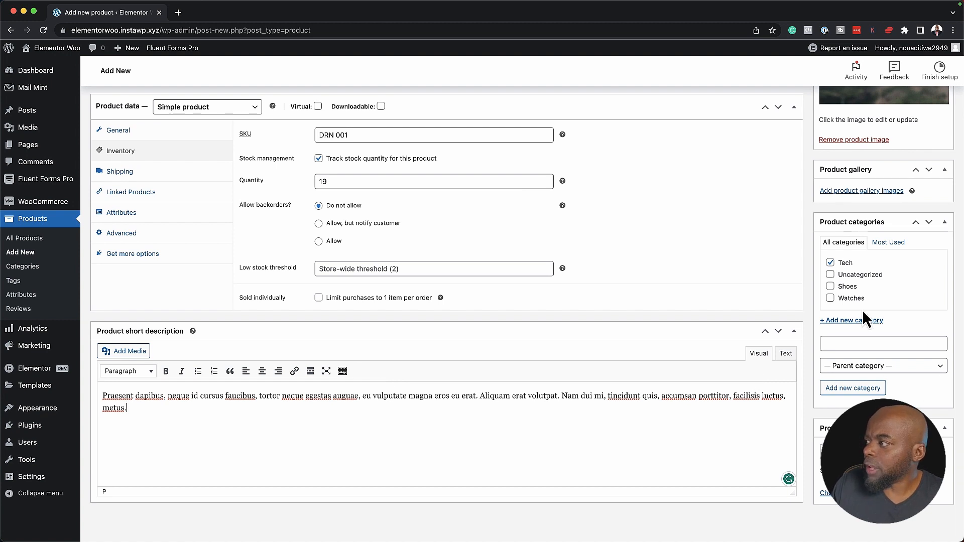
pyautogui.scroll(1, 862, 309)
pyautogui.scroll(5, 862, 312)
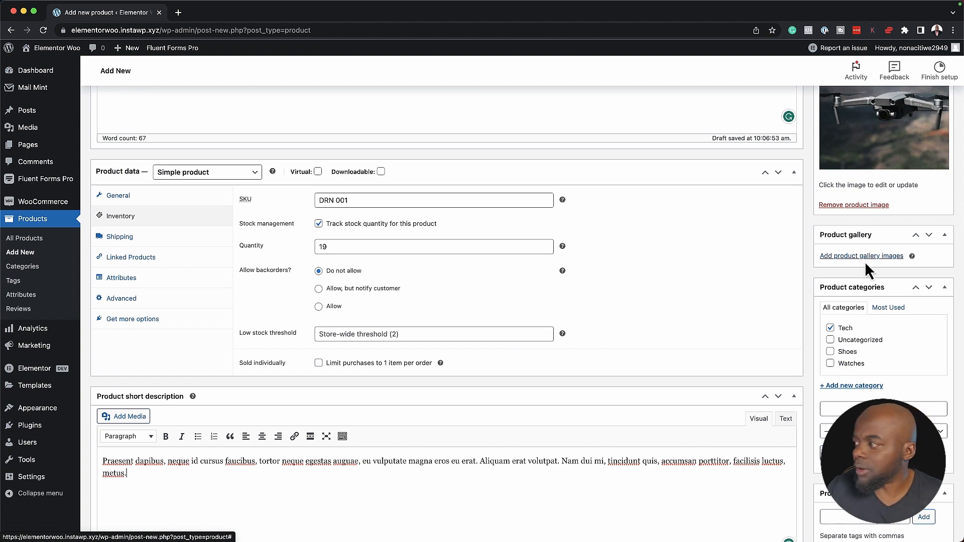
pyautogui.scroll(-3, 865, 262)
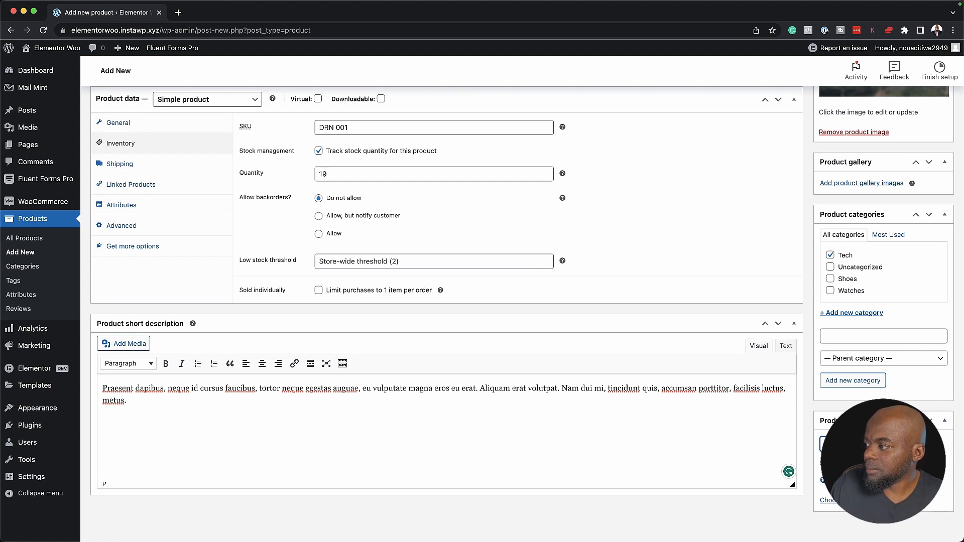
pyautogui.scroll(6, 880, 264)
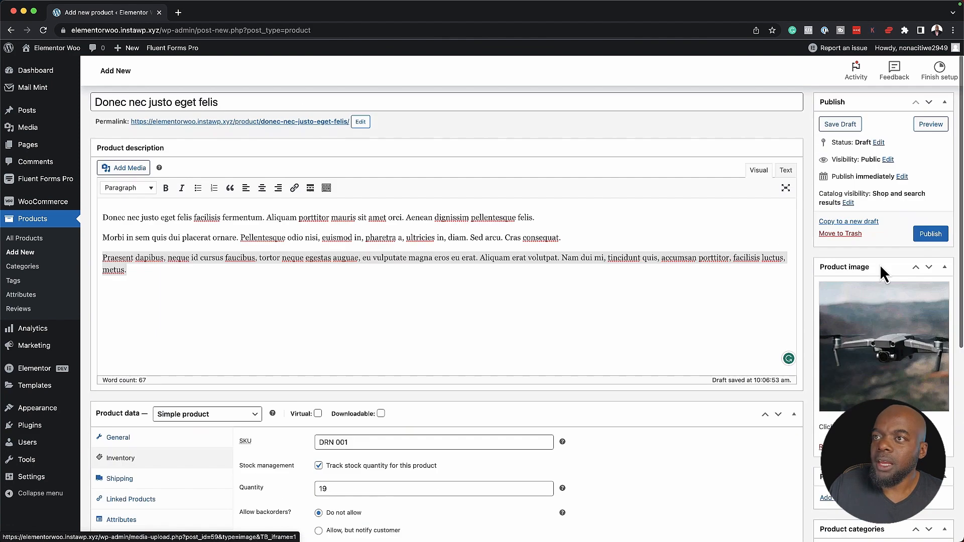
pyautogui.scroll(1, 880, 264)
pyautogui.click(934, 259)
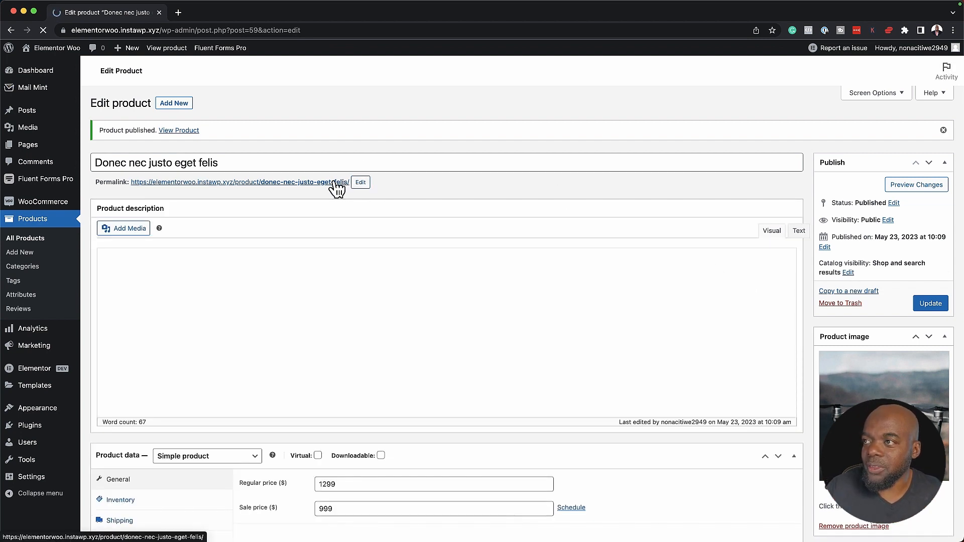
# Open the published product's page in a new tab, review its default layout, and return to the product editor
pyautogui.keyDown('super'); pyautogui.click(335, 189); pyautogui.keyUp('super')
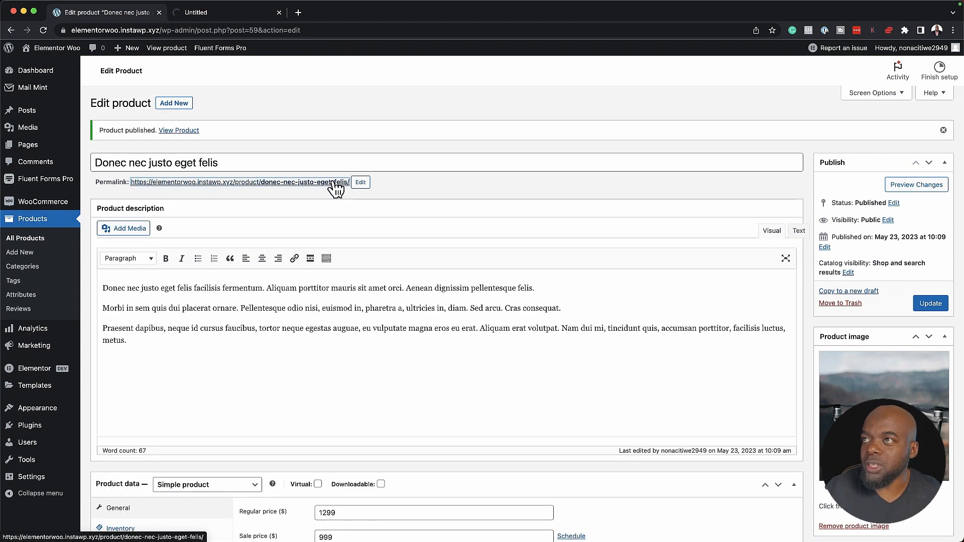
pyautogui.click(243, 14)
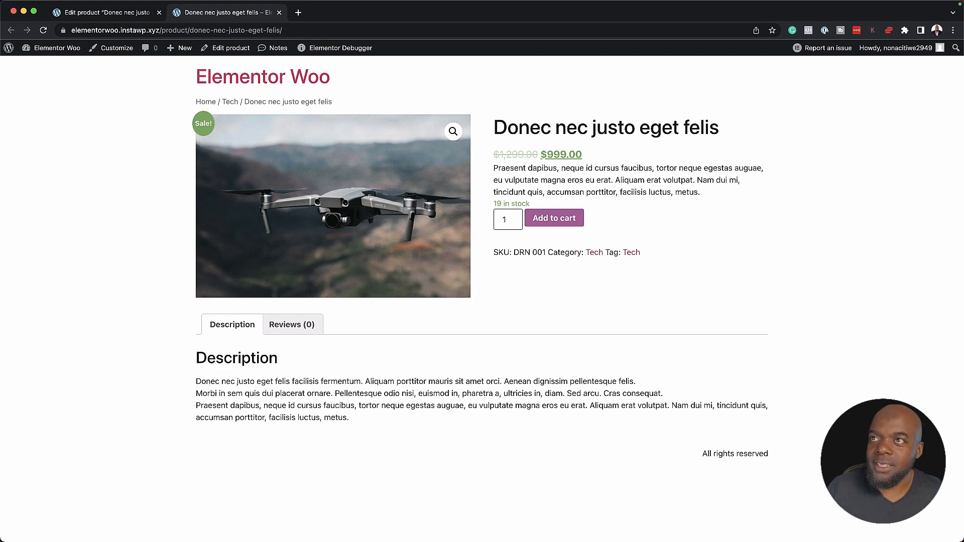
pyautogui.click(129, 14)
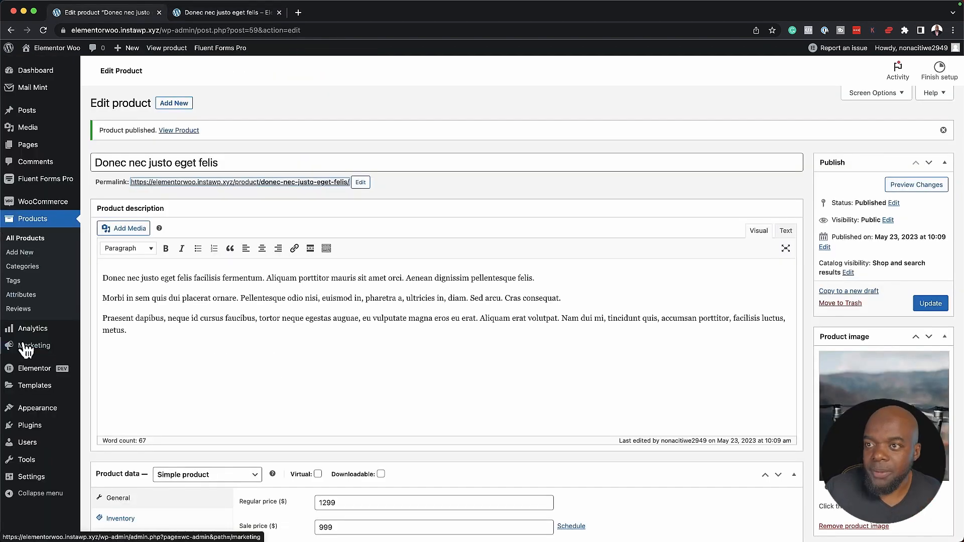
# Create a new Single Product template in the Theme Builder and start it blank, without a library block
pyautogui.moveTo(43, 376)
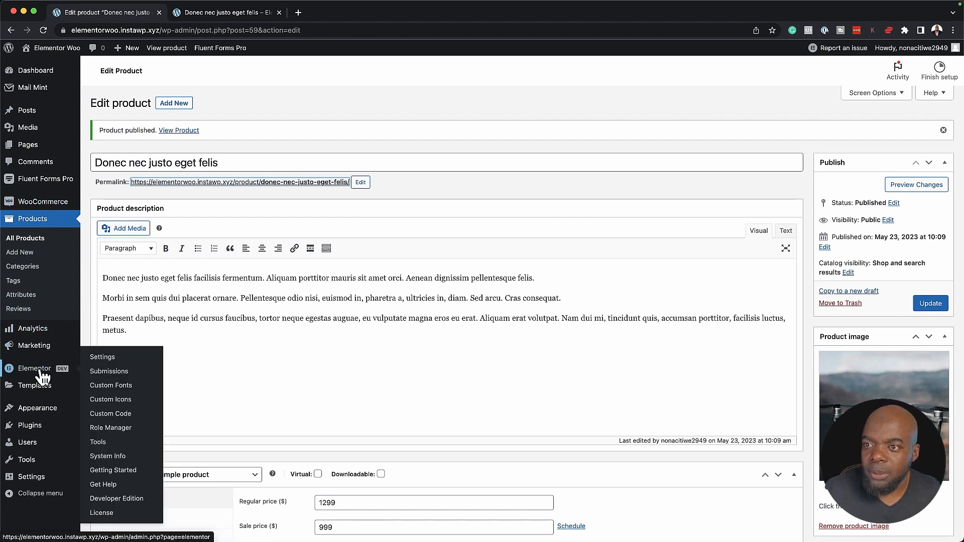
pyautogui.scroll(-1, 43, 381)
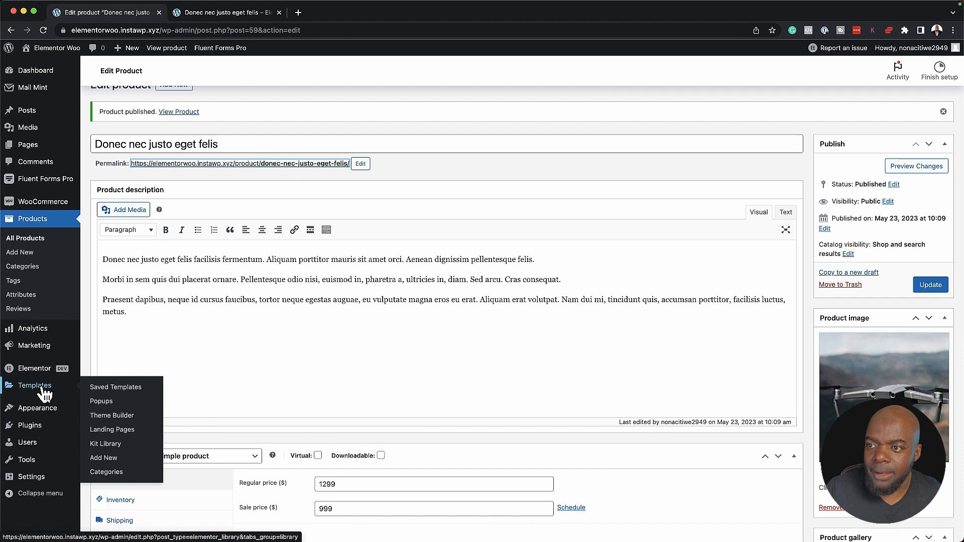
pyautogui.click(131, 417)
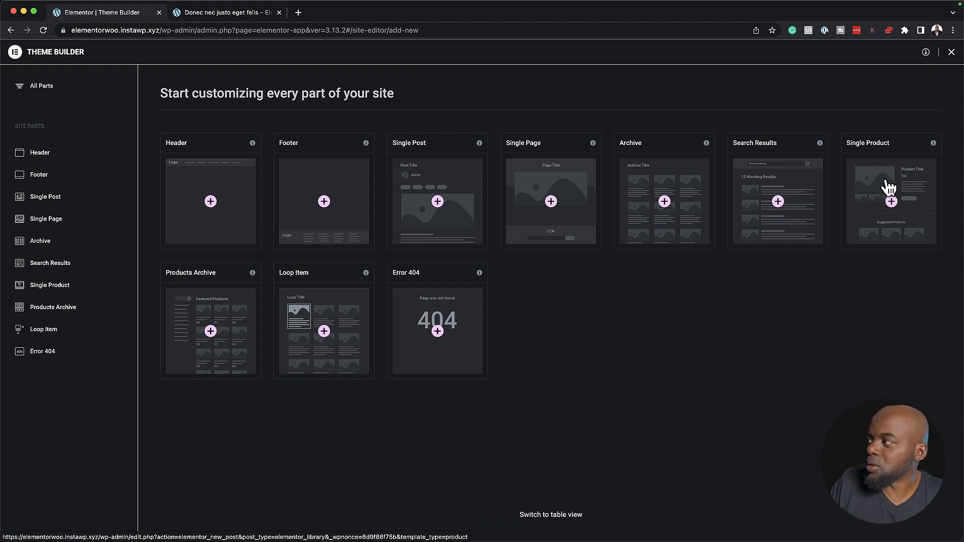
pyautogui.click(892, 203)
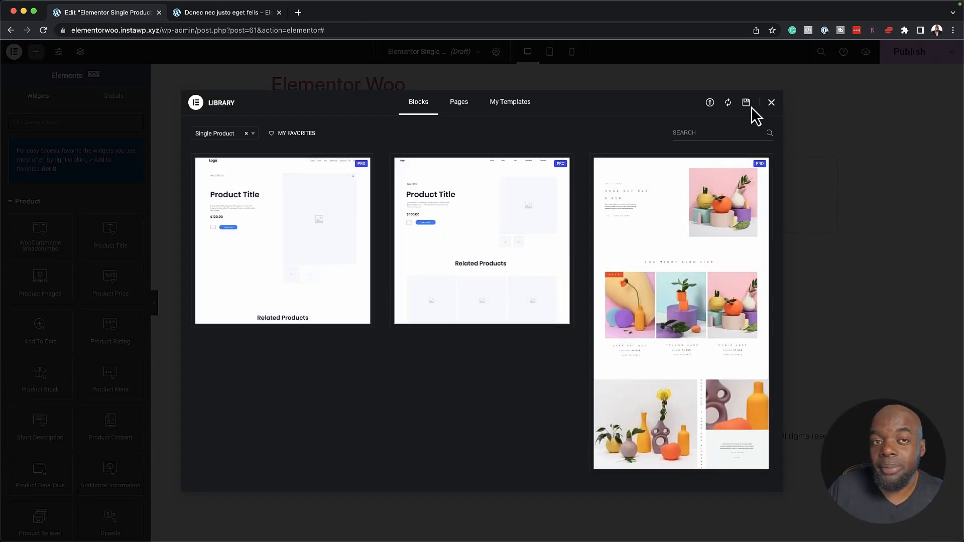
pyautogui.click(771, 102)
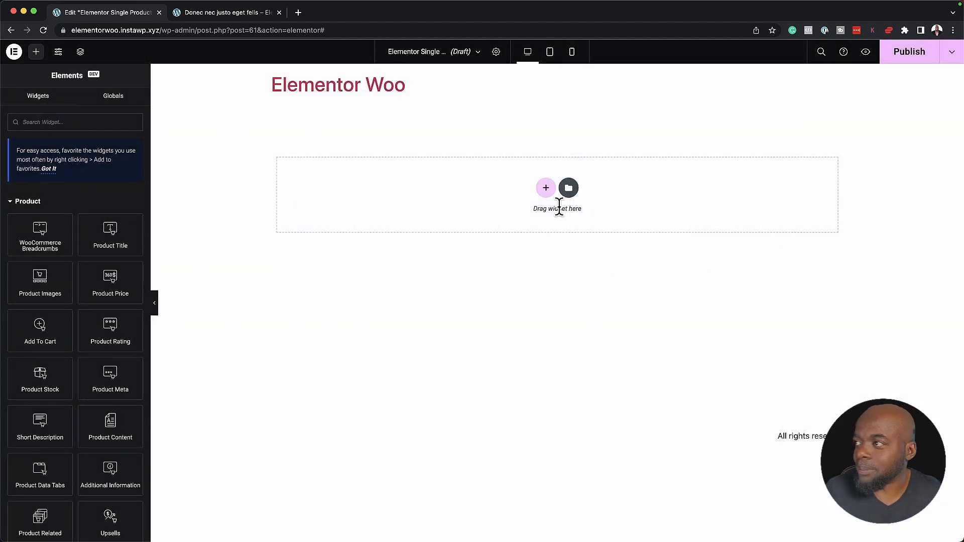
# Add a Flexbox container with the single-column, downward structure to the blank template
pyautogui.click(547, 190)
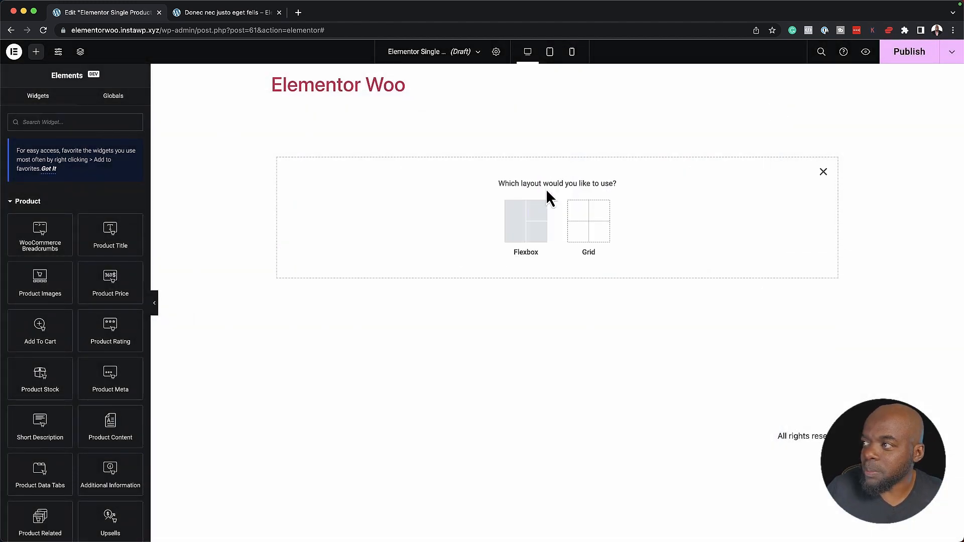
pyautogui.click(533, 235)
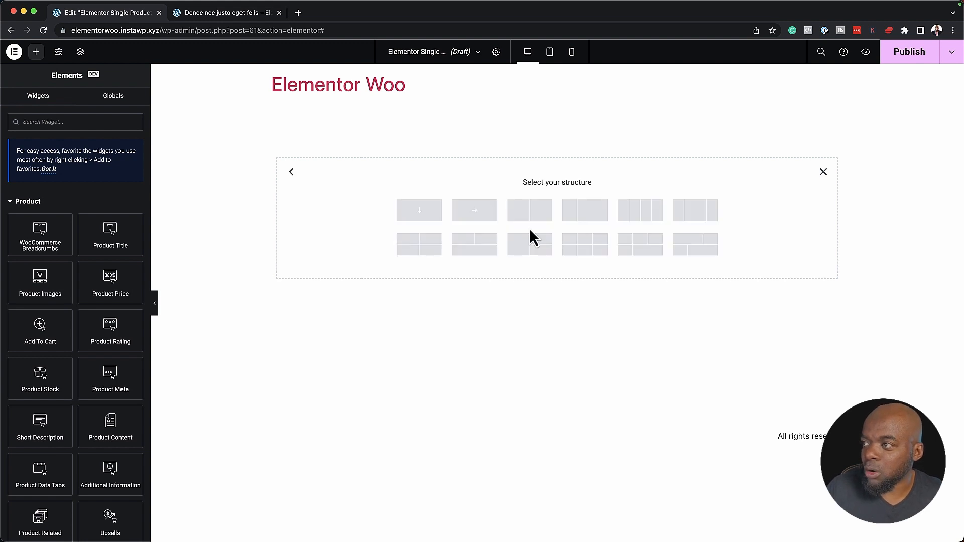
pyautogui.click(424, 215)
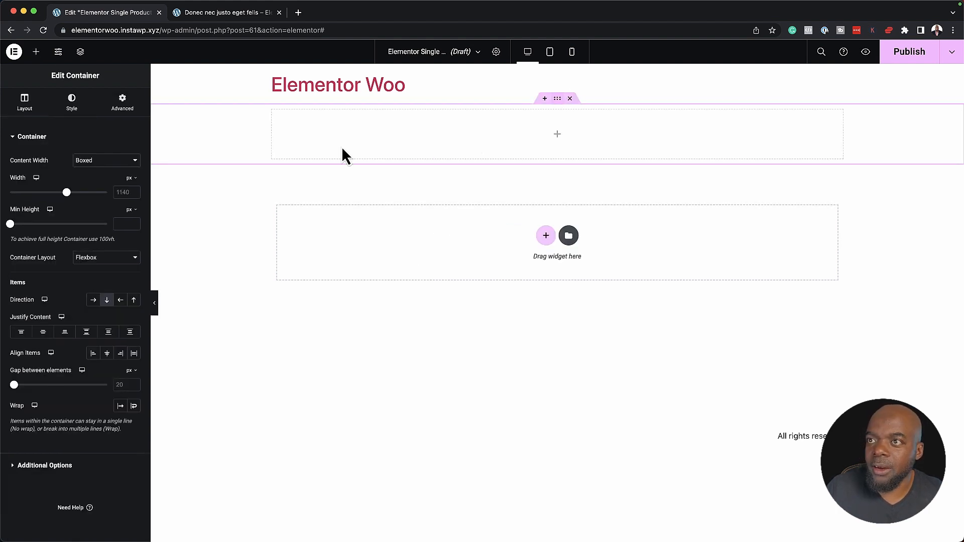
# Set the boxed container's width to 80%
pyautogui.click(131, 178)
pyautogui.click(131, 187)
pyautogui.click(131, 178)
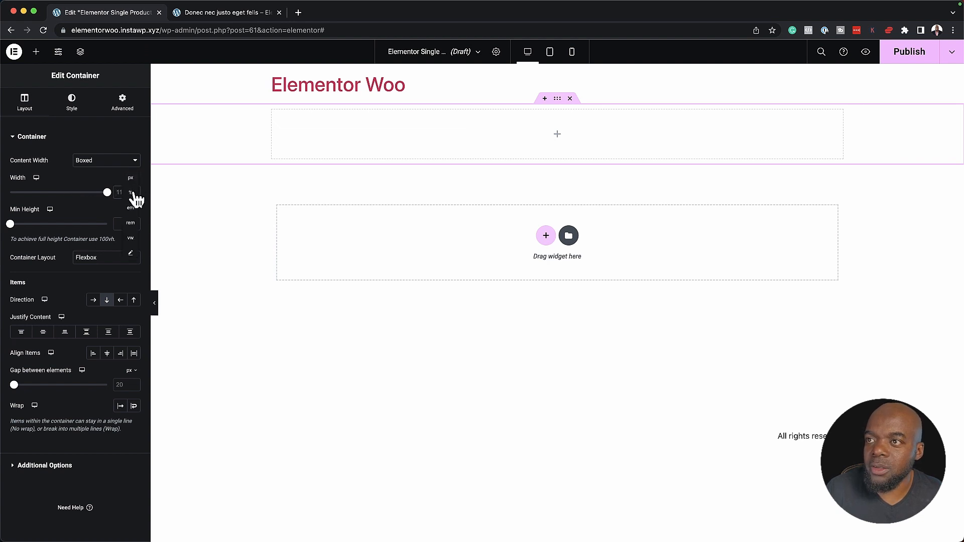
pyautogui.click(131, 193)
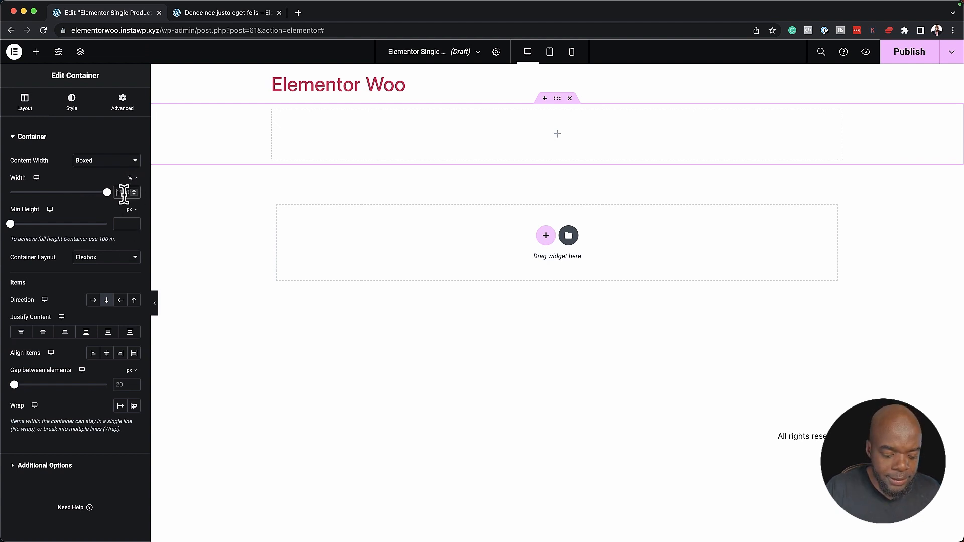
pyautogui.write('80')
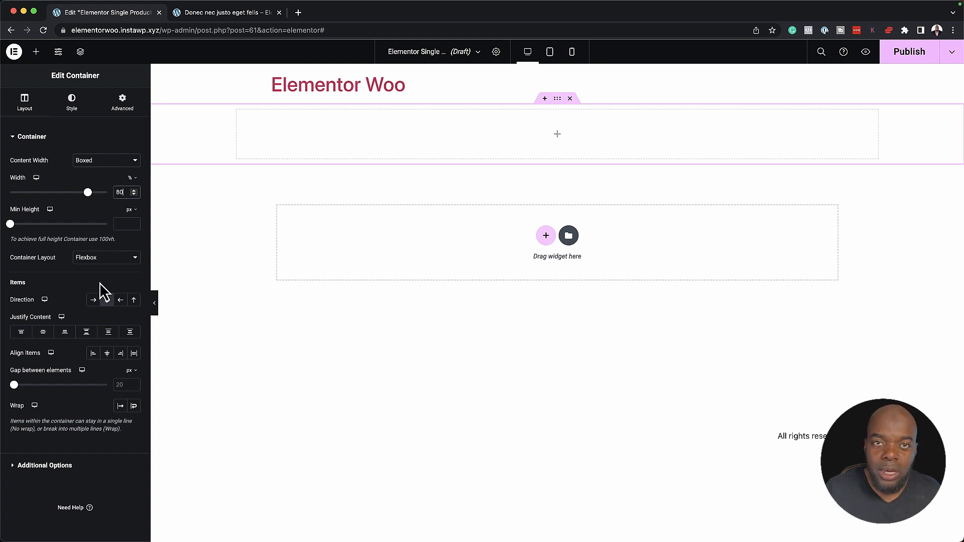
# Give the container a classic background whose image is dynamically taken from the Featured Image
pyautogui.click(78, 109)
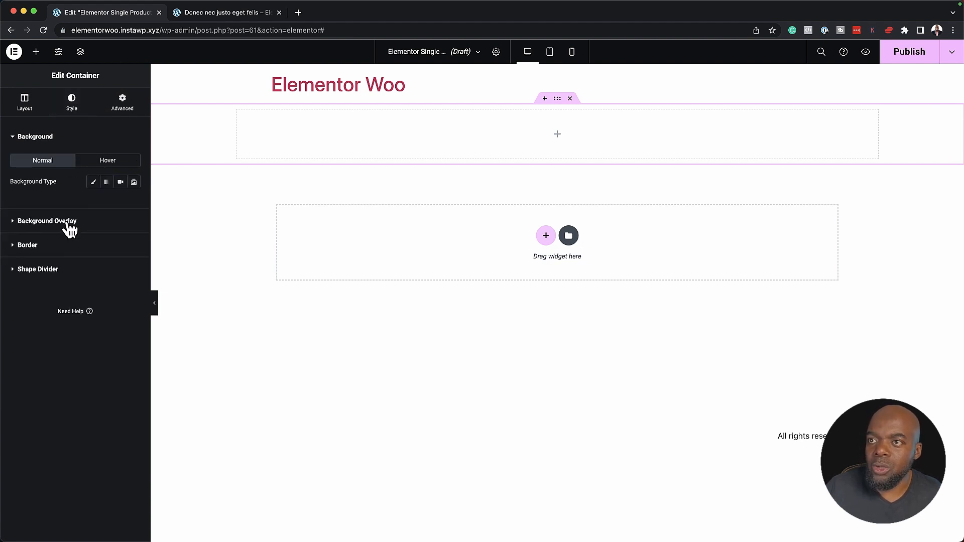
pyautogui.click(93, 182)
pyautogui.moveTo(90, 251)
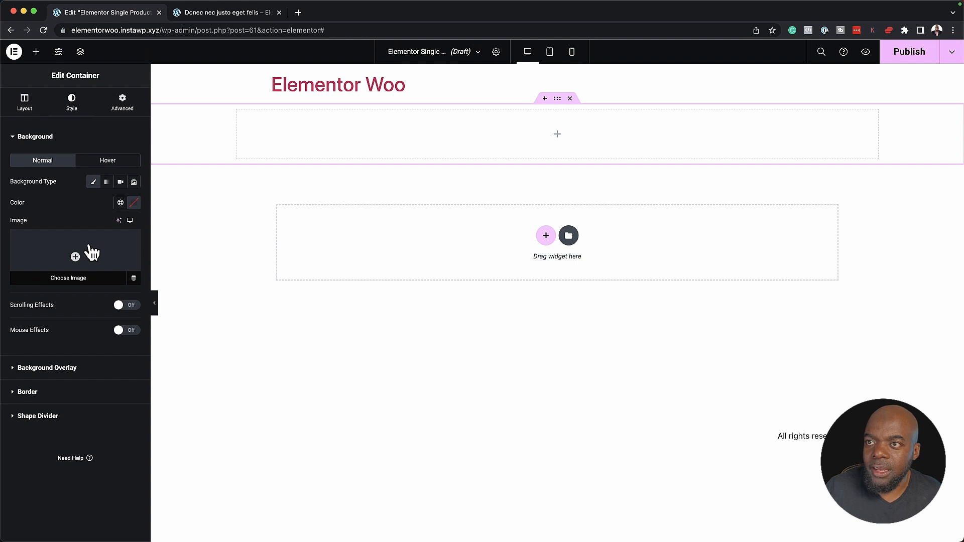
pyautogui.click(104, 258)
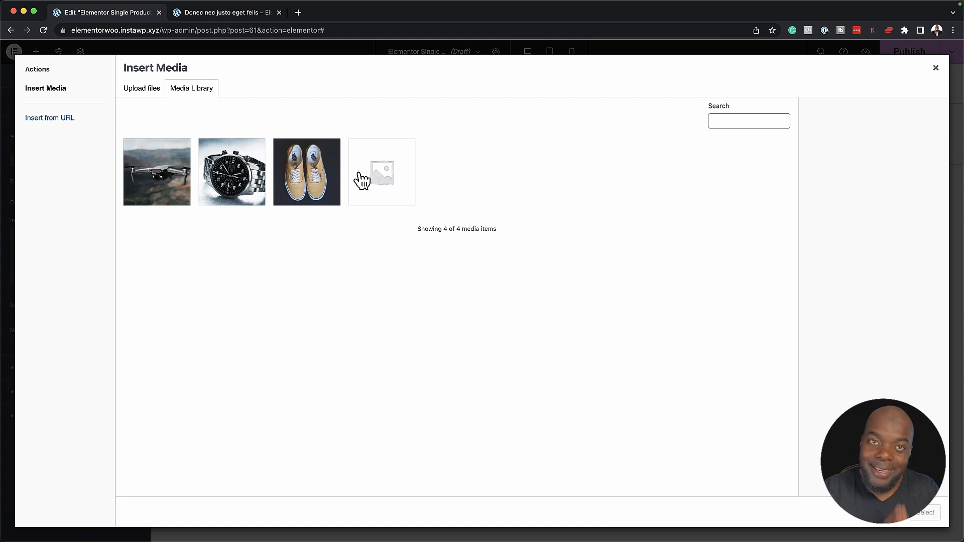
pyautogui.click(935, 68)
pyautogui.moveTo(54, 276)
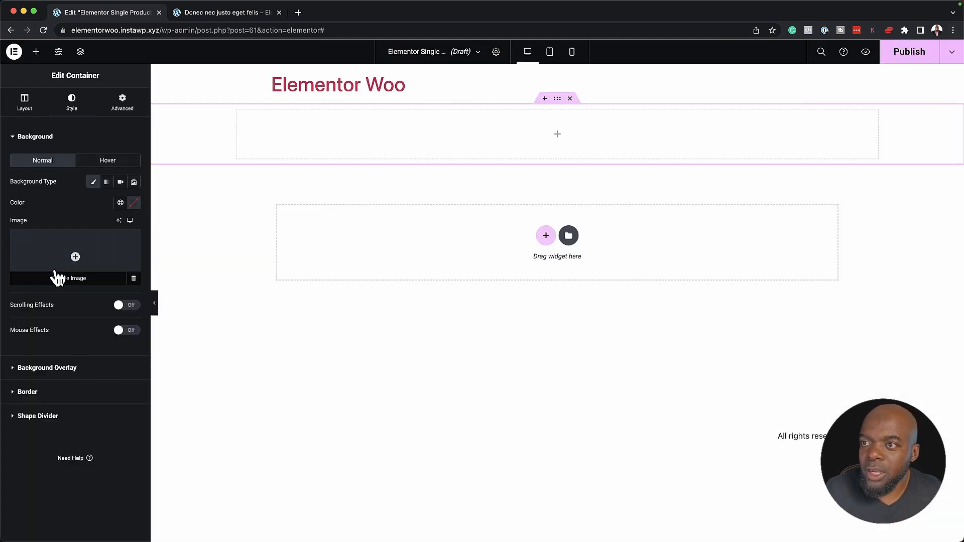
pyautogui.click(133, 279)
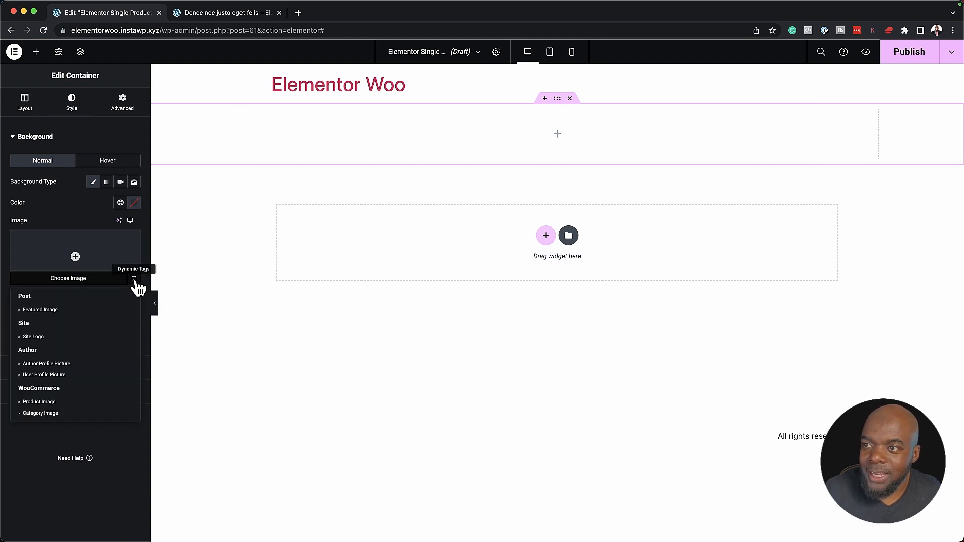
pyautogui.click(91, 312)
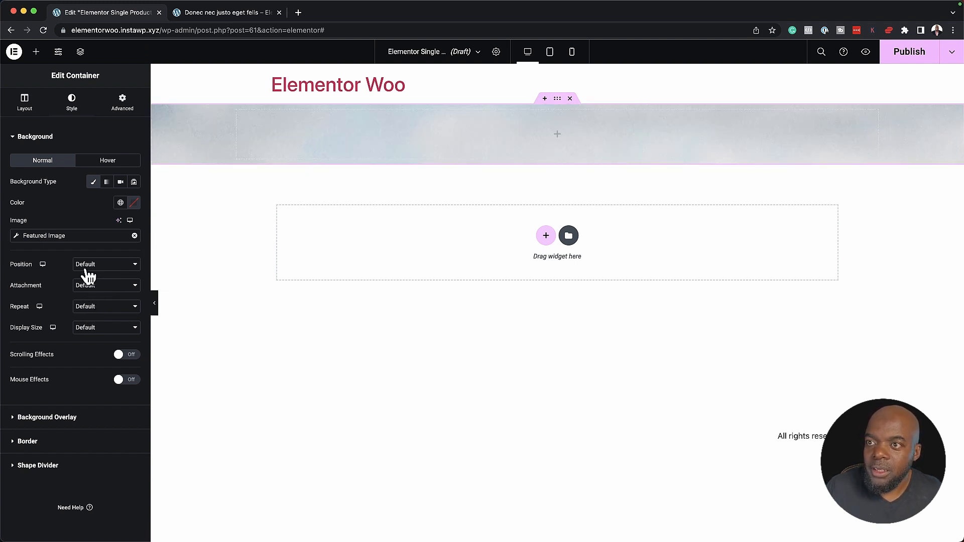
# Set the container's background image position to Center Center and its minimum height to 52 vh
pyautogui.click(122, 267)
pyautogui.click(122, 274)
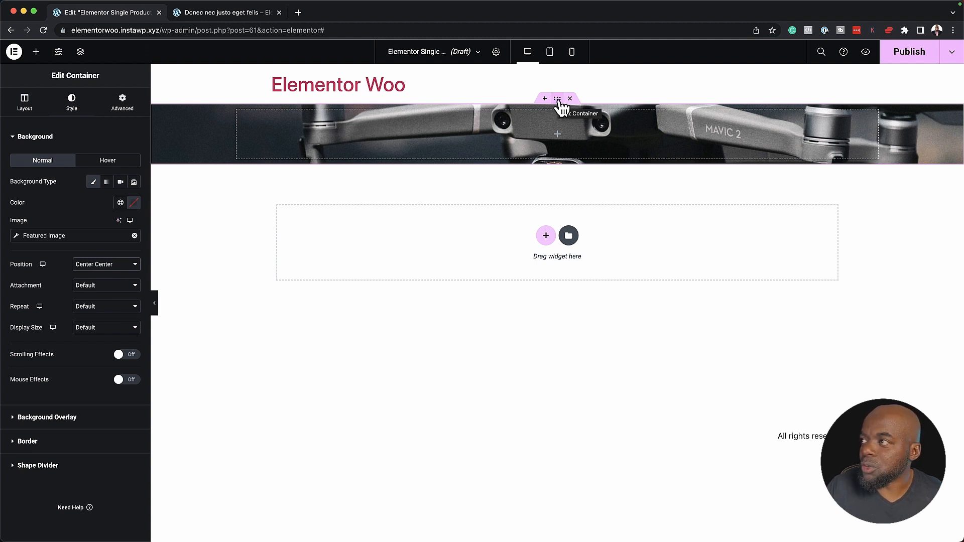
pyautogui.click(31, 111)
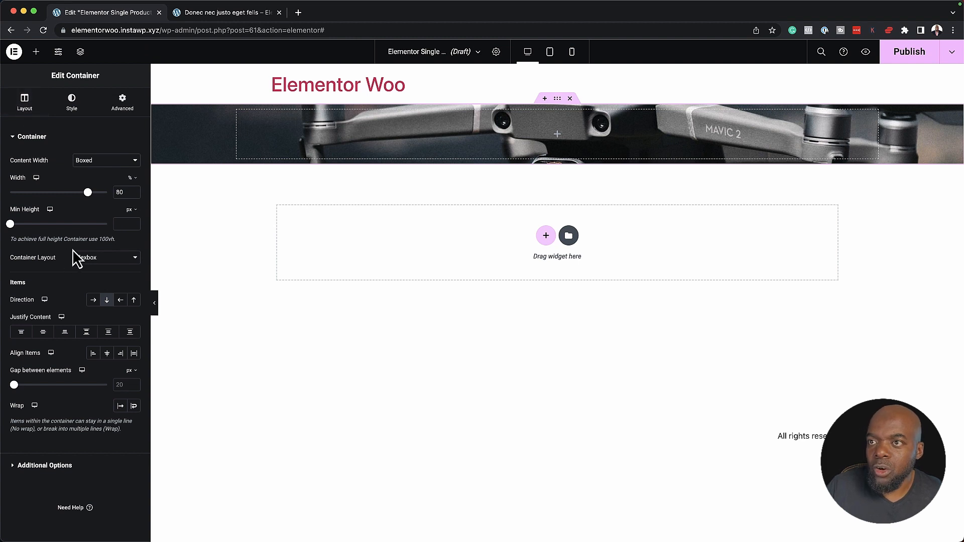
pyautogui.click(132, 209)
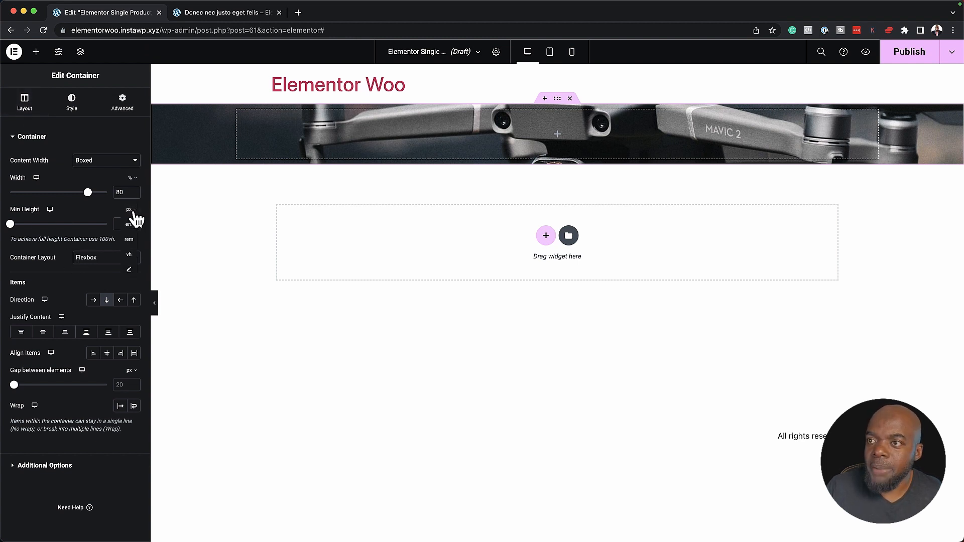
pyautogui.click(132, 256)
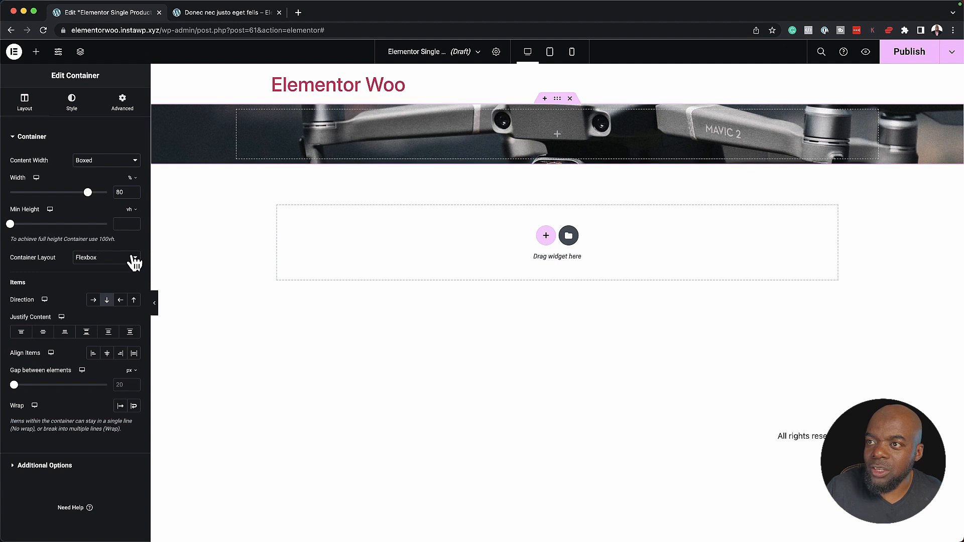
pyautogui.click(123, 223)
pyautogui.write('52')
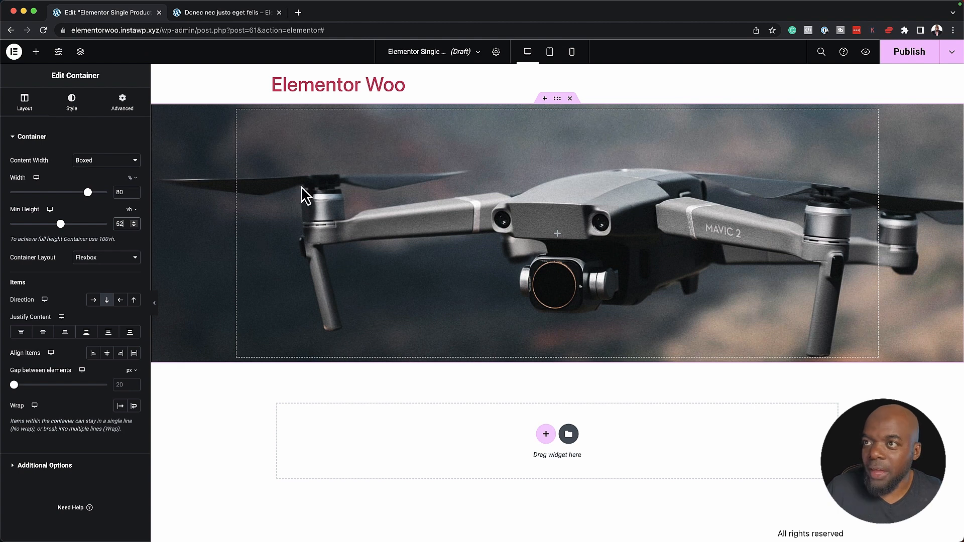
# Add a classic background overlay to the container in near-black #070707 with 0.77 opacity
pyautogui.click(74, 106)
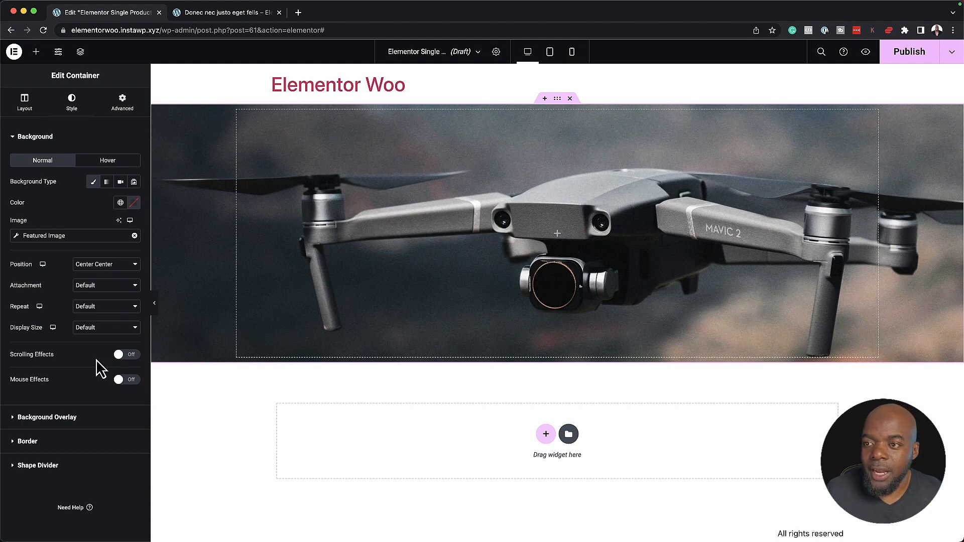
pyautogui.click(73, 421)
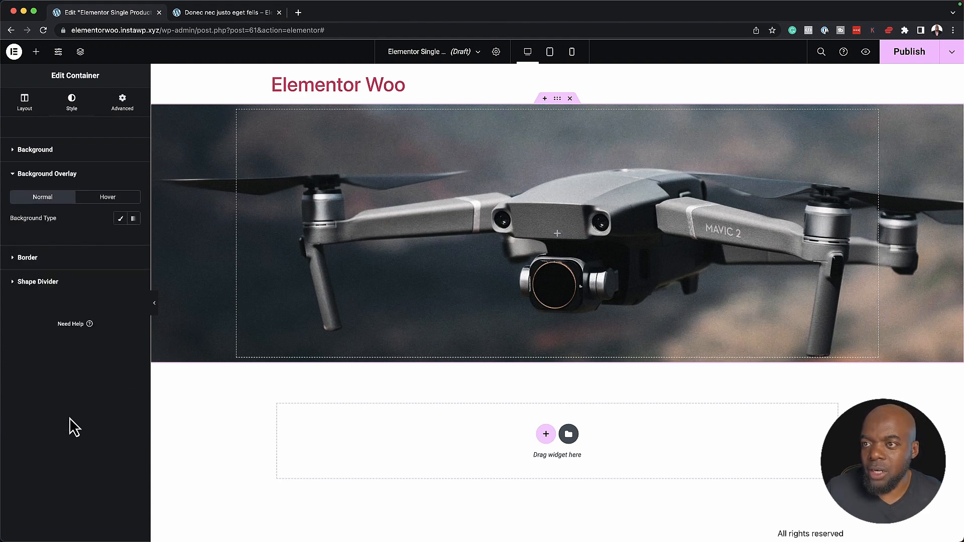
pyautogui.click(121, 219)
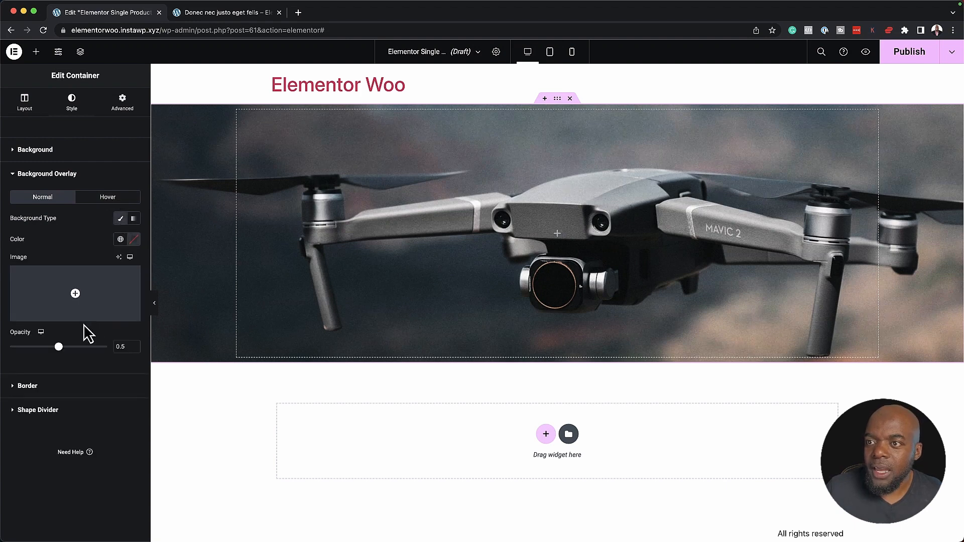
pyautogui.click(134, 240)
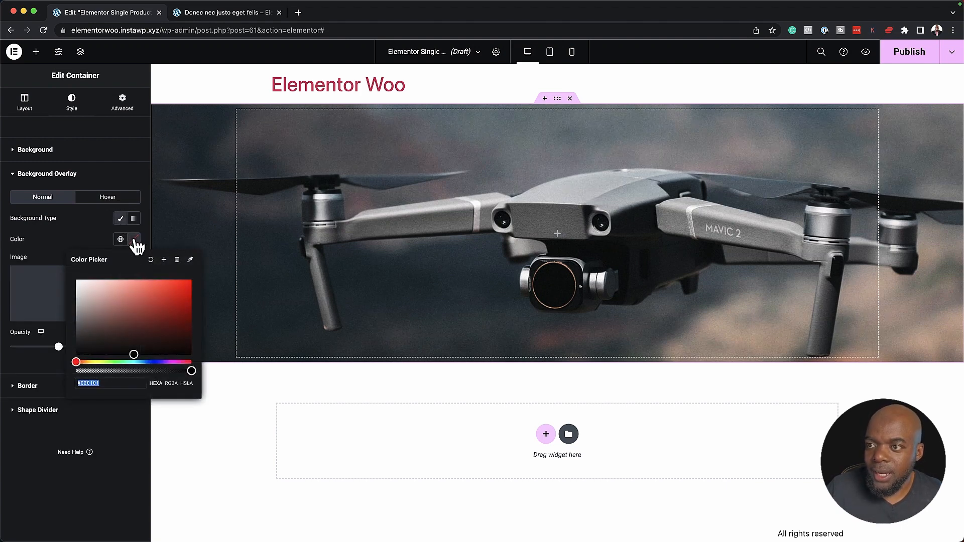
pyautogui.click(80, 351)
pyautogui.moveTo(79, 350); pyautogui.dragTo(76, 352)
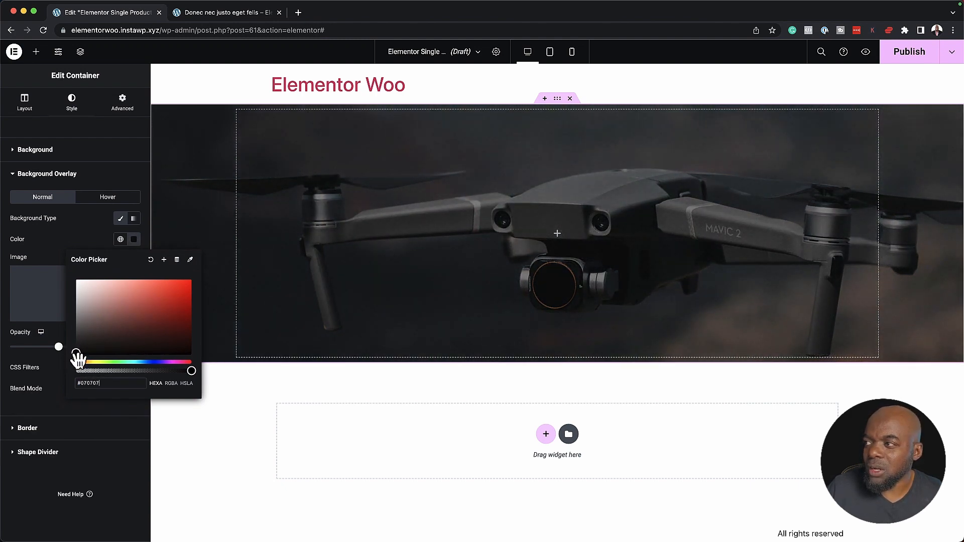
pyautogui.click(48, 364)
pyautogui.moveTo(58, 346); pyautogui.dragTo(85, 346)
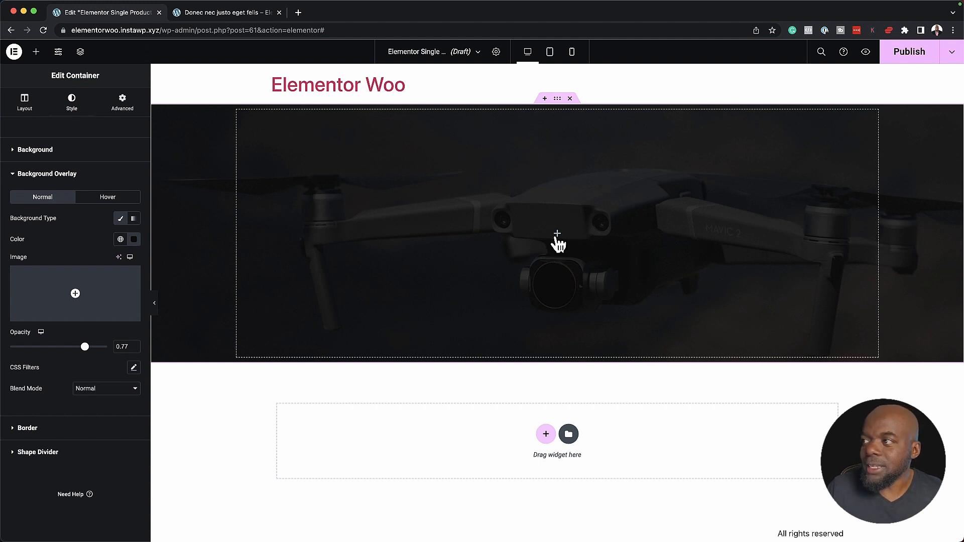
# Add a Product Title widget to the drone image container and center the container's content vertically
pyautogui.click(36, 53)
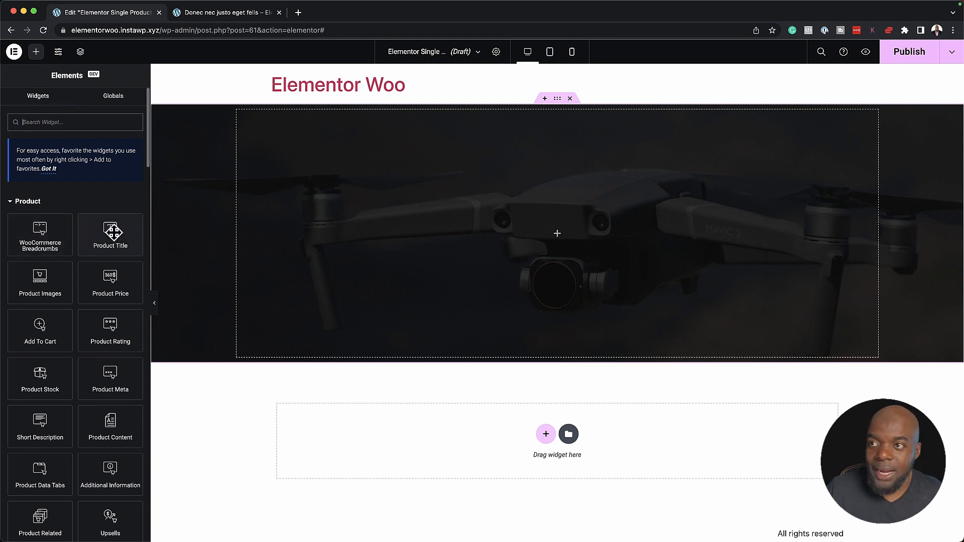
pyautogui.moveTo(113, 231); pyautogui.dragTo(568, 254)
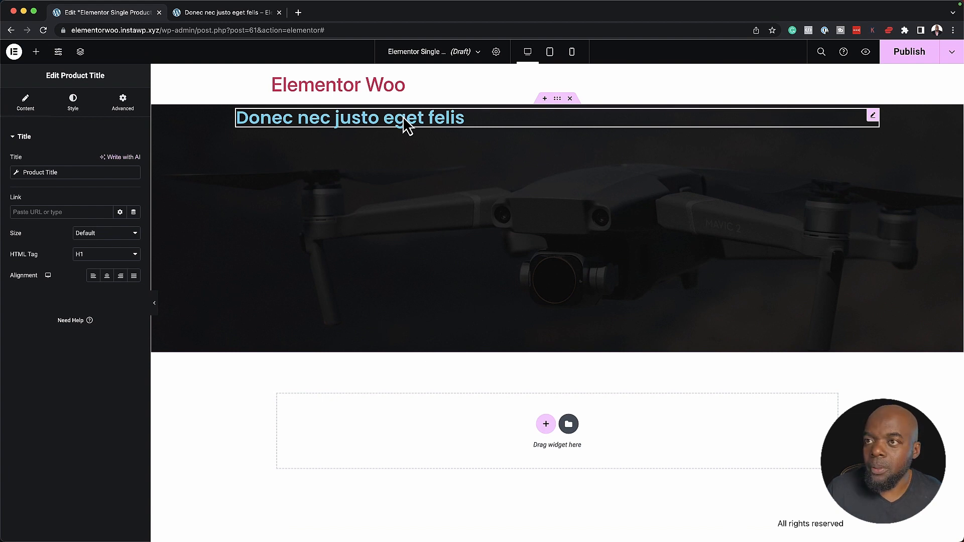
pyautogui.click(557, 101)
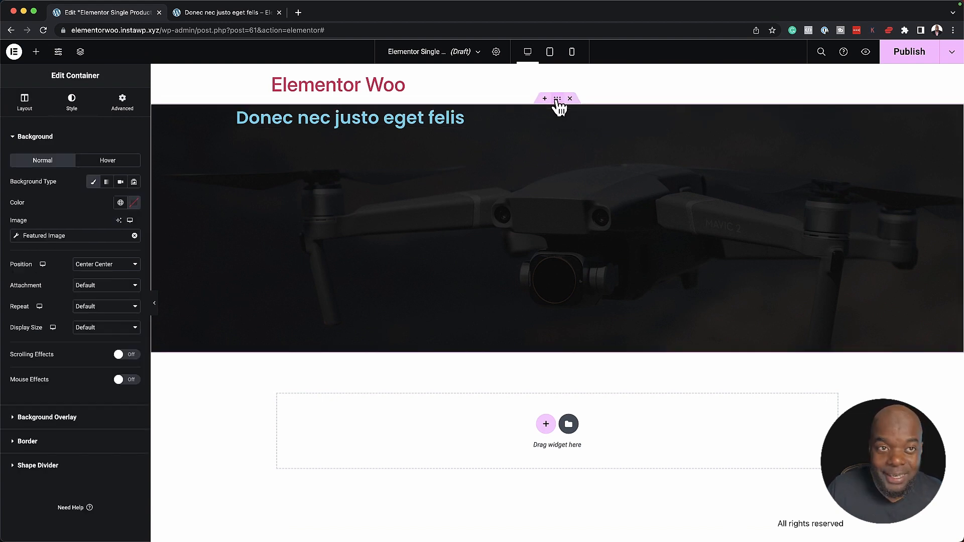
pyautogui.click(27, 107)
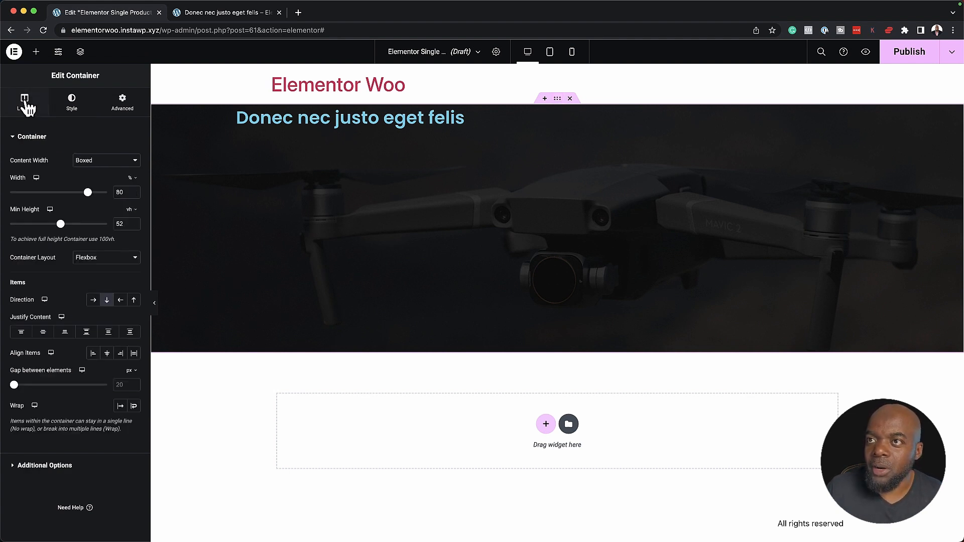
pyautogui.click(44, 332)
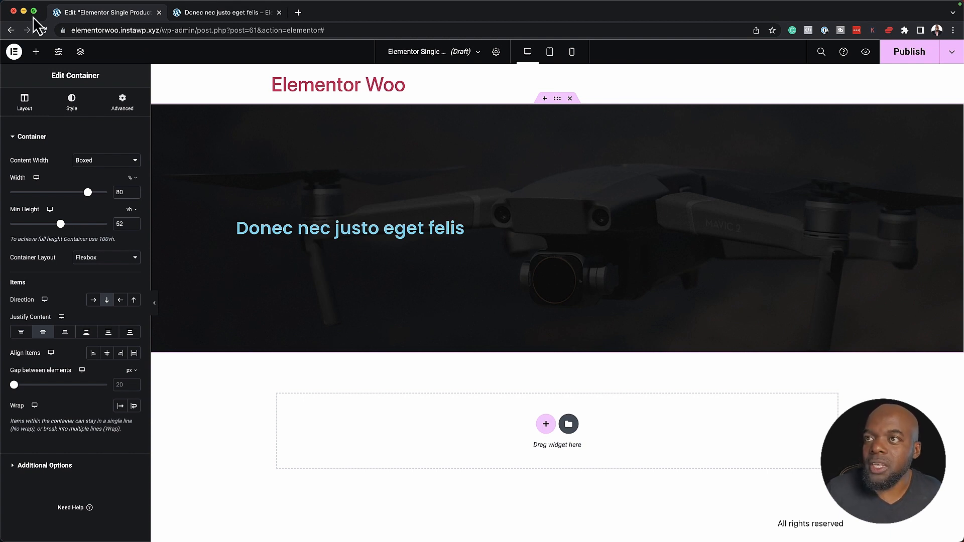
# Place a WooCommerce Breadcrumbs widget directly below the product title in the container
pyautogui.click(43, 51)
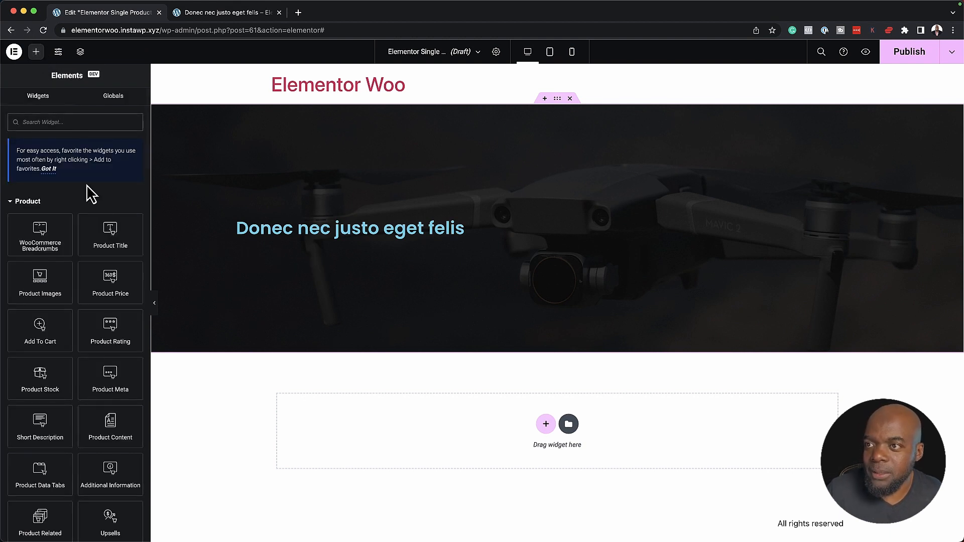
pyautogui.scroll(-1, 82, 332)
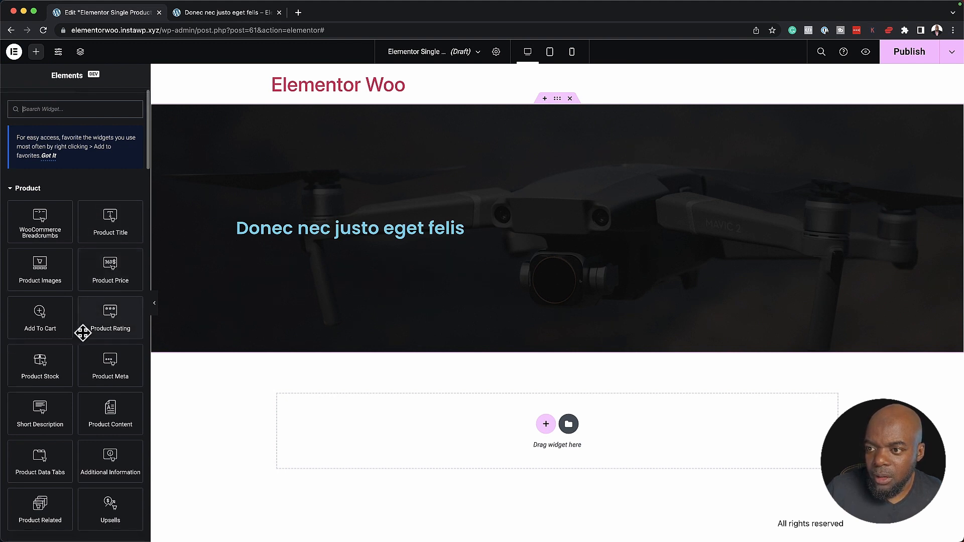
pyautogui.scroll(-1, 82, 332)
pyautogui.moveTo(40, 211); pyautogui.dragTo(341, 238)
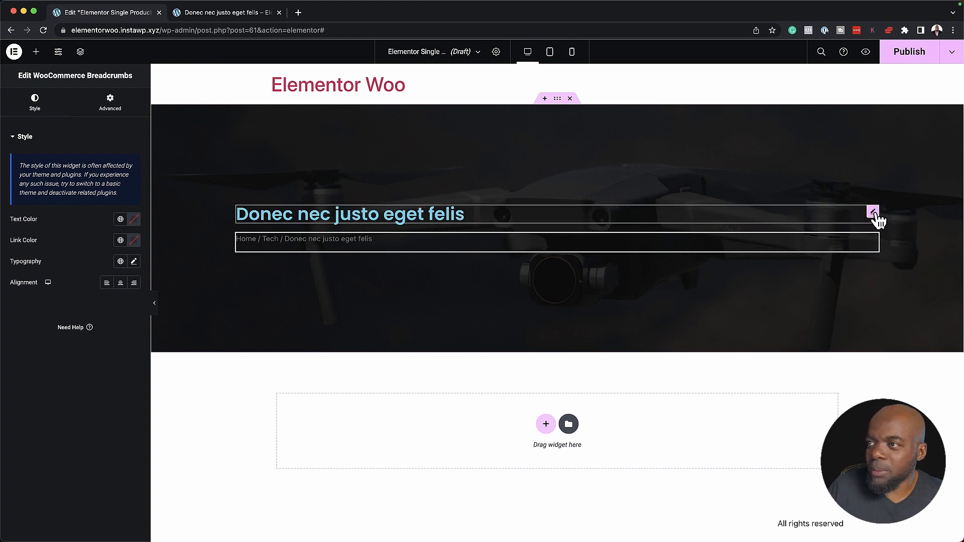
# Change the product title's text color to white, #FFFFFF
pyautogui.click(873, 213)
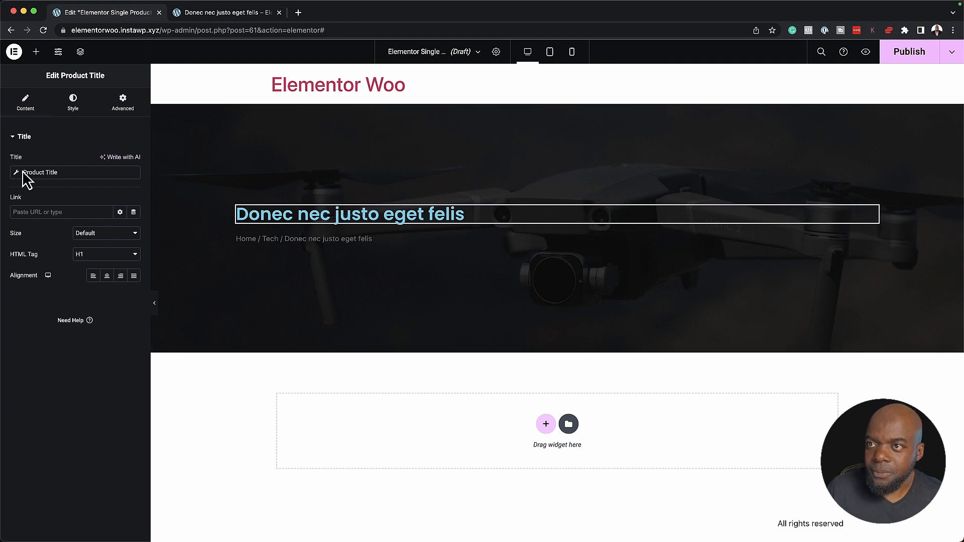
pyautogui.click(75, 102)
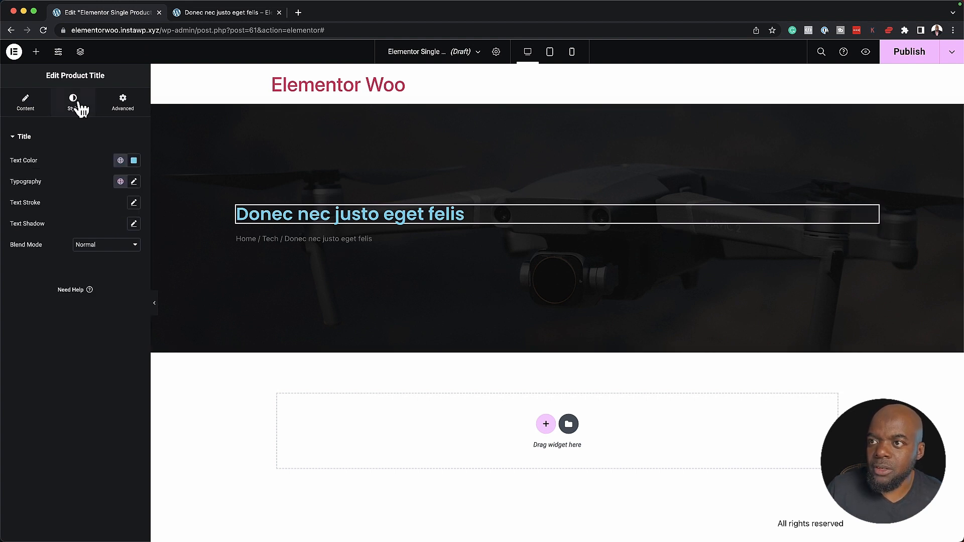
pyautogui.click(134, 161)
pyautogui.moveTo(103, 220); pyautogui.dragTo(74, 203)
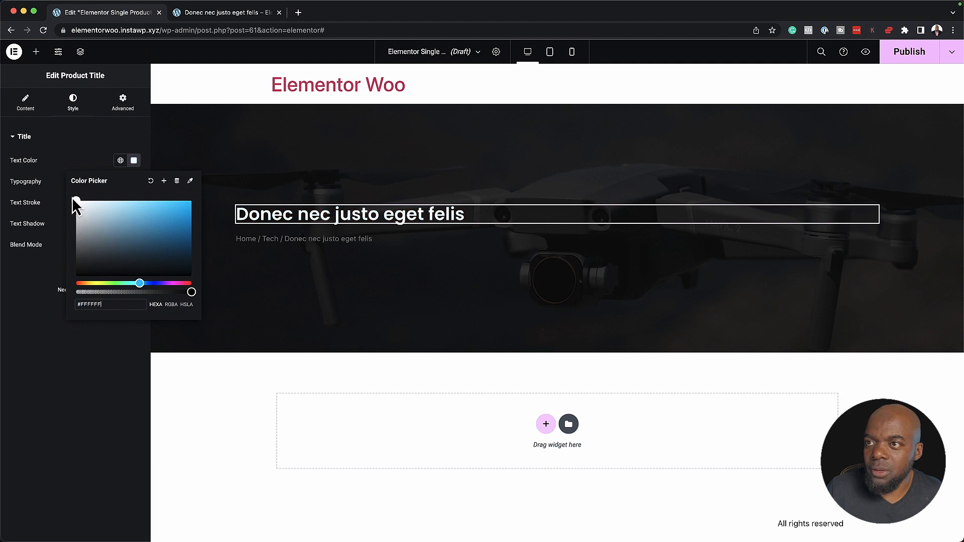
pyautogui.click(38, 307)
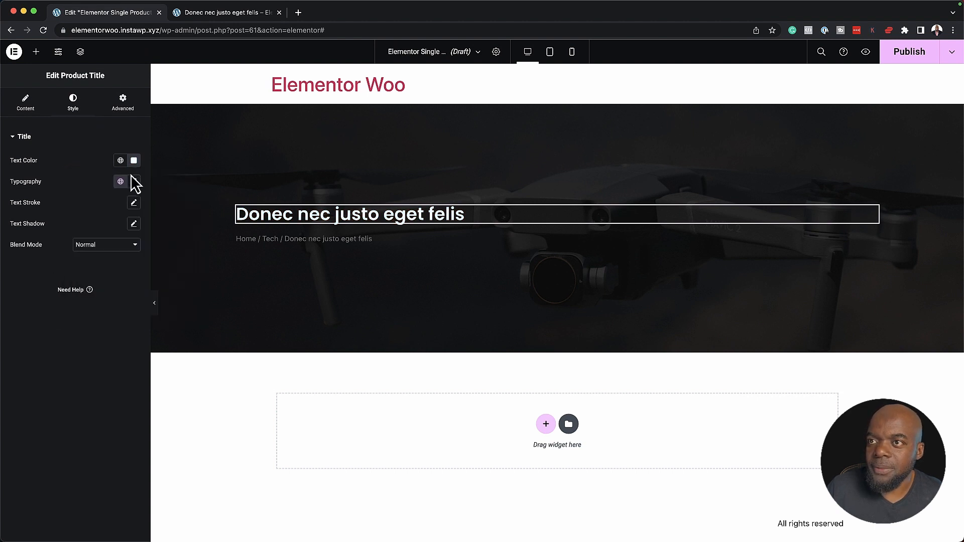
# Set the product title's font size to 2 and its weight to 300 (Light)
pyautogui.click(134, 182)
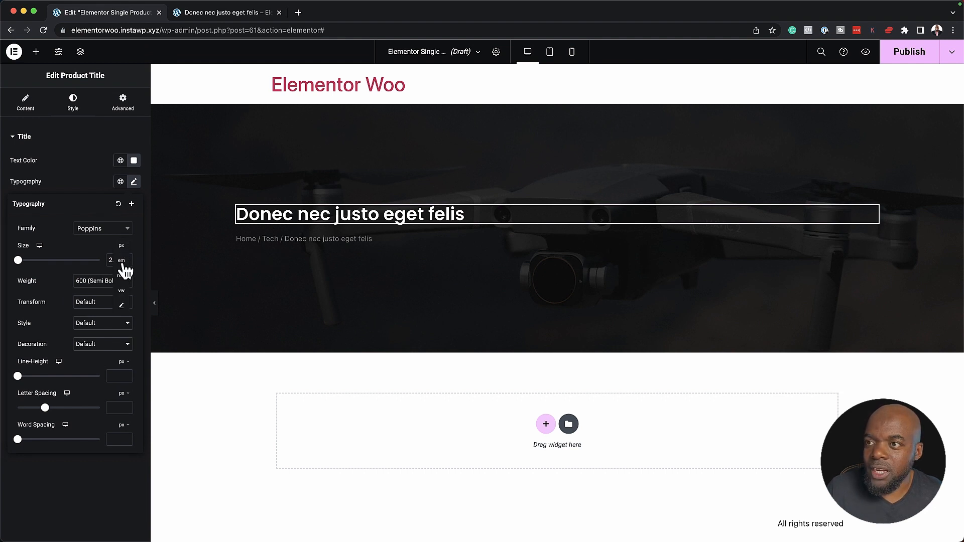
pyautogui.doubleClick(119, 259)
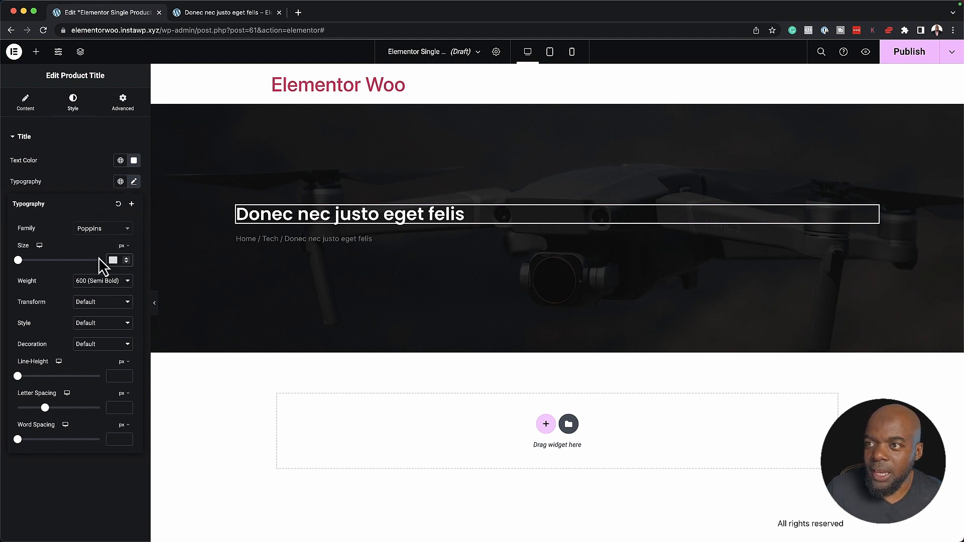
pyautogui.write('2')
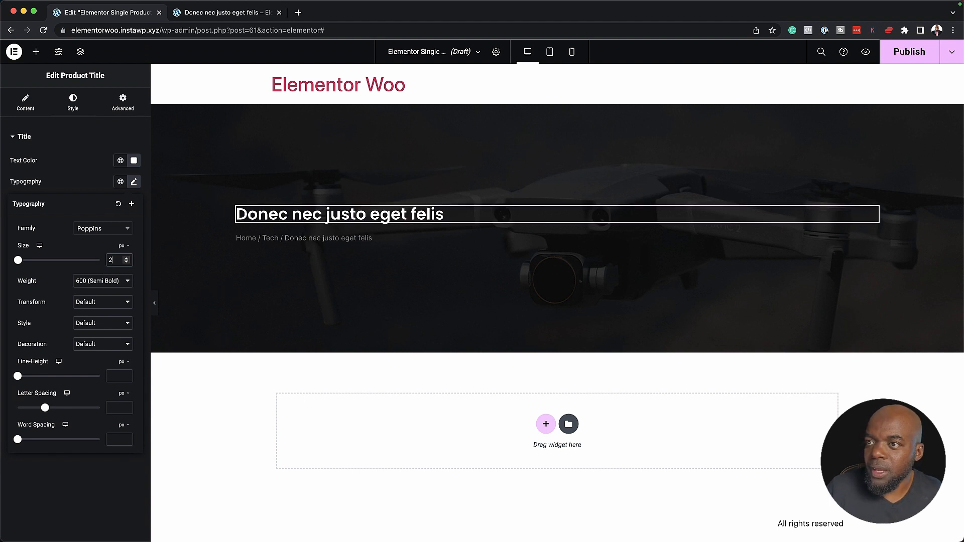
pyautogui.click(93, 282)
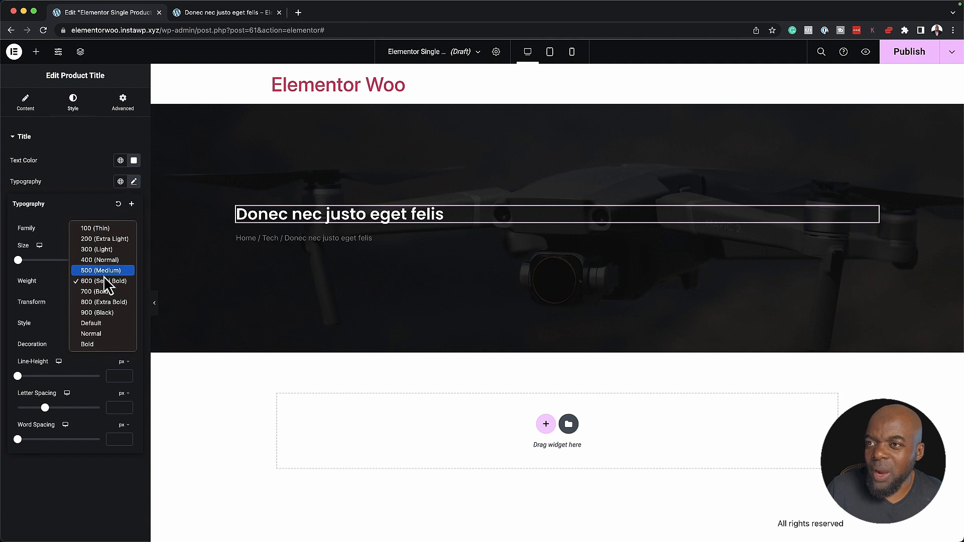
pyautogui.click(112, 251)
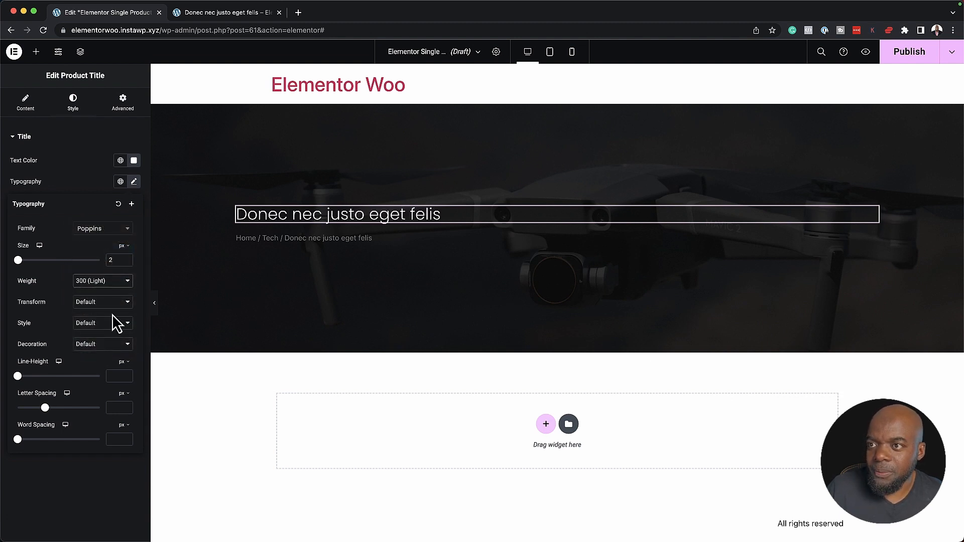
# Transform the product title to Uppercase and widen its letter spacing to 6.6 px
pyautogui.click(93, 305)
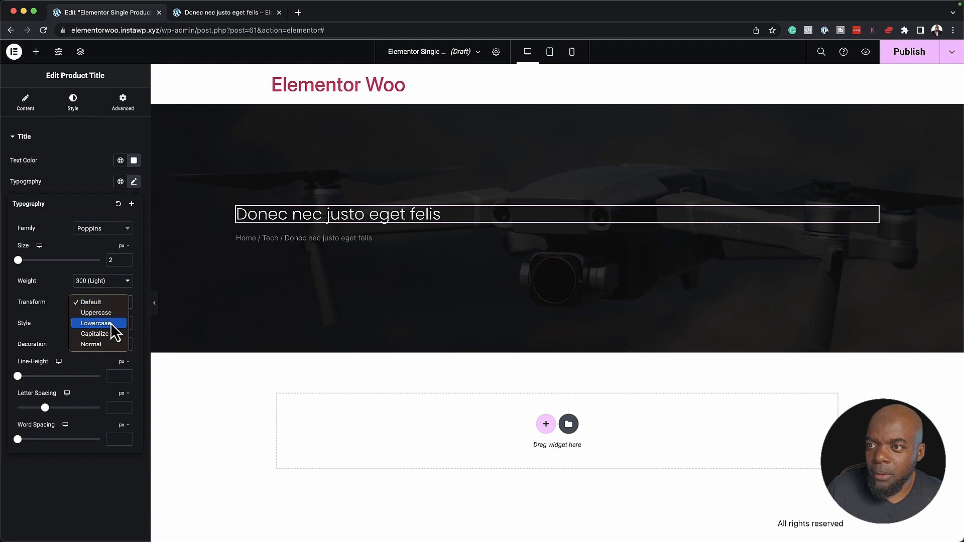
pyautogui.click(105, 313)
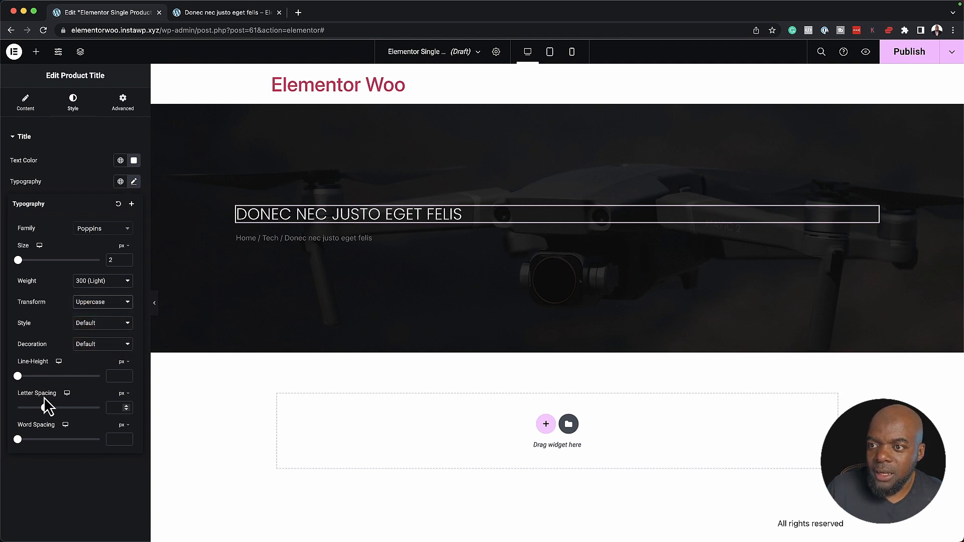
pyautogui.moveTo(45, 407); pyautogui.dragTo(81, 407)
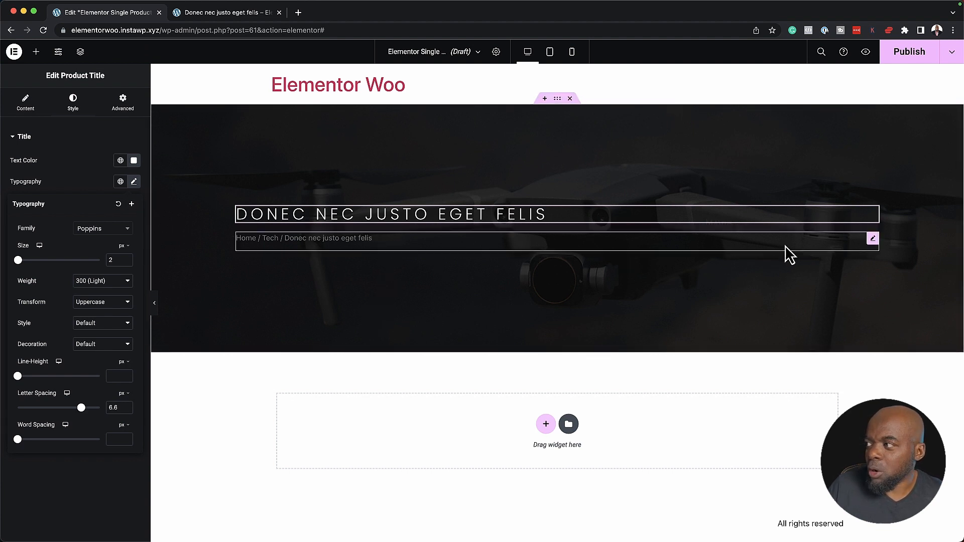
# Set the WooCommerce breadcrumbs' text color to grey #707070
pyautogui.click(872, 239)
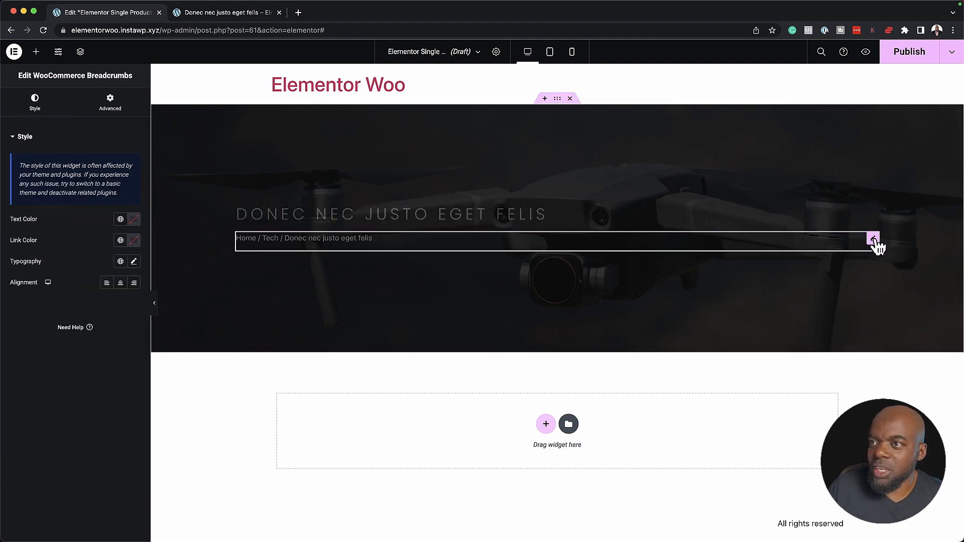
pyautogui.click(134, 221)
pyautogui.click(79, 290)
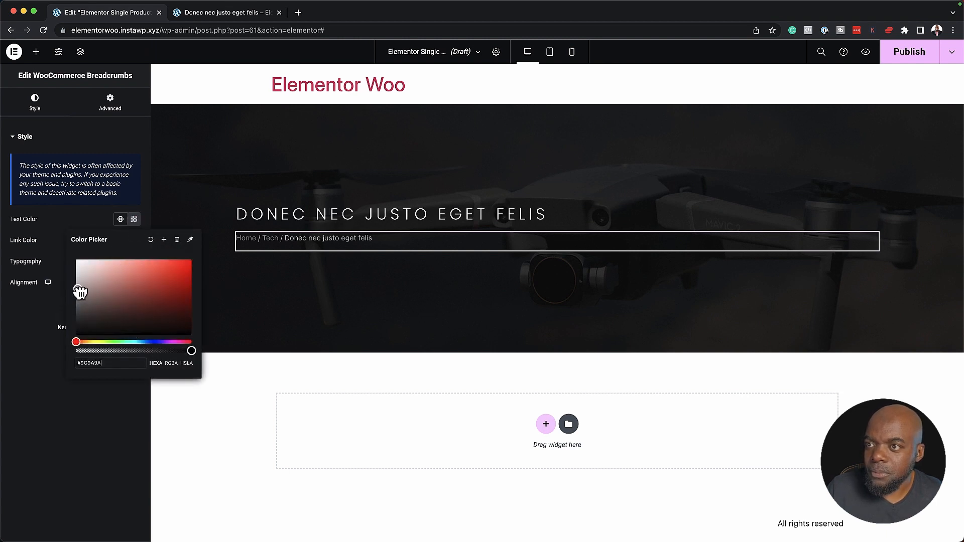
pyautogui.moveTo(79, 290)
pyautogui.mouseDown()
pyautogui.moveTo(72, 284)
pyautogui.moveTo(72, 305)
pyautogui.mouseUp()
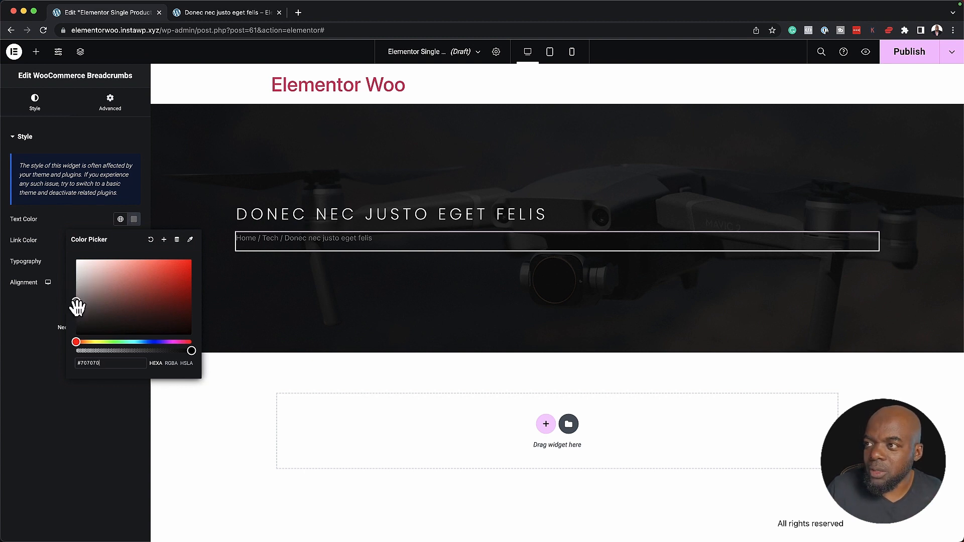
pyautogui.click(33, 314)
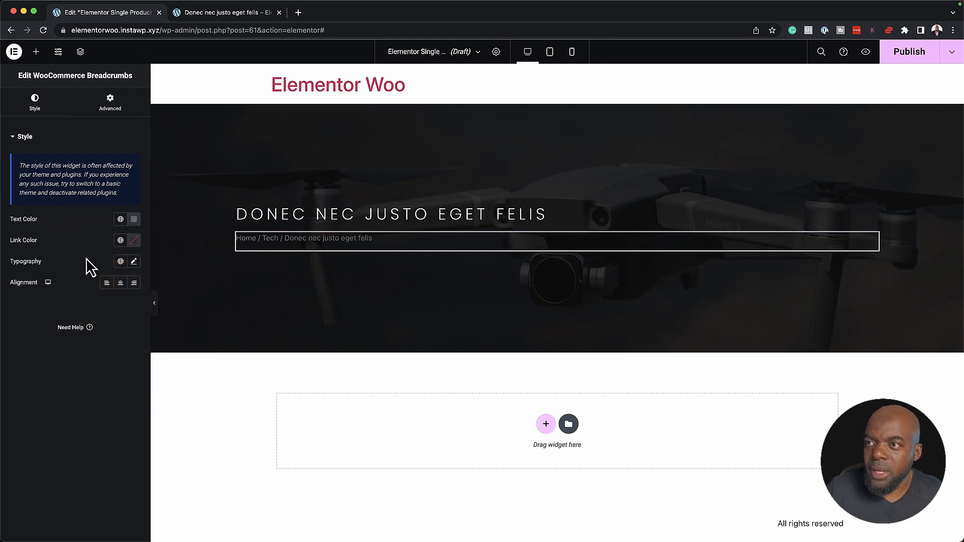
# Set the WooCommerce breadcrumbs' font family to Poppins and transform the text to Uppercase
pyautogui.click(133, 261)
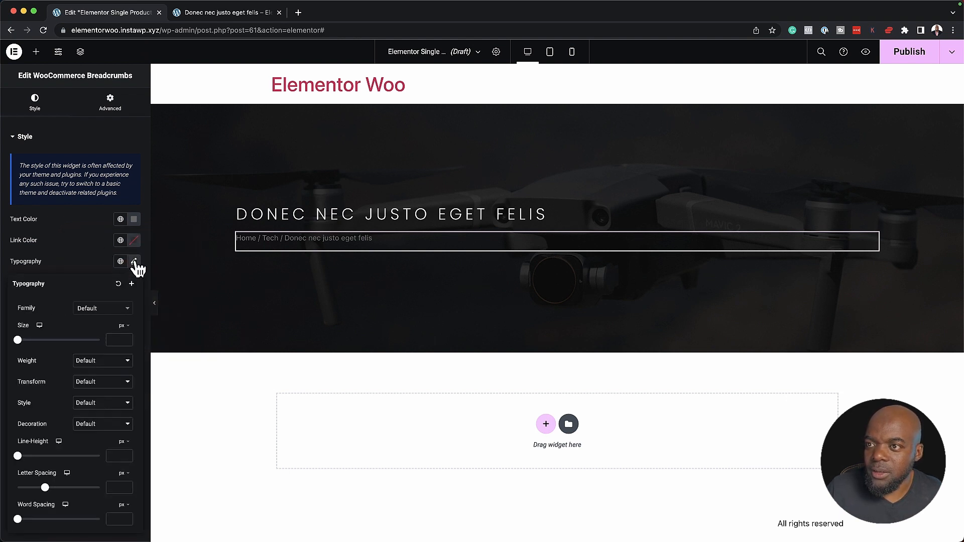
pyautogui.click(93, 314)
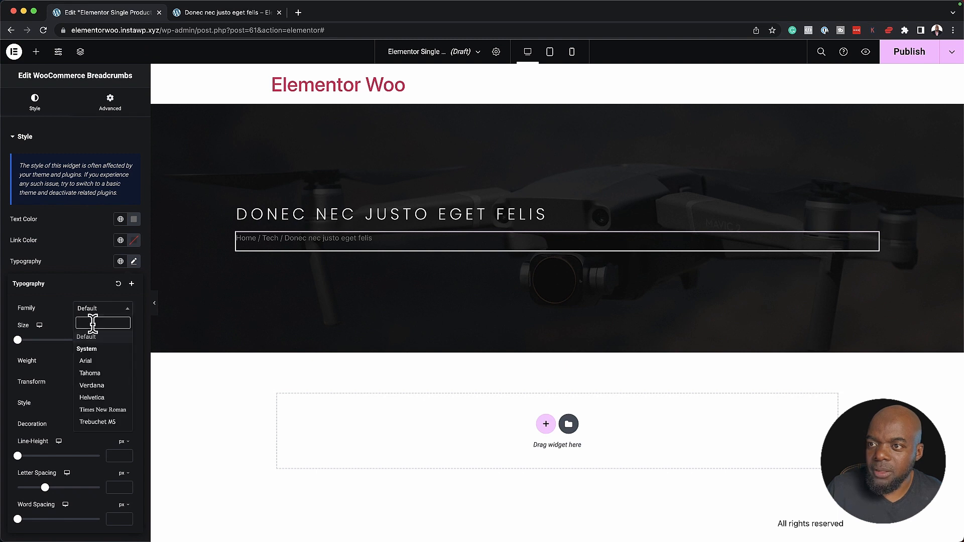
pyautogui.write('popp')
pyautogui.click(90, 358)
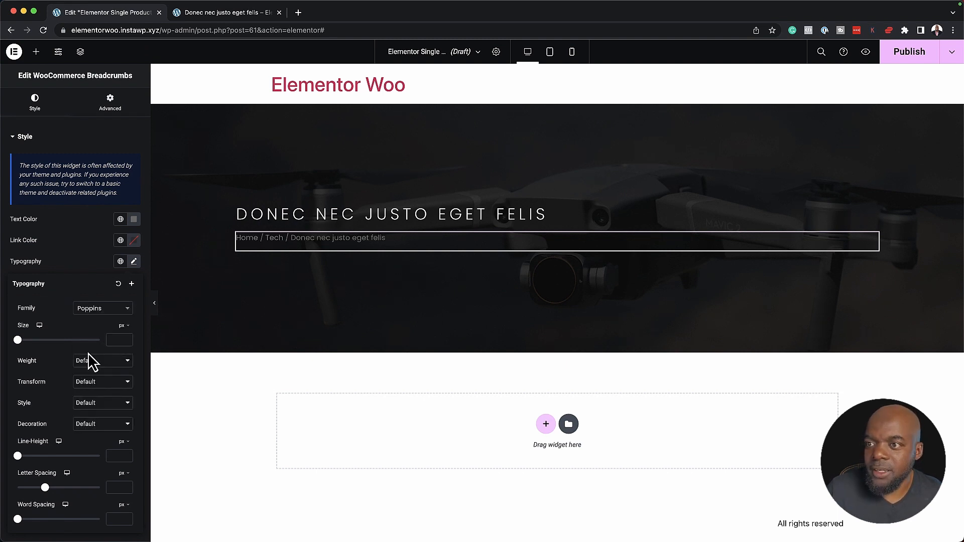
pyautogui.click(86, 381)
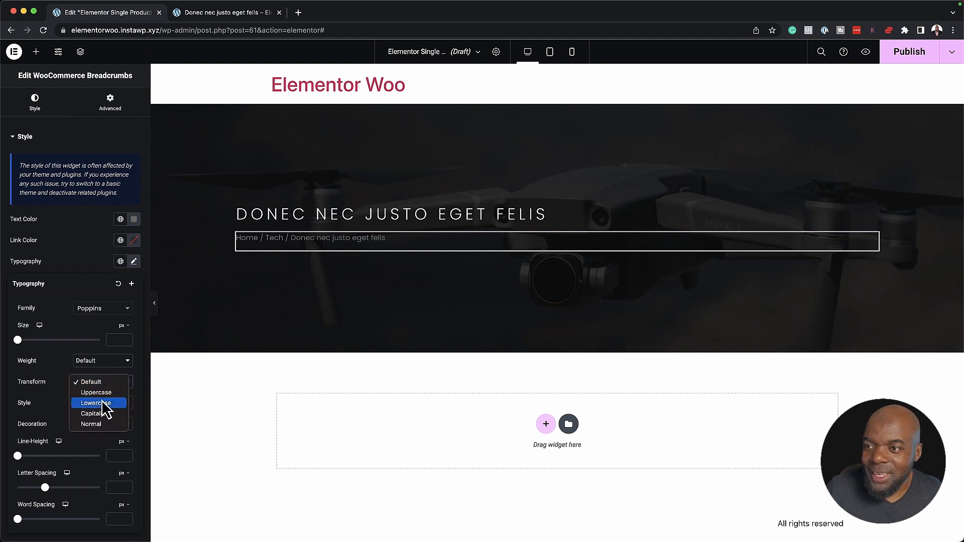
pyautogui.click(99, 392)
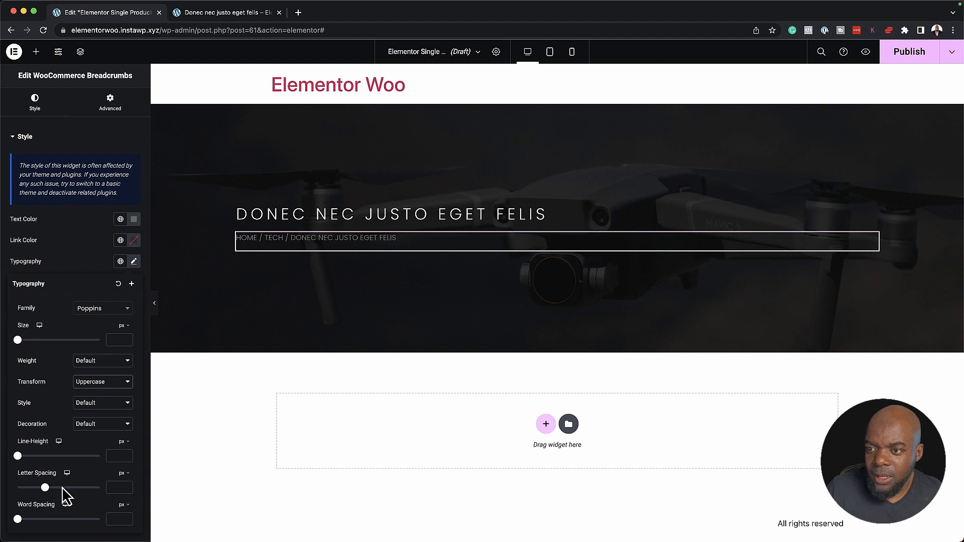
# Widen the WooCommerce breadcrumbs' letter spacing to 0.7 px
pyautogui.click(126, 486)
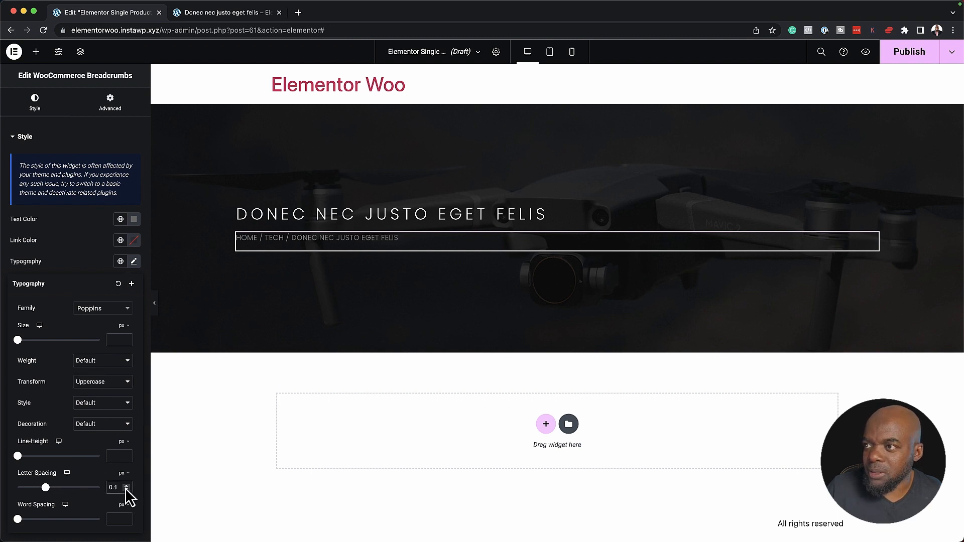
pyautogui.click(126, 486)
pyautogui.click(126, 486)
pyautogui.click(126, 486)
pyautogui.click(126, 485)
pyautogui.click(126, 485)
pyautogui.click(126, 486)
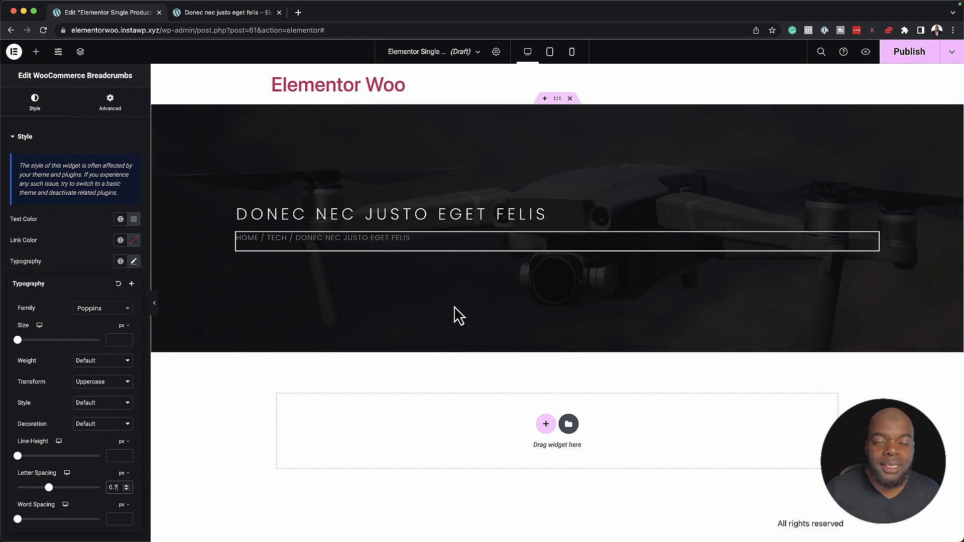
pyautogui.click(615, 168)
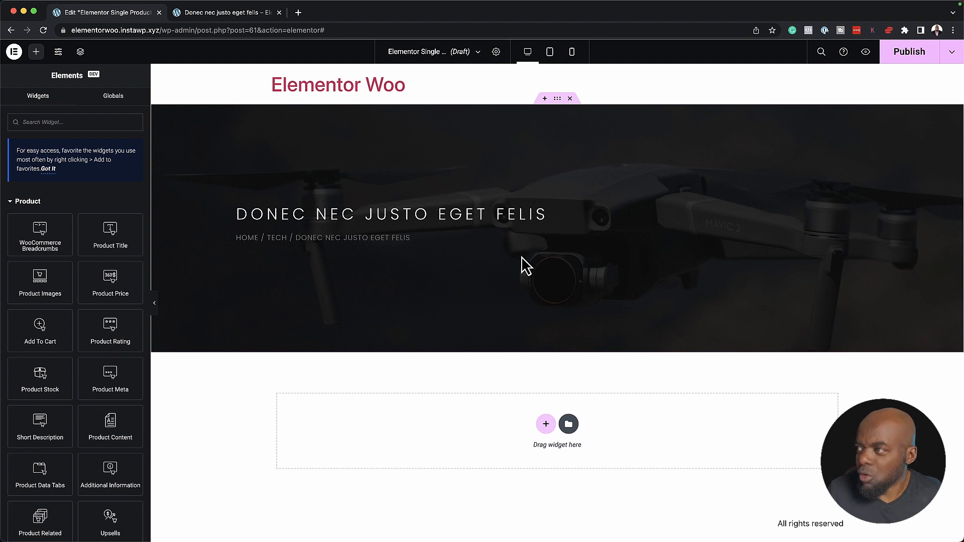
# In the tablet view, center-align both the product title and the WooCommerce breadcrumbs
pyautogui.click(550, 51)
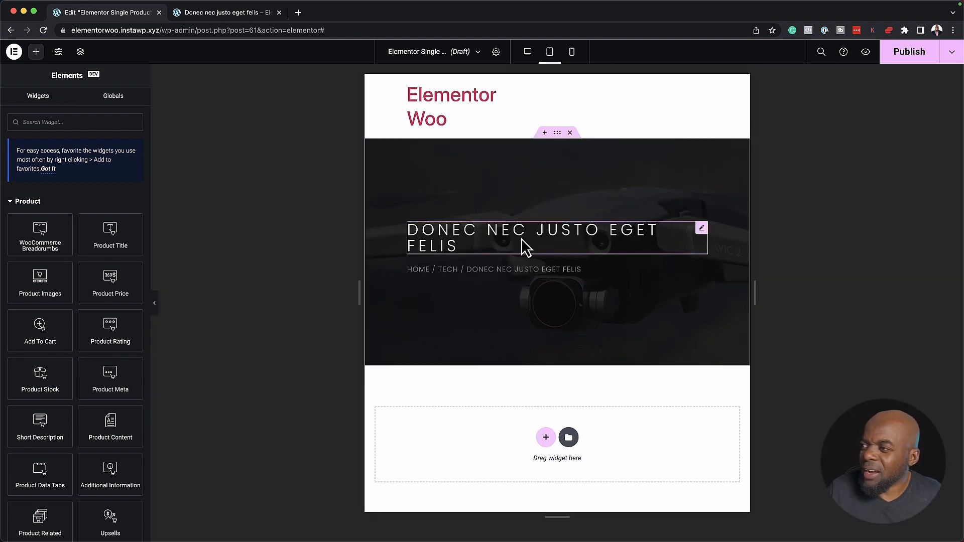
pyautogui.click(702, 231)
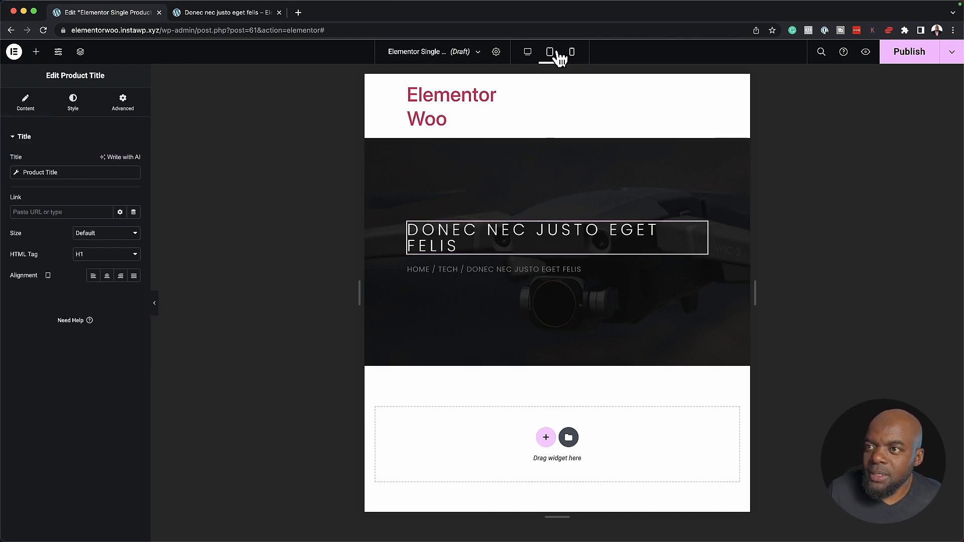
pyautogui.click(107, 277)
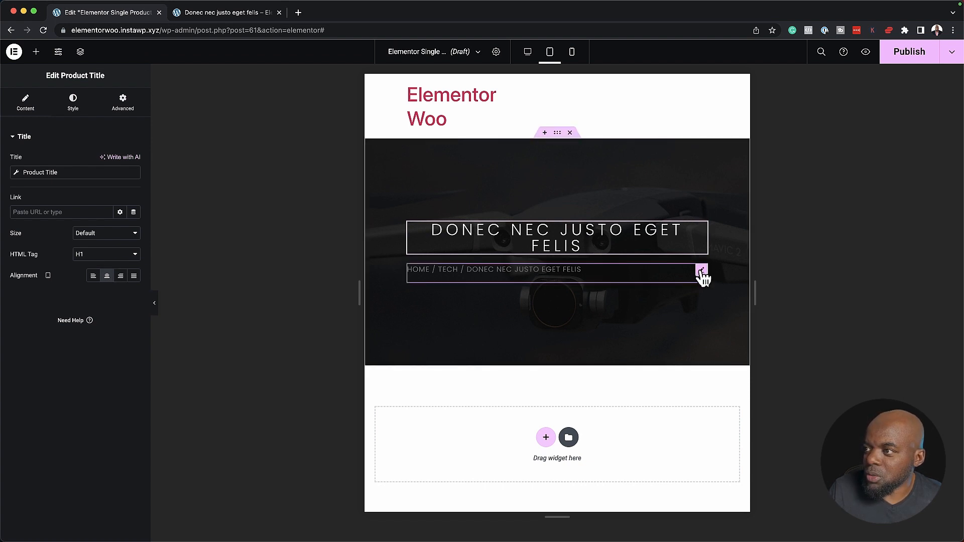
pyautogui.click(701, 271)
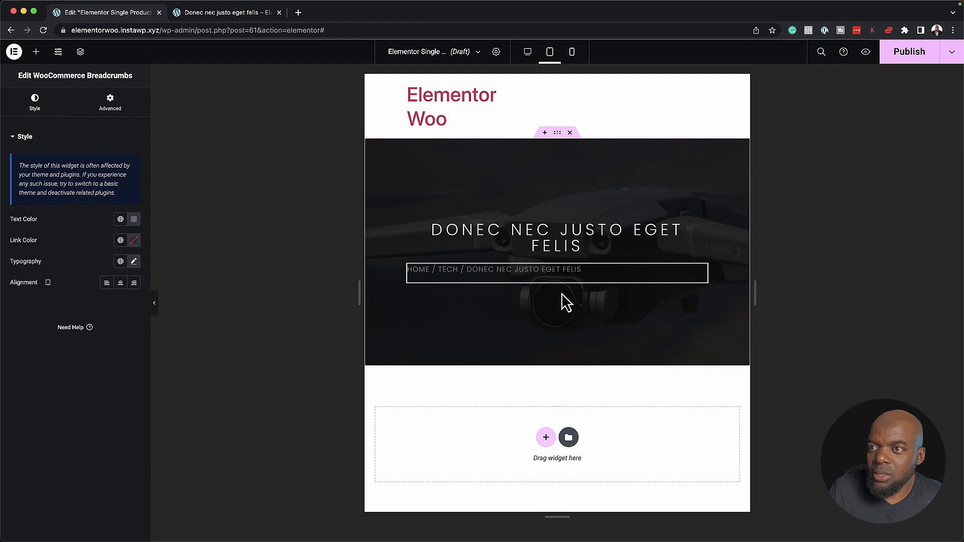
pyautogui.click(120, 283)
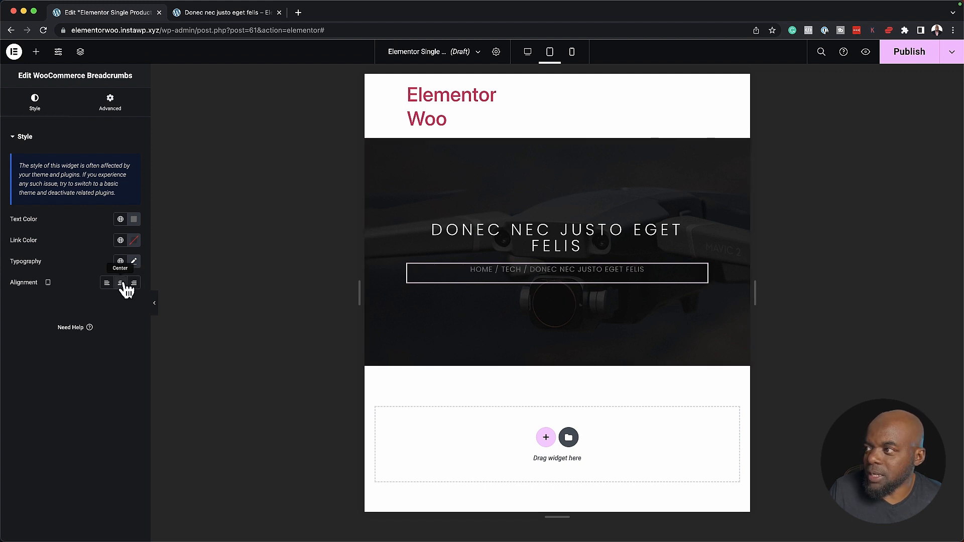
# In the mobile view, set the product title's font size to 1.2 em
pyautogui.click(571, 52)
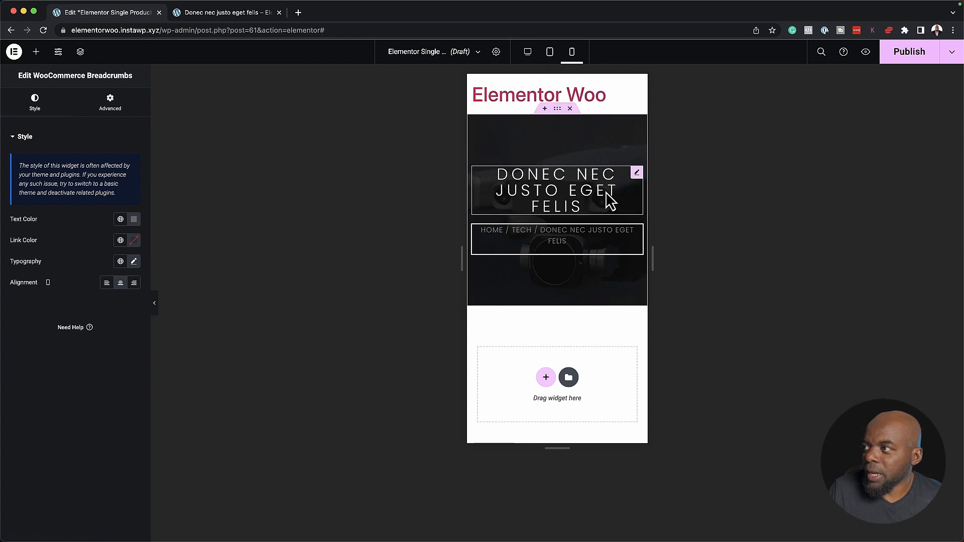
pyautogui.click(636, 172)
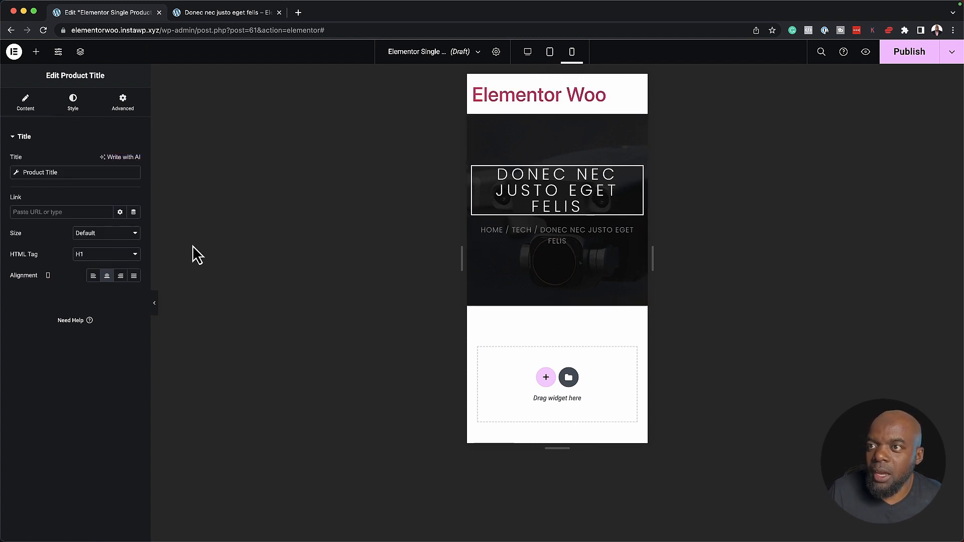
pyautogui.click(73, 113)
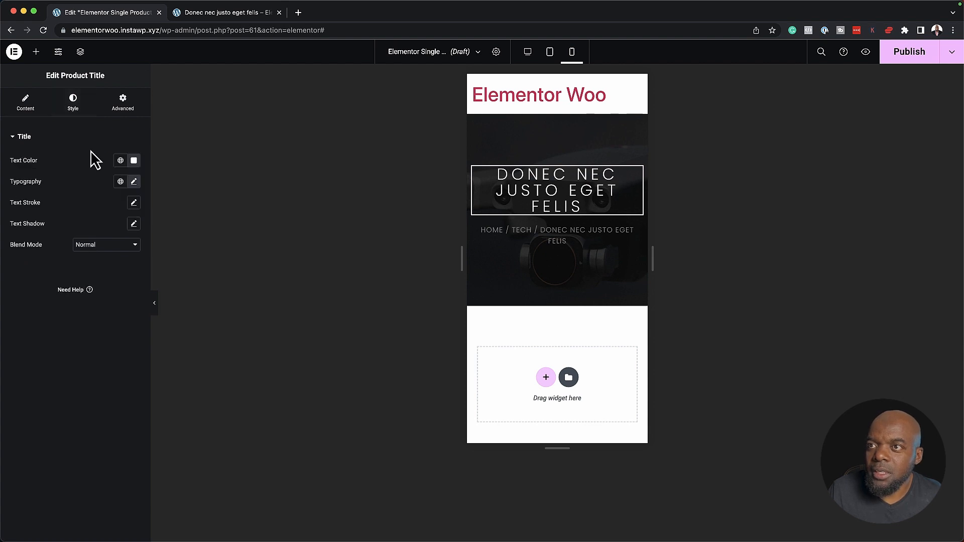
pyautogui.click(134, 182)
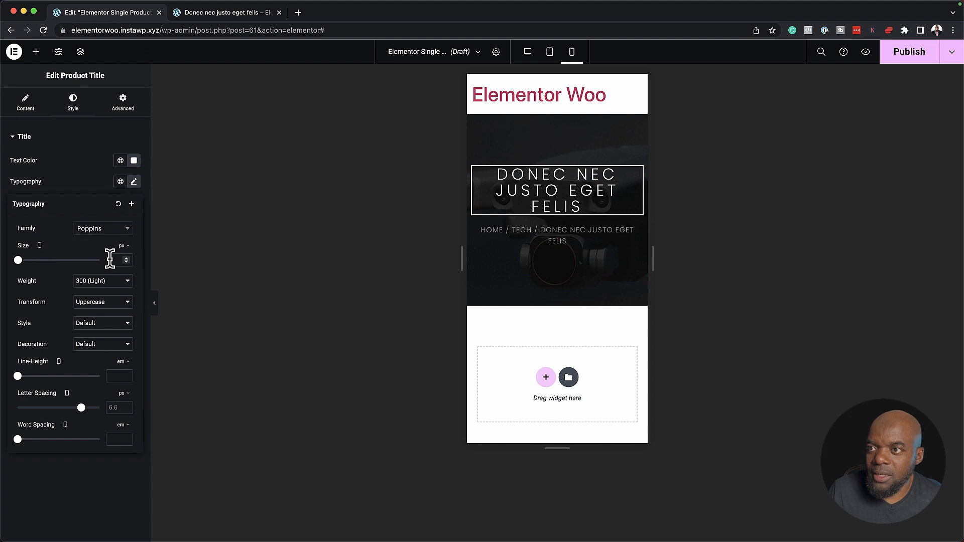
pyautogui.click(125, 248)
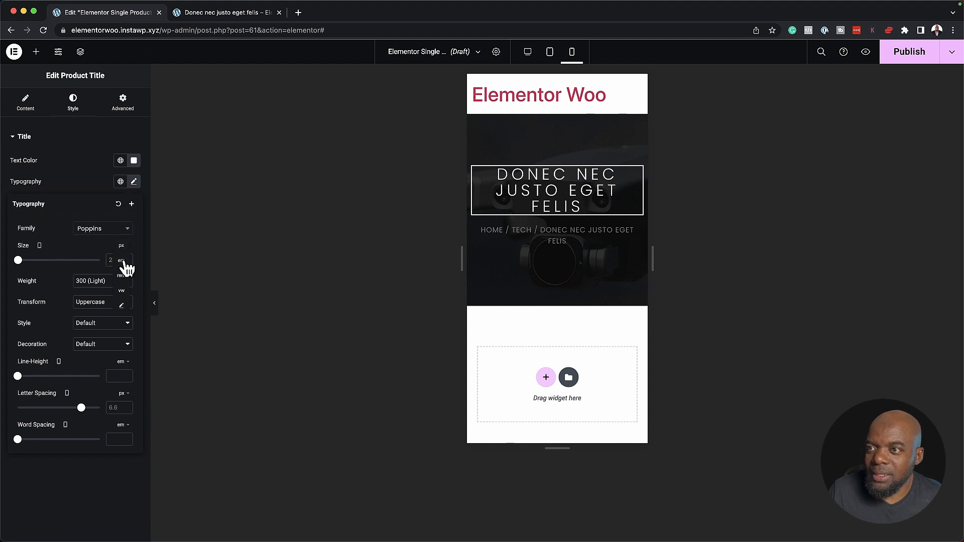
pyautogui.click(125, 260)
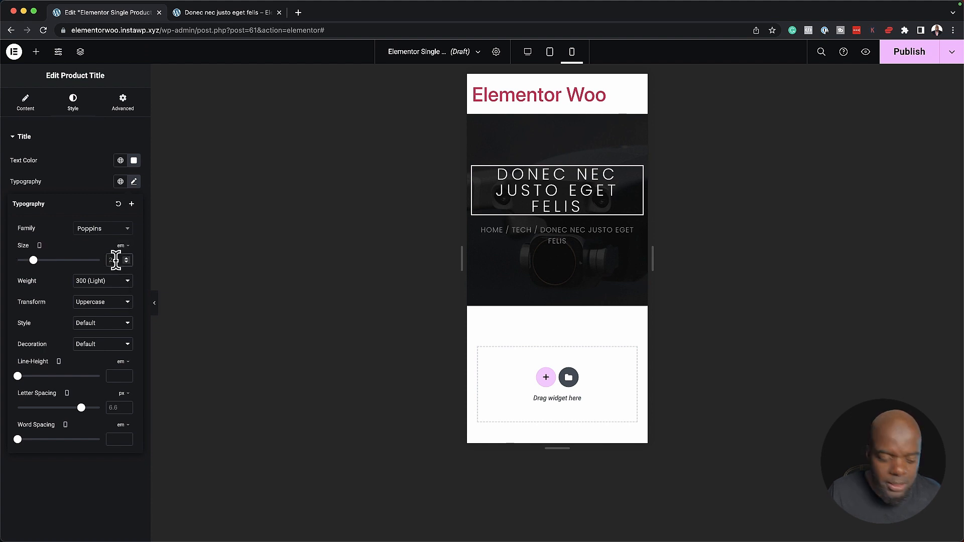
pyautogui.write('1')
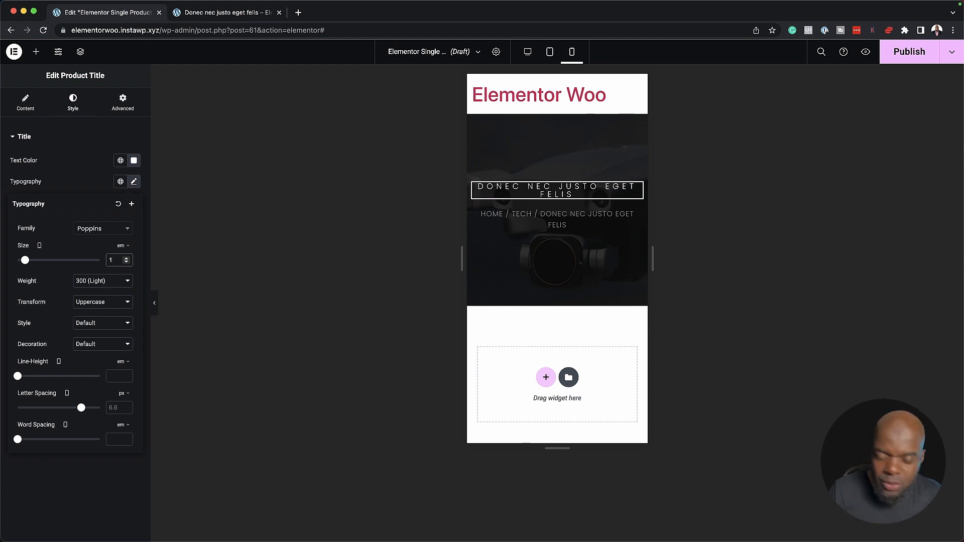
pyautogui.write('.2')
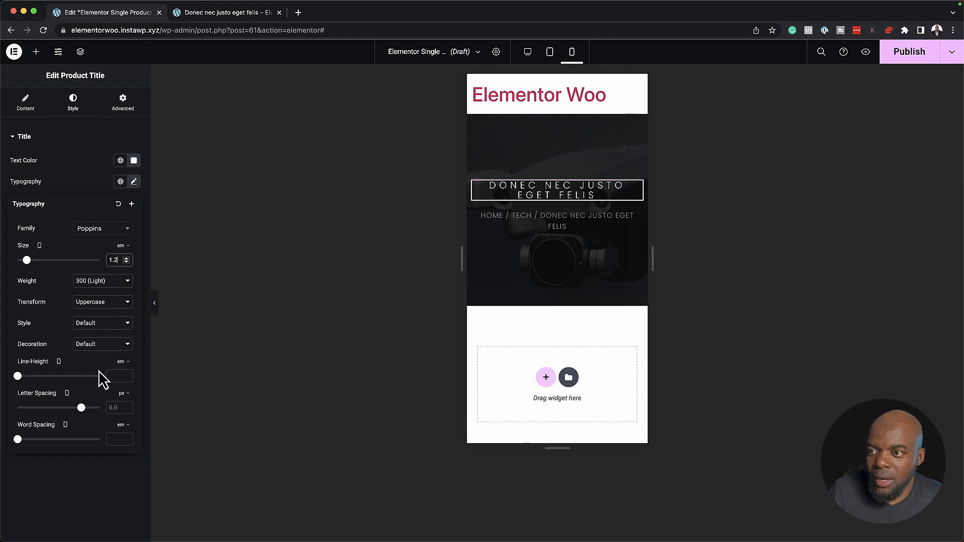
# Set the product title's mobile line height to 1.6 em
pyautogui.click(126, 374)
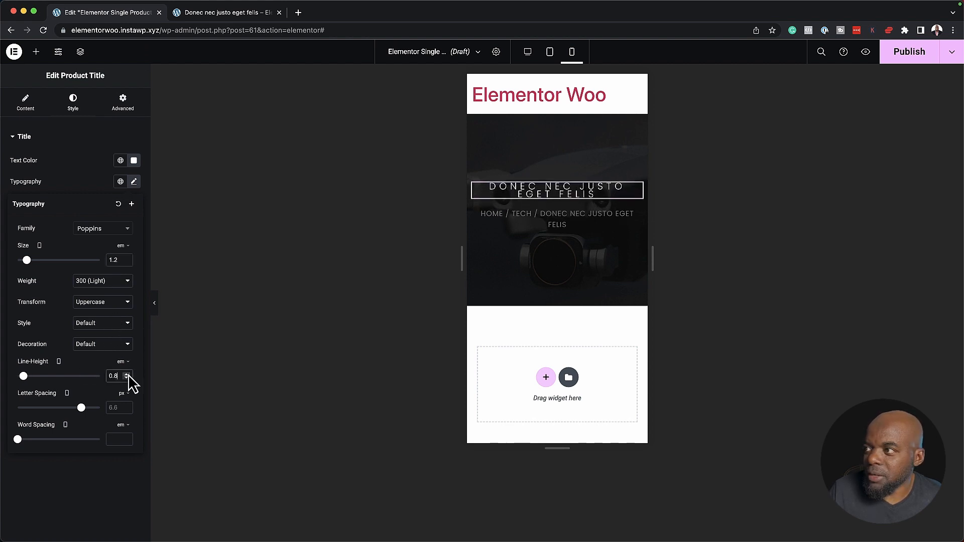
pyautogui.click(126, 374)
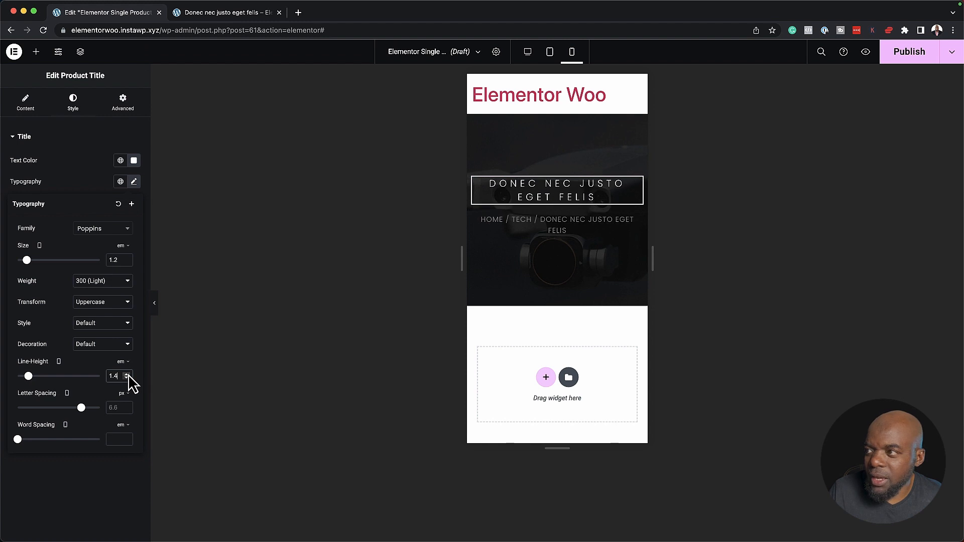
pyautogui.click(126, 374)
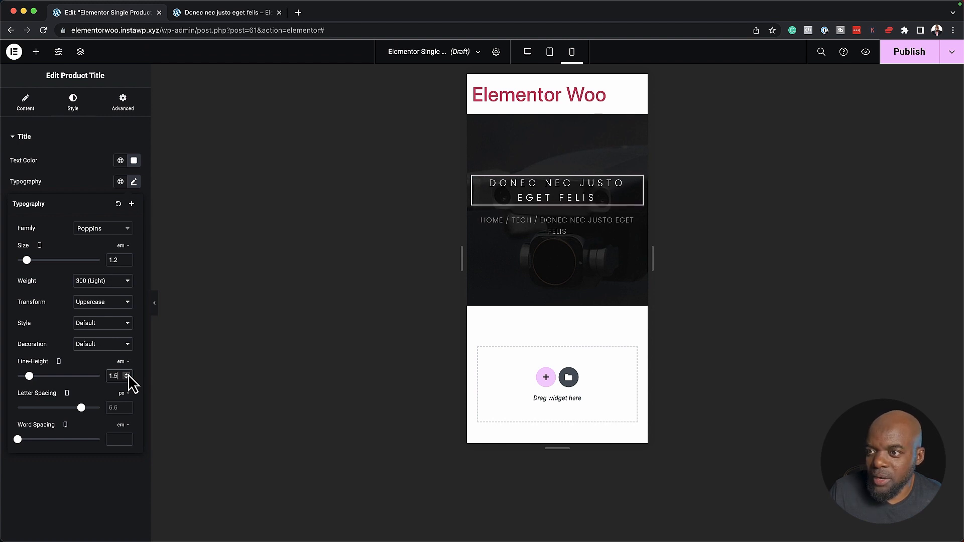
pyautogui.click(126, 374)
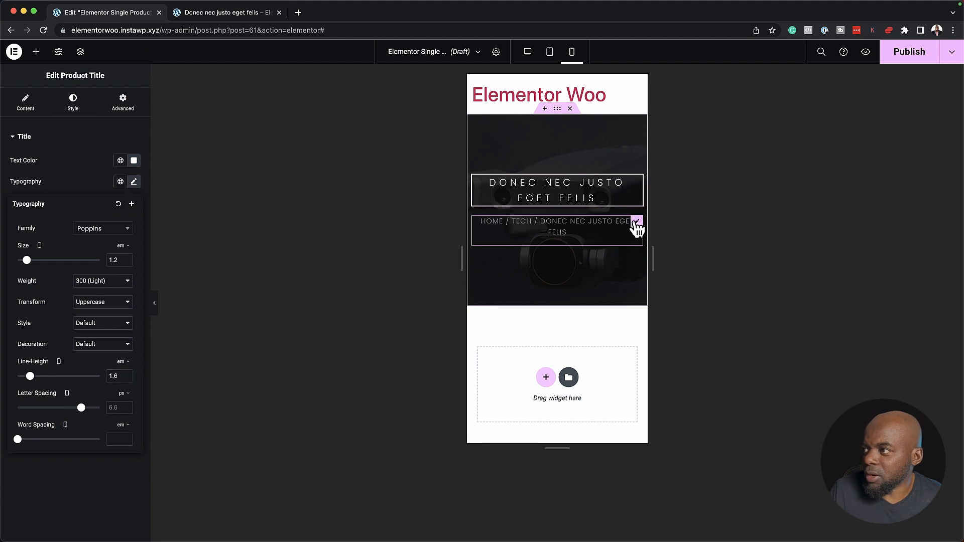
# Set the WooCommerce breadcrumbs' mobile font size to 0.7 em
pyautogui.click(636, 222)
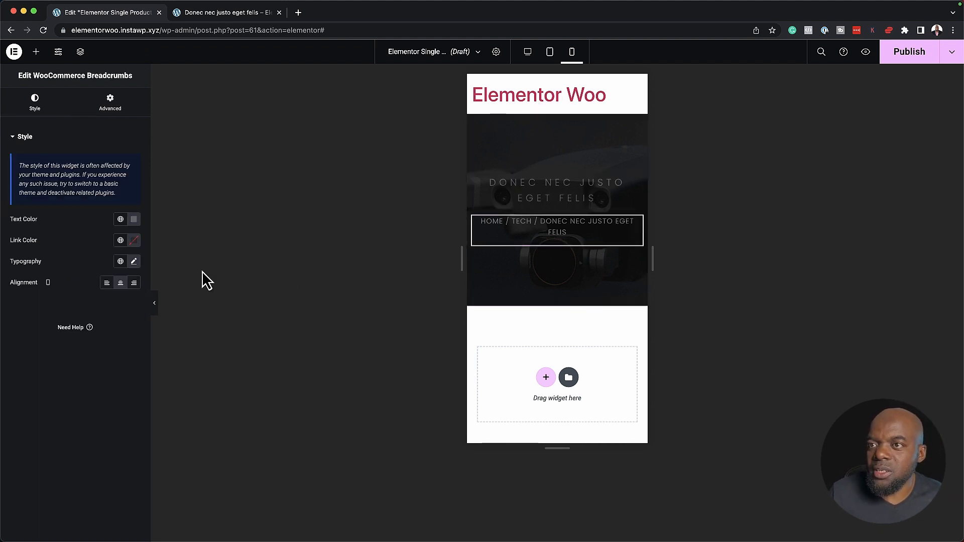
pyautogui.click(134, 261)
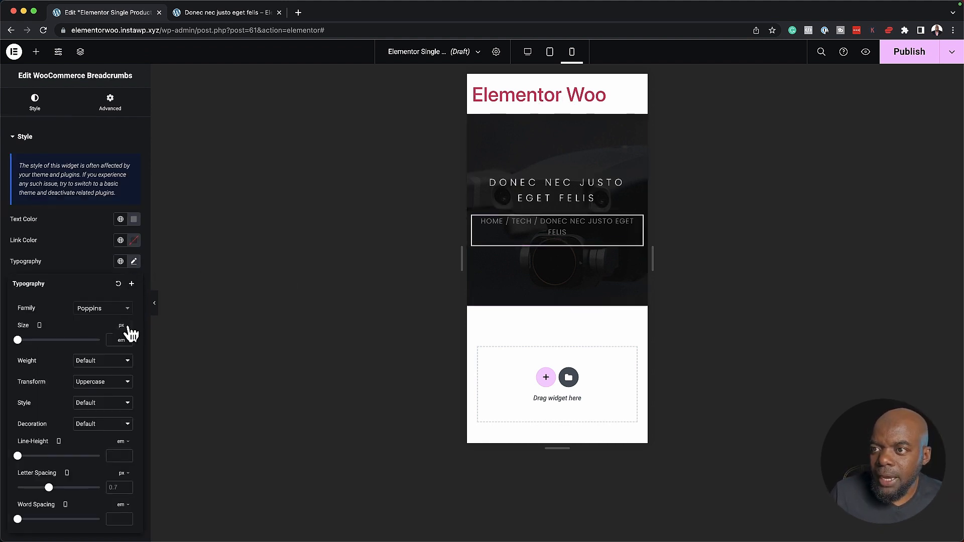
pyautogui.click(125, 327)
pyautogui.click(128, 342)
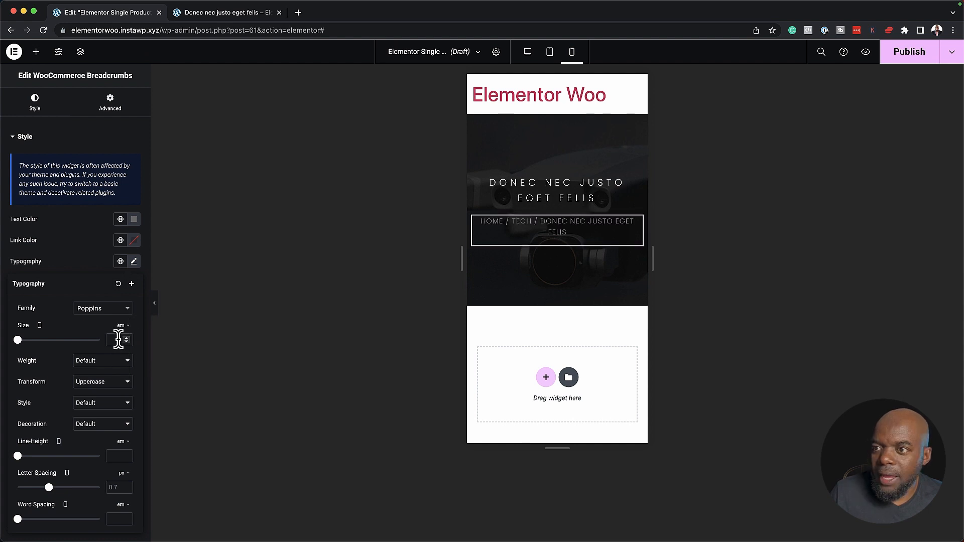
pyautogui.click(117, 340)
pyautogui.write('1')
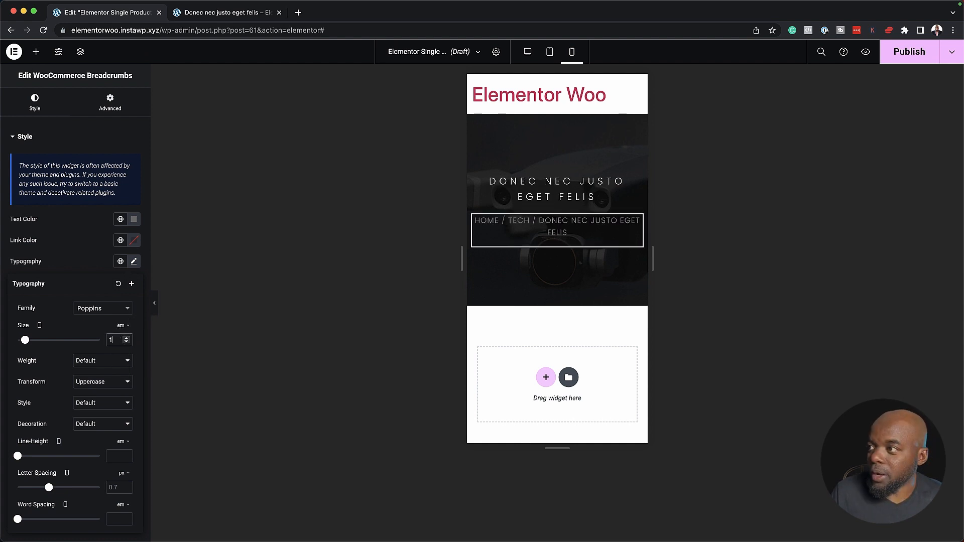
pyautogui.press('BackSpace')
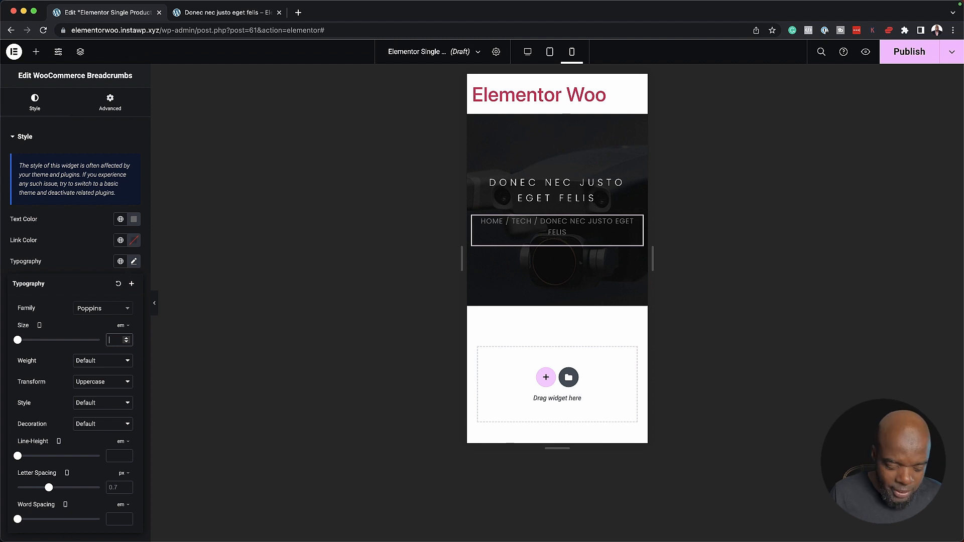
pyautogui.write('0.8')
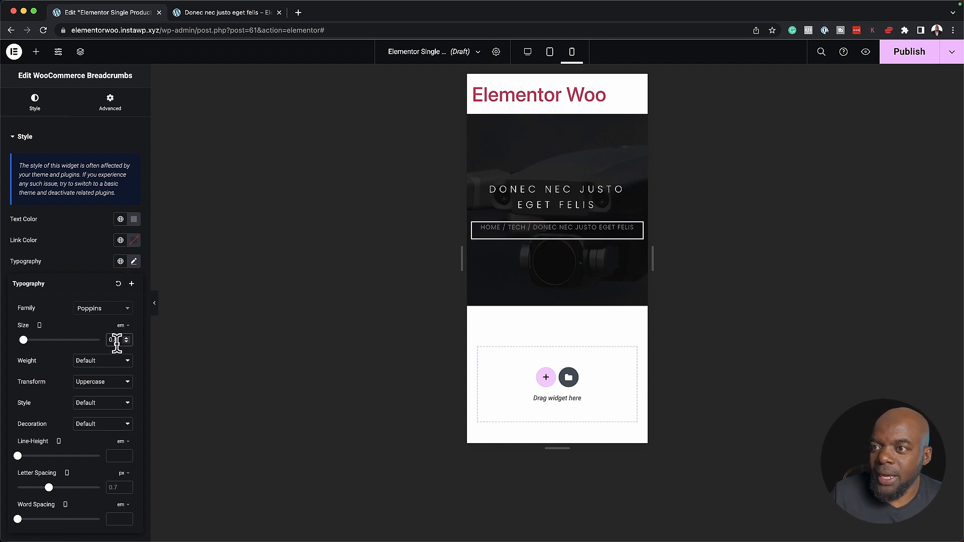
pyautogui.press('BackSpace')
pyautogui.write('7')
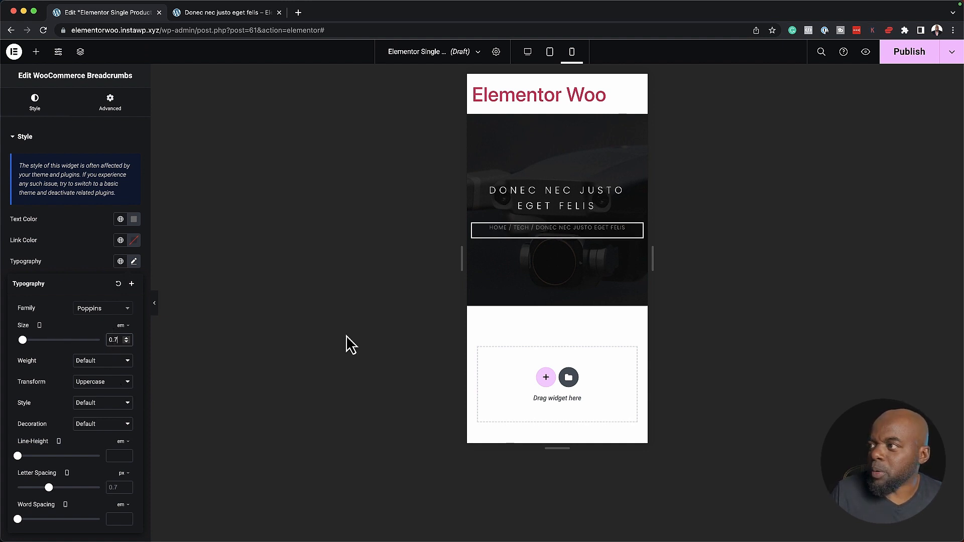
# Reduce the hero container's minimum height to 32 vh for mobile
pyautogui.click(565, 129)
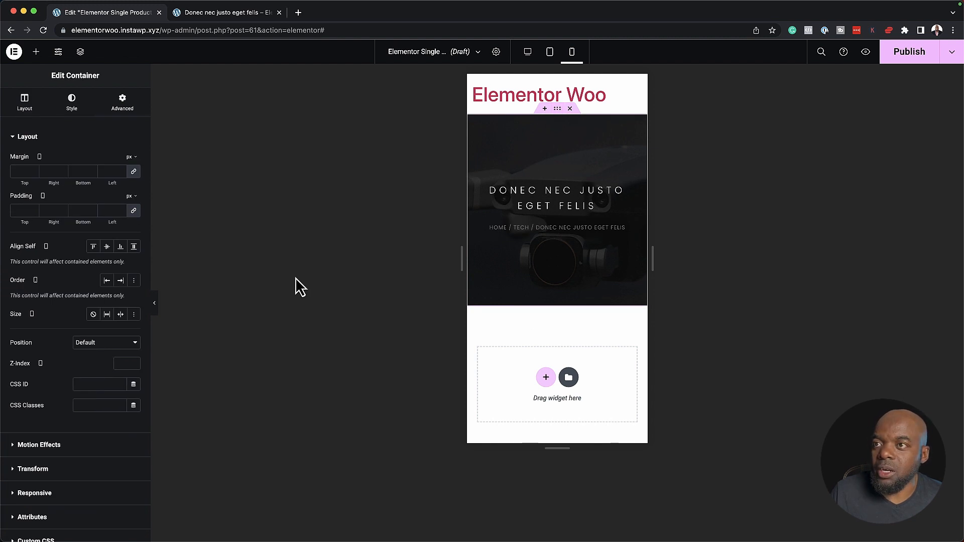
pyautogui.click(24, 109)
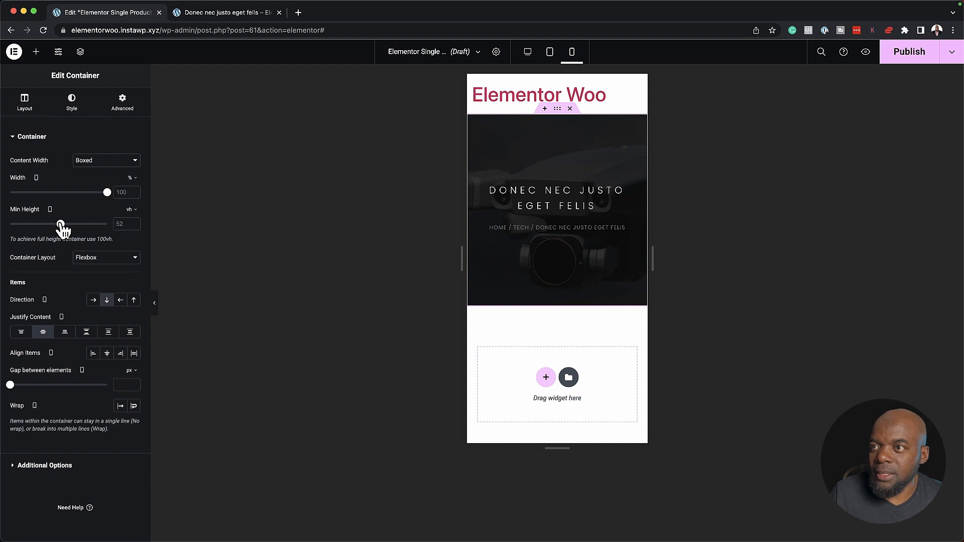
pyautogui.moveTo(61, 224); pyautogui.dragTo(41, 225)
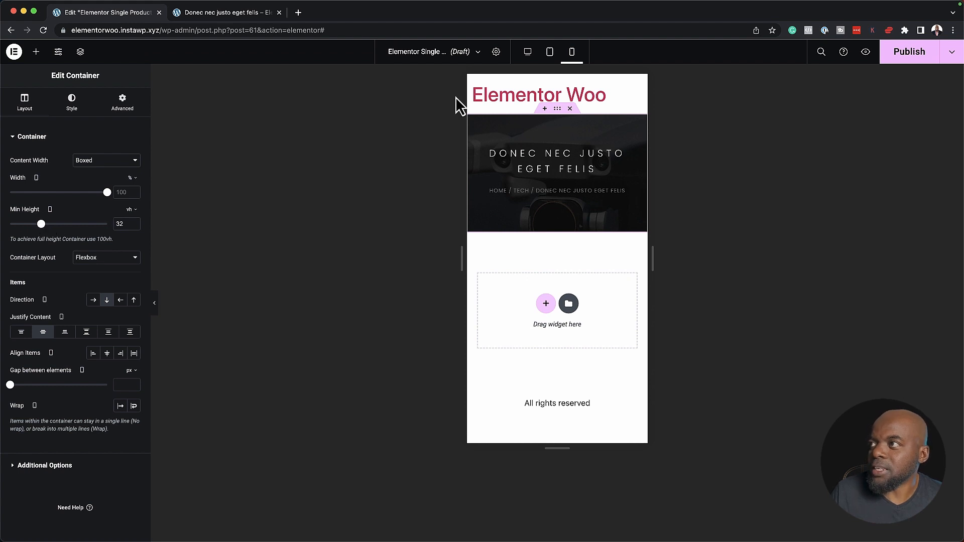
# Set the hero container's minimum height to 42 vh for tablet, then return to the desktop view
pyautogui.click(554, 58)
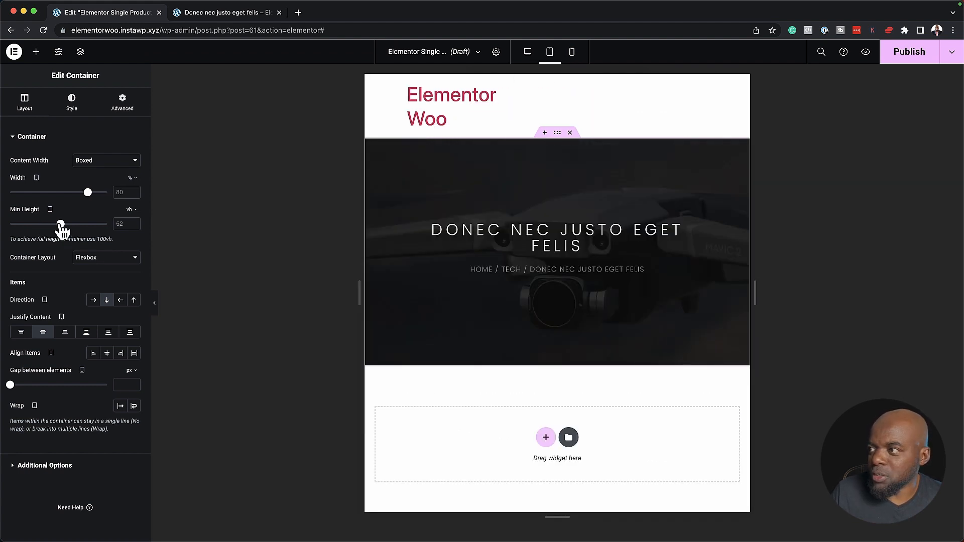
pyautogui.moveTo(61, 226); pyautogui.dragTo(51, 227)
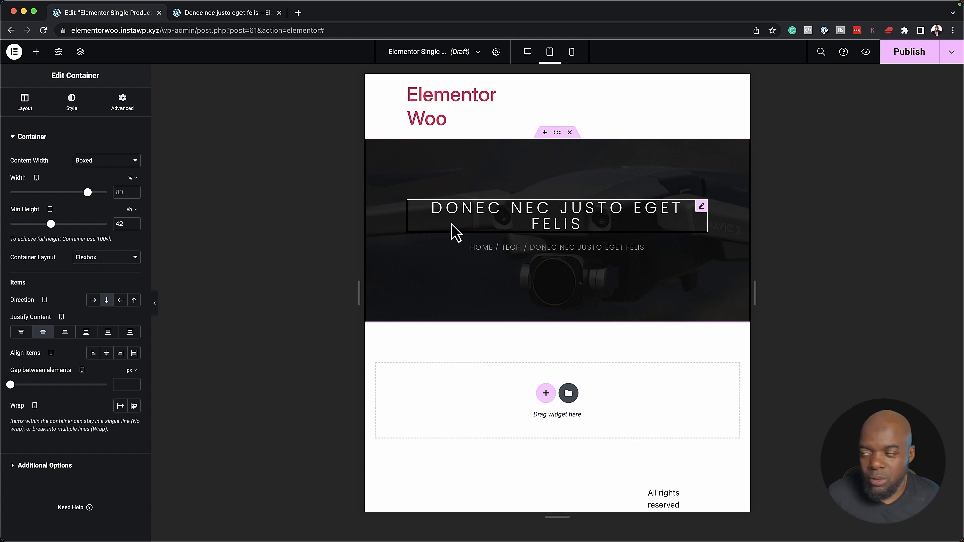
pyautogui.click(532, 56)
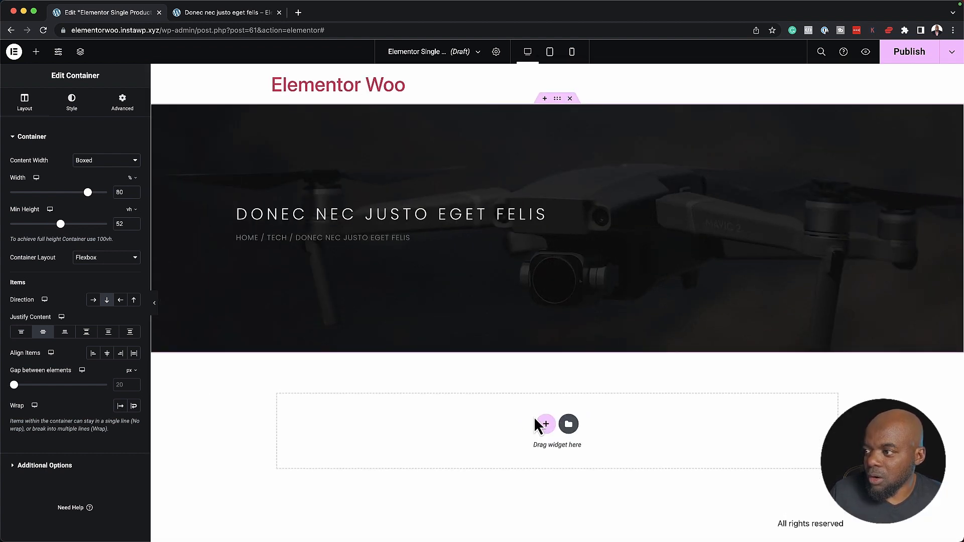
# Add a new Flexbox container with the single-column structure below the hero
pyautogui.click(546, 425)
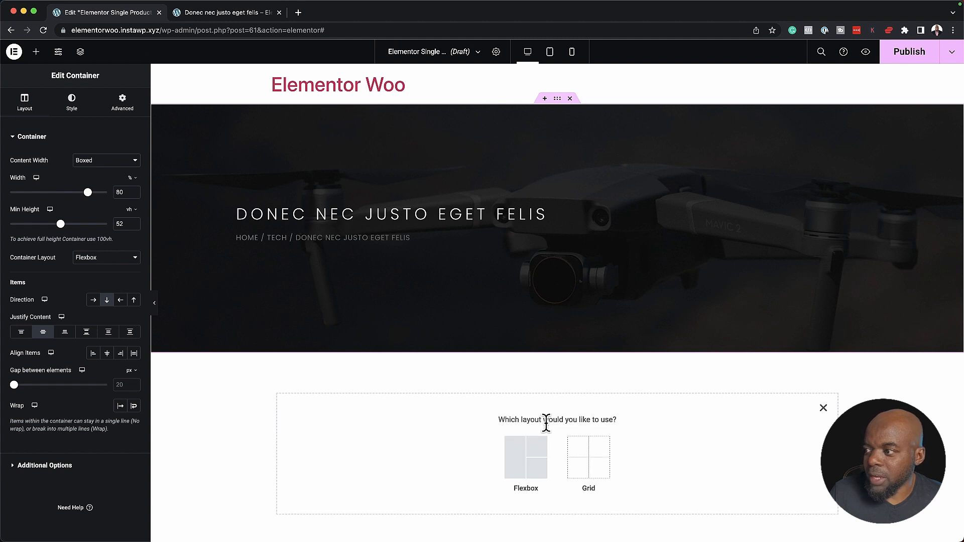
pyautogui.click(537, 461)
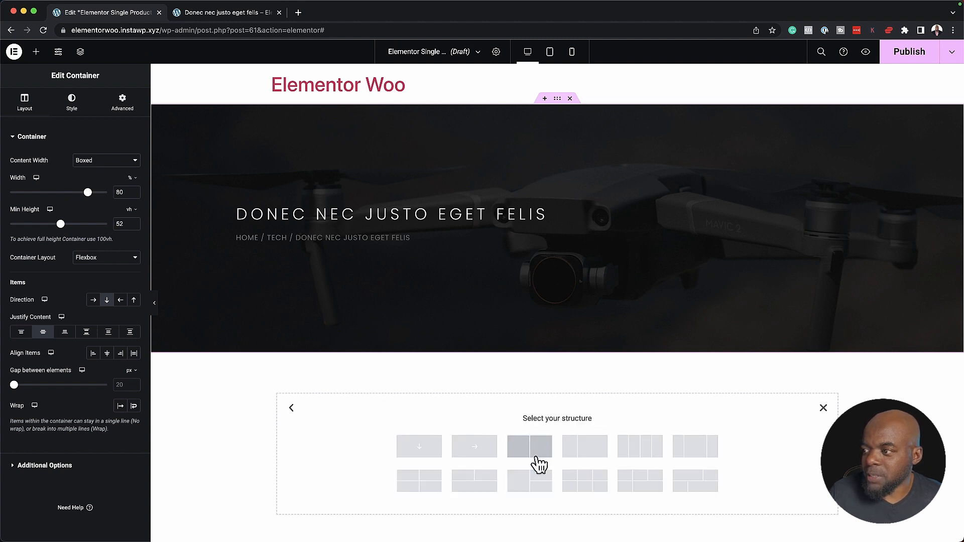
pyautogui.click(418, 456)
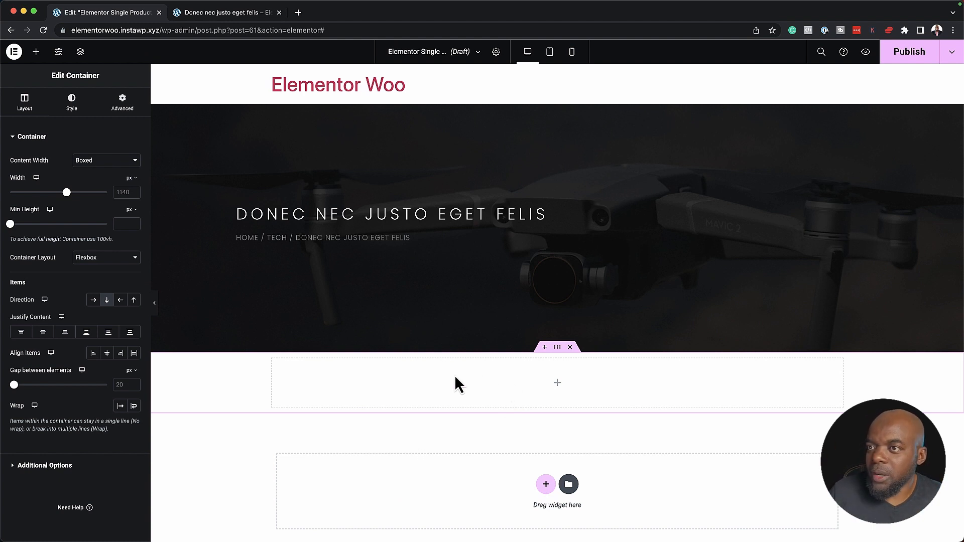
# Nest a container inside the new section and duplicate it to get two inner containers
pyautogui.click(36, 53)
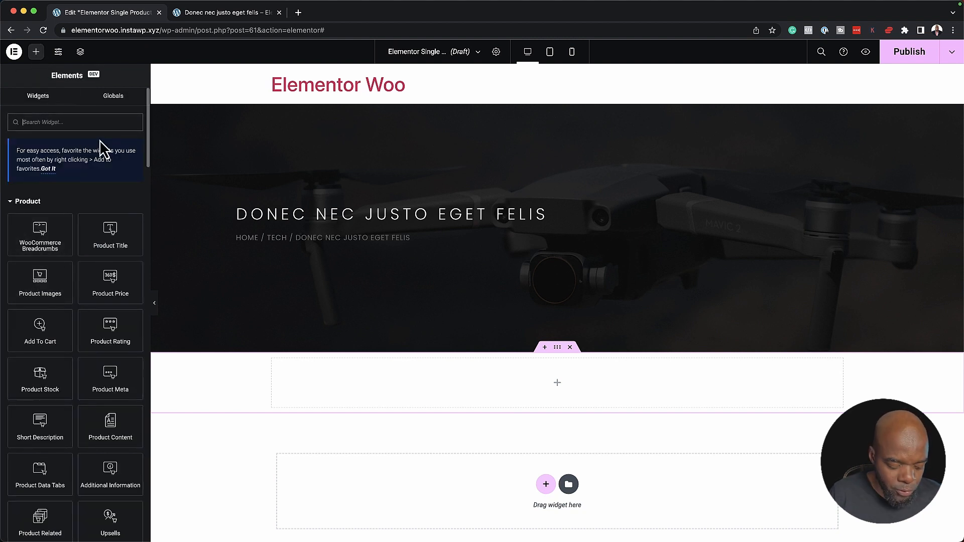
pyautogui.write('conta')
pyautogui.moveTo(40, 209); pyautogui.dragTo(596, 391)
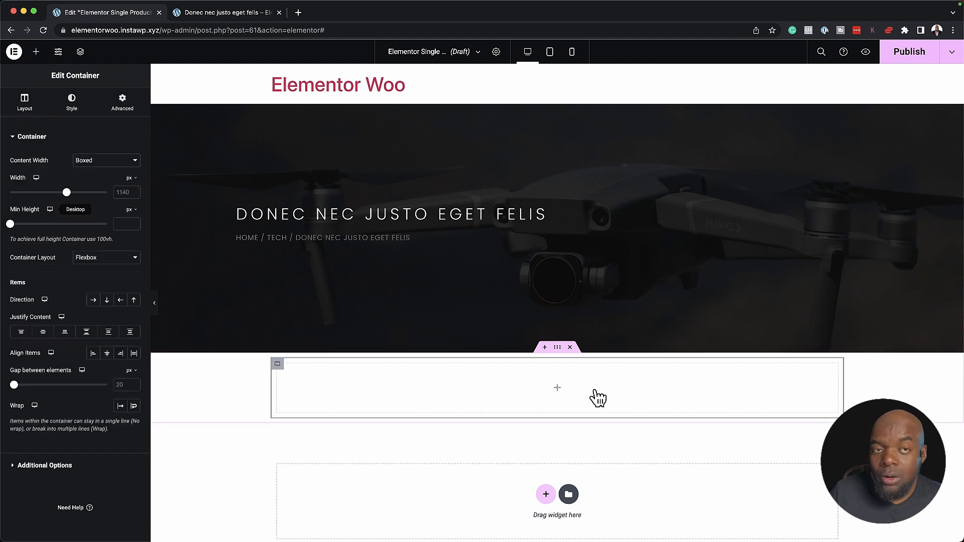
pyautogui.rightClick(278, 364)
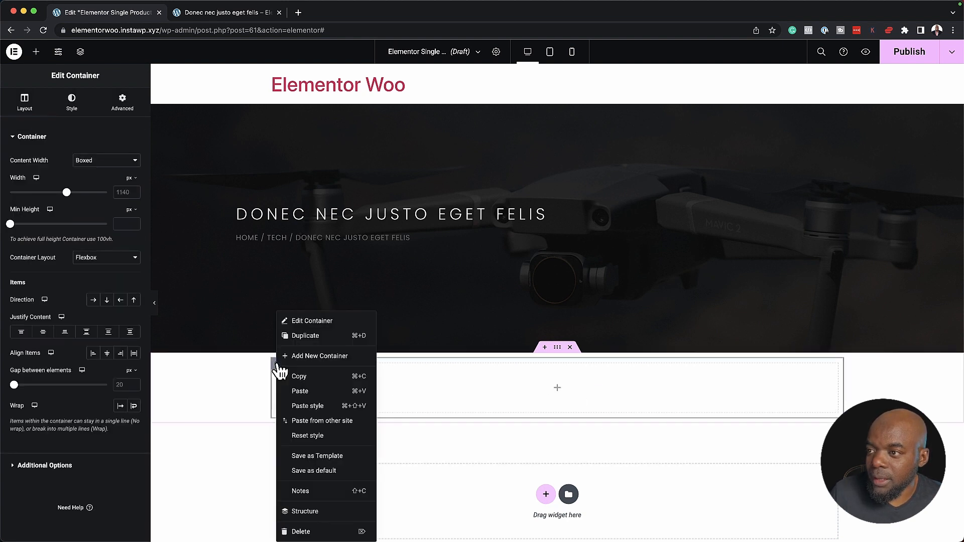
pyautogui.click(325, 337)
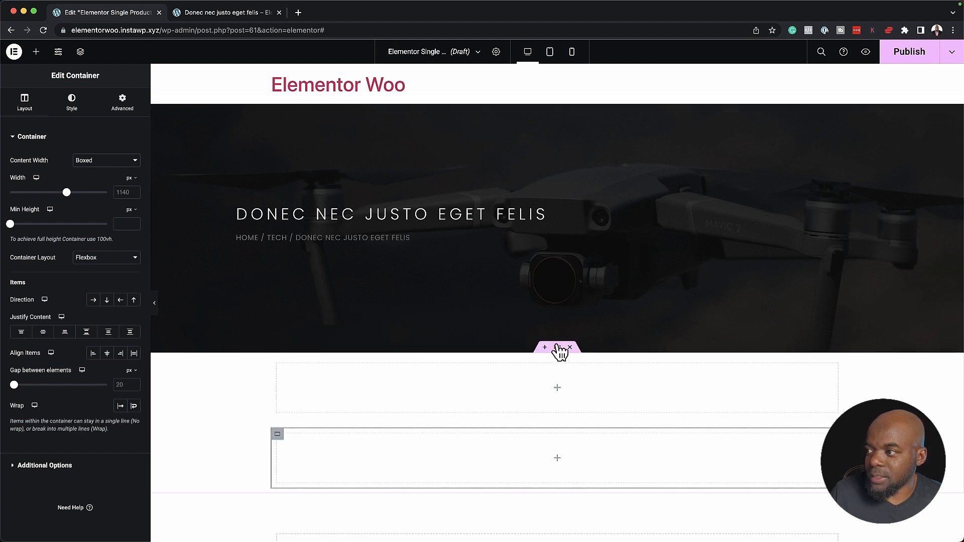
# Set the outer container's padding to 6% at the top and bottom, using percent units
pyautogui.click(557, 348)
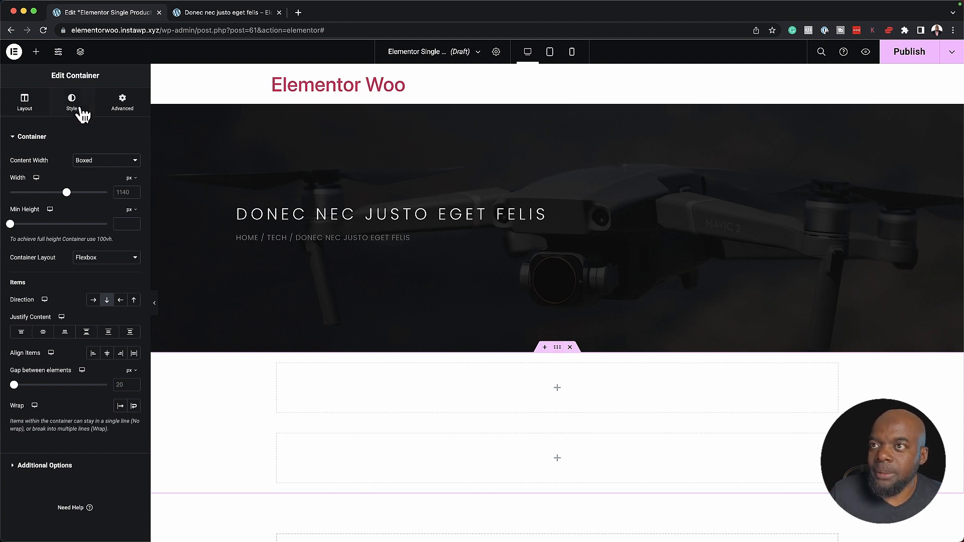
pyautogui.click(120, 114)
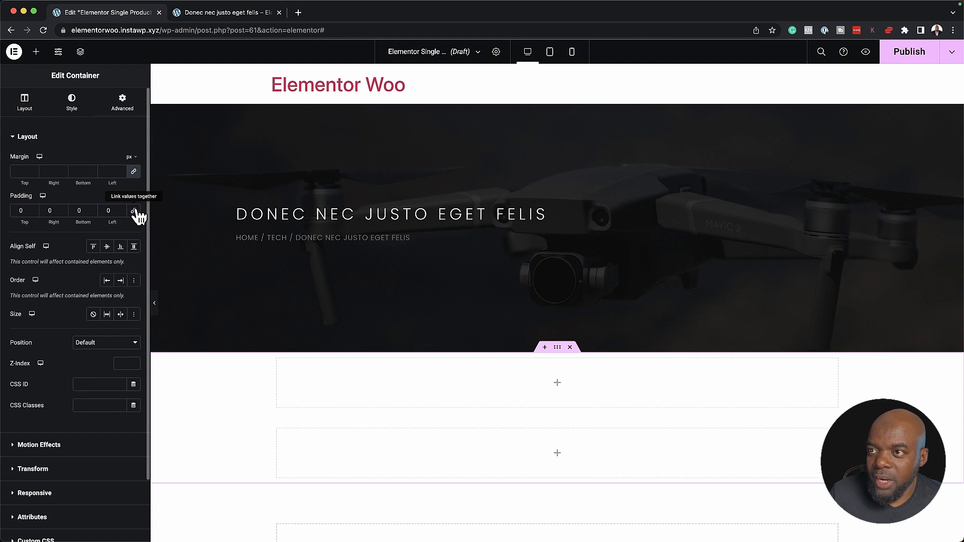
pyautogui.click(131, 196)
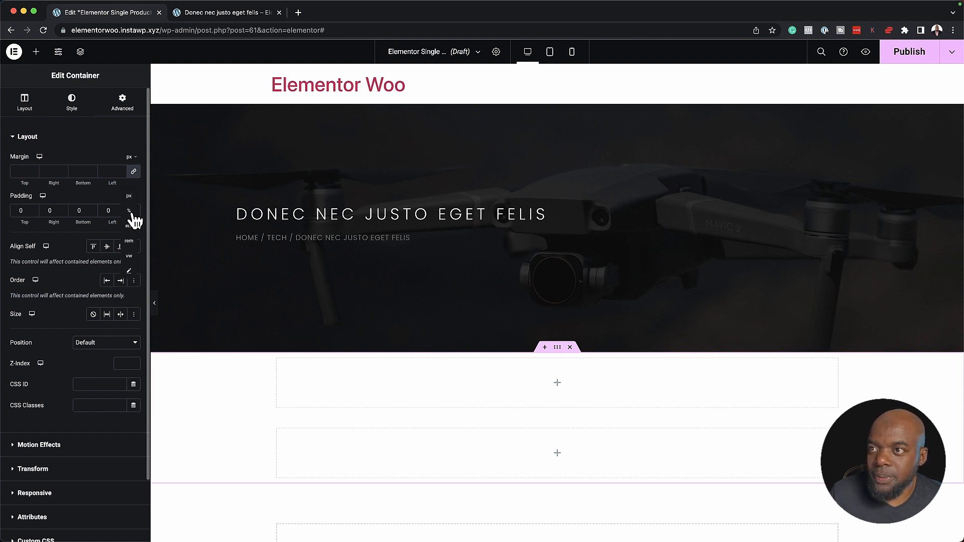
pyautogui.click(130, 210)
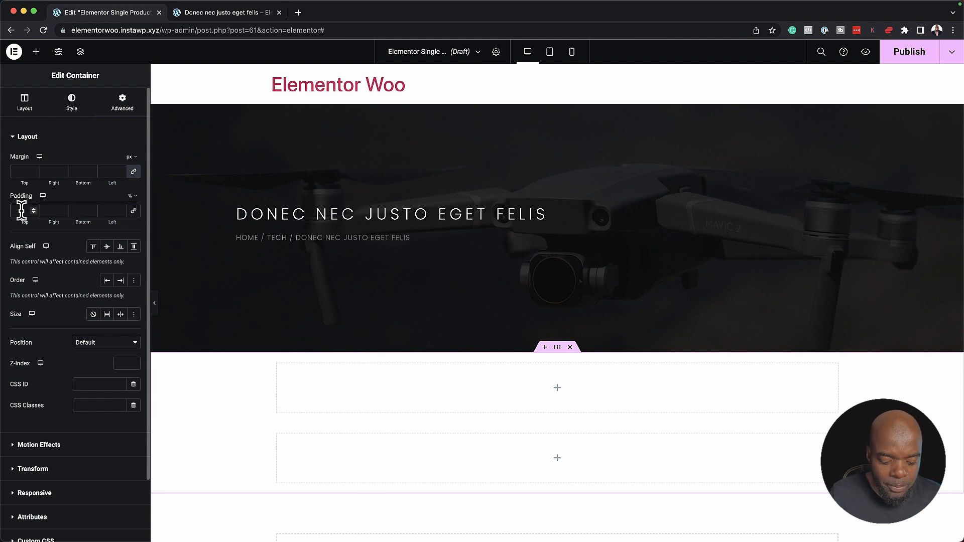
pyautogui.click(21, 210)
pyautogui.write('6')
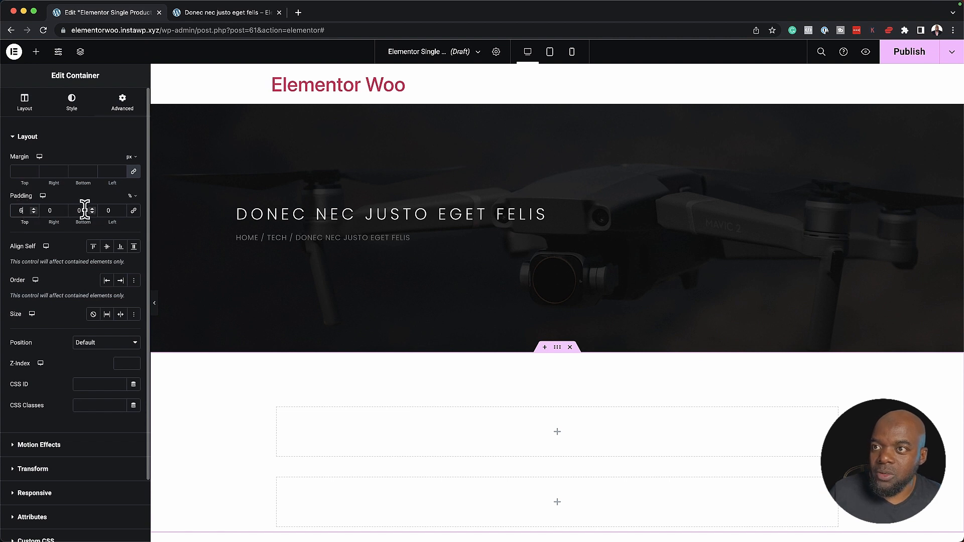
pyautogui.doubleClick(75, 207)
pyautogui.write('6')
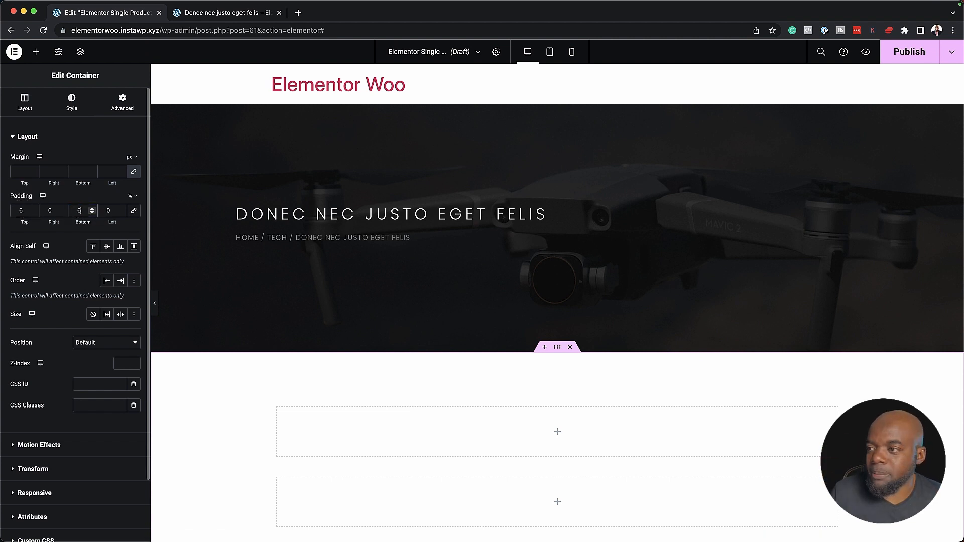
# Change the outer container's direction to a horizontal row so the two inner containers sit side by side
pyautogui.scroll(-2, 315, 382)
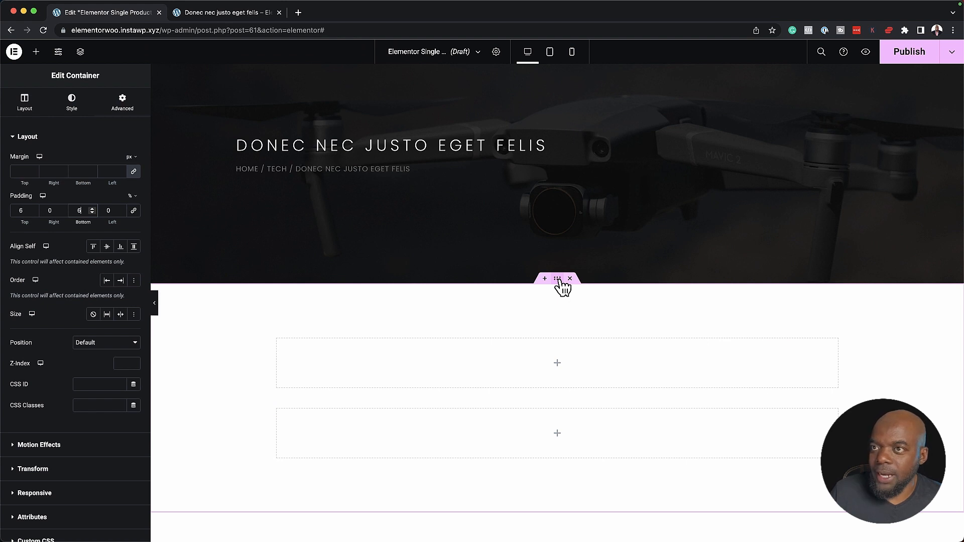
pyautogui.click(33, 110)
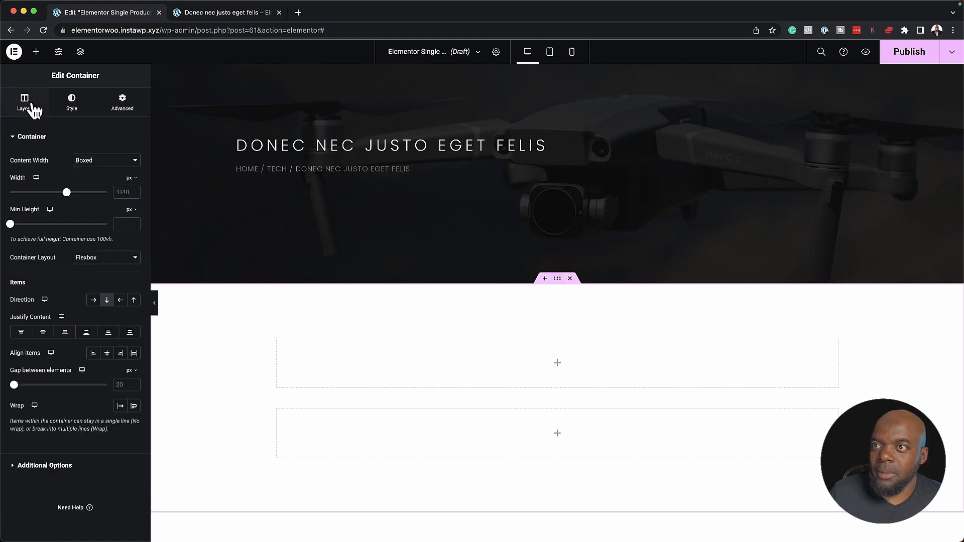
pyautogui.click(94, 300)
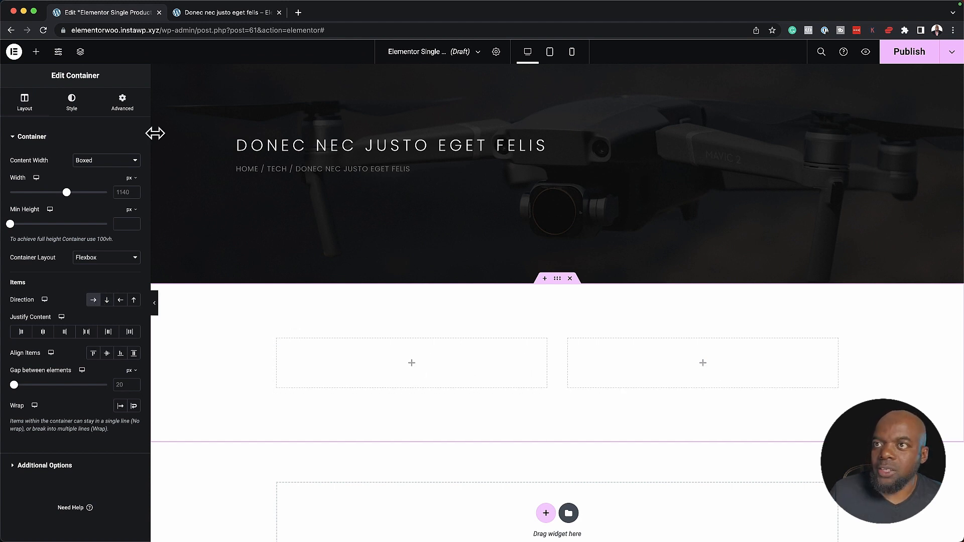
# Place the Product Images widget in the first inner container and the Product Title widget in the second
pyautogui.click(37, 55)
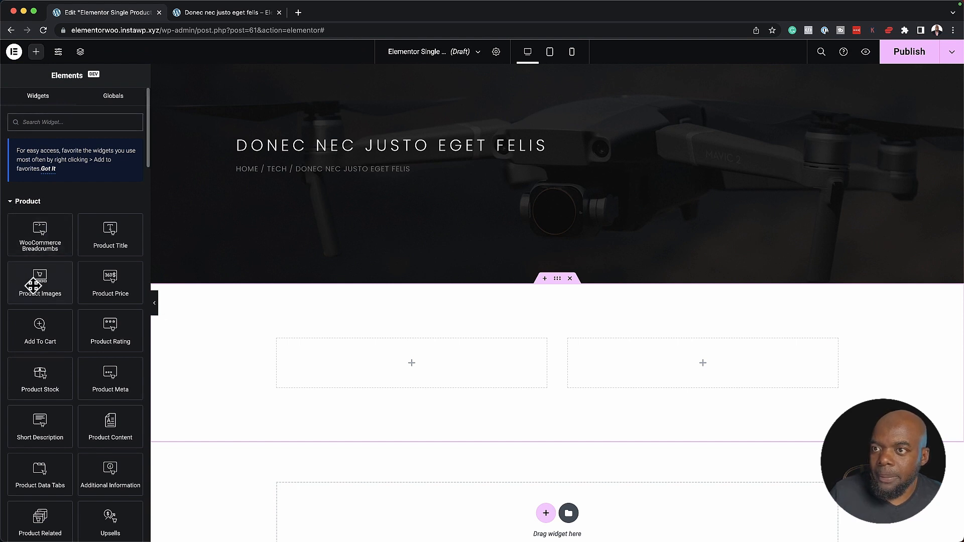
pyautogui.moveTo(40, 277); pyautogui.dragTo(422, 366)
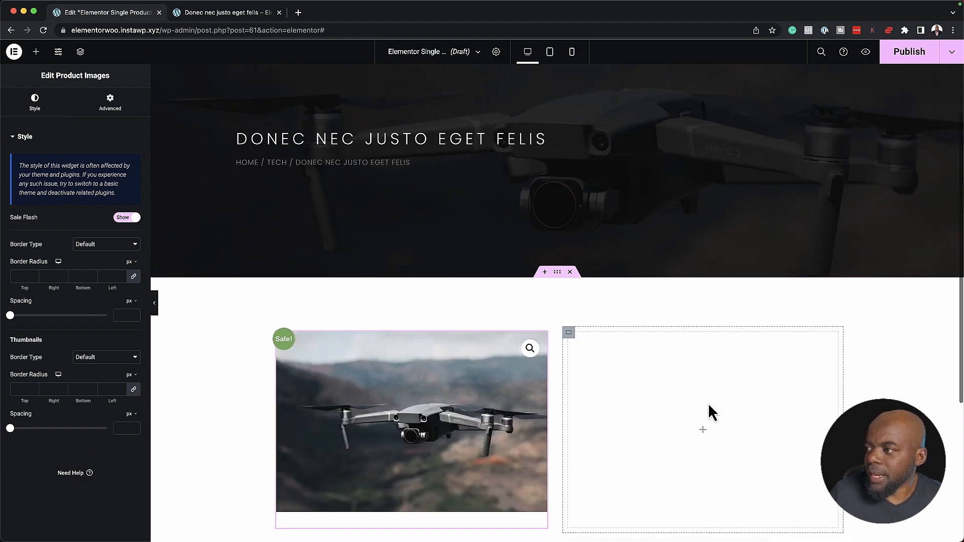
pyautogui.scroll(-3, 708, 404)
pyautogui.scroll(1, 708, 403)
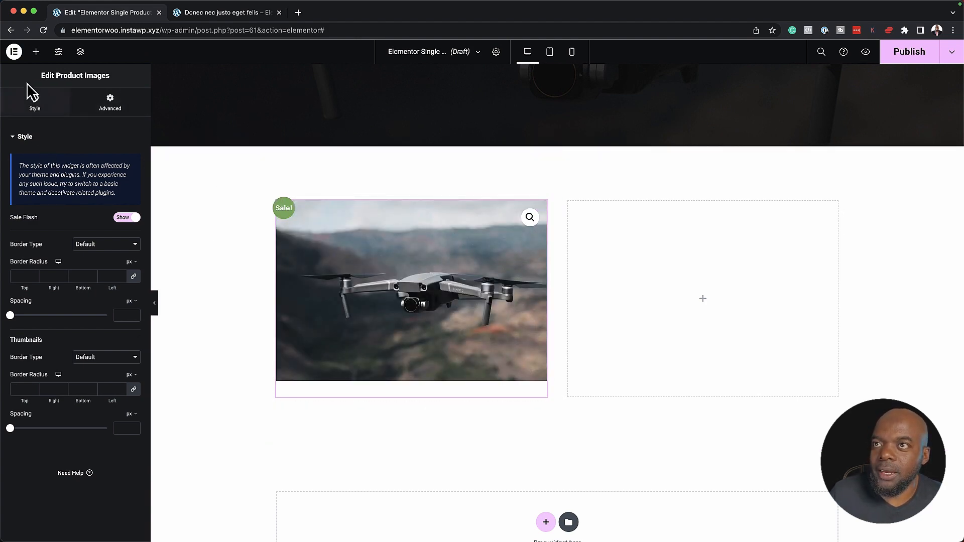
pyautogui.click(36, 52)
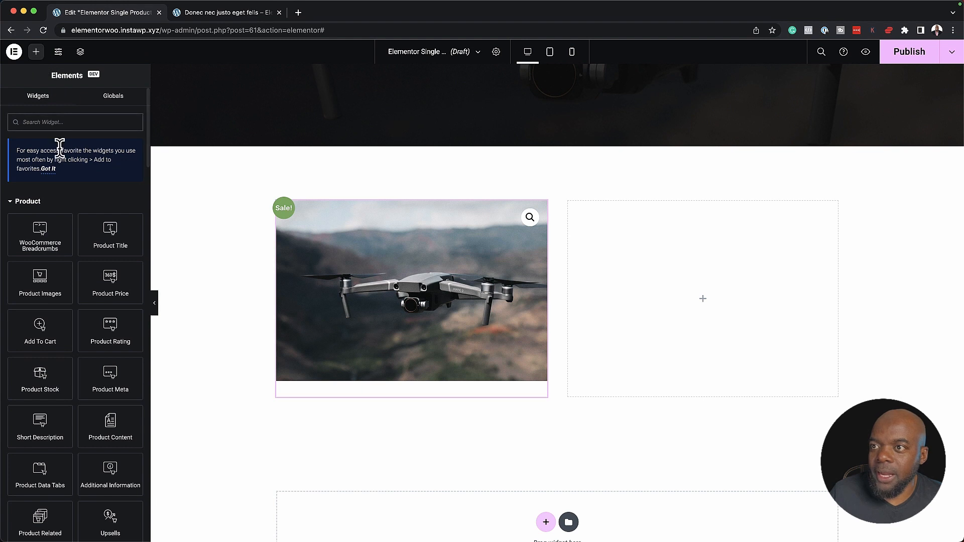
pyautogui.moveTo(108, 228); pyautogui.dragTo(678, 254)
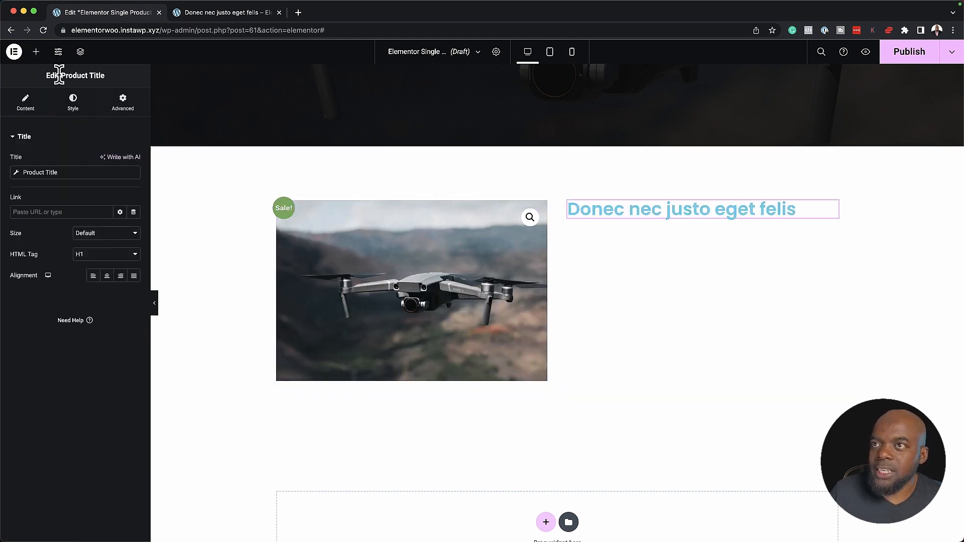
# Add the Product Price widget below the product title, followed by the Product Rating widget beneath the price
pyautogui.click(38, 53)
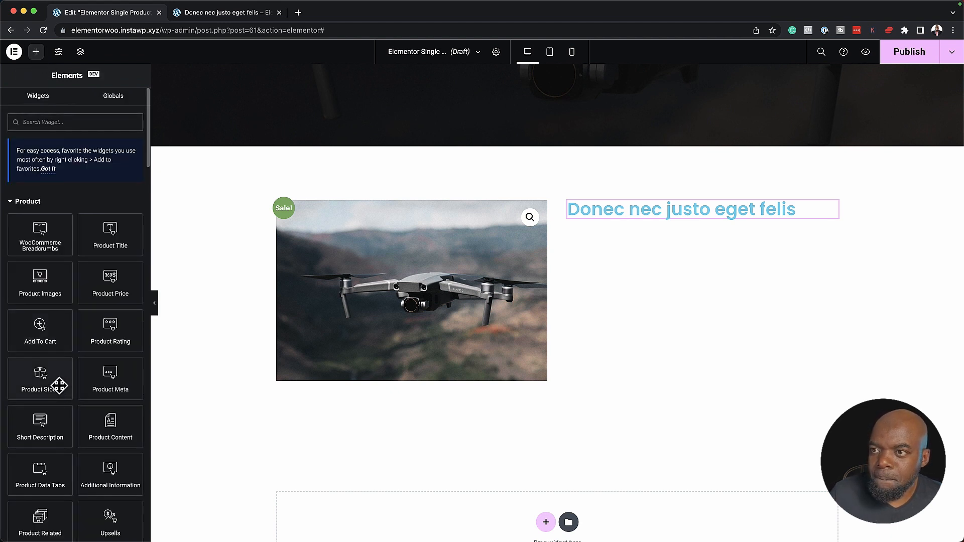
pyautogui.moveTo(111, 280); pyautogui.dragTo(647, 212)
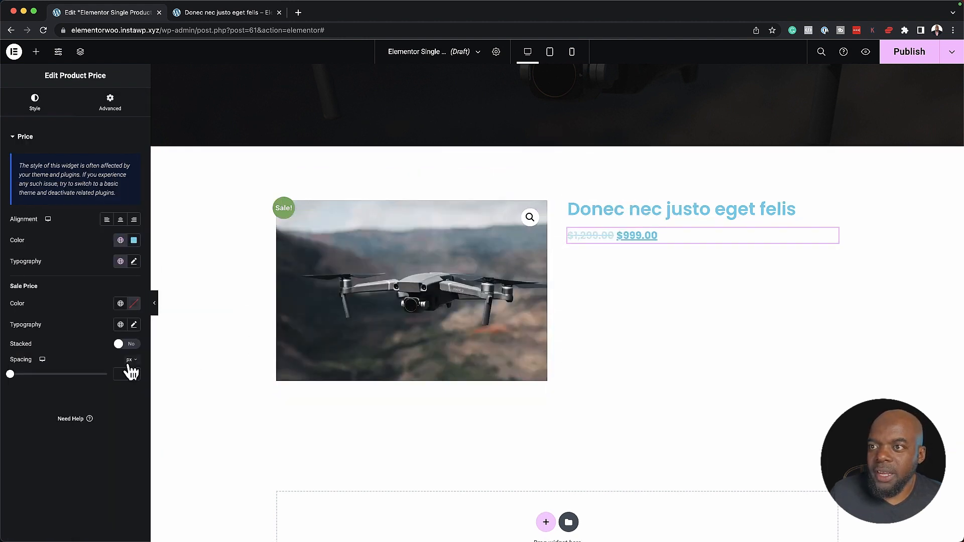
pyautogui.click(38, 53)
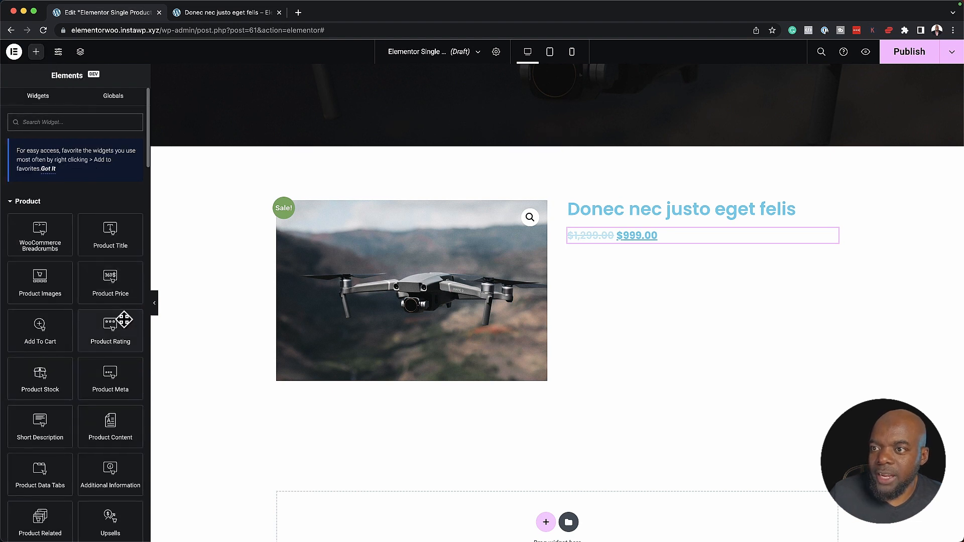
pyautogui.moveTo(112, 321); pyautogui.dragTo(682, 241)
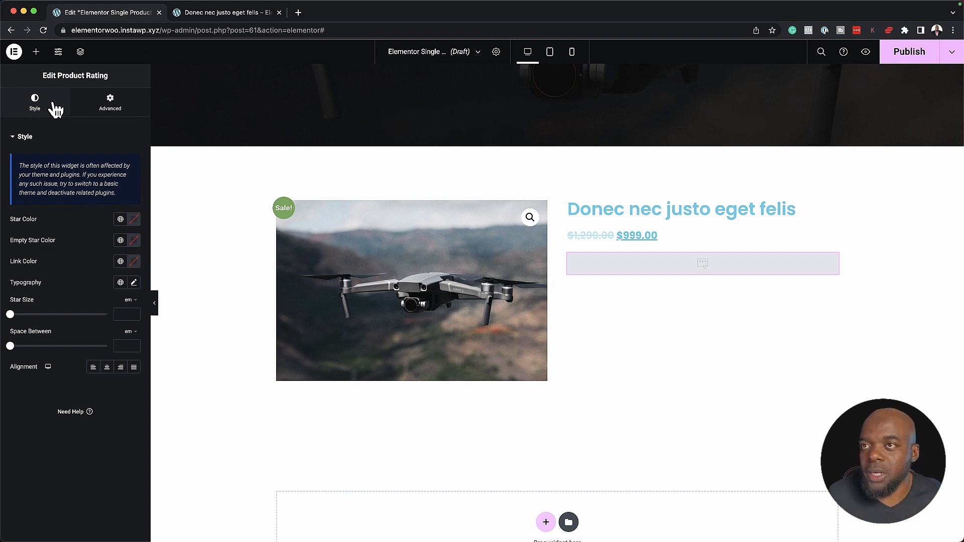
# Find the Divider widget and place it below the product rating
pyautogui.click(36, 52)
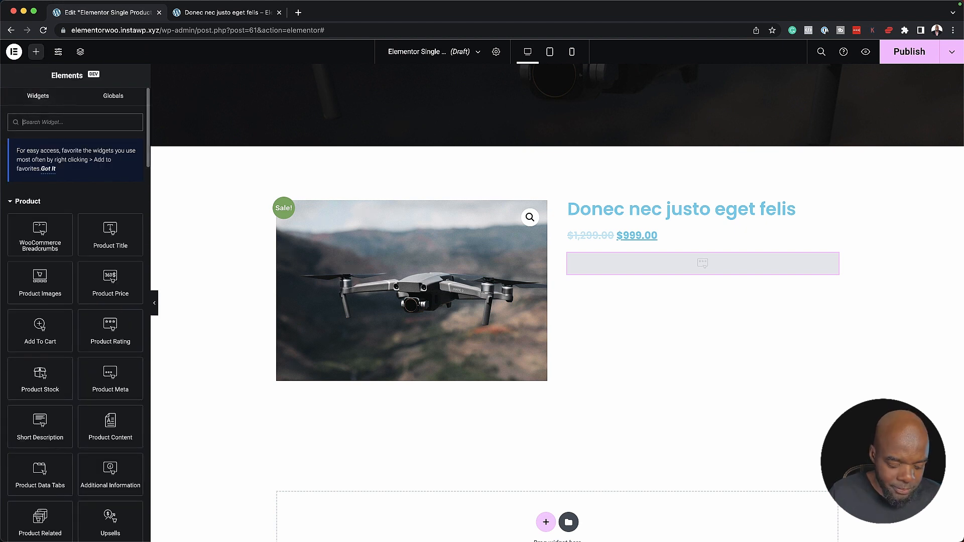
pyautogui.write('divi')
pyautogui.moveTo(44, 208); pyautogui.dragTo(685, 274)
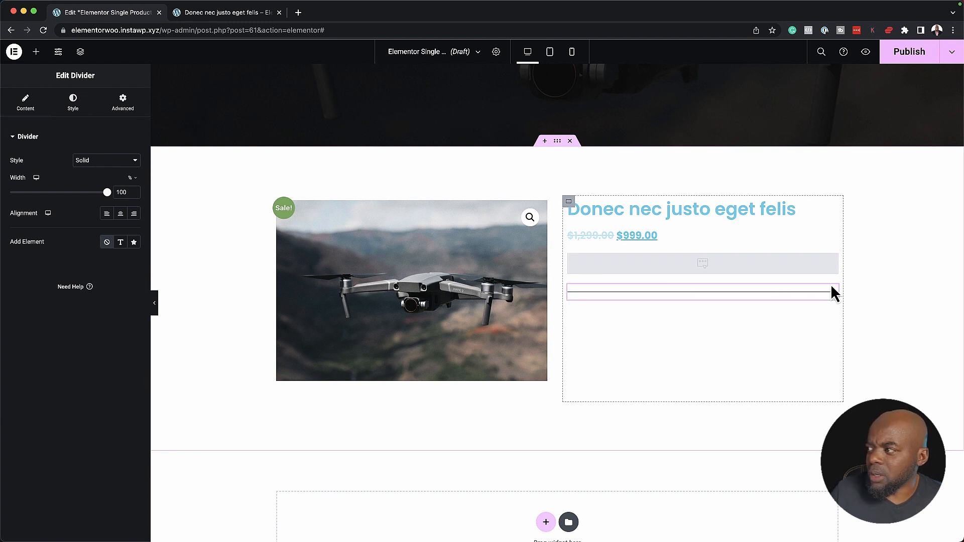
# Set the divider's color to light grey #C9C9C9
pyautogui.click(73, 102)
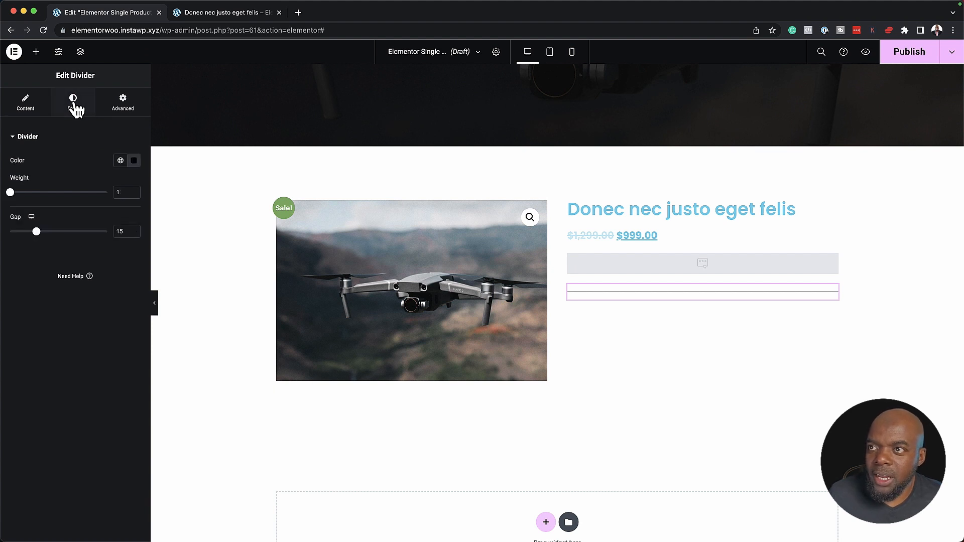
pyautogui.click(133, 160)
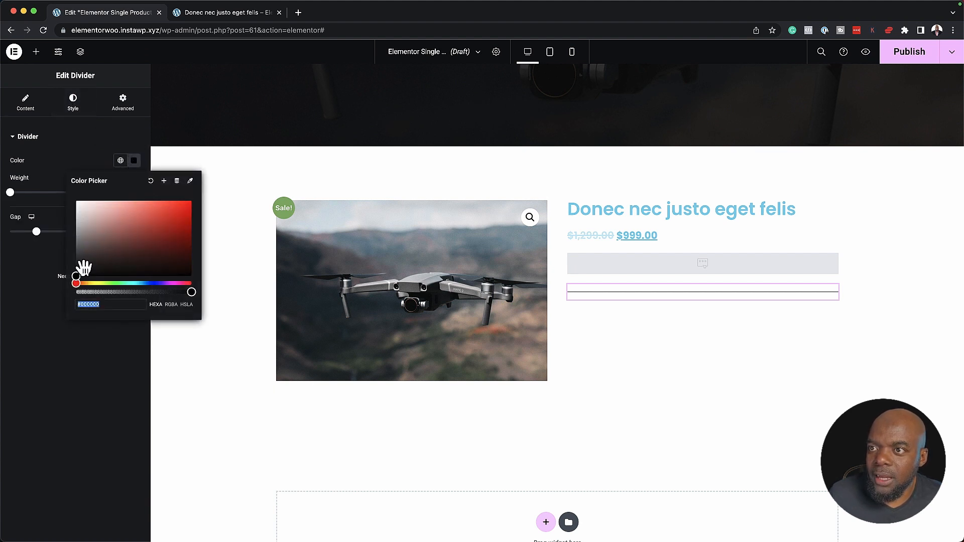
pyautogui.moveTo(84, 267); pyautogui.dragTo(76, 227)
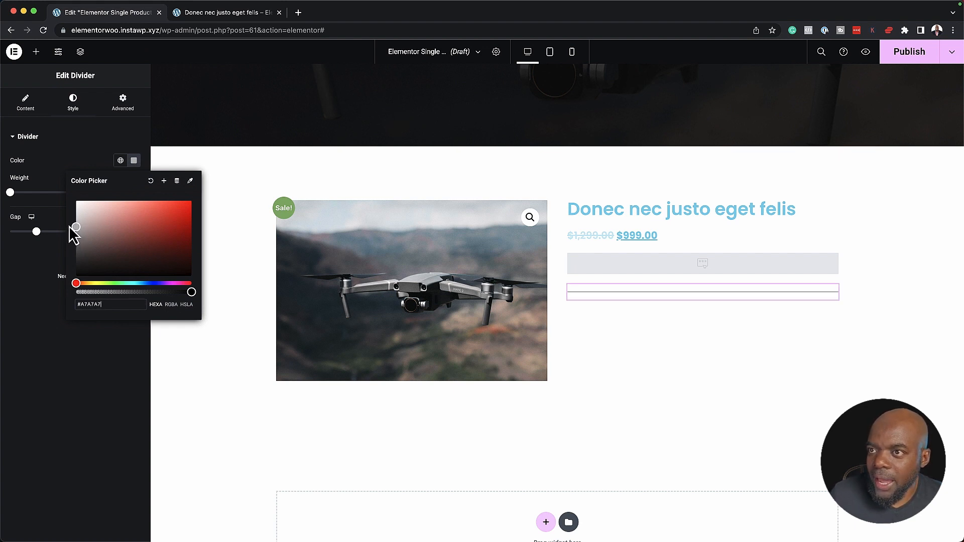
pyautogui.moveTo(77, 226); pyautogui.dragTo(76, 217)
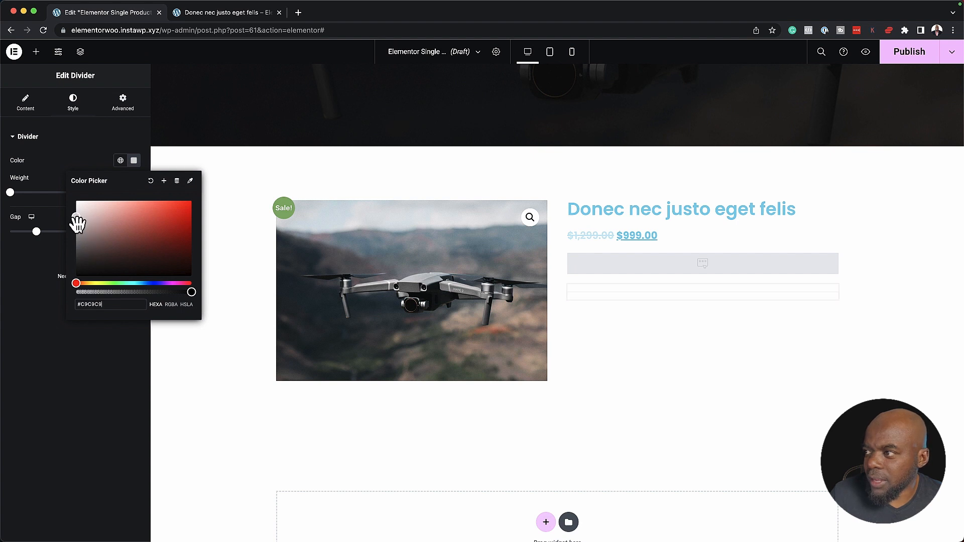
pyautogui.click(38, 276)
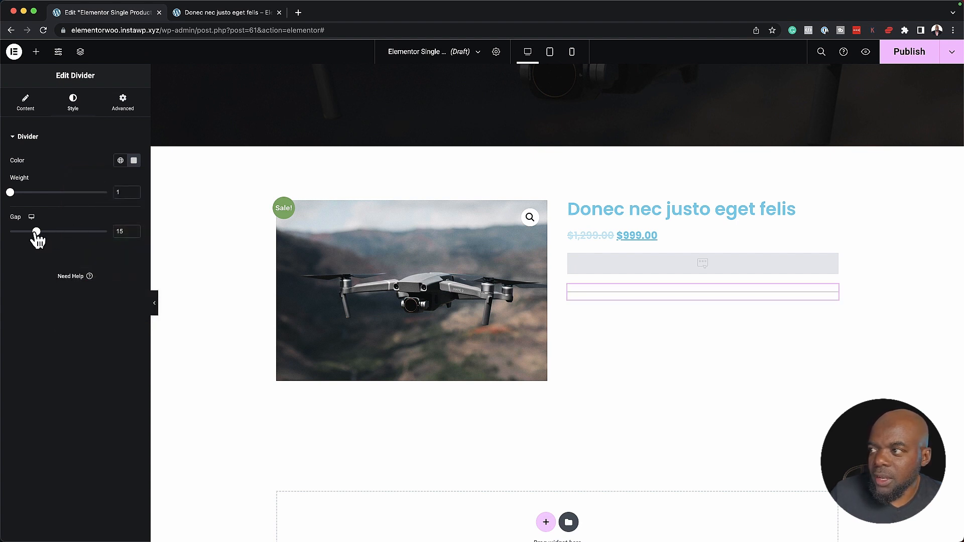
# Set the divider's gap to 5 and place the Short Description widget directly below the divider
pyautogui.moveTo(37, 231); pyautogui.dragTo(16, 232)
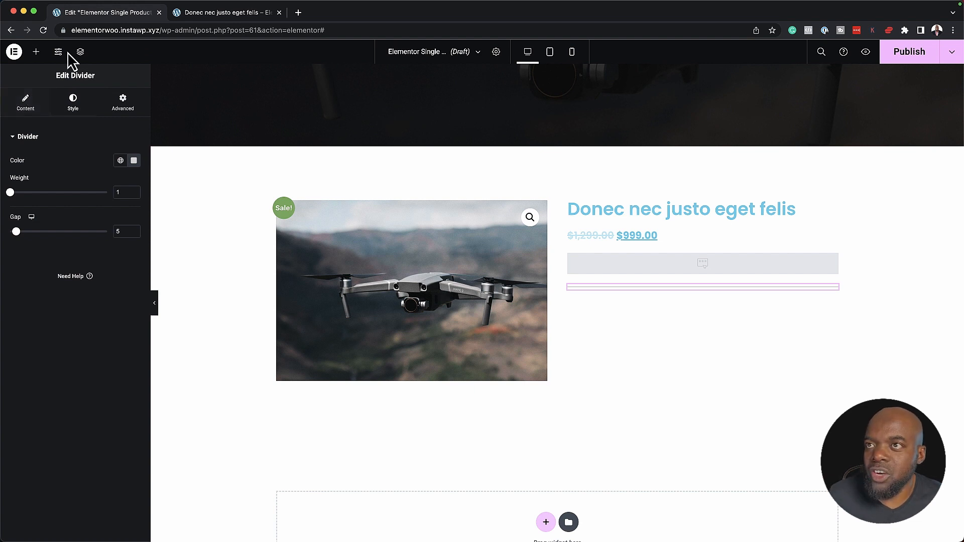
pyautogui.click(36, 52)
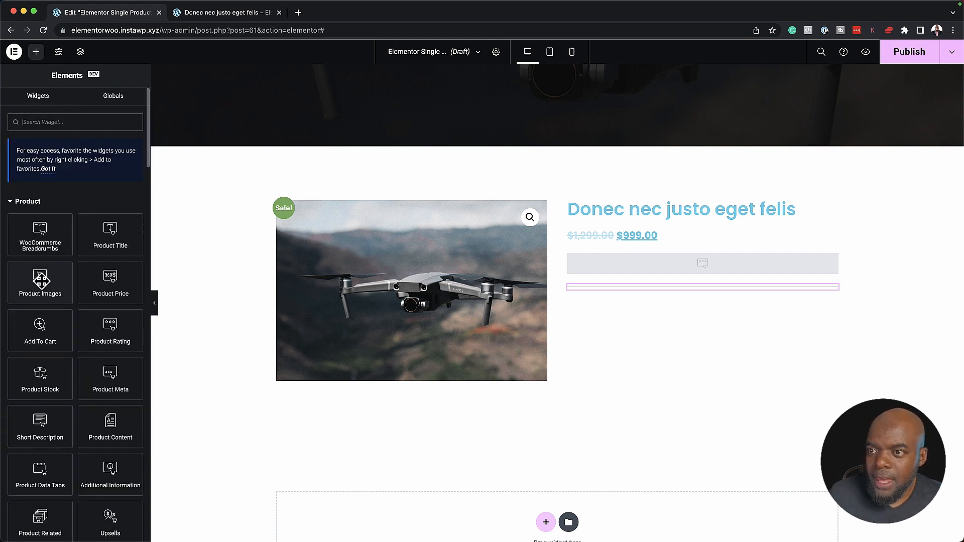
pyautogui.scroll(-3, 82, 310)
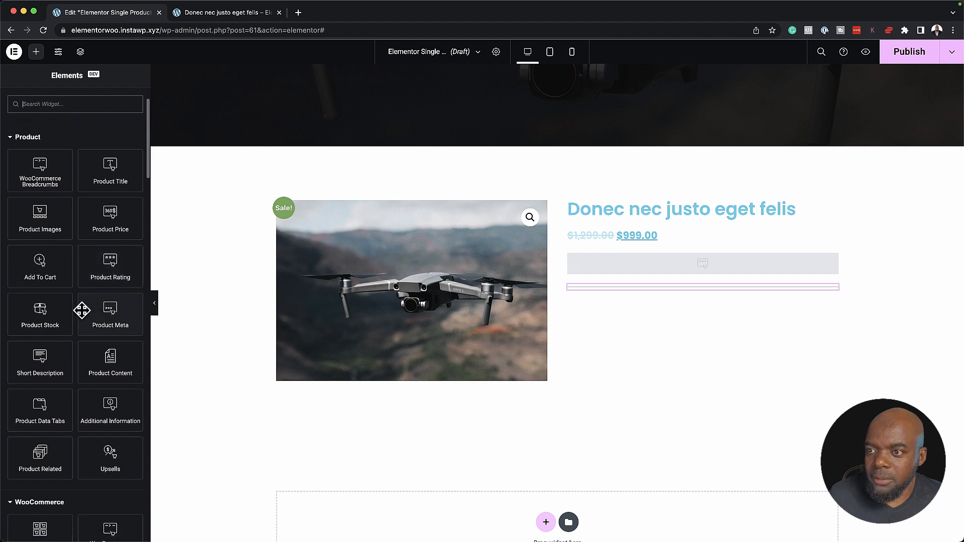
pyautogui.scroll(-1, 82, 310)
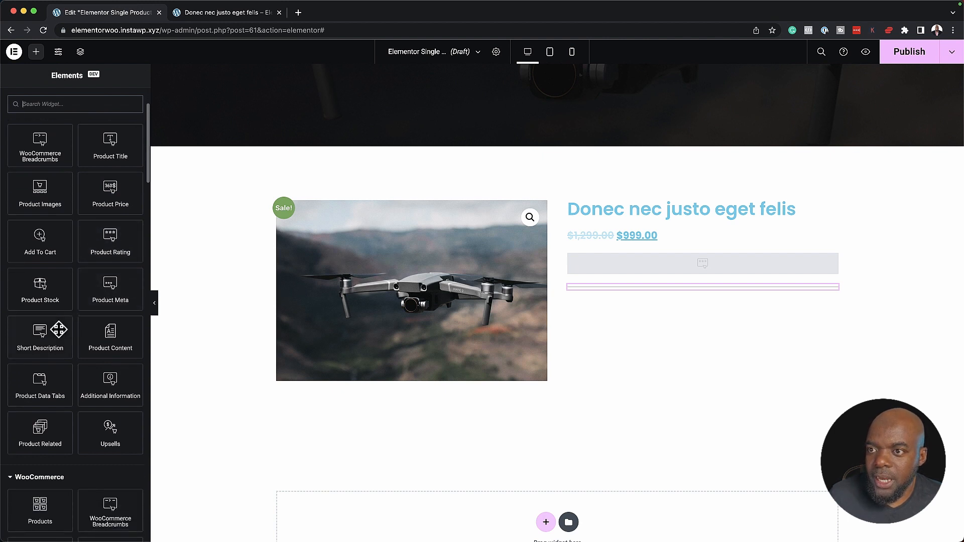
pyautogui.moveTo(58, 329); pyautogui.dragTo(655, 295)
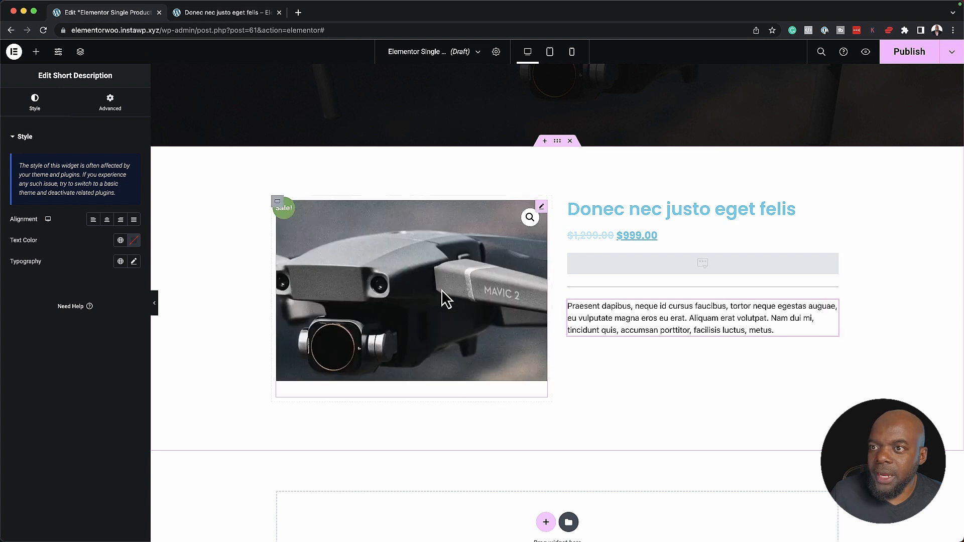
# Set the short description's font family to Poppins and its text color to dark grey #585858
pyautogui.click(133, 261)
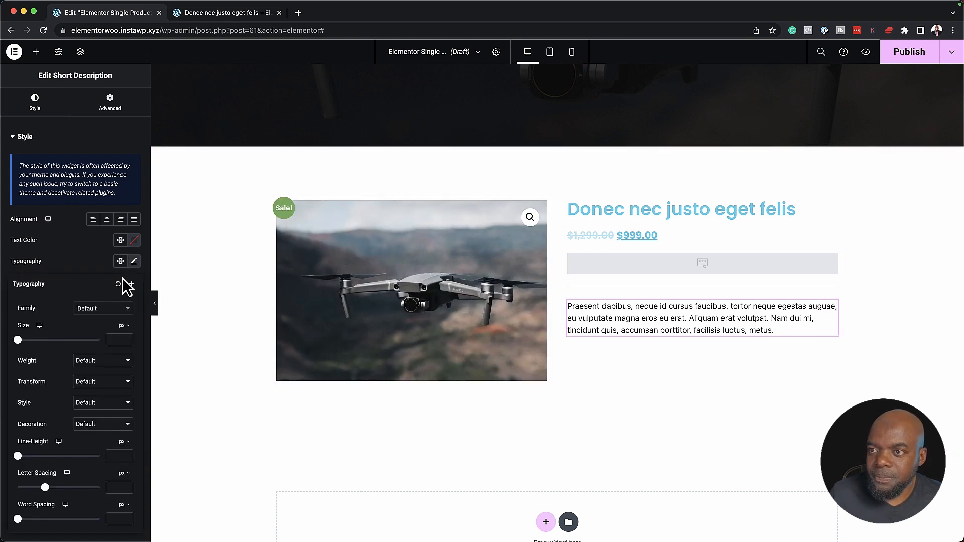
pyautogui.click(87, 311)
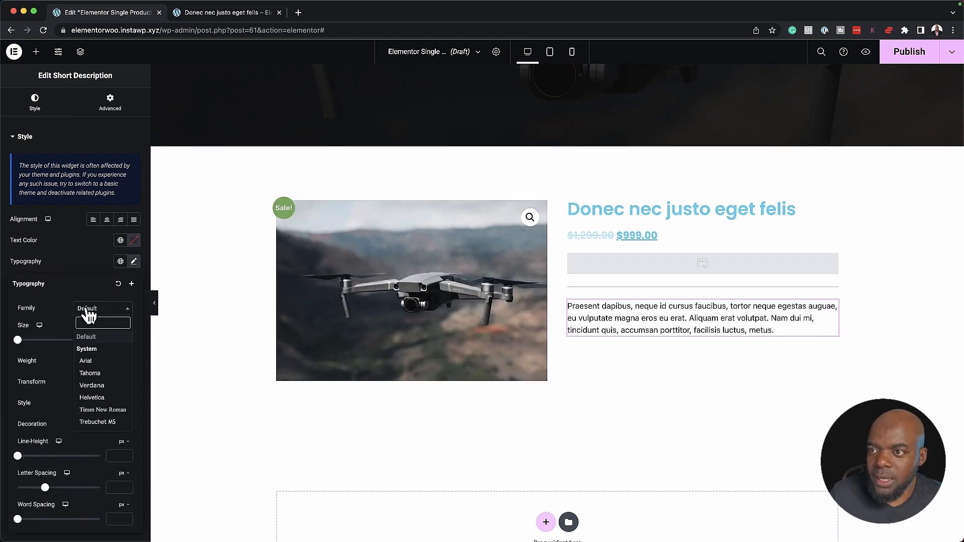
pyautogui.write('popp')
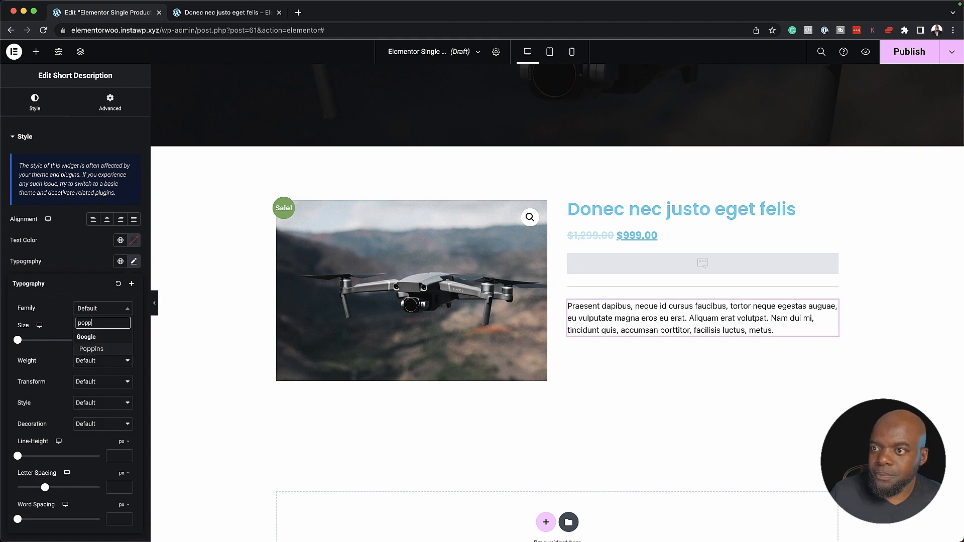
pyautogui.click(94, 351)
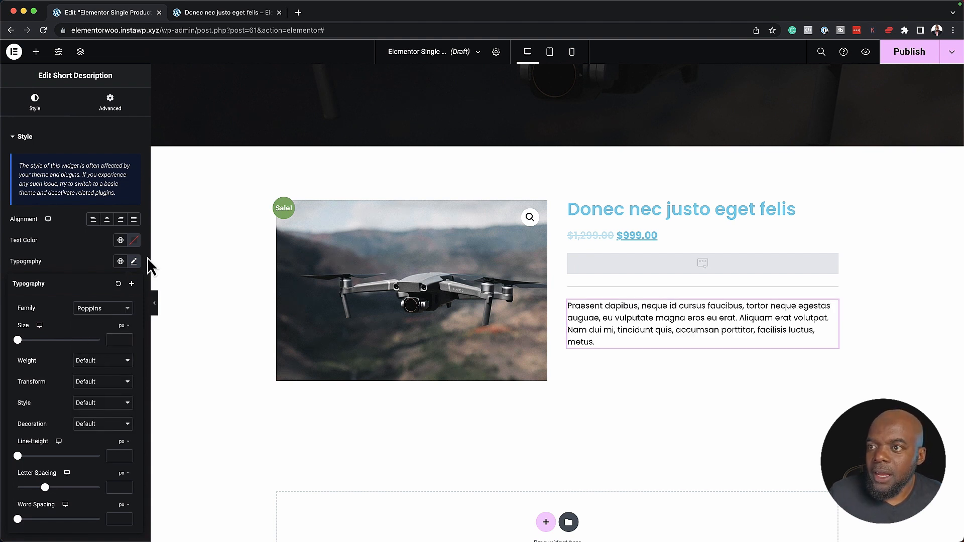
pyautogui.click(134, 240)
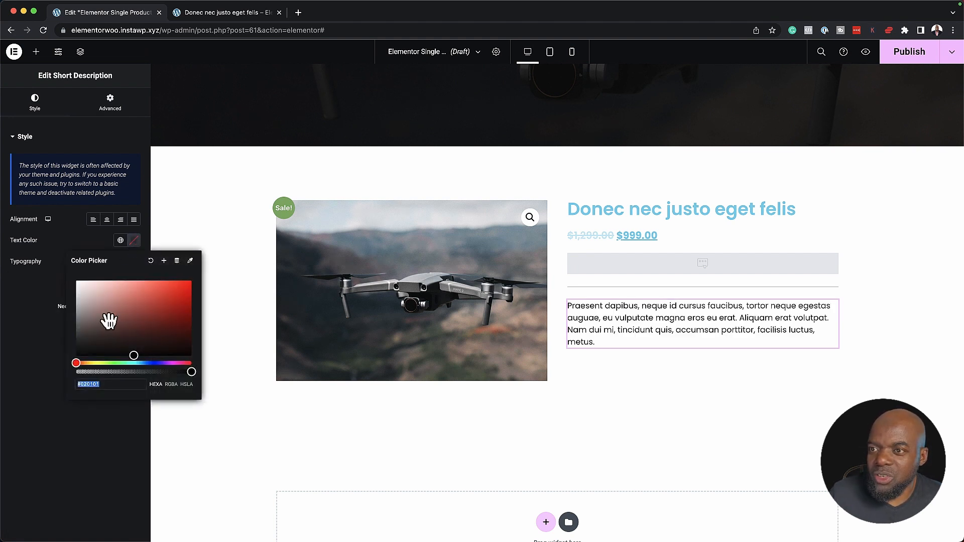
pyautogui.moveTo(88, 346); pyautogui.dragTo(64, 331)
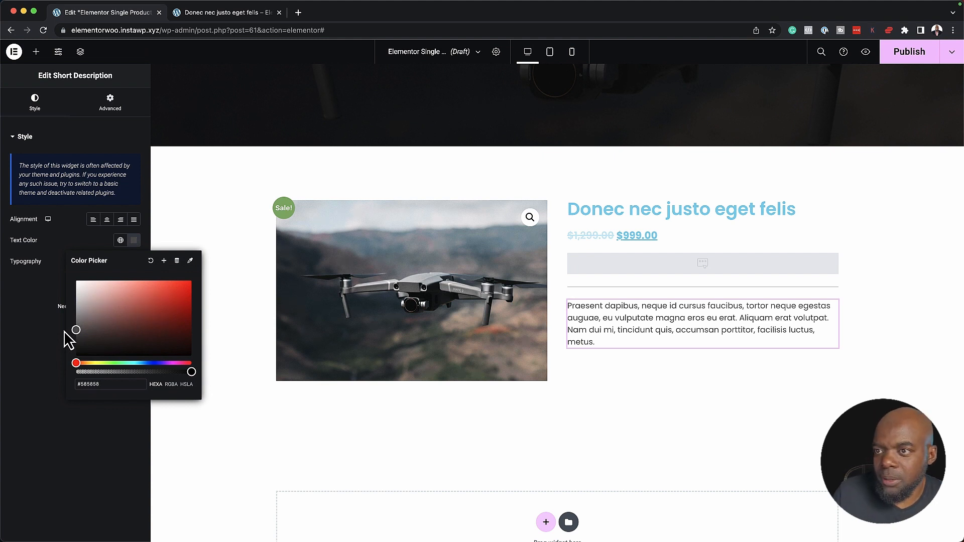
pyautogui.click(30, 353)
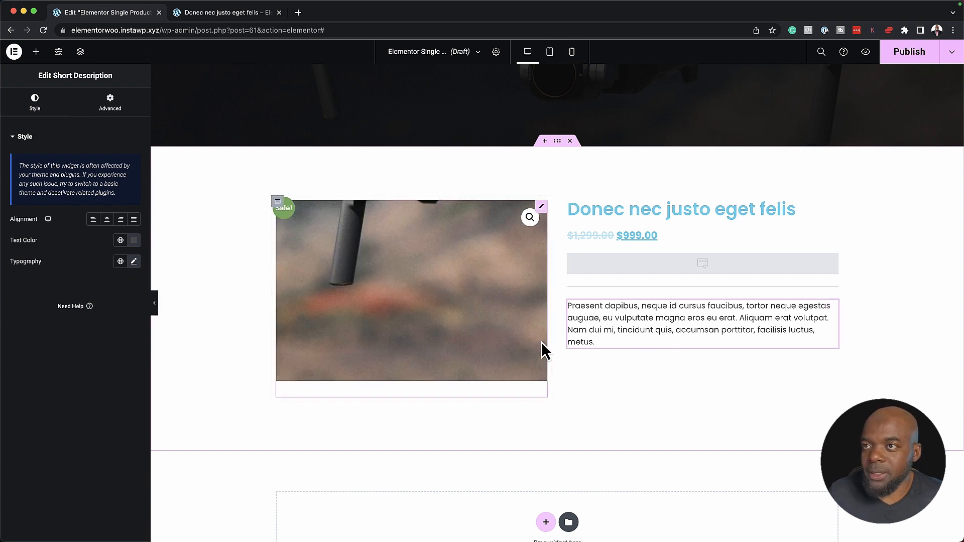
# Place the Add To Cart widget below the short description
pyautogui.click(38, 55)
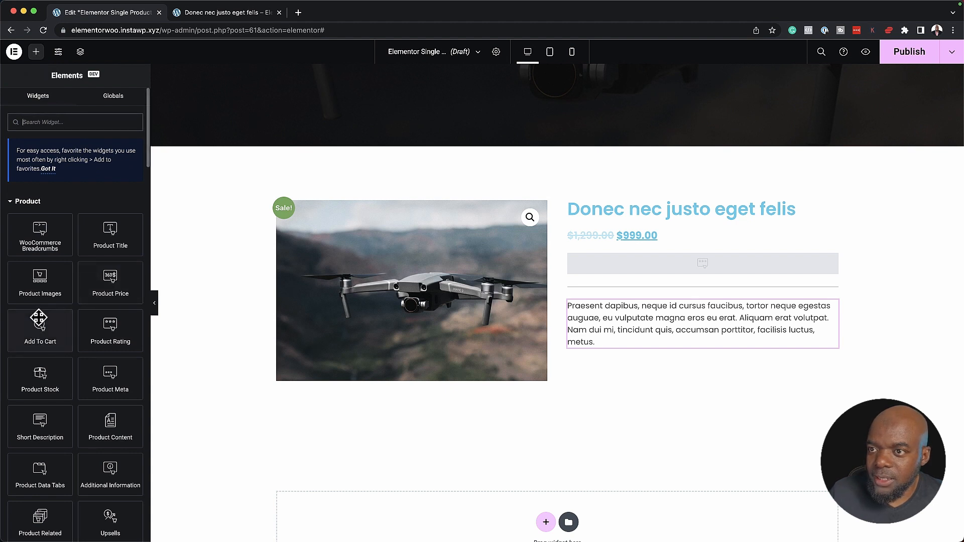
pyautogui.moveTo(39, 318); pyautogui.dragTo(661, 337)
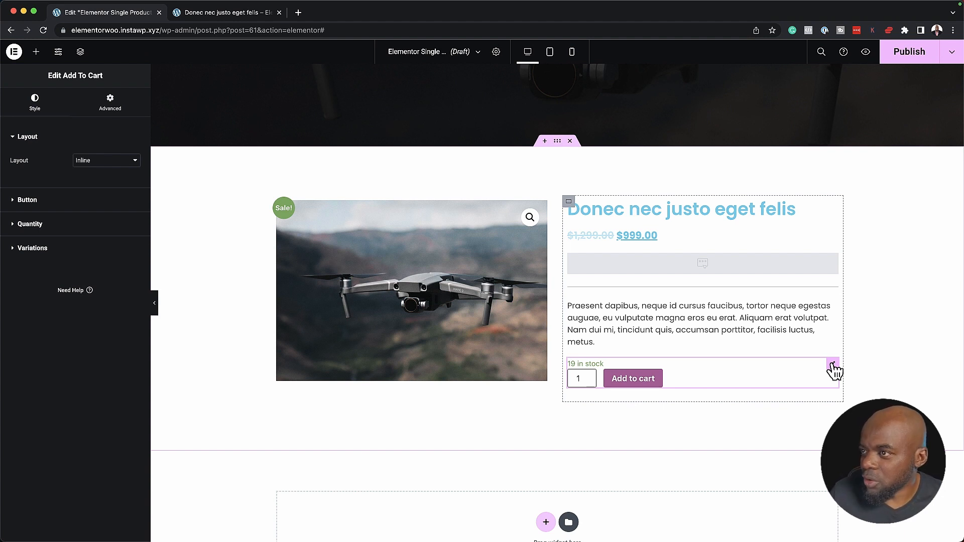
# Give the Add To Cart button border type None, a border radius of 0 px and 16 px padding on all sides
pyautogui.click(28, 201)
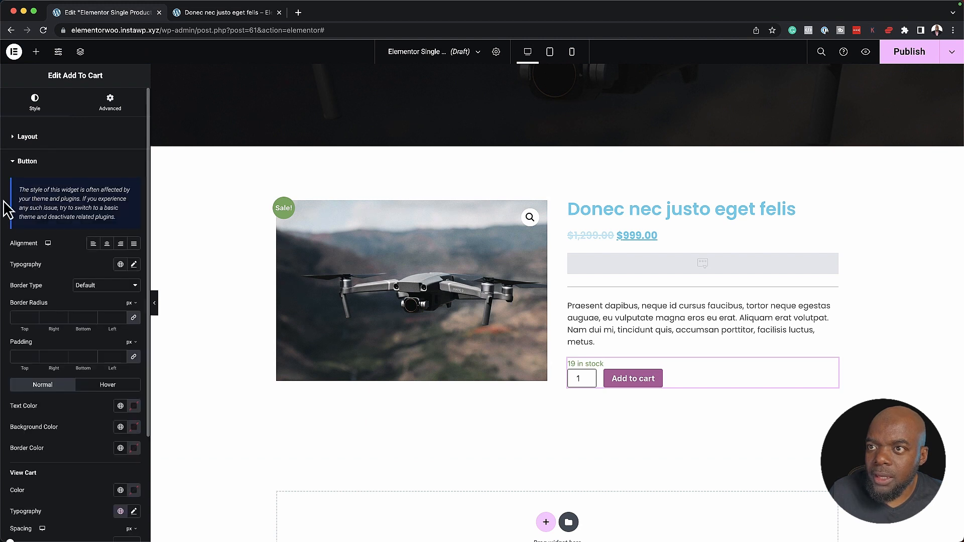
pyautogui.click(114, 286)
pyautogui.click(107, 297)
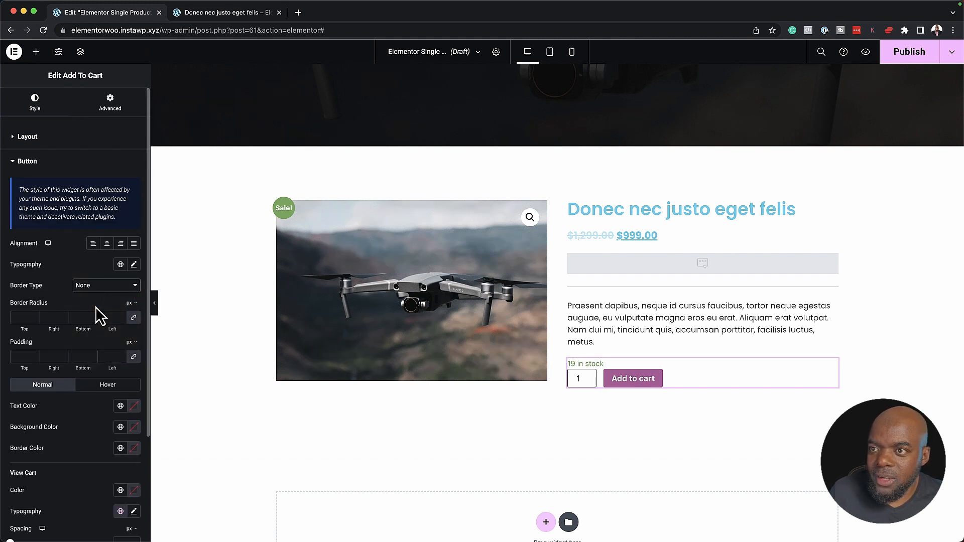
pyautogui.click(16, 318)
pyautogui.write('0')
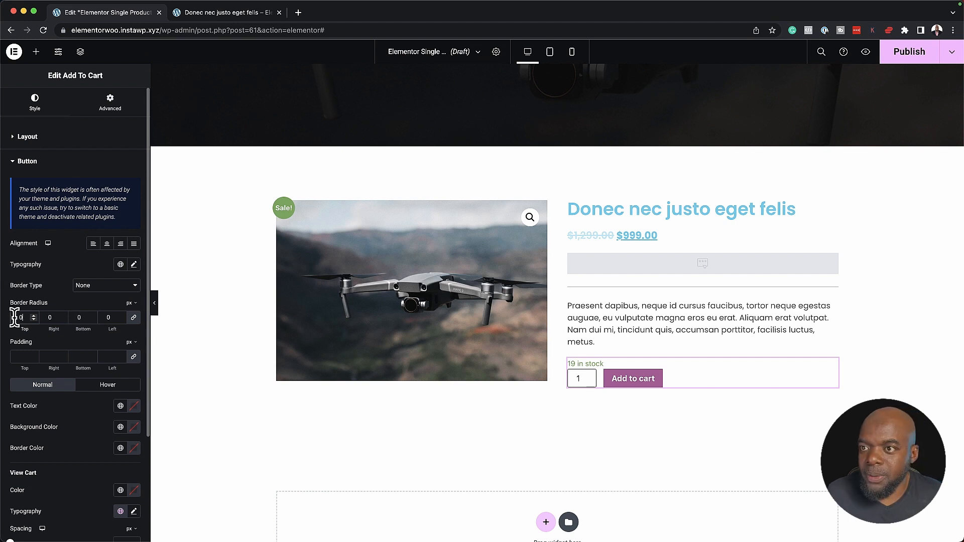
pyautogui.click(18, 356)
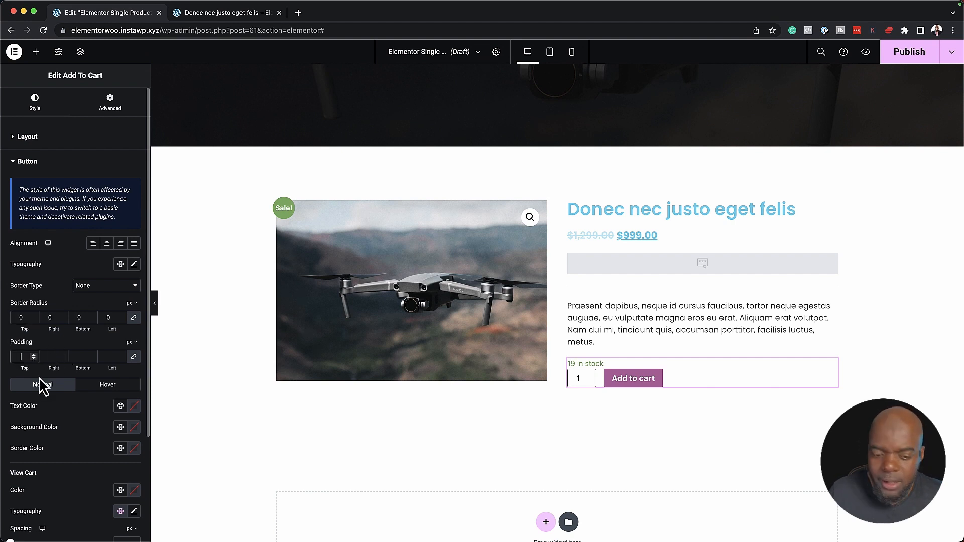
pyautogui.write('20')
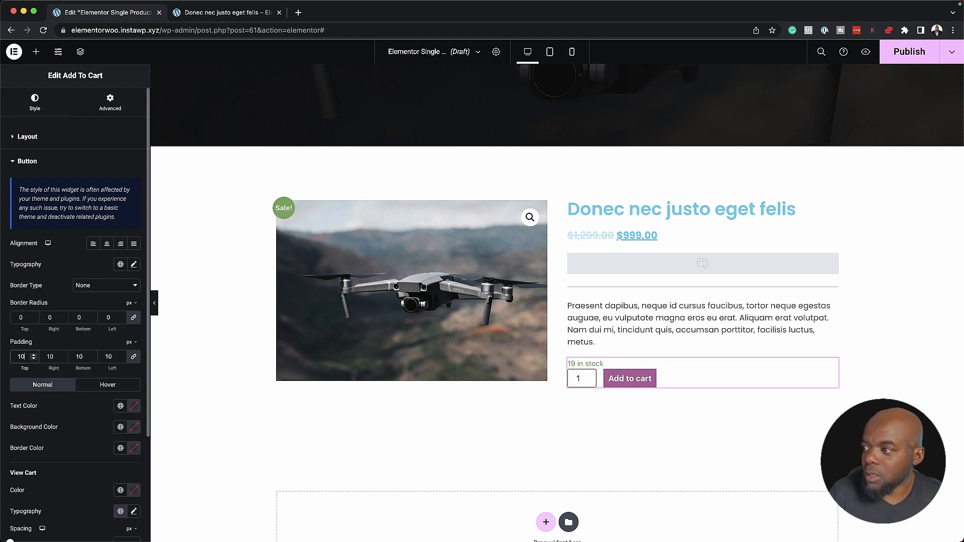
pyautogui.write('16')
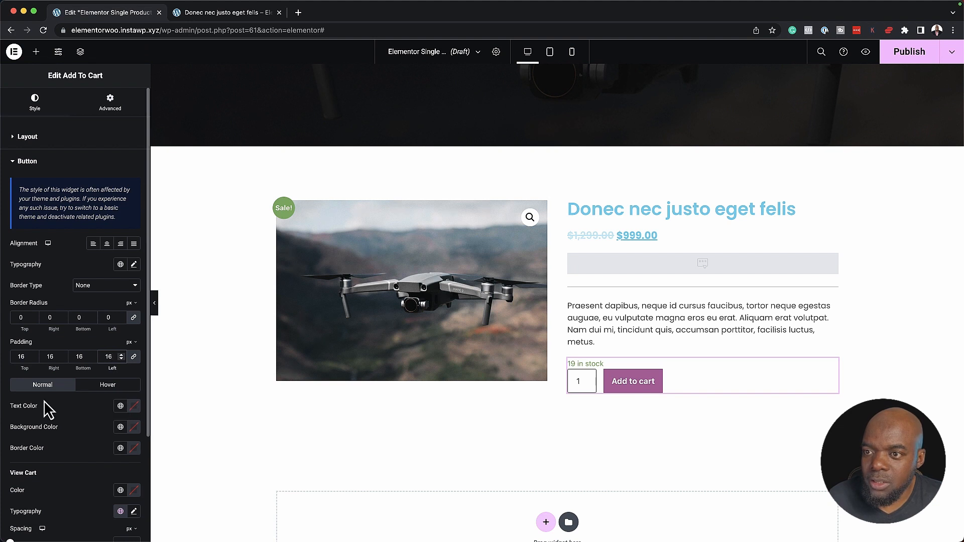
# Set the Add To Cart button's normal text color to white #FFFFFF and its background color to red #DA0A0A
pyautogui.click(134, 405)
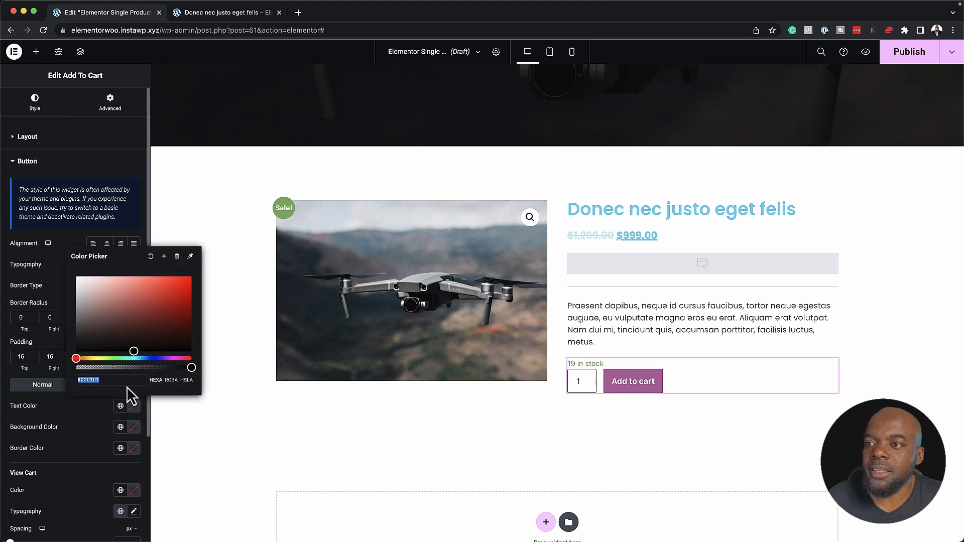
pyautogui.moveTo(93, 312); pyautogui.dragTo(69, 279)
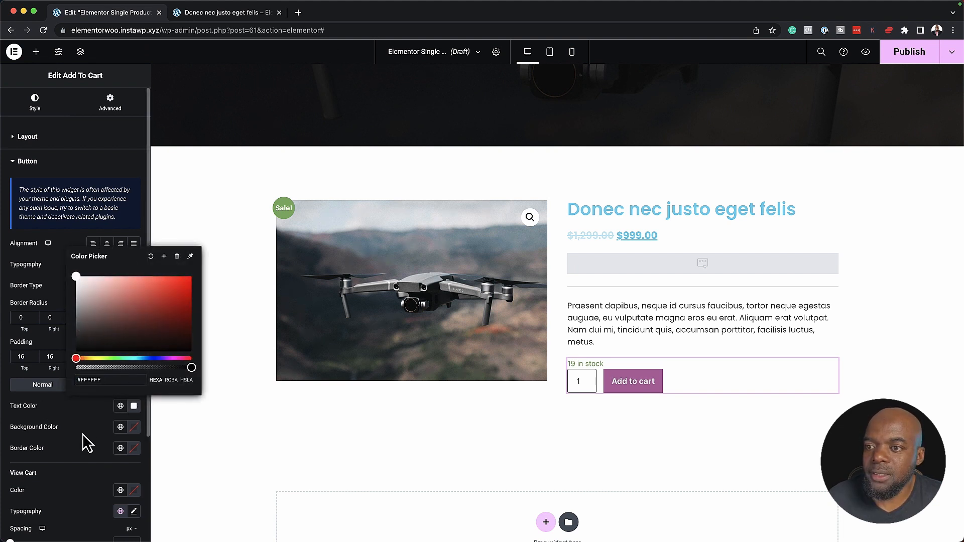
pyautogui.click(132, 427)
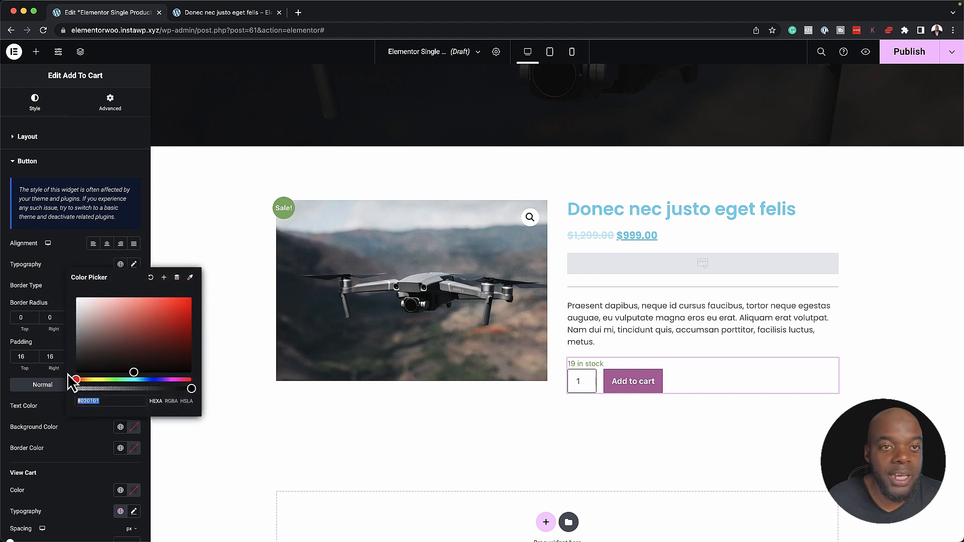
pyautogui.click(185, 312)
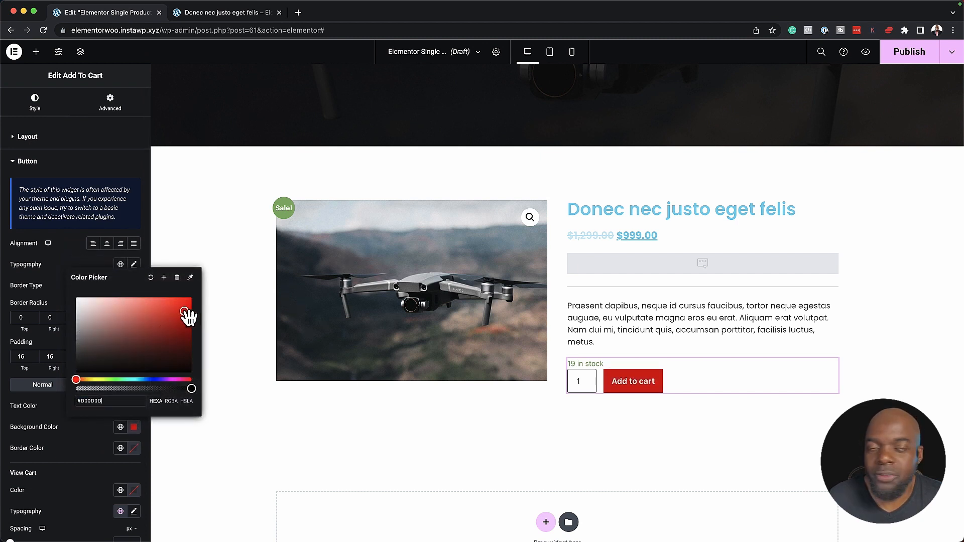
pyautogui.moveTo(186, 312); pyautogui.dragTo(188, 310)
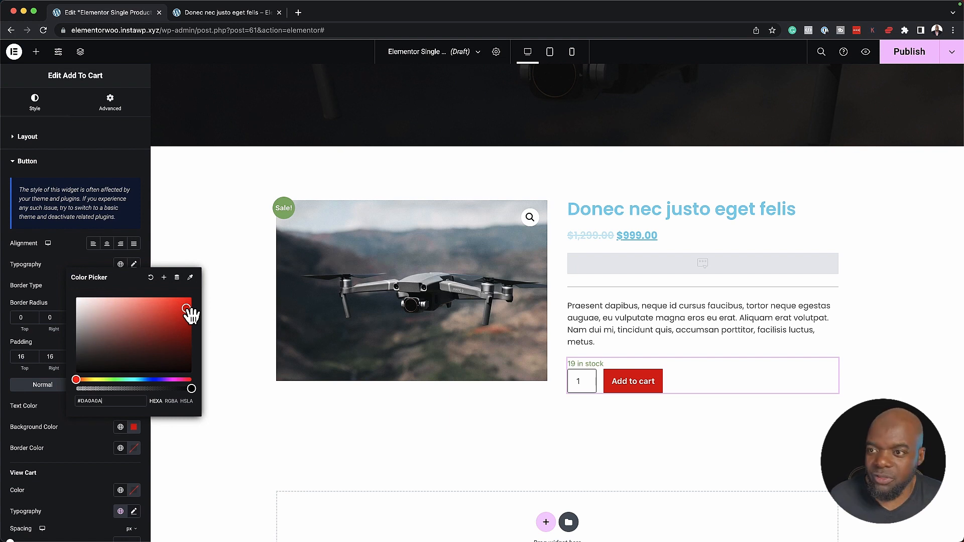
pyautogui.click(86, 452)
# Set the Add To Cart button's font family to Poppins
pyautogui.scroll(-3, 86, 452)
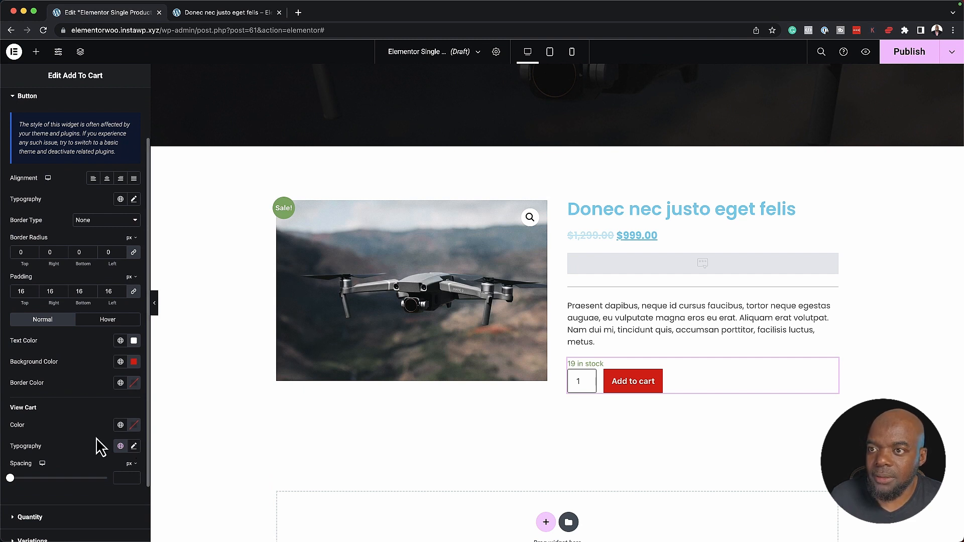
pyautogui.scroll(3, 96, 438)
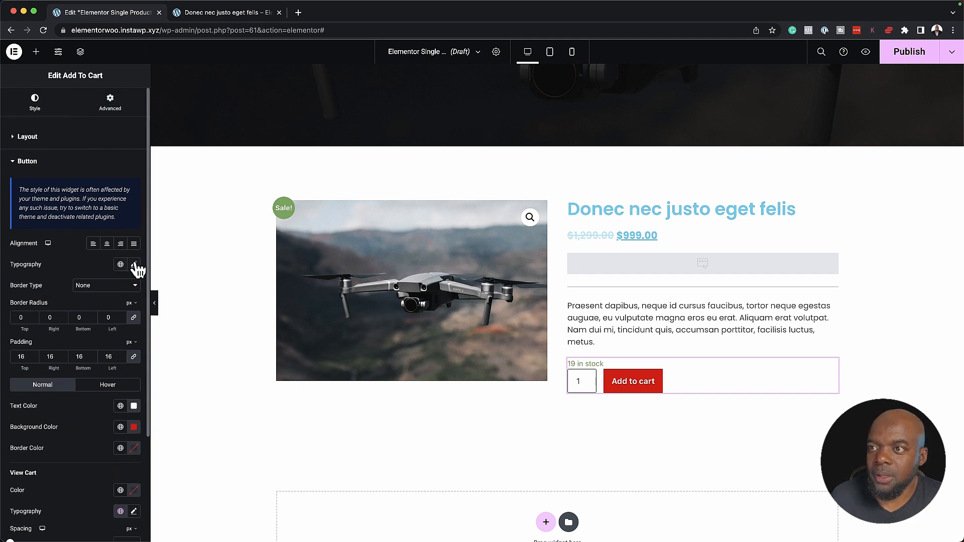
pyautogui.click(134, 264)
pyautogui.click(102, 316)
pyautogui.click(103, 315)
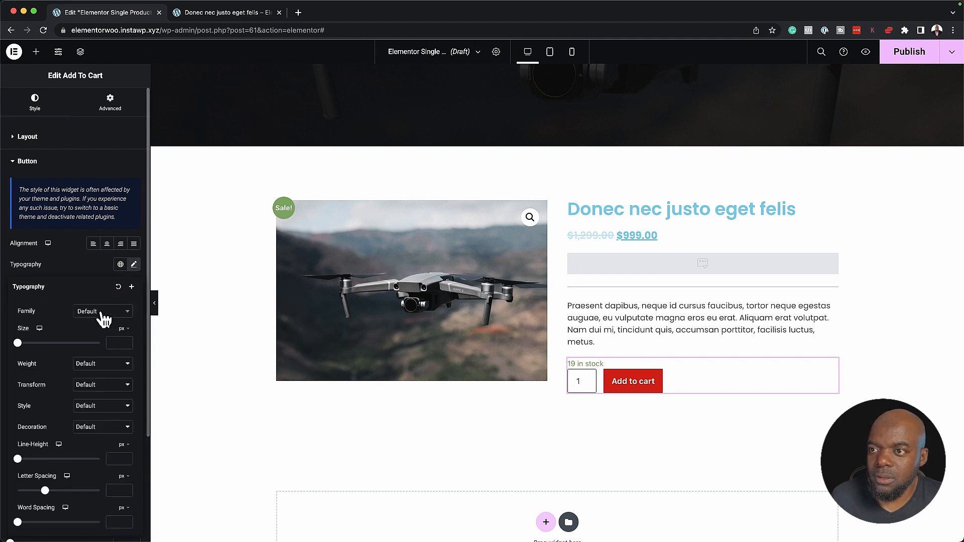
pyautogui.click(101, 317)
pyautogui.write('poppins')
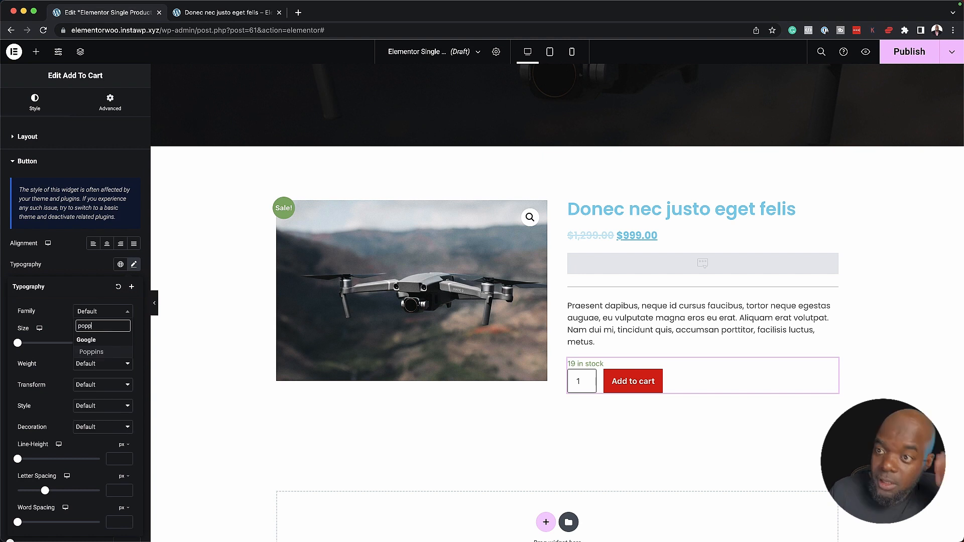
pyautogui.click(103, 354)
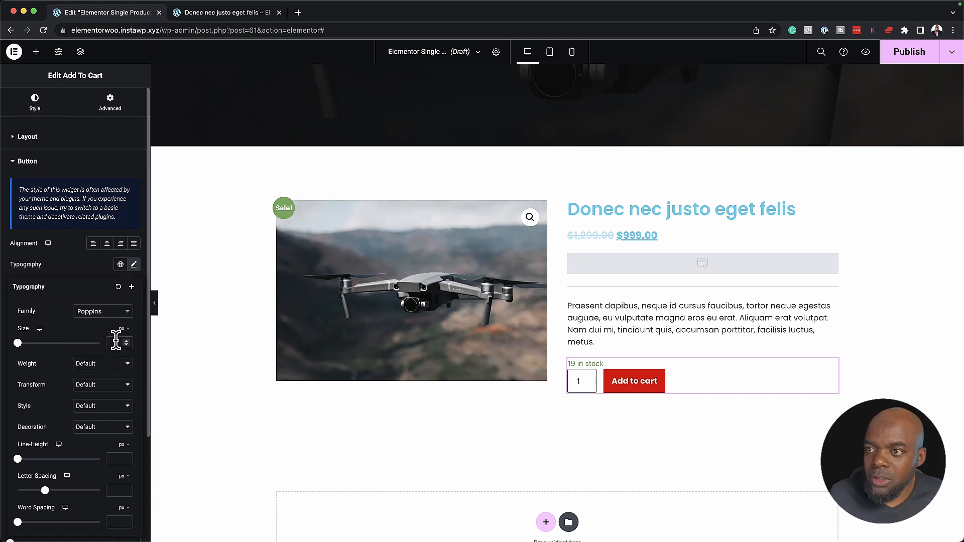
# Set the Add To Cart button's text transform to Uppercase and its font size to 1.2 em
pyautogui.click(125, 331)
pyautogui.click(123, 343)
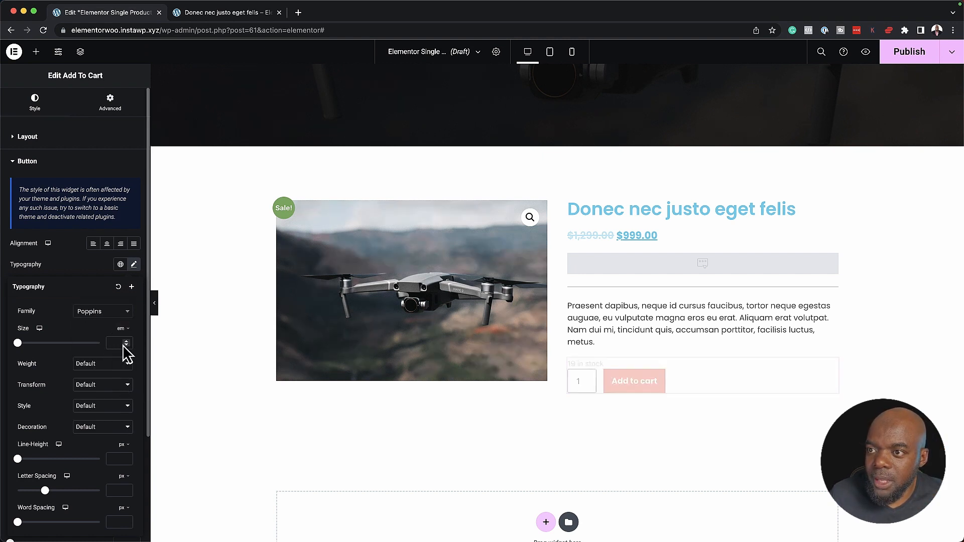
pyautogui.click(96, 386)
pyautogui.click(103, 398)
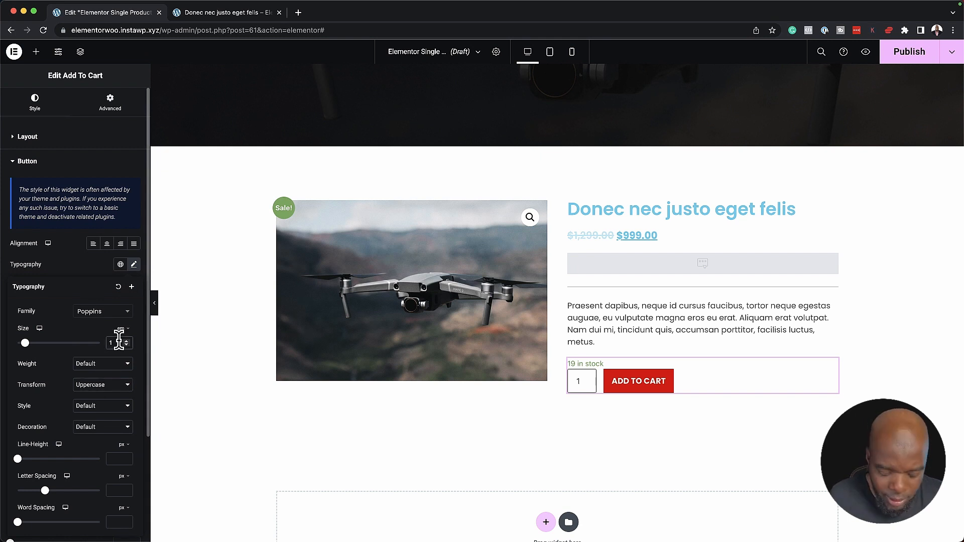
pyautogui.write('.2')
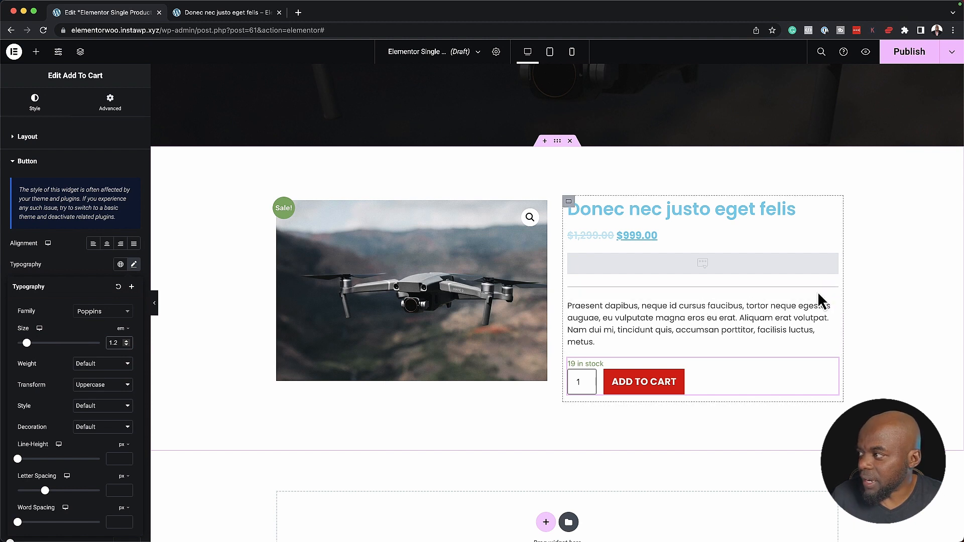
# Duplicate the divider that sits between the product rating and the short description
pyautogui.rightClick(835, 292)
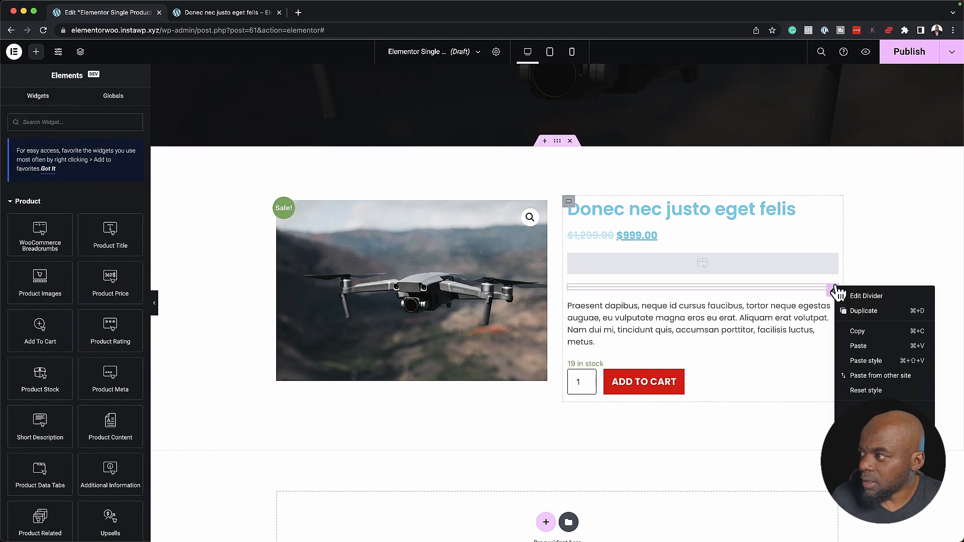
pyautogui.click(862, 312)
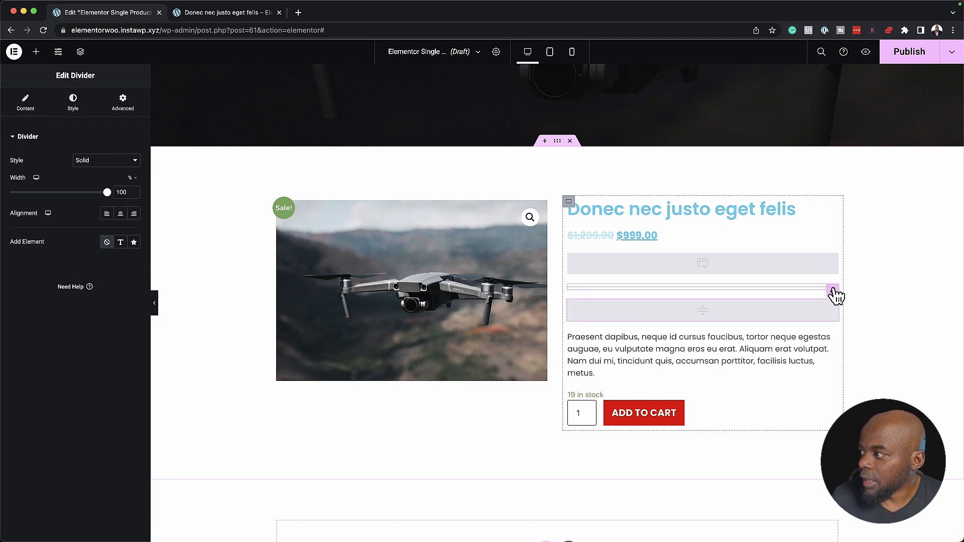
# Move the duplicated divider below the Add To Cart widget in the product details column
pyautogui.moveTo(836, 298); pyautogui.dragTo(813, 418)
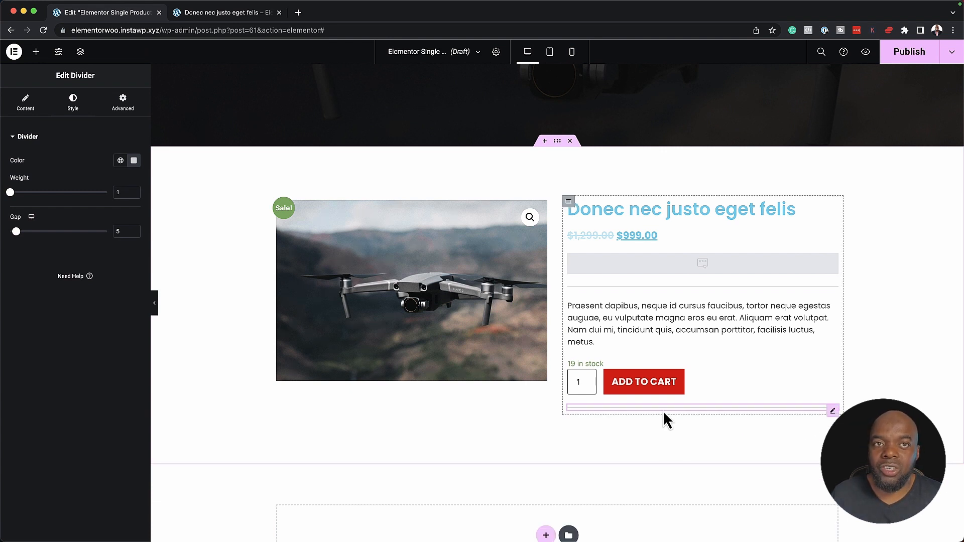
# Give the product details container a classic background in light gray #F7F7F7
pyautogui.click(570, 201)
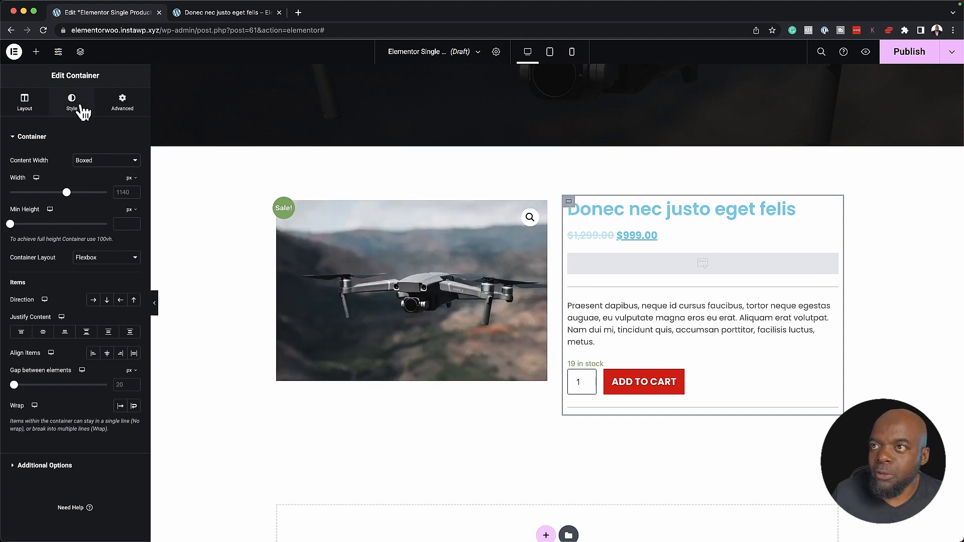
pyautogui.click(123, 103)
pyautogui.scroll(-3, 38, 467)
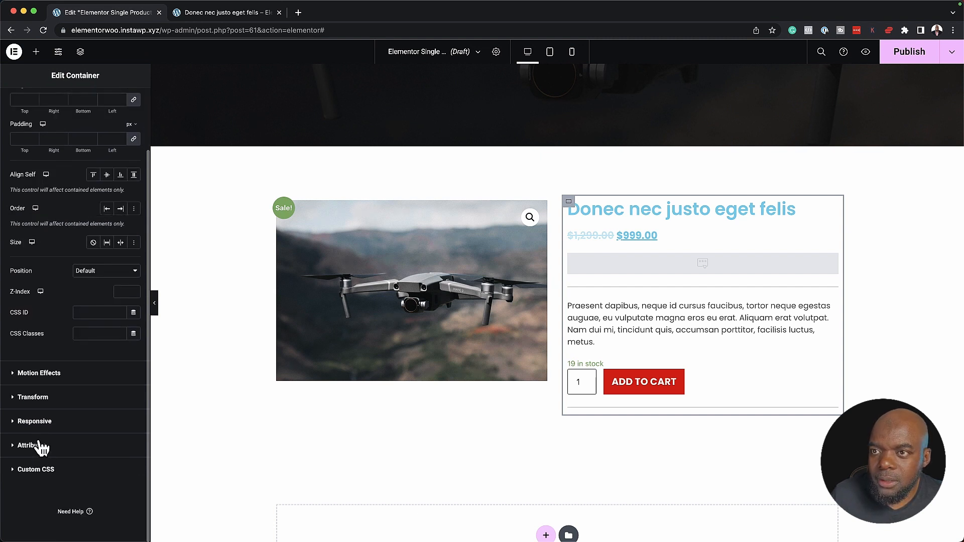
pyautogui.scroll(3, 42, 447)
pyautogui.scroll(-2, 44, 444)
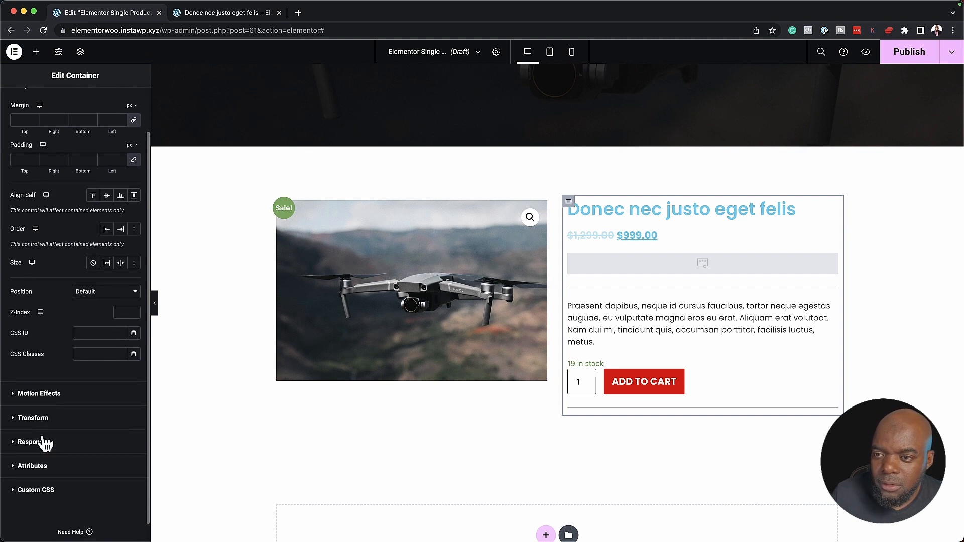
pyautogui.scroll(2, 74, 104)
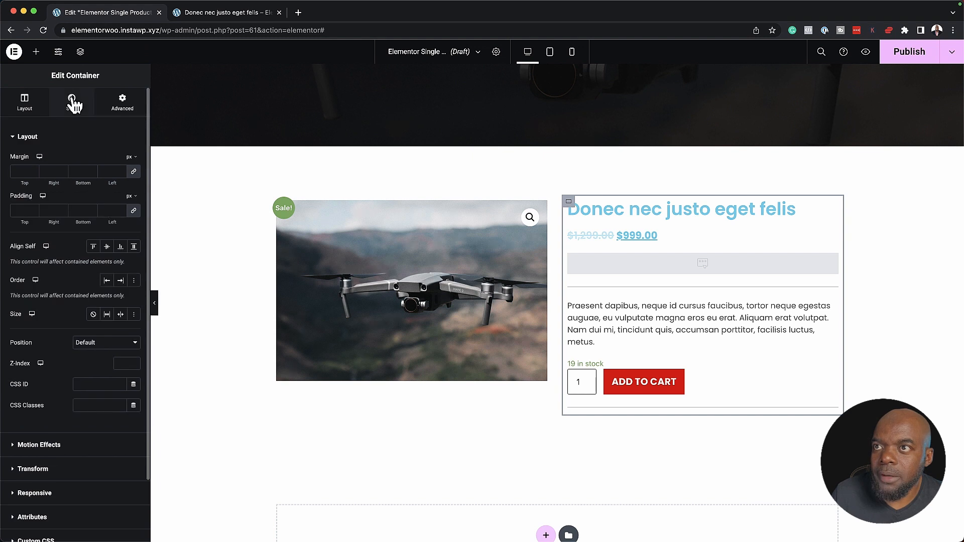
pyautogui.click(73, 102)
pyautogui.click(93, 182)
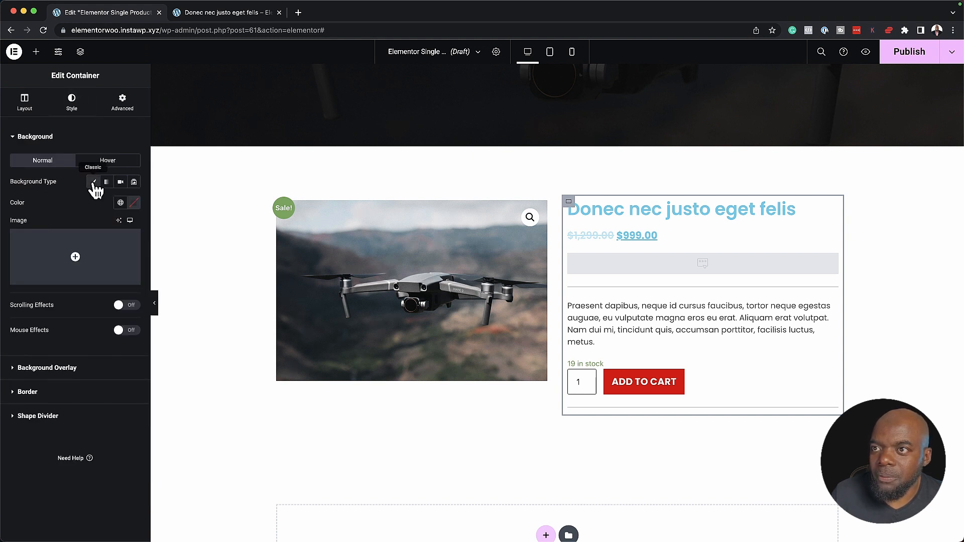
pyautogui.click(136, 204)
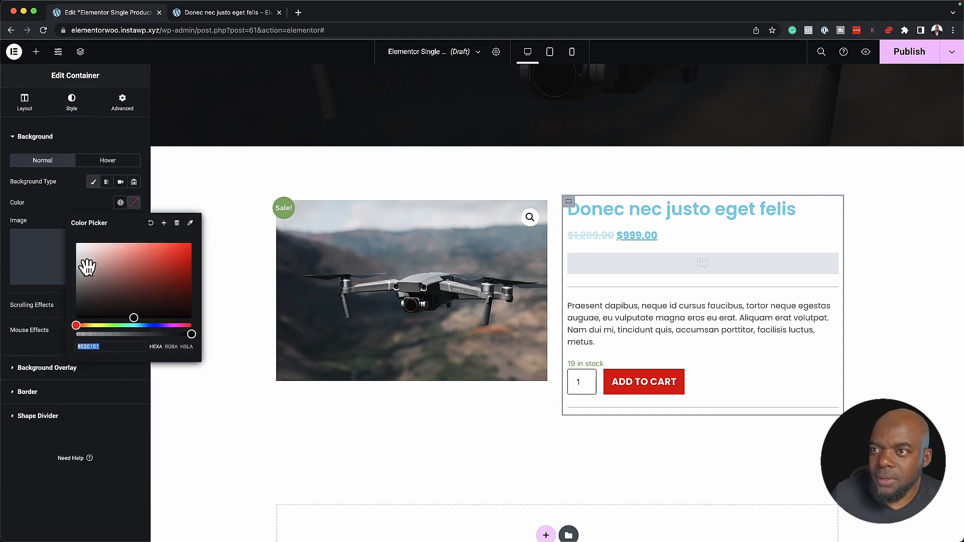
pyautogui.moveTo(80, 262); pyautogui.dragTo(75, 250)
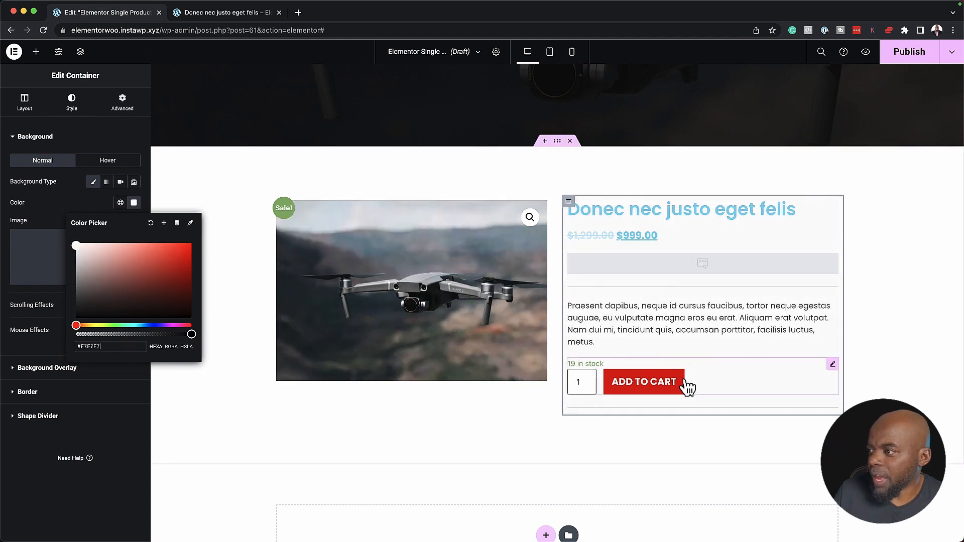
# Add a nested container below the lower divider in the product details column
pyautogui.click(40, 53)
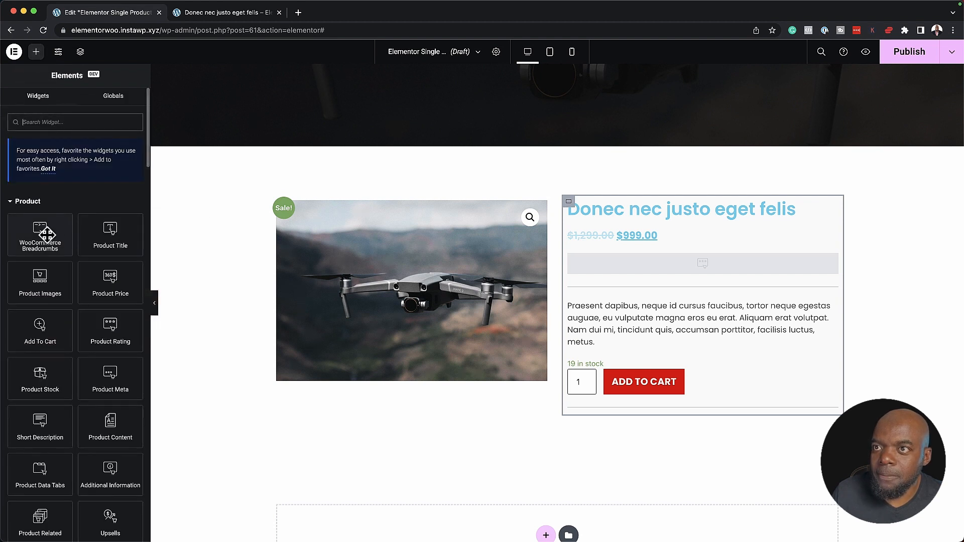
pyautogui.write('conta')
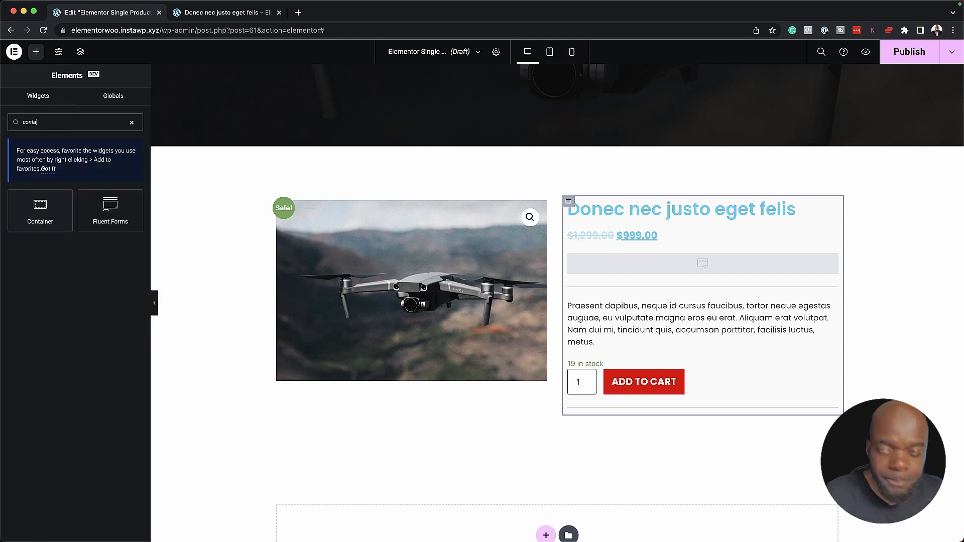
pyautogui.moveTo(44, 204); pyautogui.dragTo(628, 408)
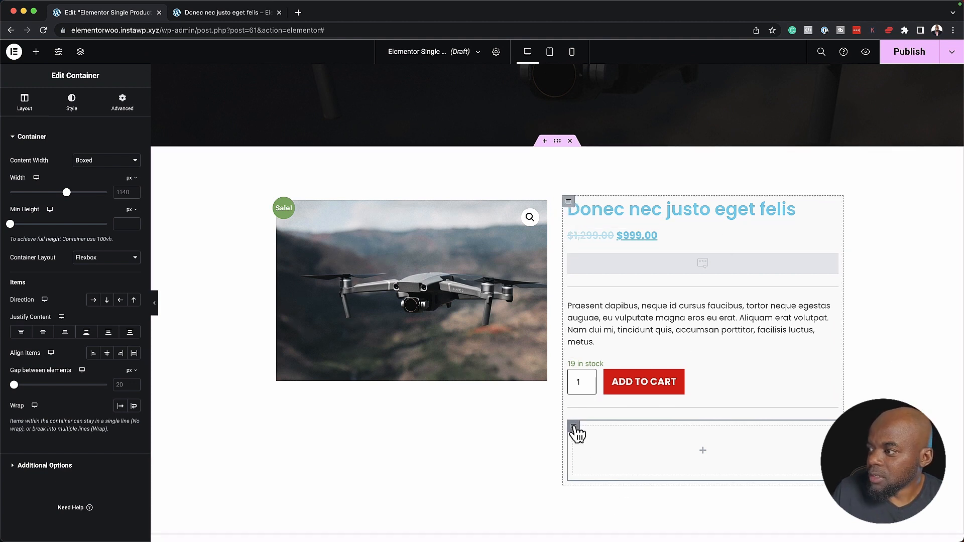
# Add a Text Editor widget to the nested container and replace its placeholder text with "Share This:"
pyautogui.click(704, 456)
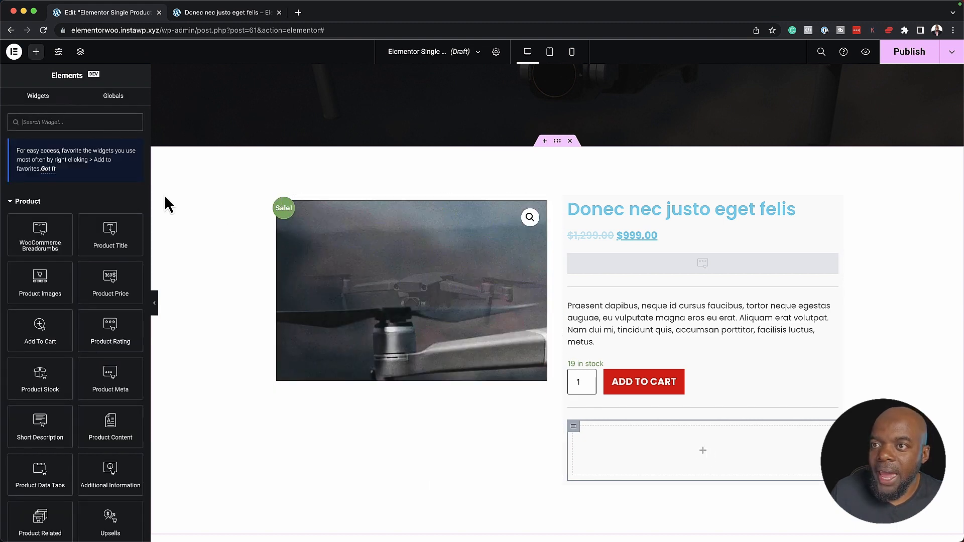
pyautogui.click(75, 122)
pyautogui.write('text')
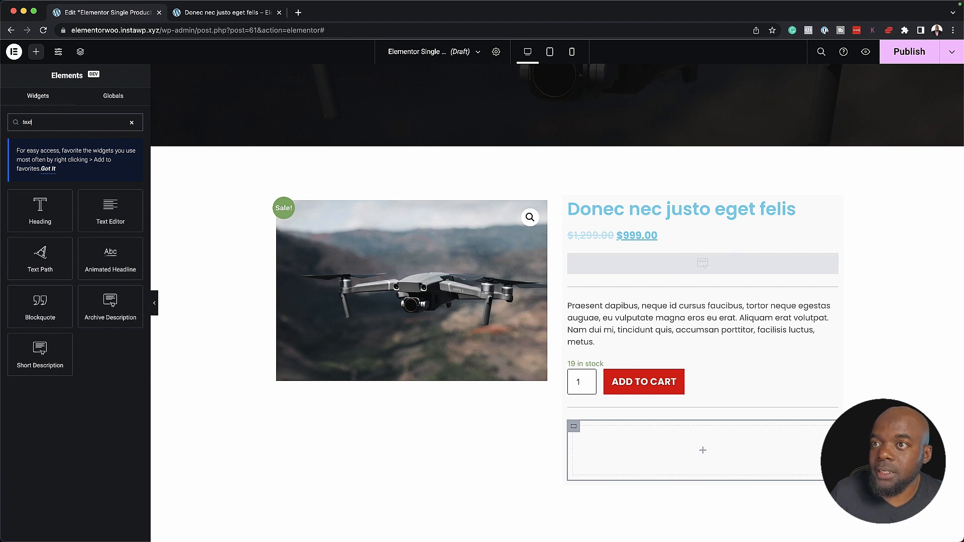
pyautogui.moveTo(111, 211); pyautogui.dragTo(679, 443)
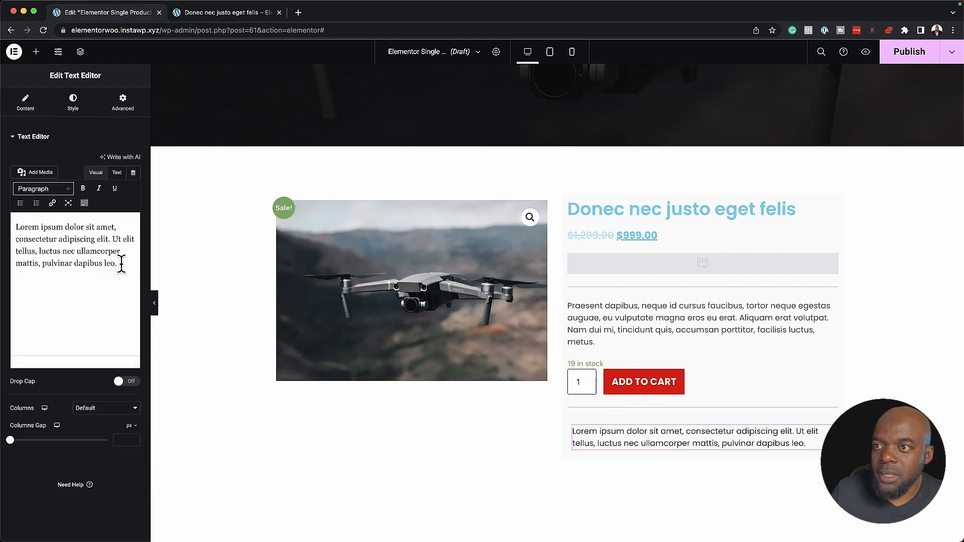
pyautogui.moveTo(119, 263); pyautogui.dragTo(4, 213)
pyautogui.write('Share This:')
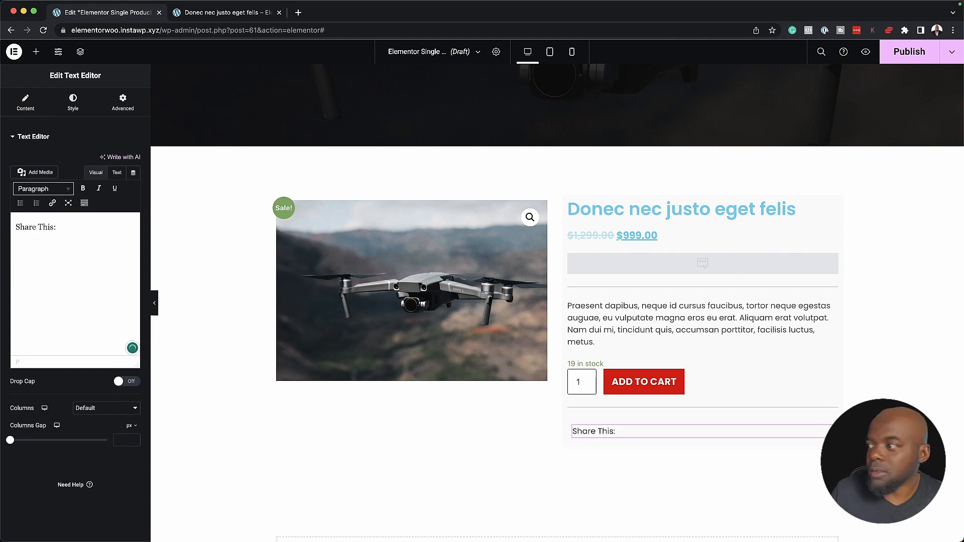
# Add a Social Icons widget beneath the "Share This:" text in the nested container
pyautogui.click(37, 52)
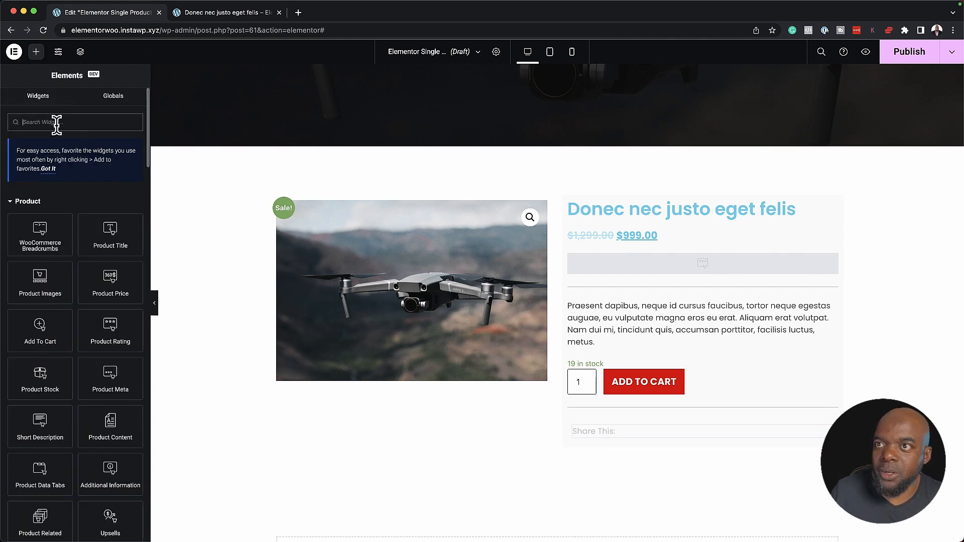
pyautogui.write('soc')
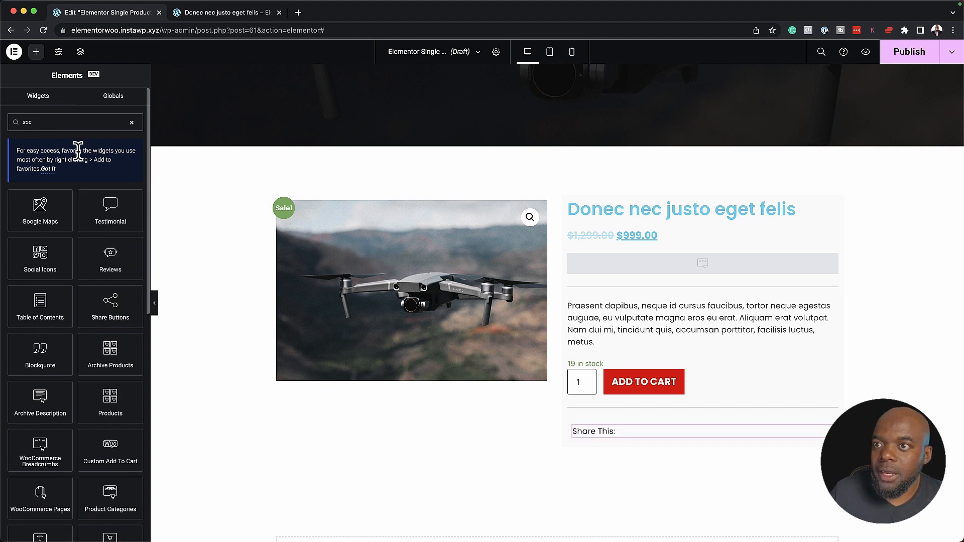
pyautogui.moveTo(40, 255); pyautogui.dragTo(636, 433)
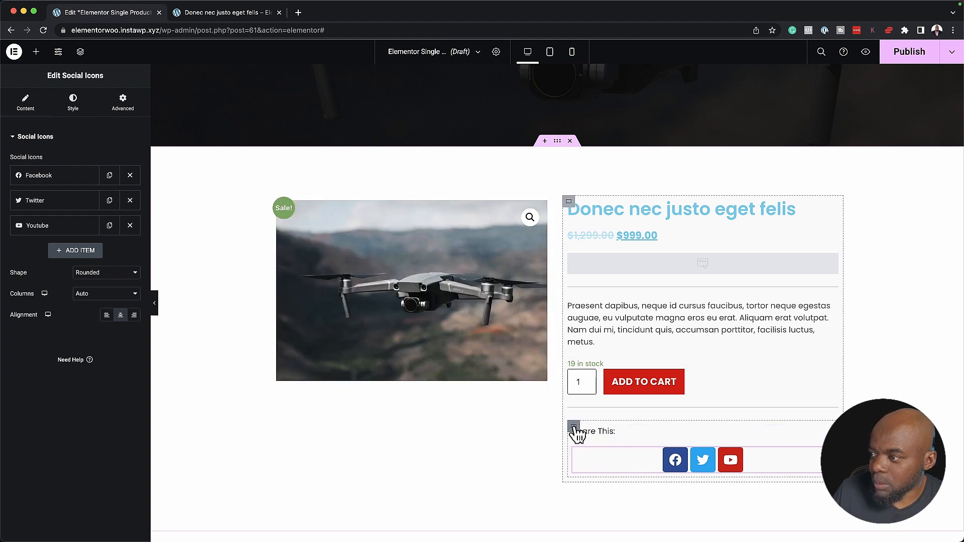
# Arrange the nested container's items in a left-to-right row and align them to Center
pyautogui.click(573, 427)
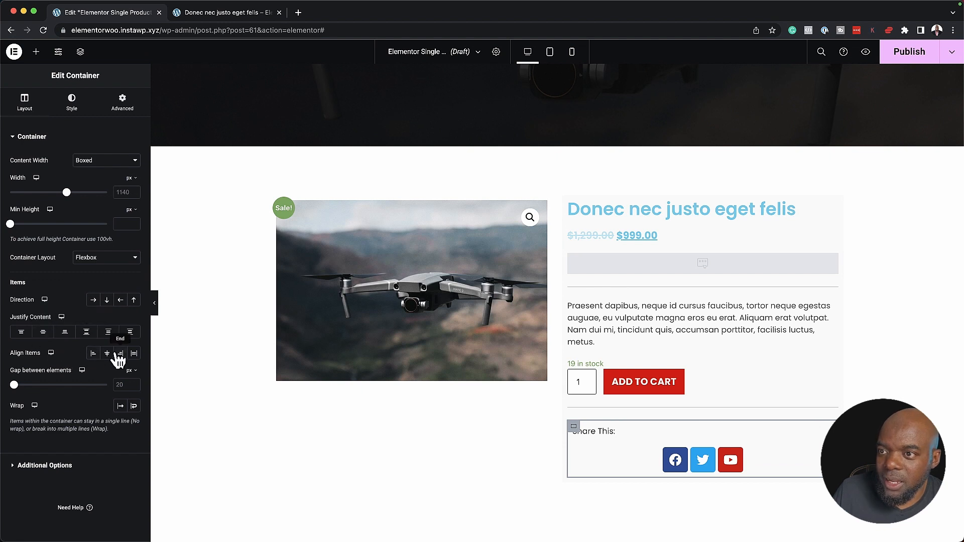
pyautogui.click(94, 300)
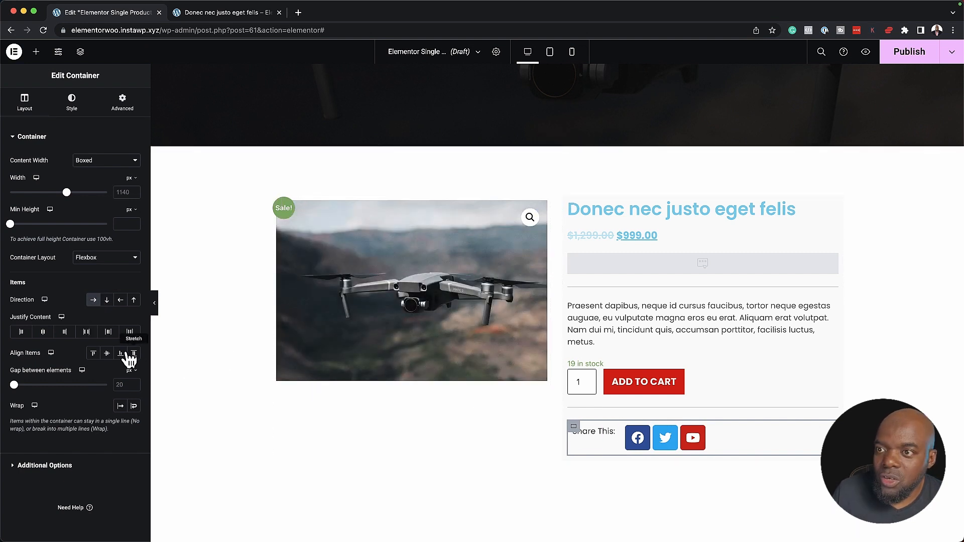
pyautogui.click(108, 353)
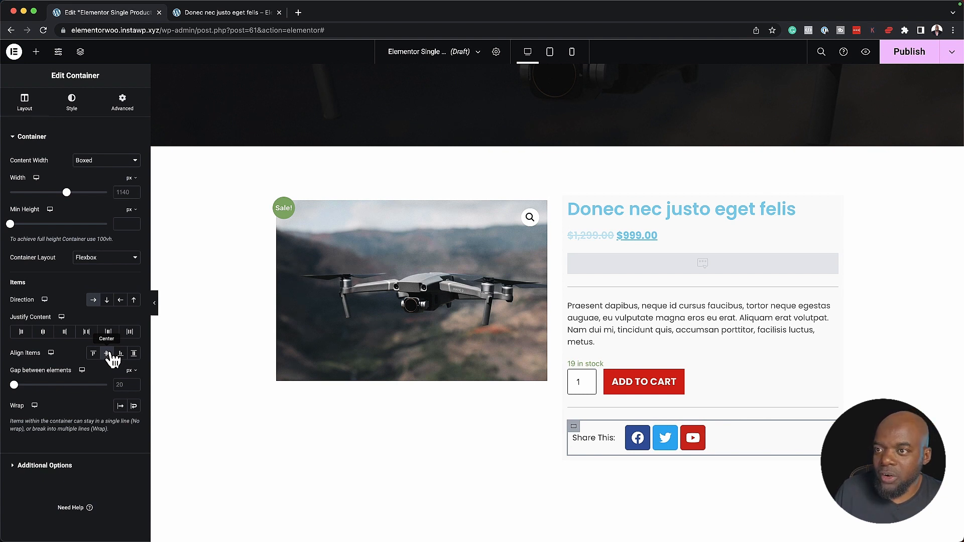
# Duplicate the Youtube item in the Social Icons widget and choose the Pinterest icon for the copy
pyautogui.click(707, 438)
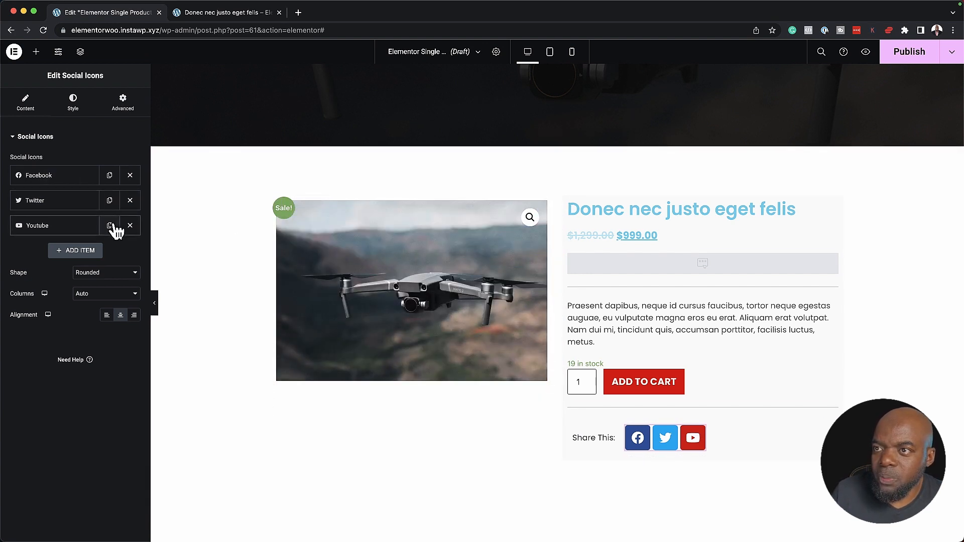
pyautogui.click(110, 226)
pyautogui.click(74, 252)
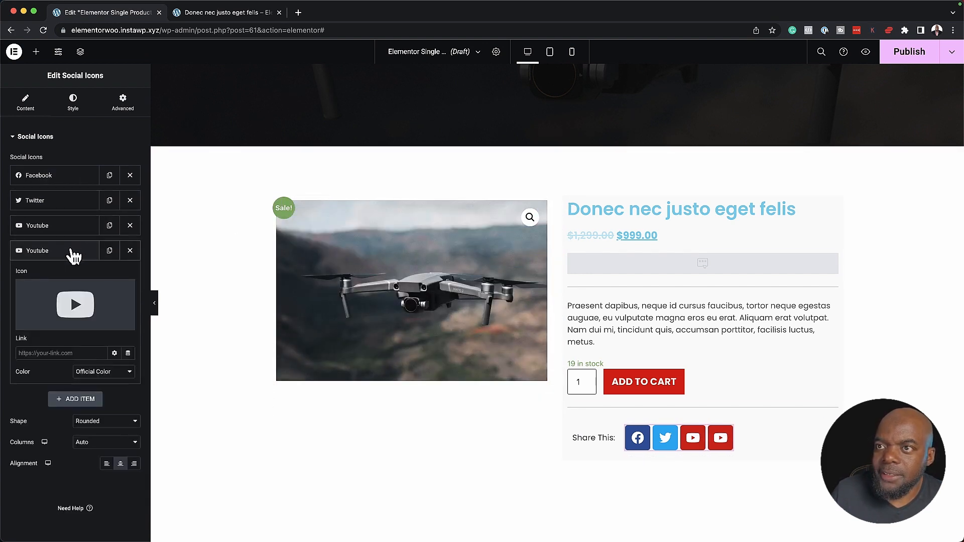
pyautogui.click(100, 307)
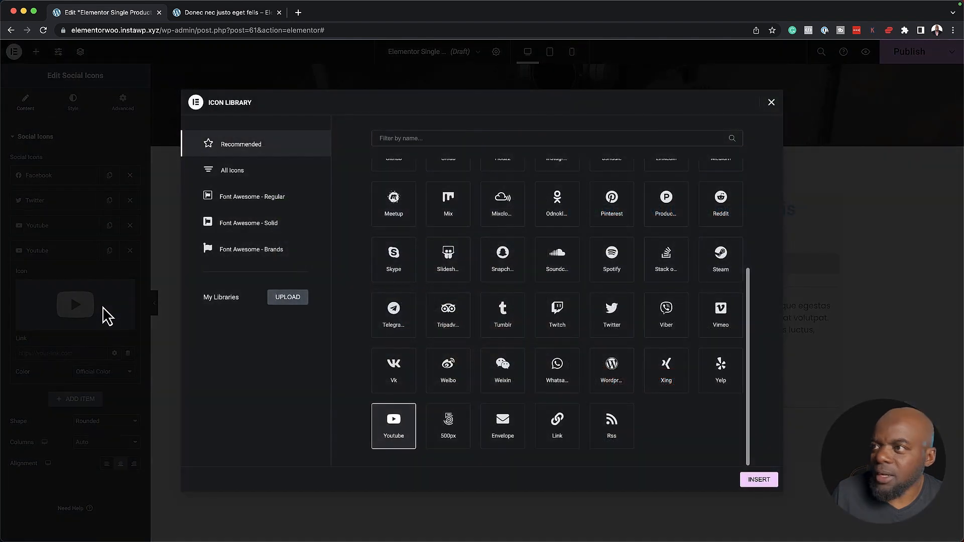
pyautogui.click(420, 137)
pyautogui.write('ti')
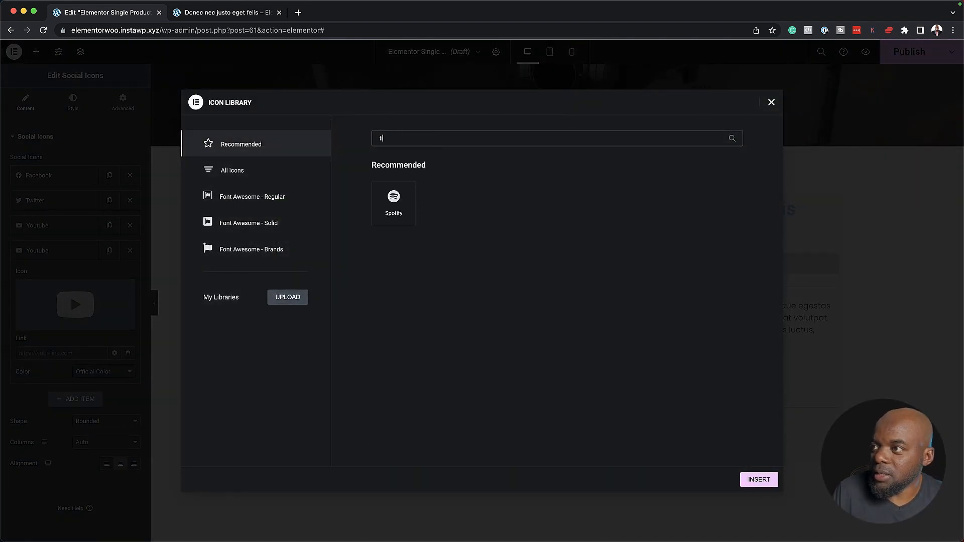
pyautogui.press('BackSpace')
pyautogui.press('BackSpace')
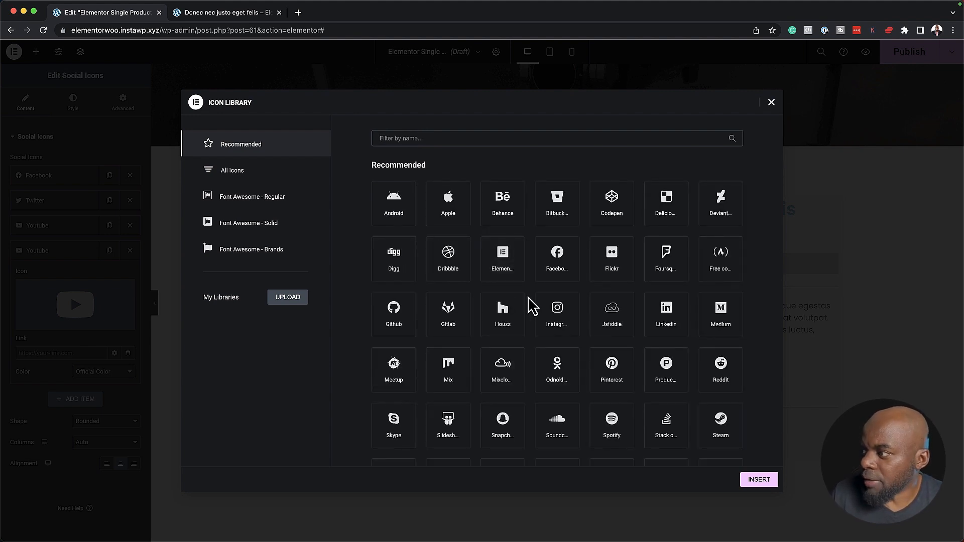
pyautogui.click(621, 377)
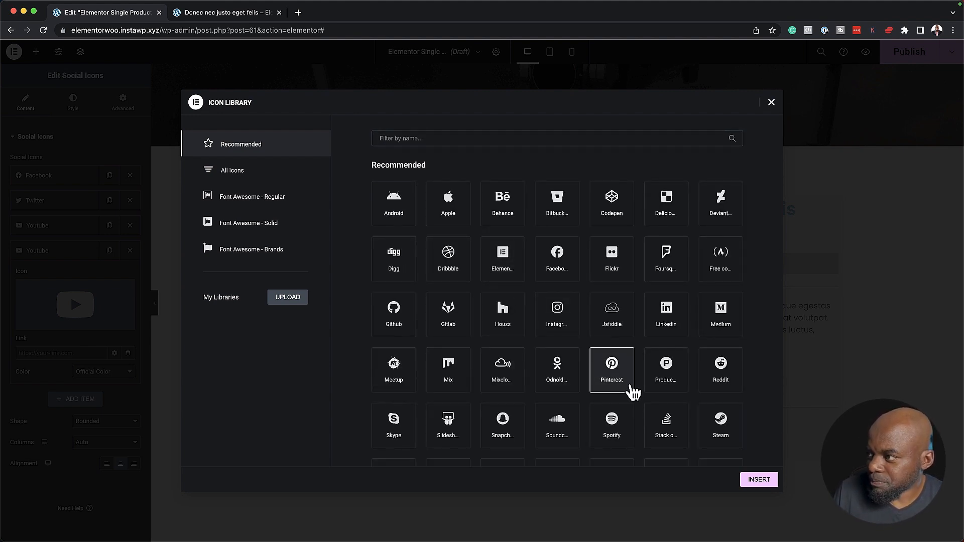
# Insert the Pinterest icon for the fourth social item and set the social icons' shape to Square
pyautogui.click(758, 479)
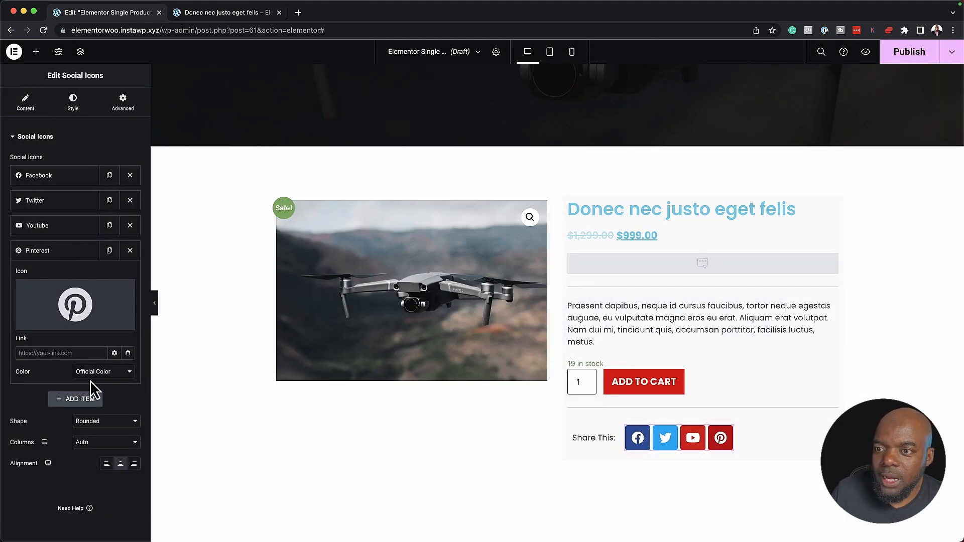
pyautogui.click(98, 423)
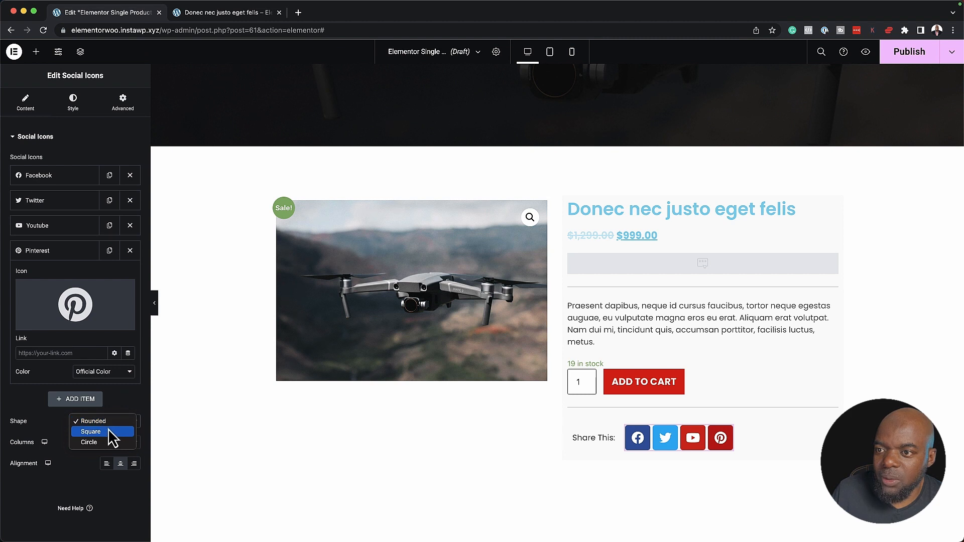
pyautogui.click(107, 433)
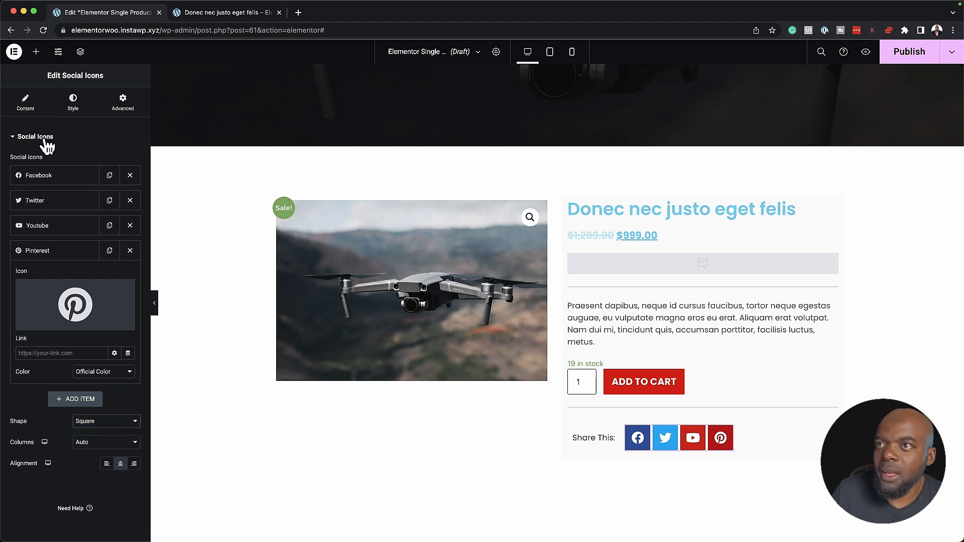
# Style the social icons with a size of 12 px, padding of 0.6 and spacing of 6
pyautogui.click(78, 107)
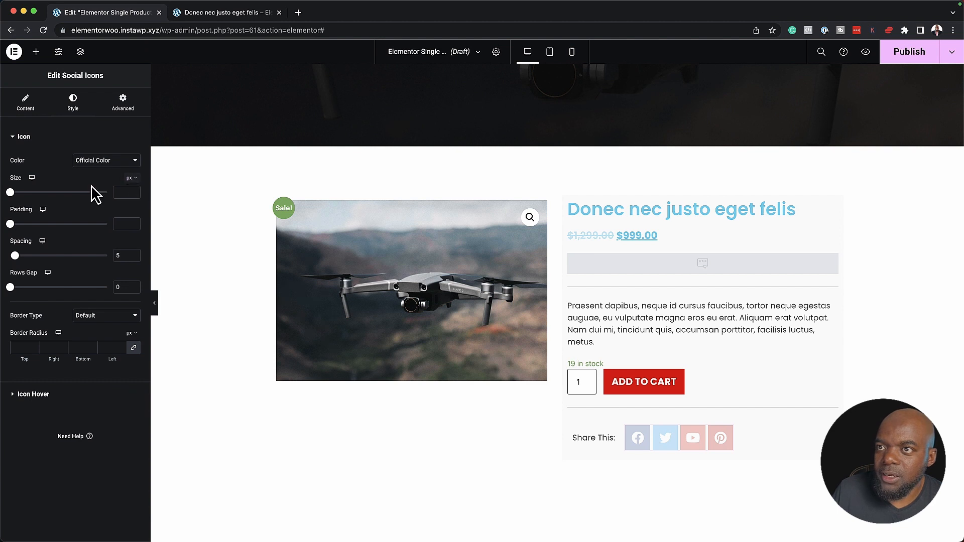
pyautogui.moveTo(10, 192); pyautogui.dragTo(13, 193)
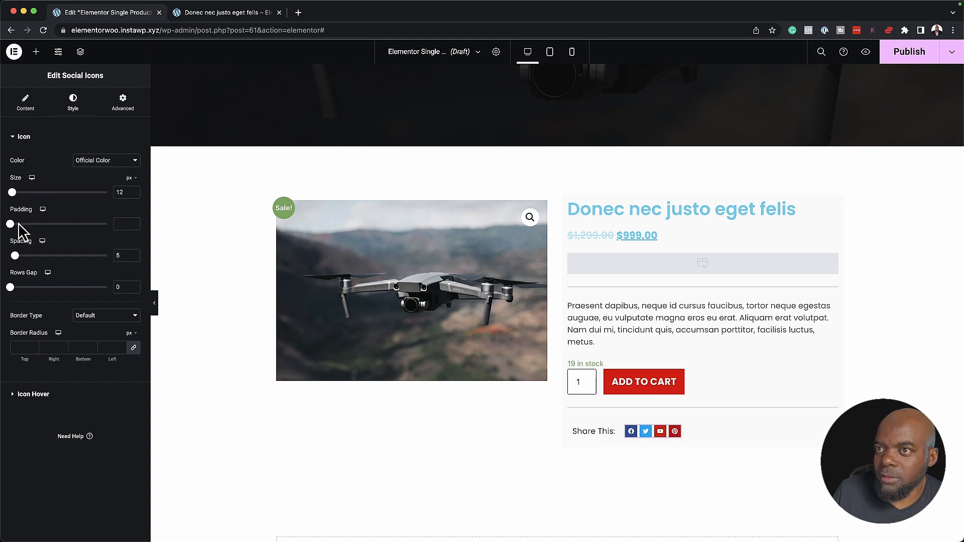
pyautogui.moveTo(11, 226); pyautogui.dragTo(22, 226)
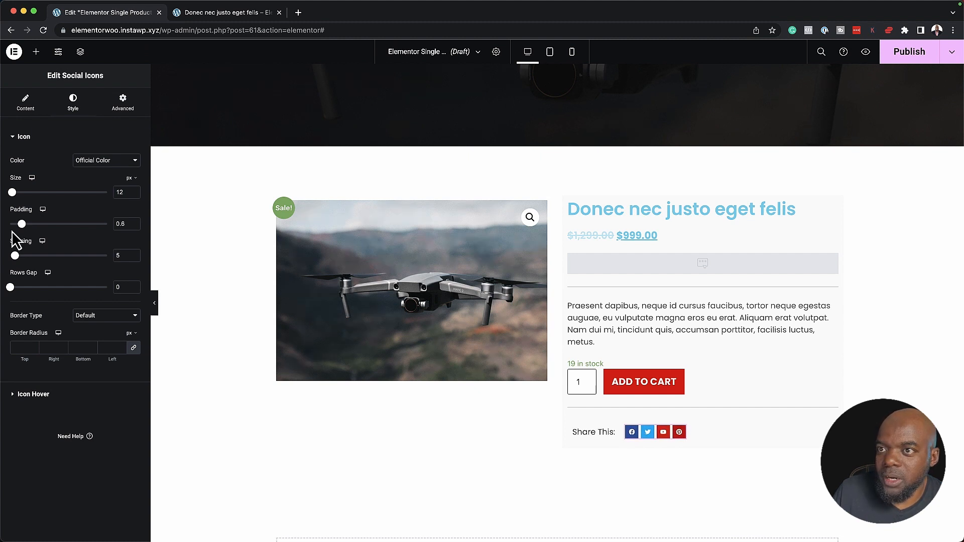
pyautogui.moveTo(16, 257); pyautogui.dragTo(16, 257)
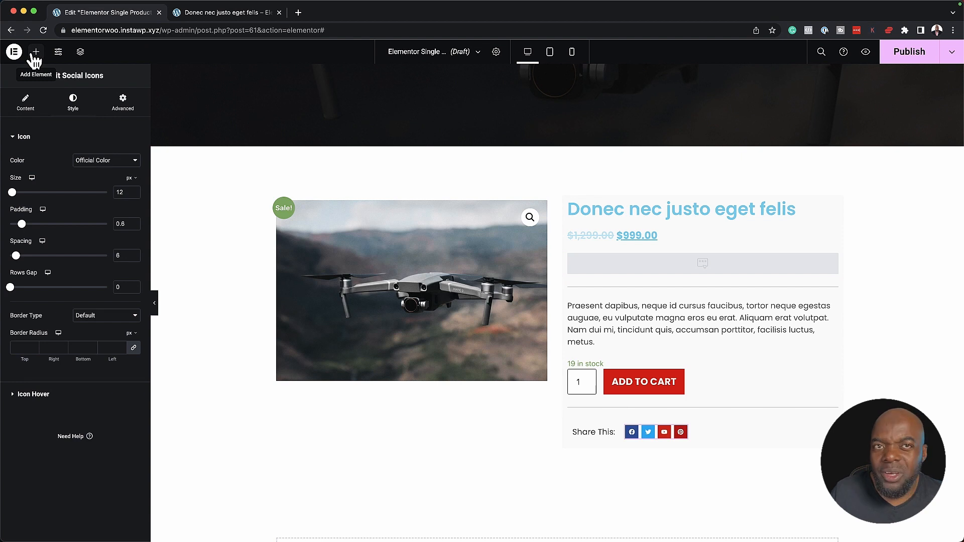
# Add an Additional Information widget below the Share This row in the product details container
pyautogui.click(36, 52)
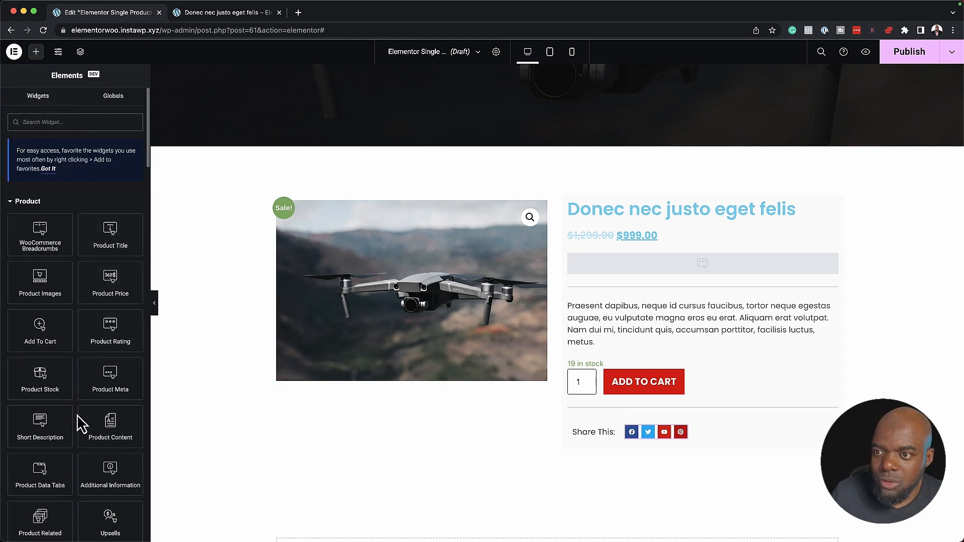
pyautogui.scroll(-2, 78, 417)
pyautogui.scroll(-1, 79, 417)
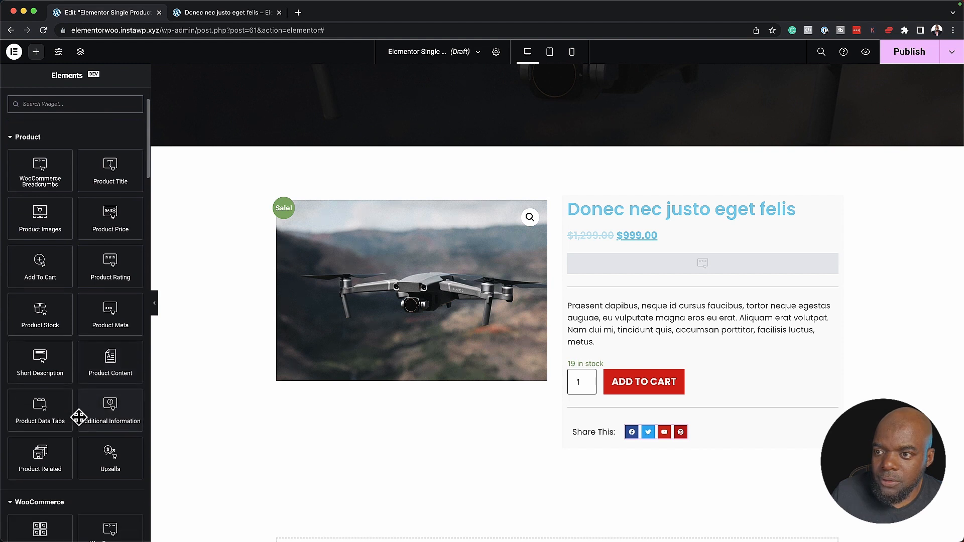
pyautogui.moveTo(108, 405); pyautogui.dragTo(656, 445)
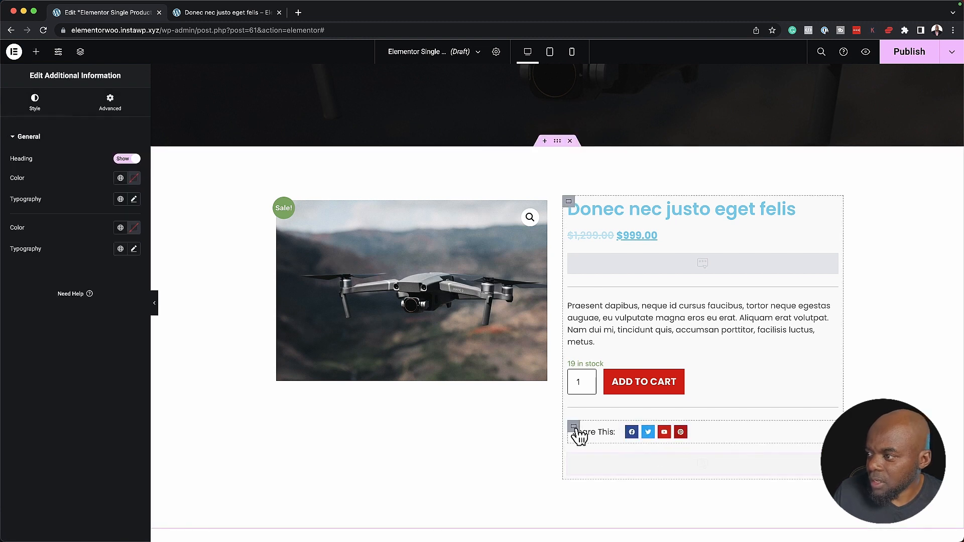
pyautogui.click(574, 428)
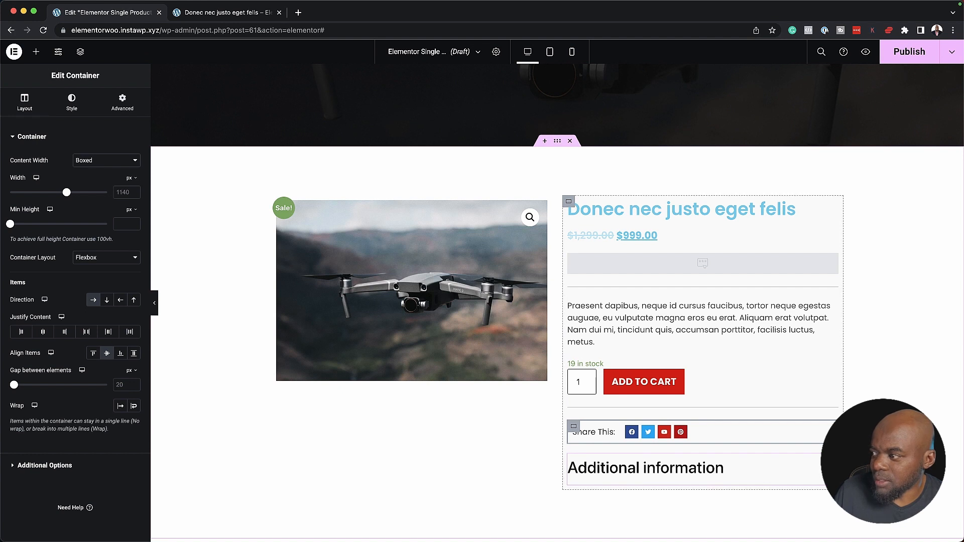
# Set the Additional information heading's typography to a size of 1.4 em and the Poppins font family
pyautogui.click(652, 468)
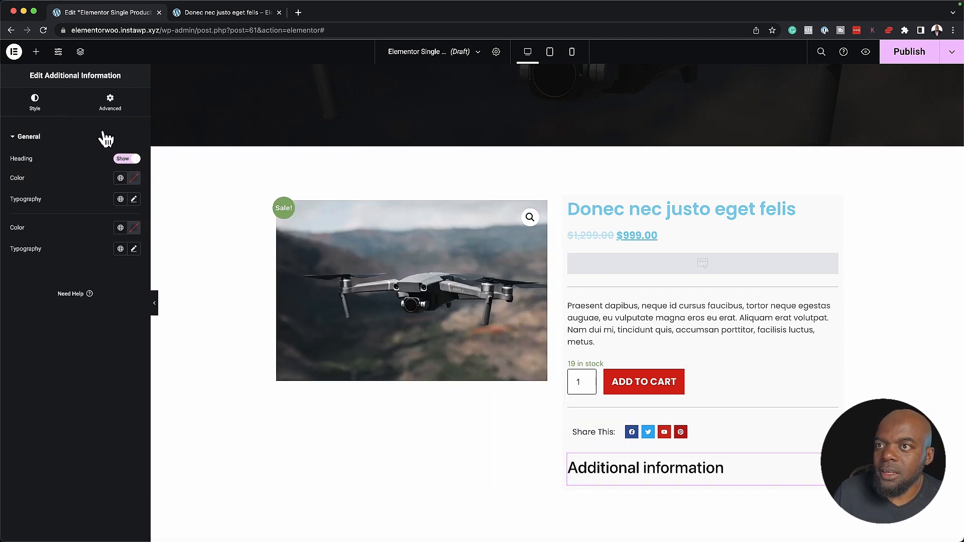
pyautogui.click(134, 200)
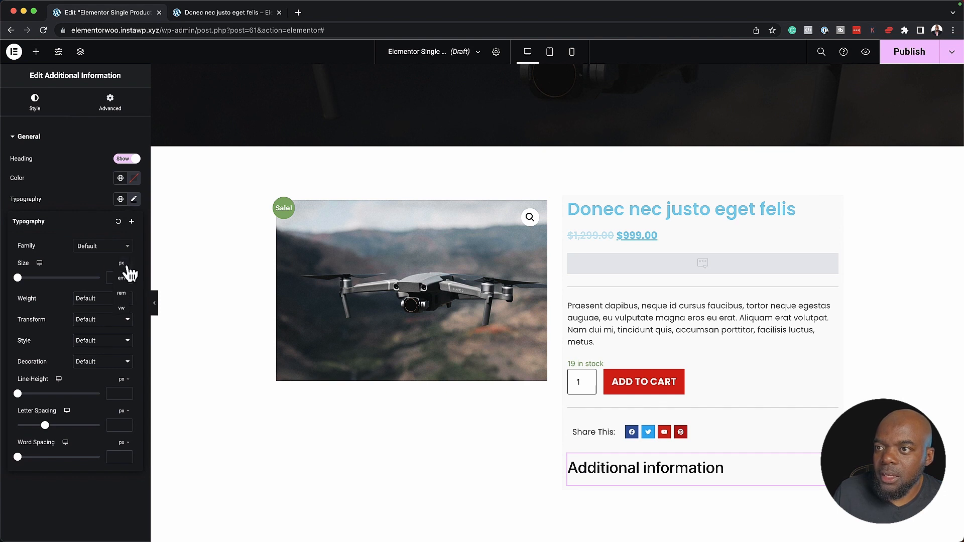
pyautogui.click(127, 279)
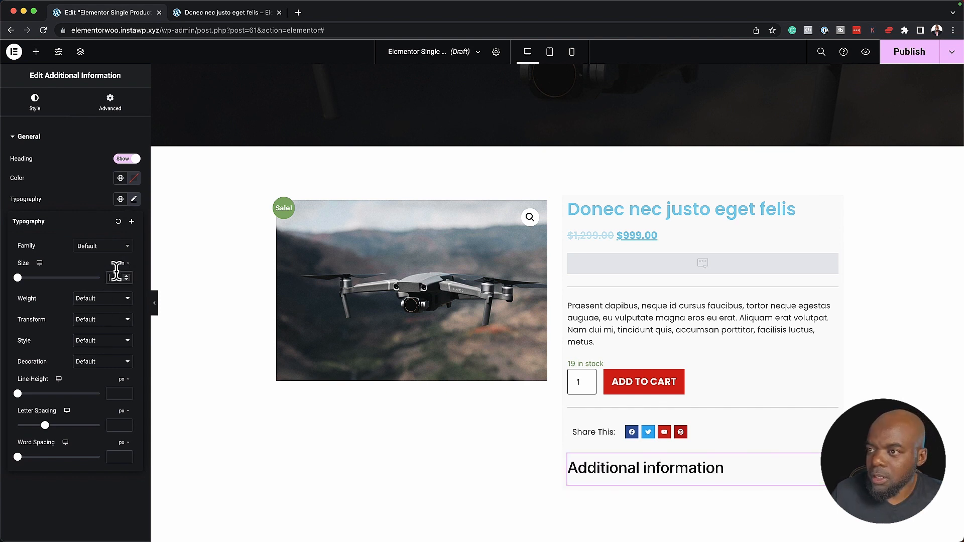
pyautogui.click(117, 277)
pyautogui.write('1.4')
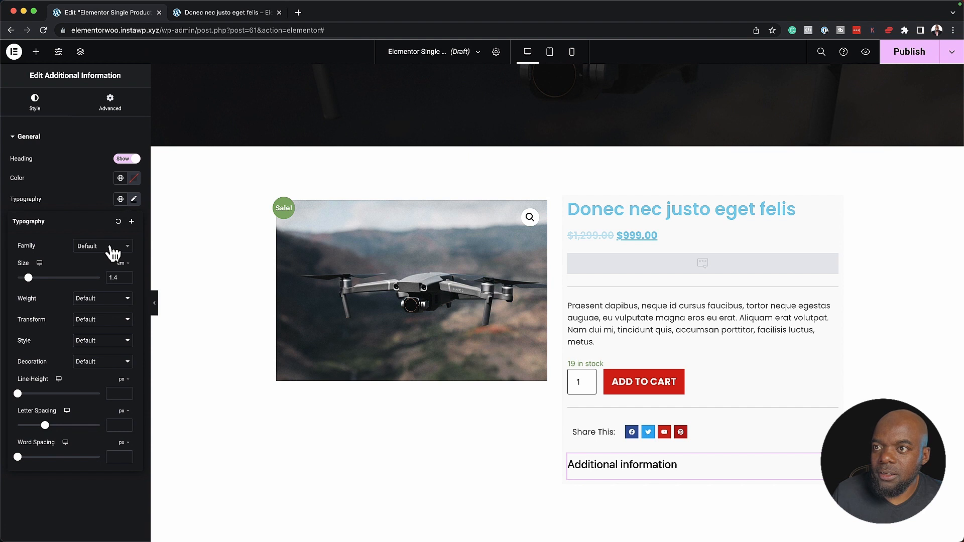
pyautogui.click(112, 247)
pyautogui.write('popp')
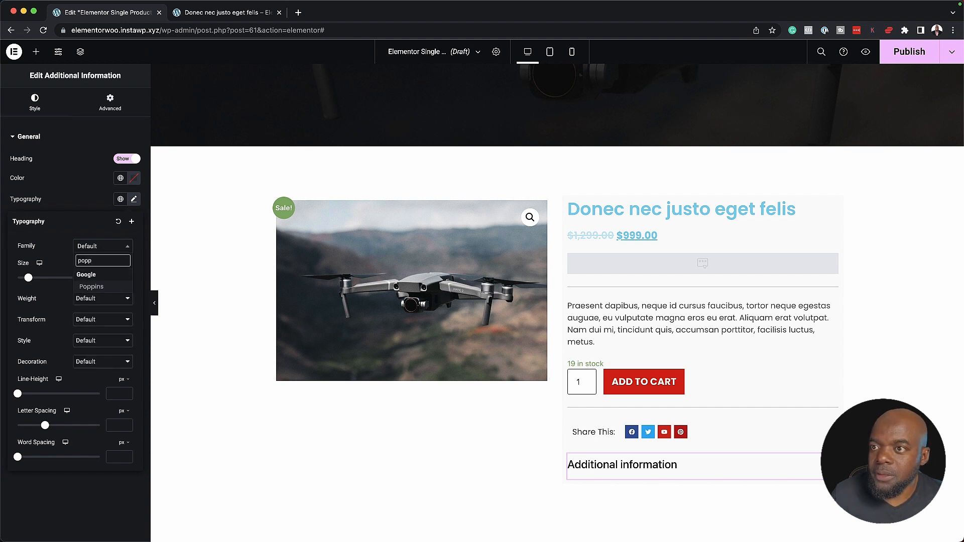
pyautogui.click(104, 286)
pyautogui.click(106, 500)
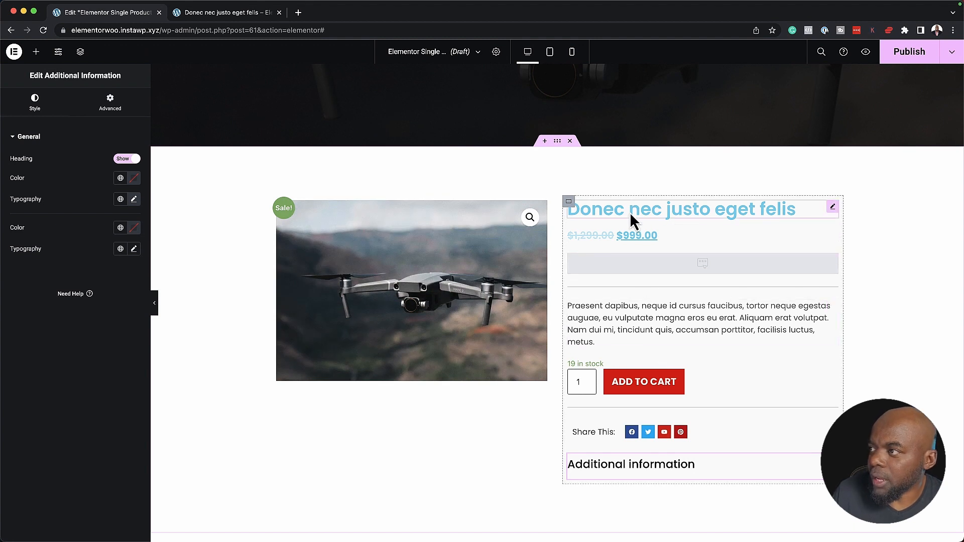
# Give the product details container 2% padding on all four sides
pyautogui.click(569, 202)
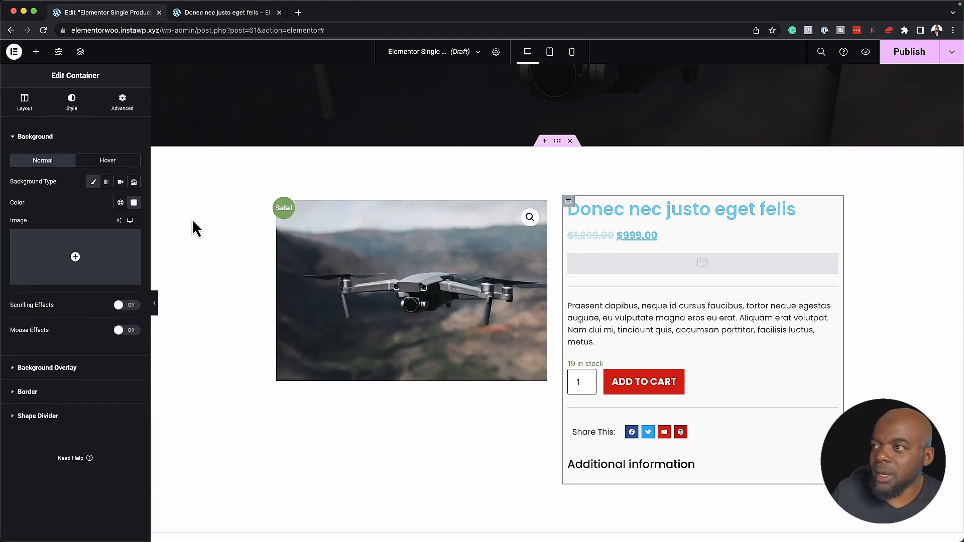
pyautogui.click(122, 111)
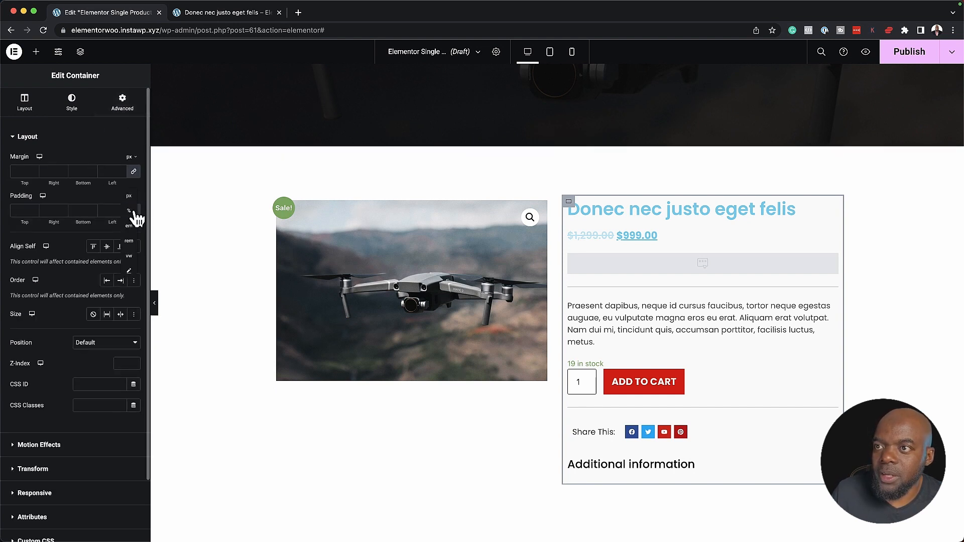
pyautogui.click(131, 210)
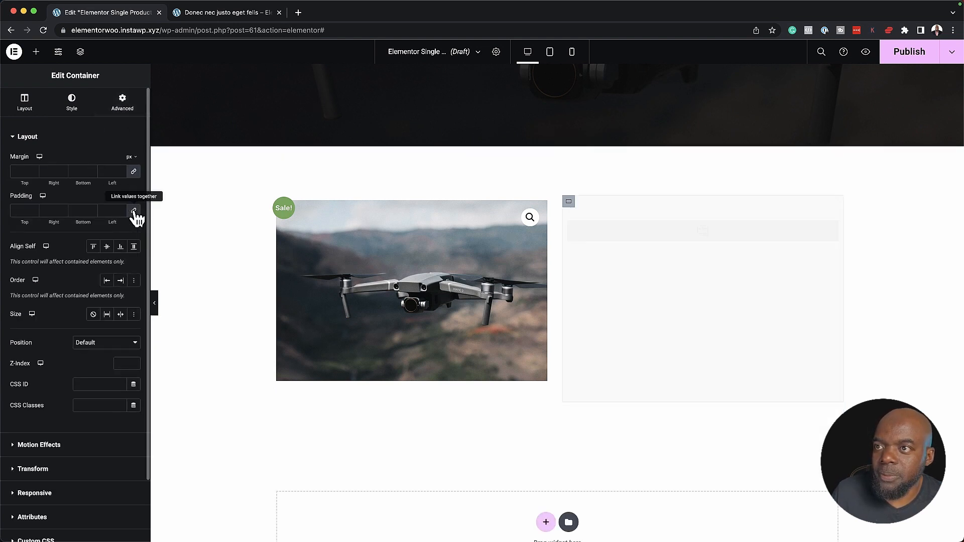
pyautogui.click(16, 210)
pyautogui.write('3')
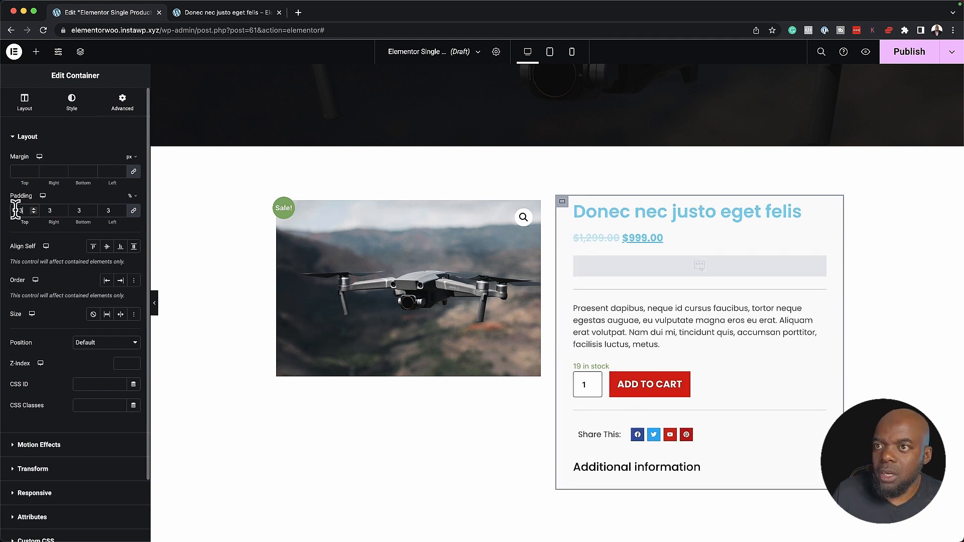
pyautogui.click(123, 214)
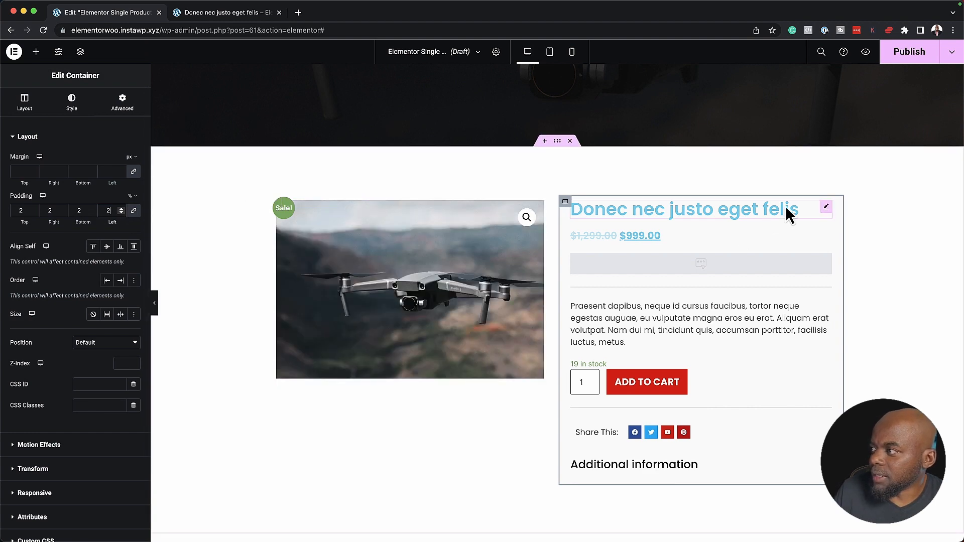
# Change the product title's text color from the global blue to near-black
pyautogui.click(827, 208)
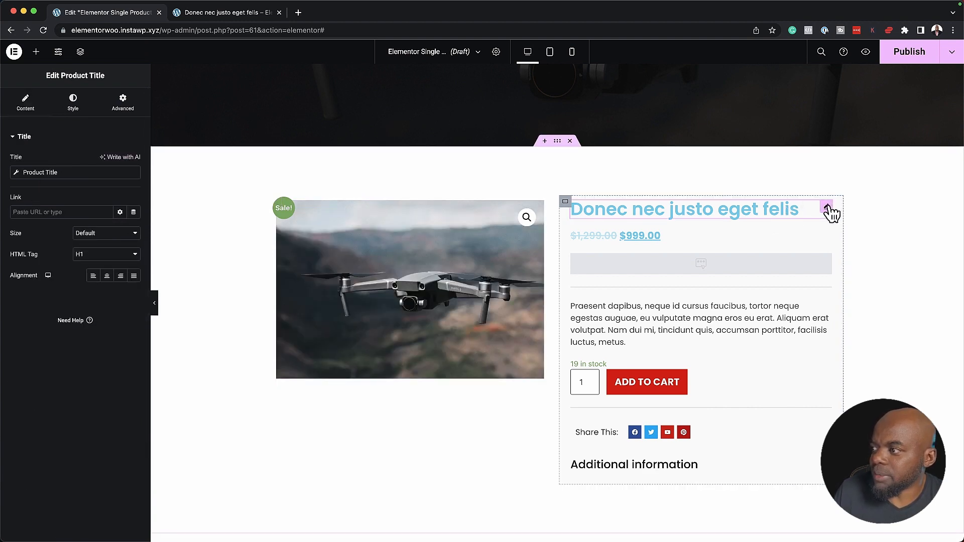
pyautogui.click(77, 102)
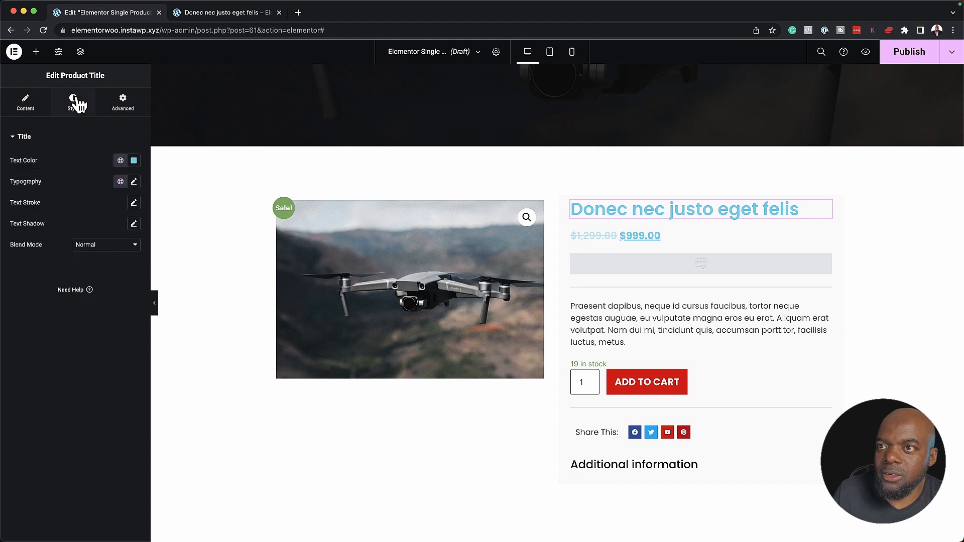
pyautogui.click(134, 160)
pyautogui.click(79, 245)
pyautogui.moveTo(80, 247); pyautogui.dragTo(77, 266)
pyautogui.click(100, 186)
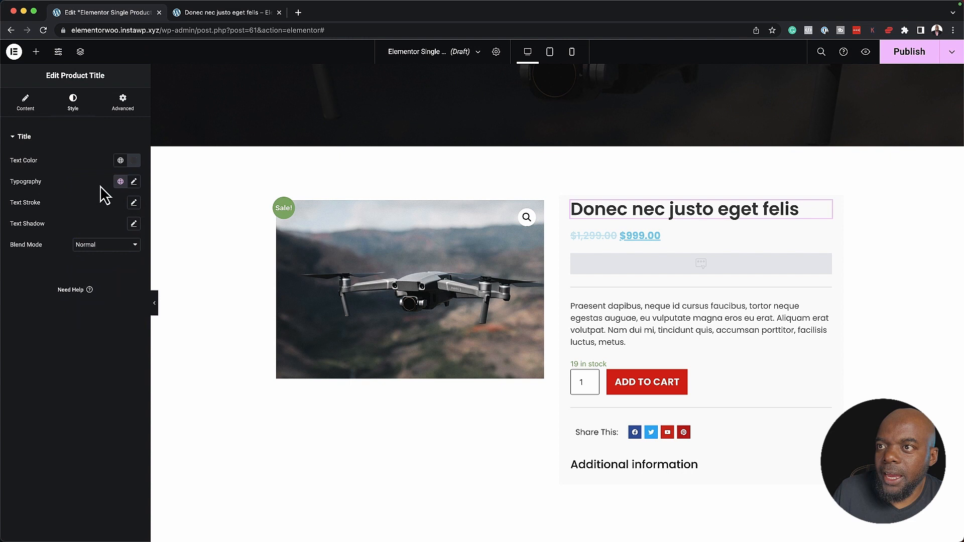
# Set the product title's font weight to 300 (Light)
pyautogui.click(134, 182)
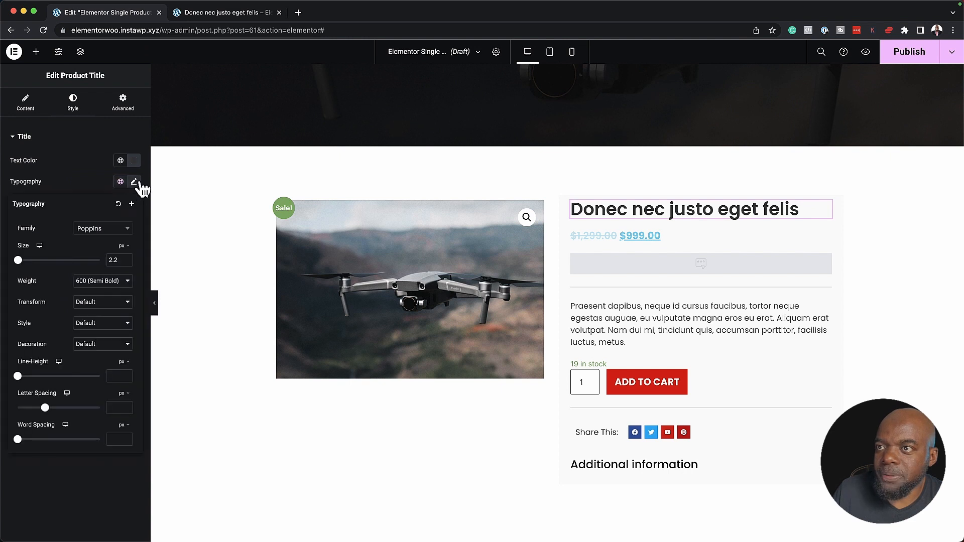
pyautogui.click(103, 283)
pyautogui.click(133, 258)
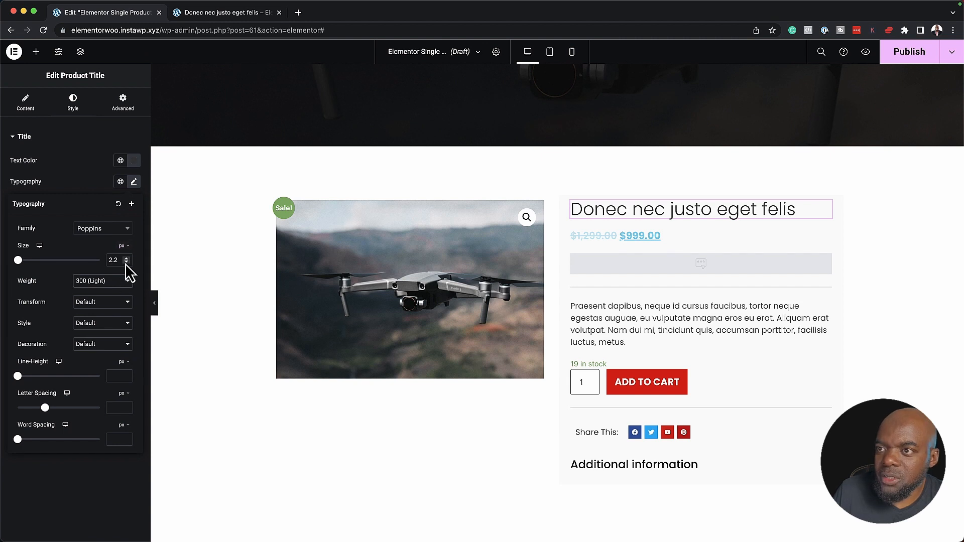
# Reduce the product title's font size to 1.6
pyautogui.click(126, 262)
pyautogui.click(126, 262)
pyautogui.click(126, 258)
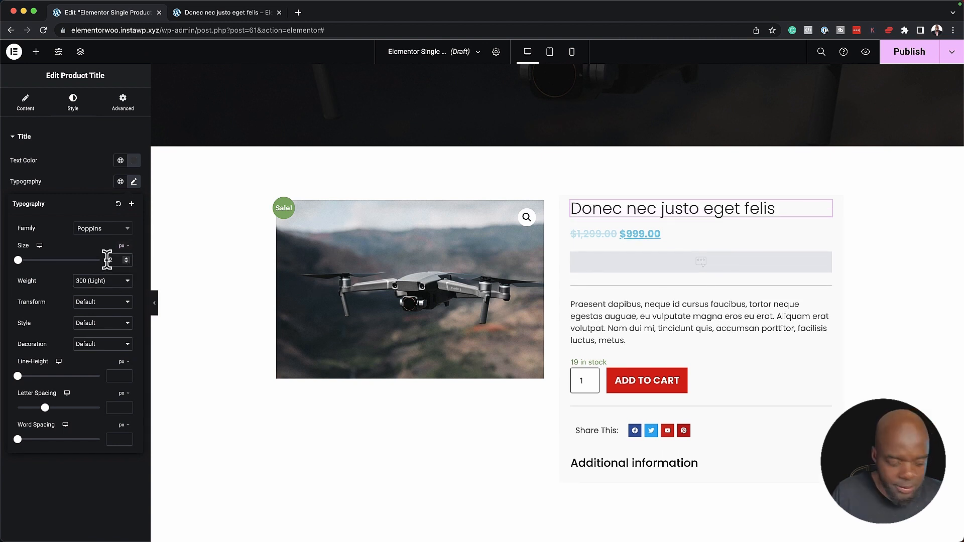
pyautogui.click(107, 259)
pyautogui.write('1.')
pyautogui.press('BackSpace')
pyautogui.write('6')
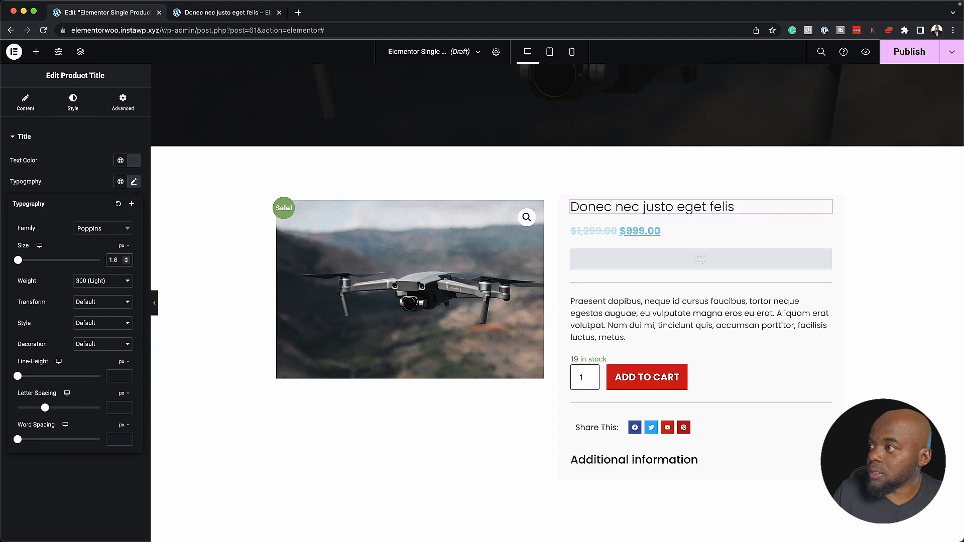
# Transform the product title to Uppercase and set its letter spacing to 3.8 px
pyautogui.click(117, 302)
pyautogui.click(95, 316)
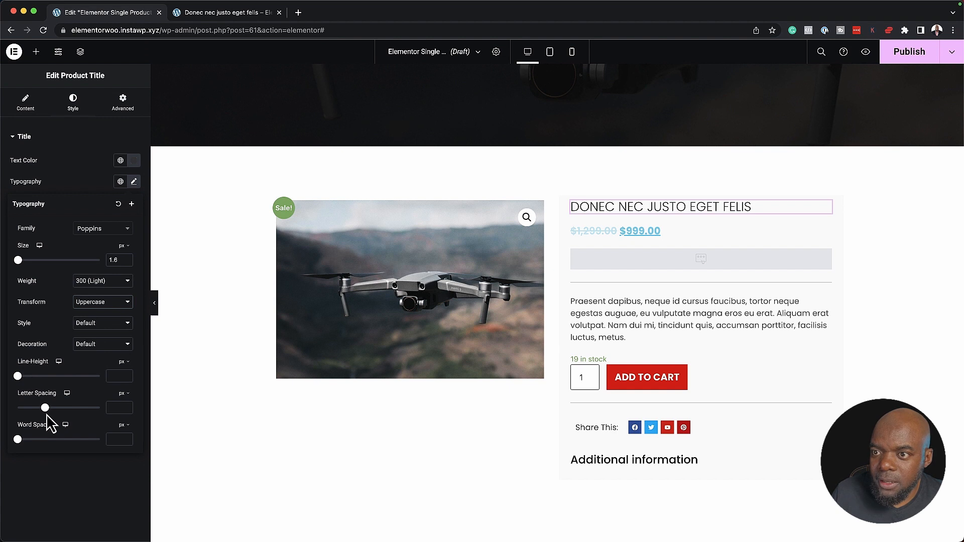
pyautogui.moveTo(46, 408); pyautogui.dragTo(66, 408)
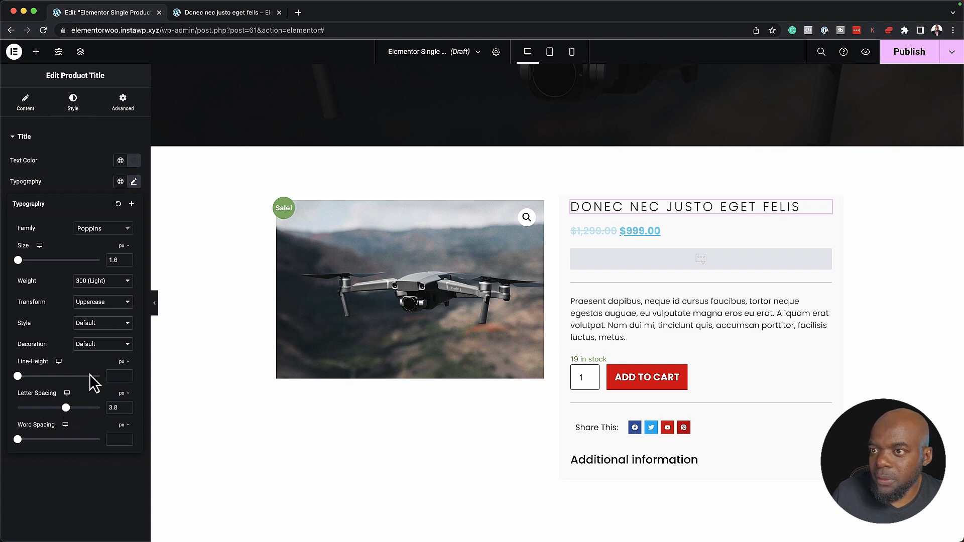
# Set the product title's font size to 2 and its line height to 1.3 em
pyautogui.doubleClick(116, 260)
pyautogui.write('2')
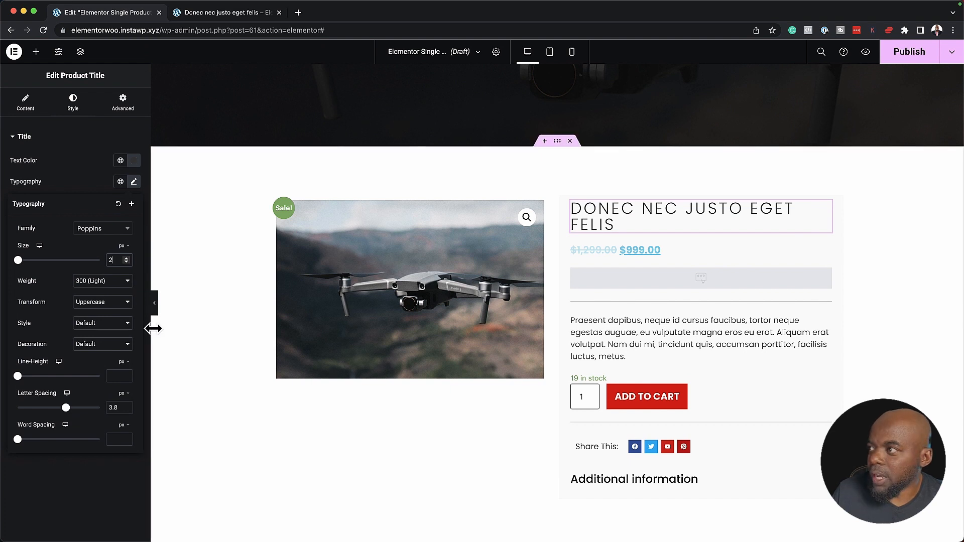
pyautogui.click(124, 362)
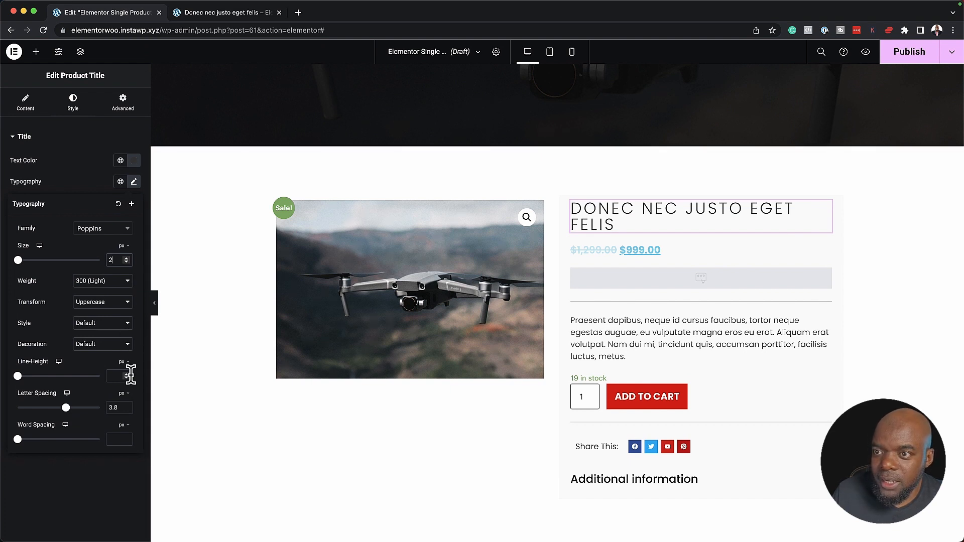
pyautogui.click(129, 380)
pyautogui.click(119, 378)
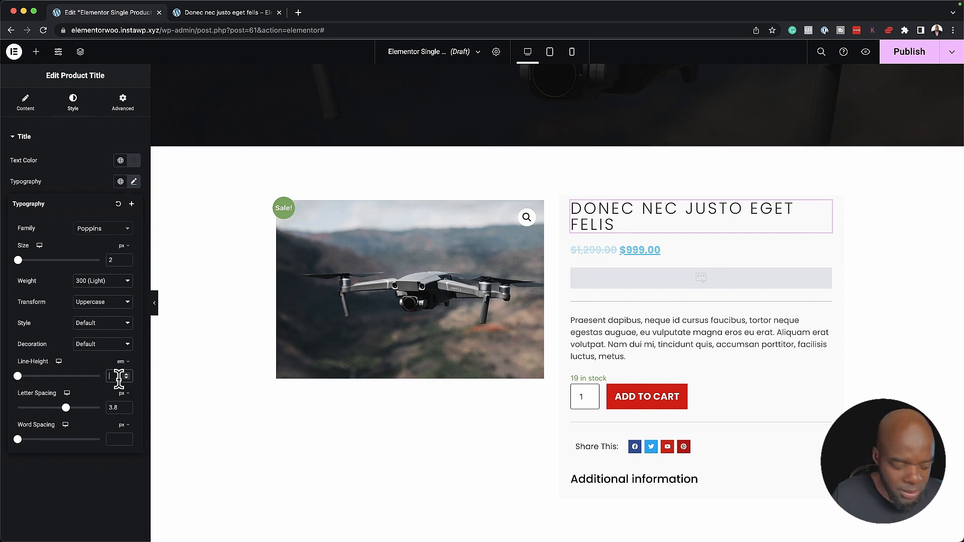
pyautogui.write('1.3')
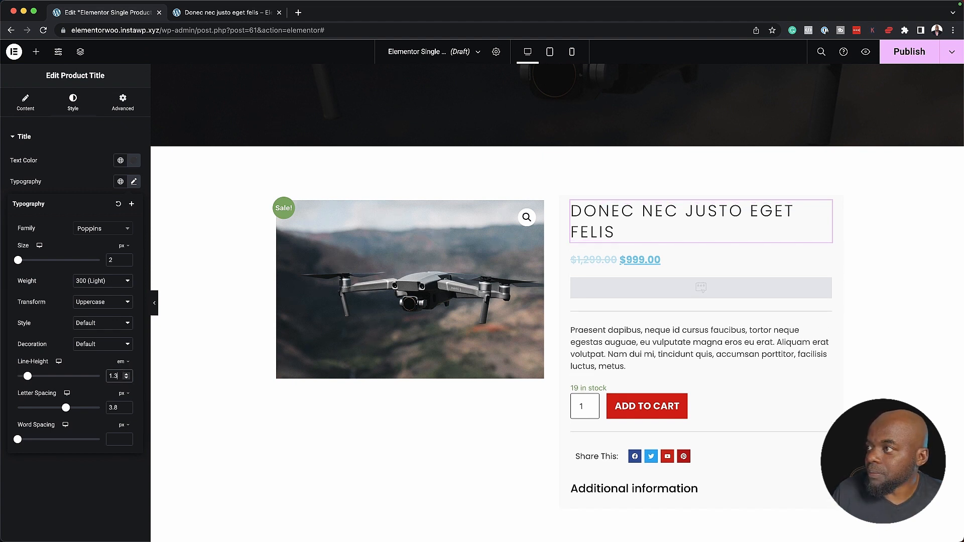
# Refine the product title's typography to font size 1.8, line height 1.2 em and letter spacing 2.8 px
pyautogui.press('BackSpace')
pyautogui.write('2')
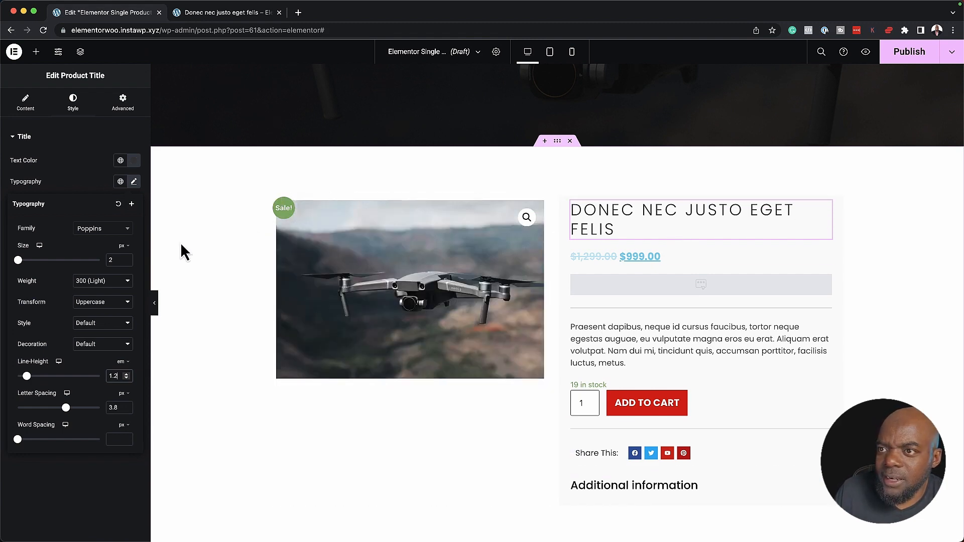
pyautogui.doubleClick(117, 260)
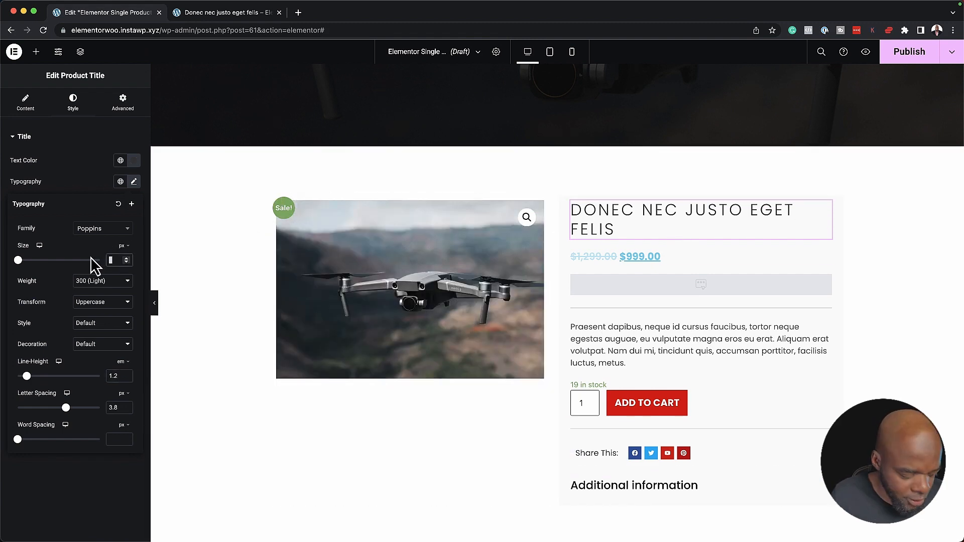
pyautogui.write('1.8')
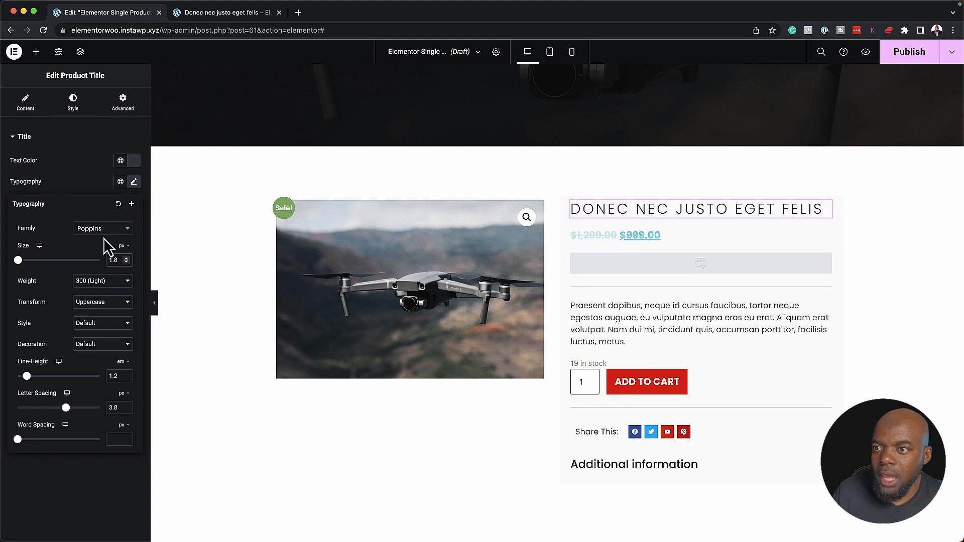
pyautogui.moveTo(69, 411); pyautogui.dragTo(63, 415)
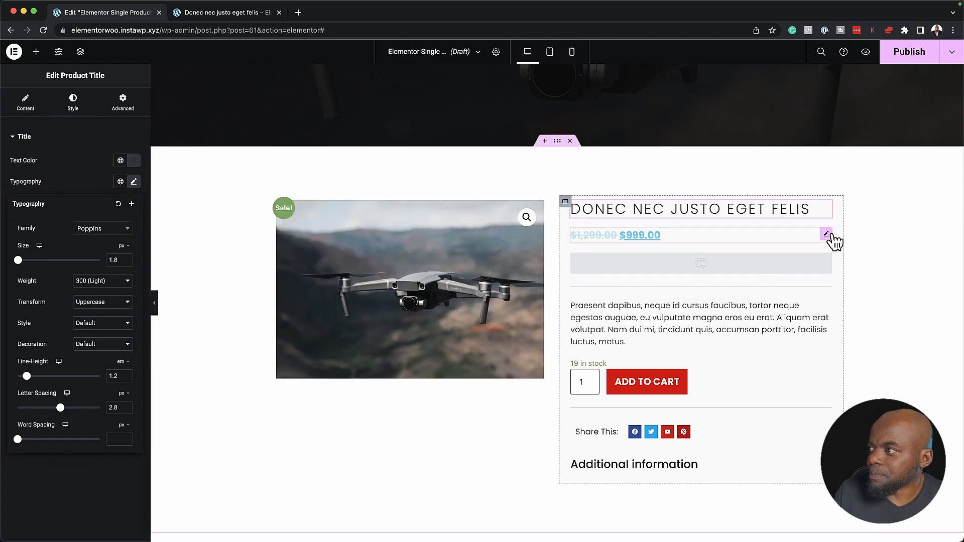
# Change the product price's text color to dark grey #3B3B3B
pyautogui.click(827, 235)
pyautogui.click(133, 240)
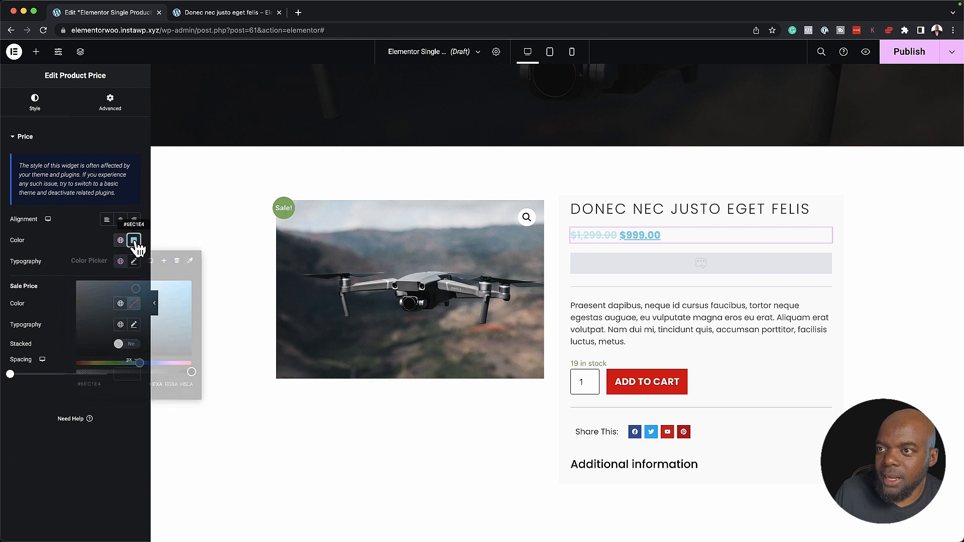
pyautogui.moveTo(122, 299); pyautogui.dragTo(69, 346)
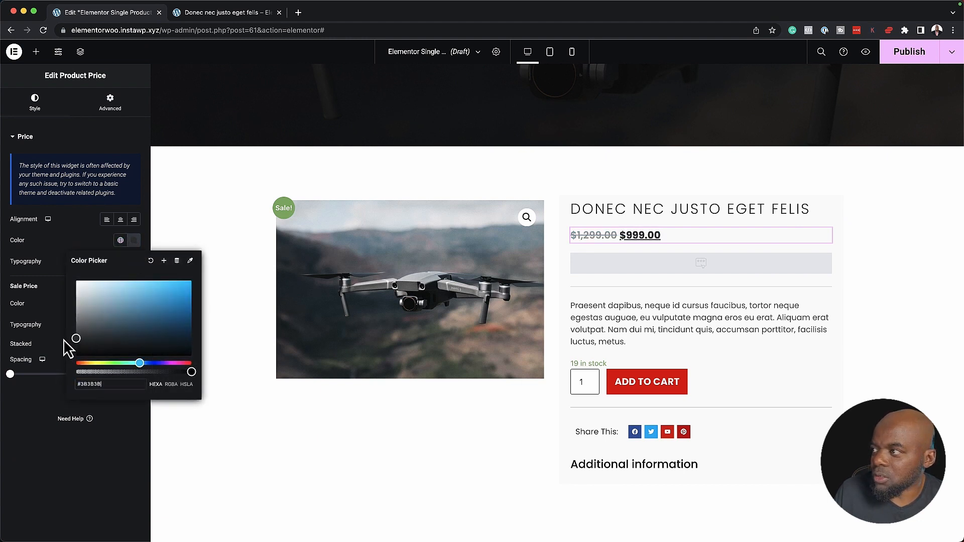
pyautogui.click(26, 411)
# Set the product price's font weight to 300 (Light) and its font size to 1.3 em
pyautogui.click(134, 261)
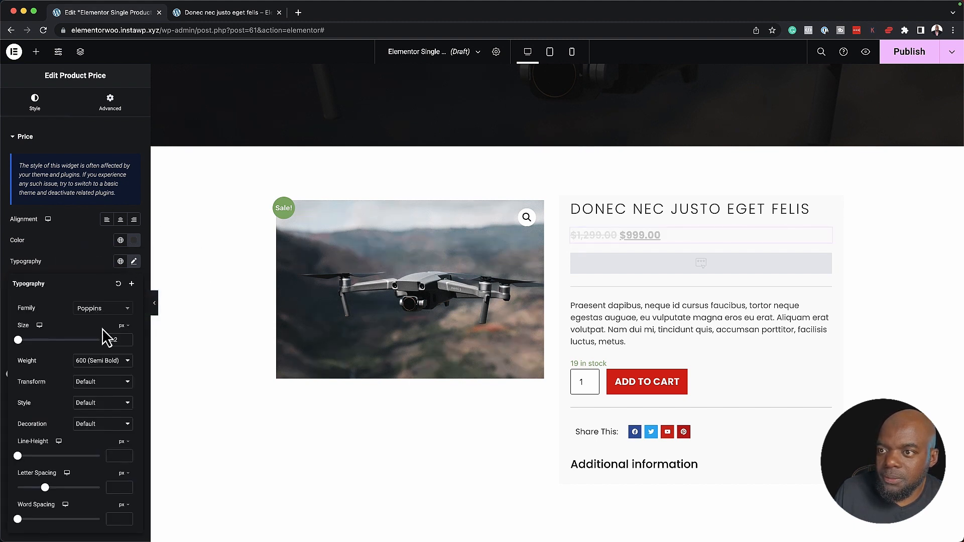
pyautogui.click(102, 361)
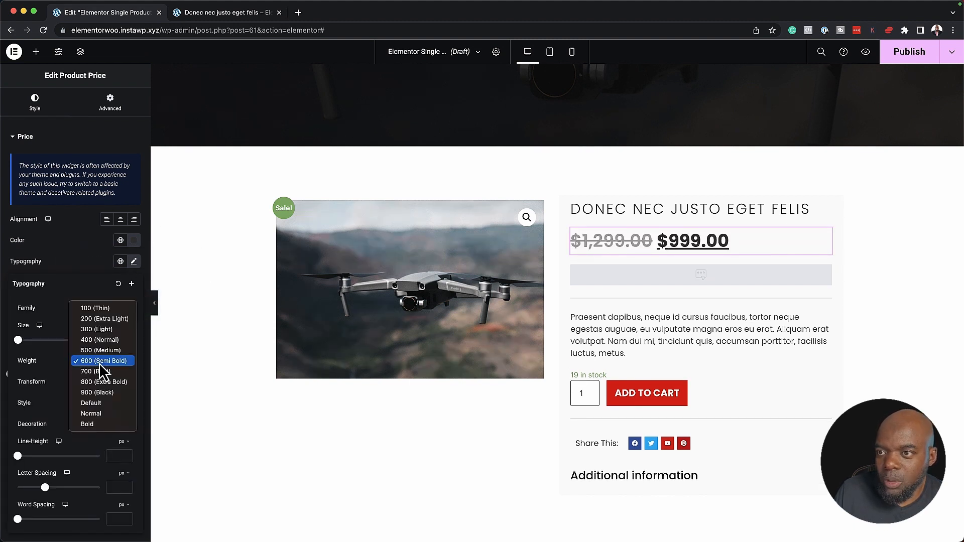
pyautogui.click(119, 330)
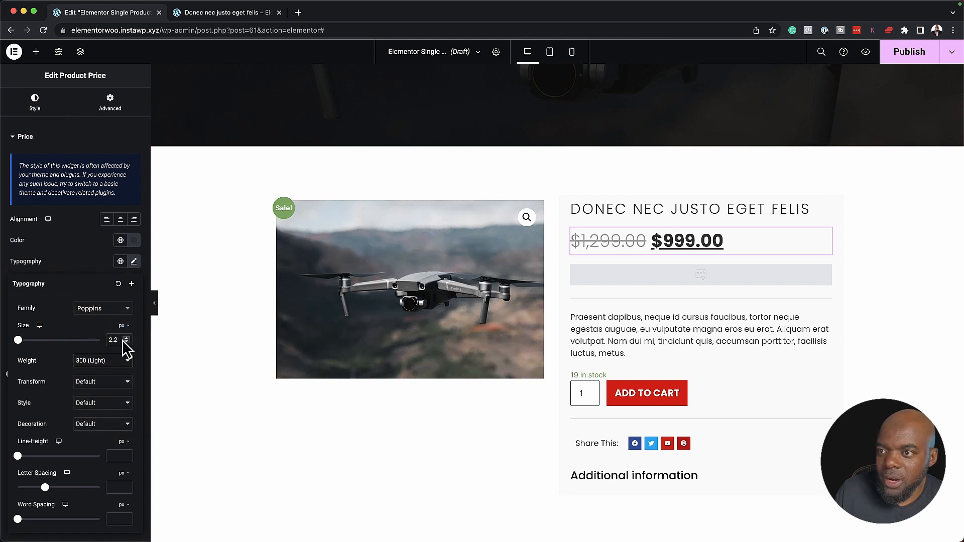
pyautogui.click(127, 327)
pyautogui.click(121, 326)
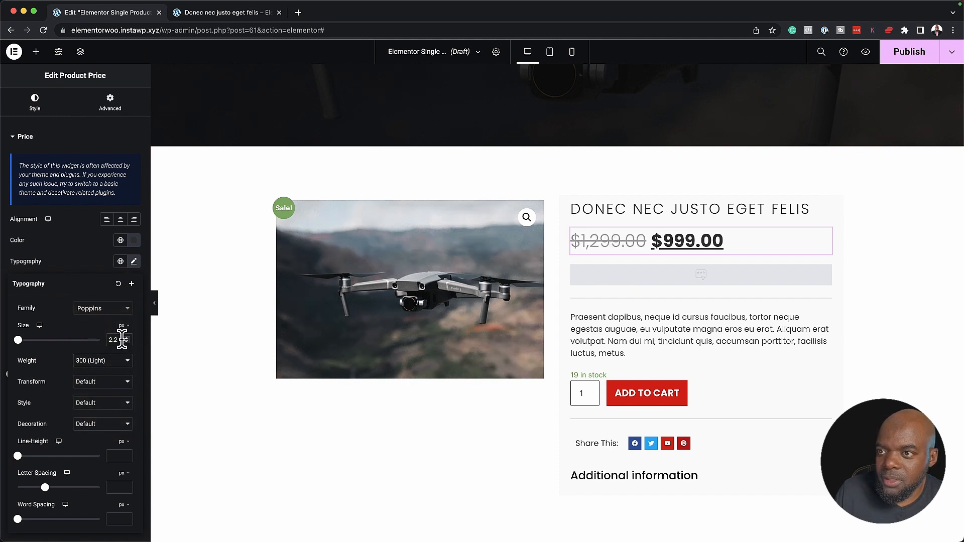
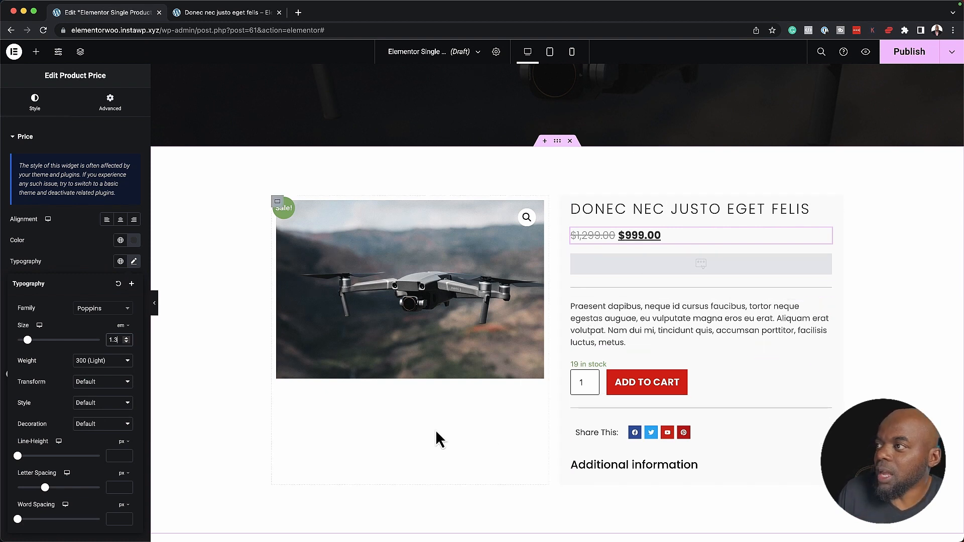
# Add a single-column Flexbox container with downward direction below the product section
pyautogui.scroll(-3, 438, 451)
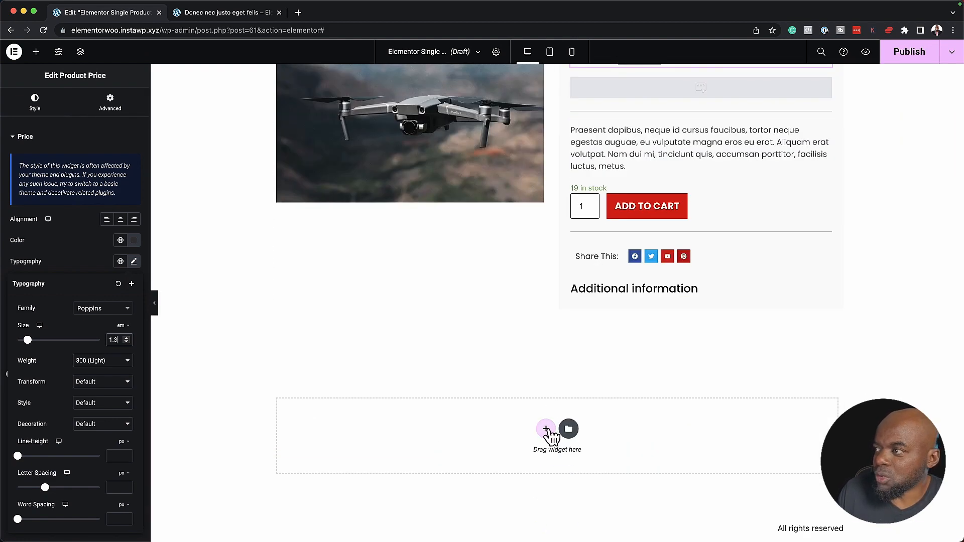
pyautogui.click(547, 430)
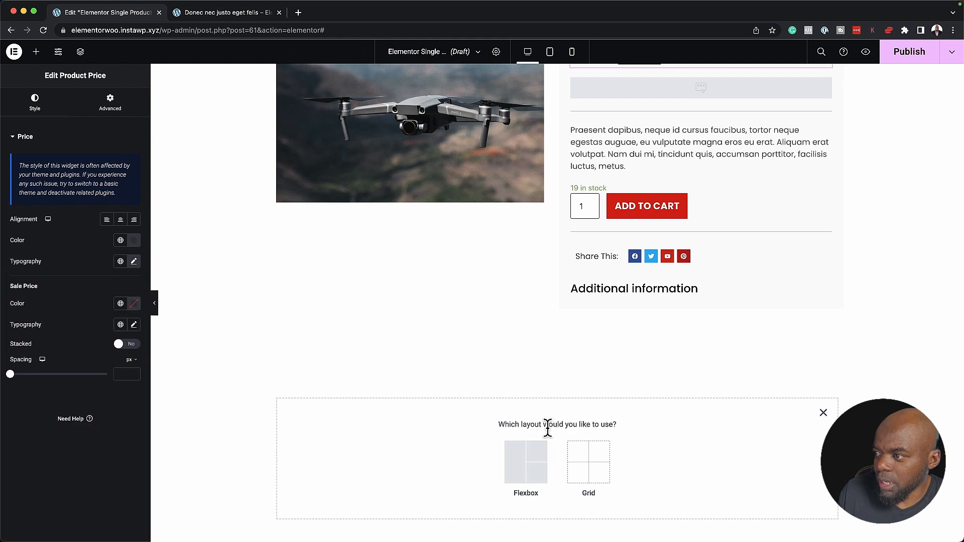
pyautogui.click(525, 463)
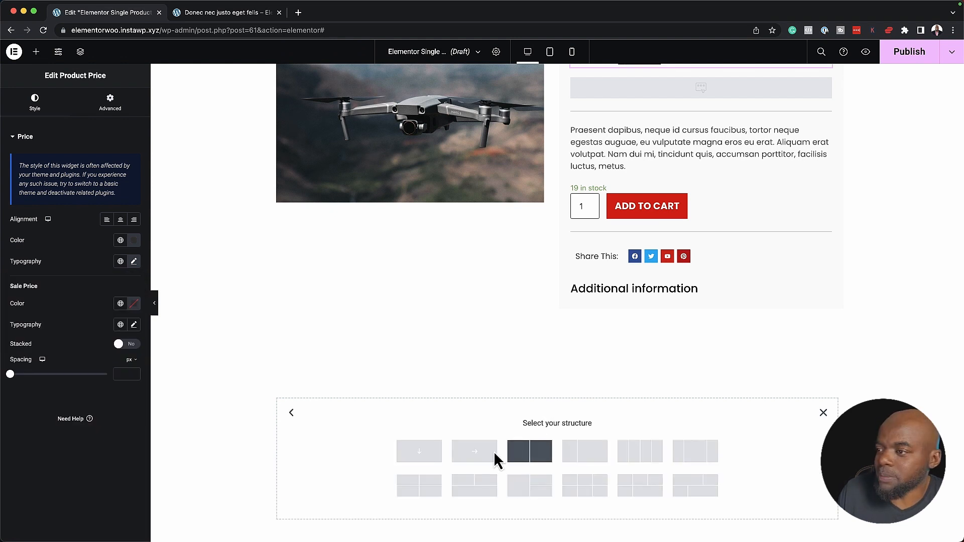
pyautogui.click(431, 461)
pyautogui.scroll(1, 468, 315)
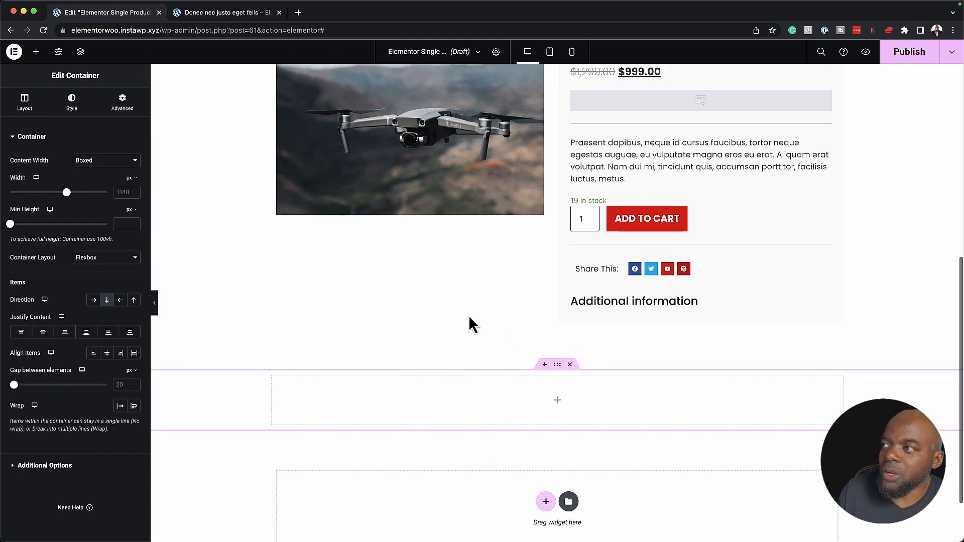
# Give the new empty container a classic background in light grey #F1F1F1
pyautogui.scroll(3, 469, 315)
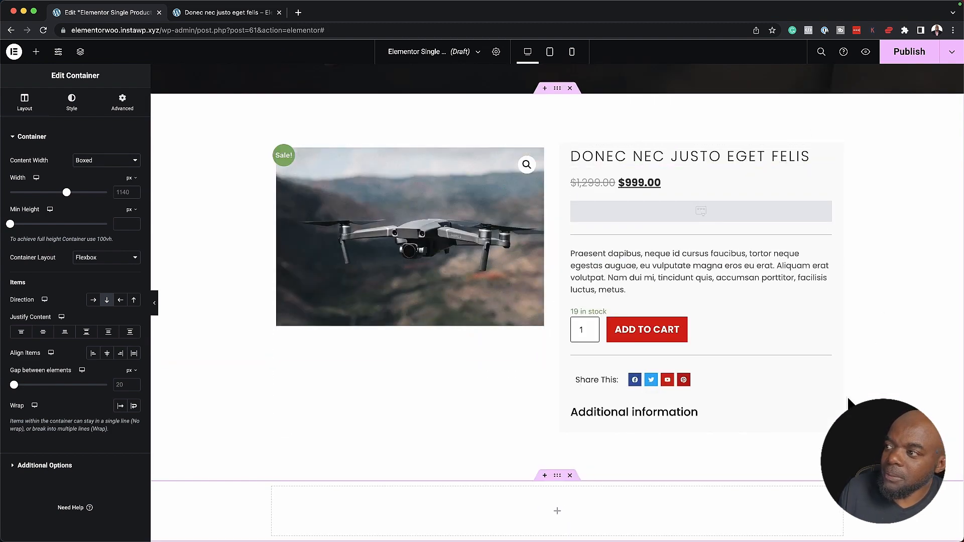
pyautogui.scroll(-1, 624, 499)
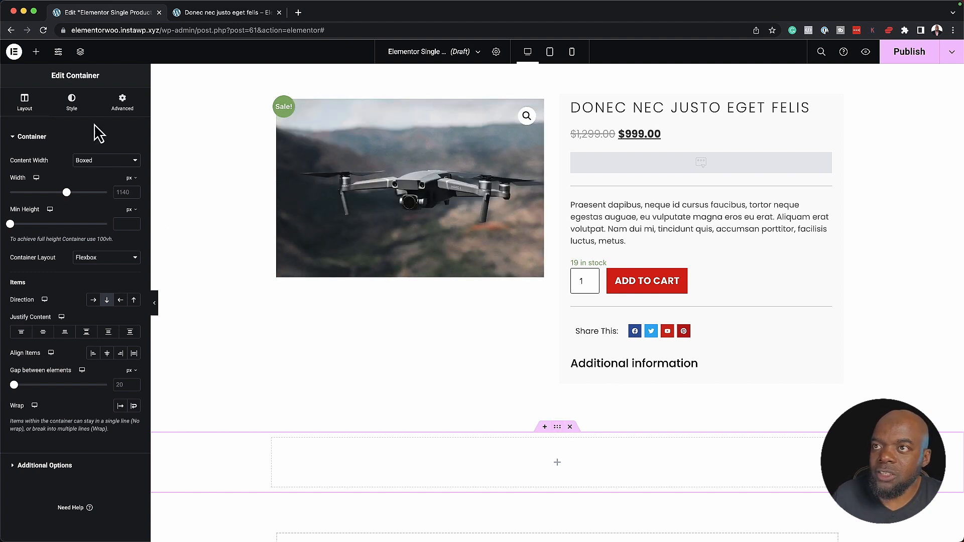
pyautogui.click(79, 111)
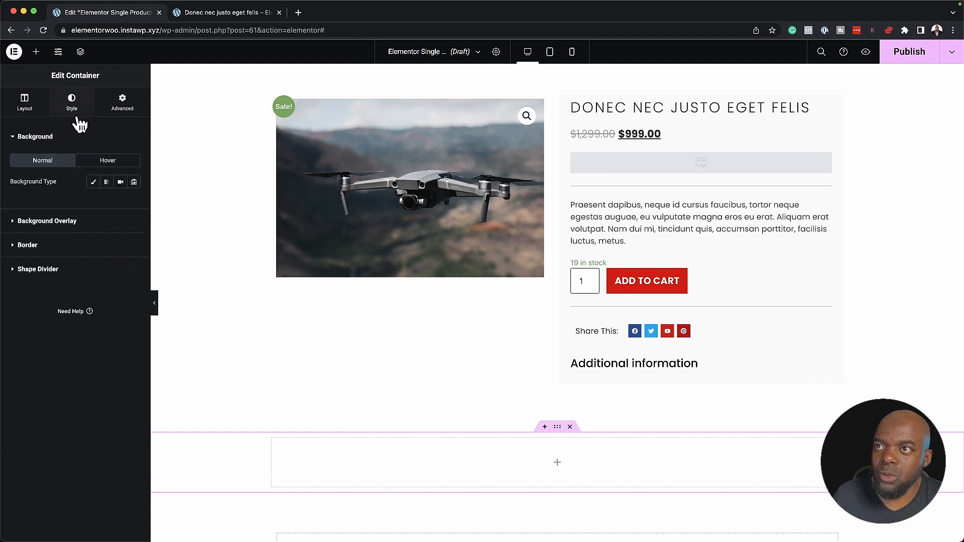
pyautogui.click(93, 182)
pyautogui.click(133, 202)
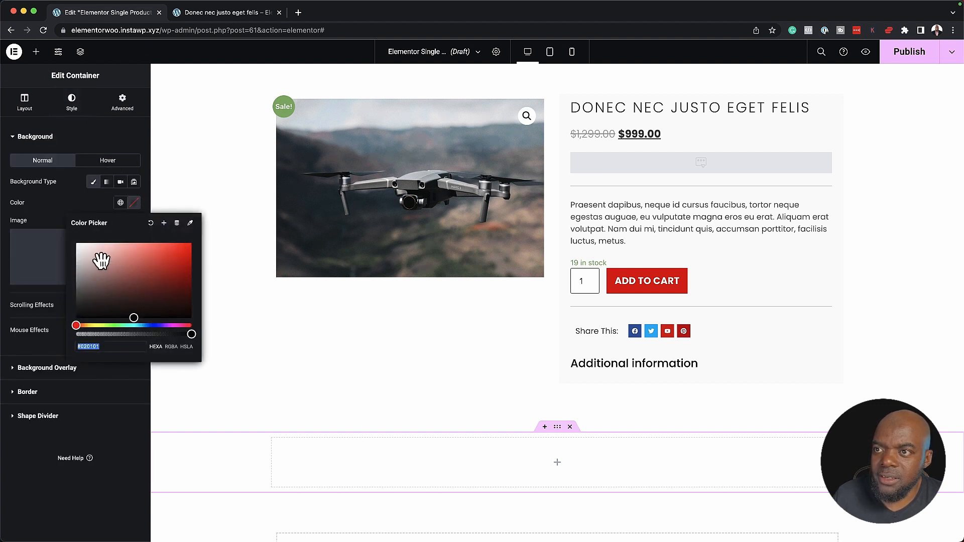
pyautogui.write('#F1F1F1')
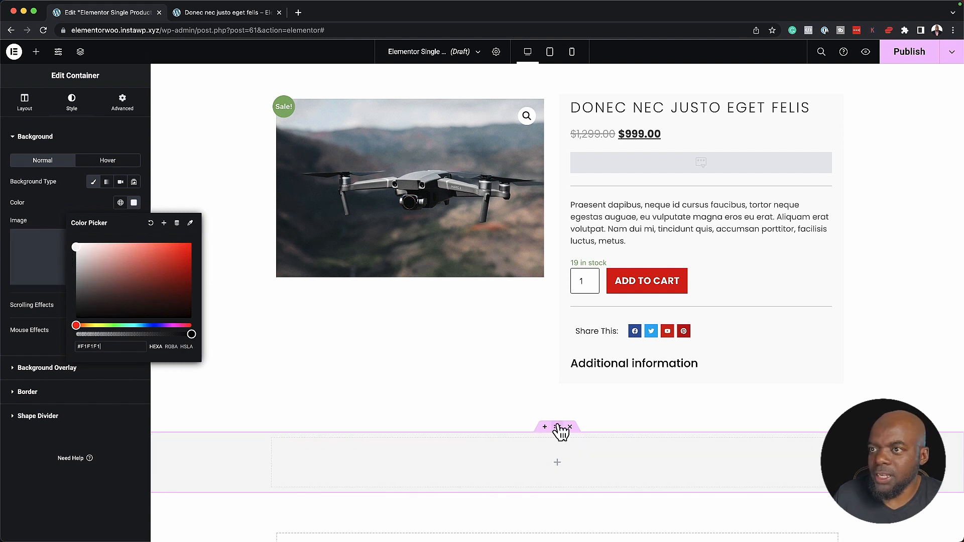
pyautogui.click(124, 102)
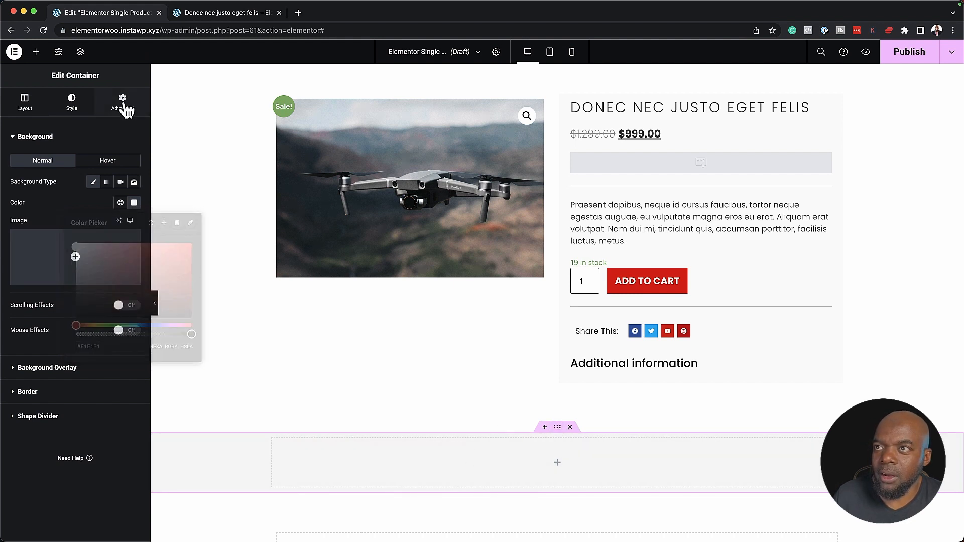
# Unlink the grey container's padding values and set its top and bottom padding to 6%
pyautogui.click(124, 103)
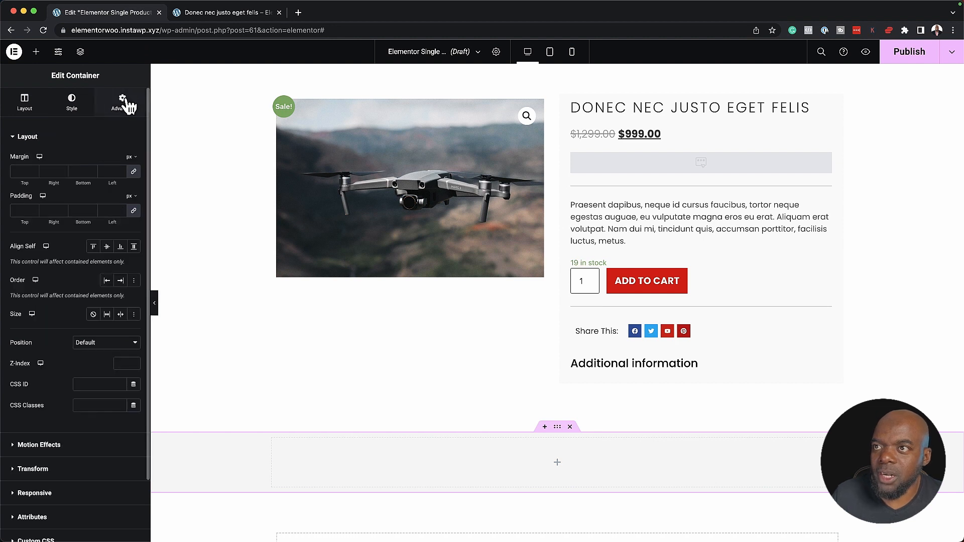
pyautogui.click(135, 211)
pyautogui.click(129, 196)
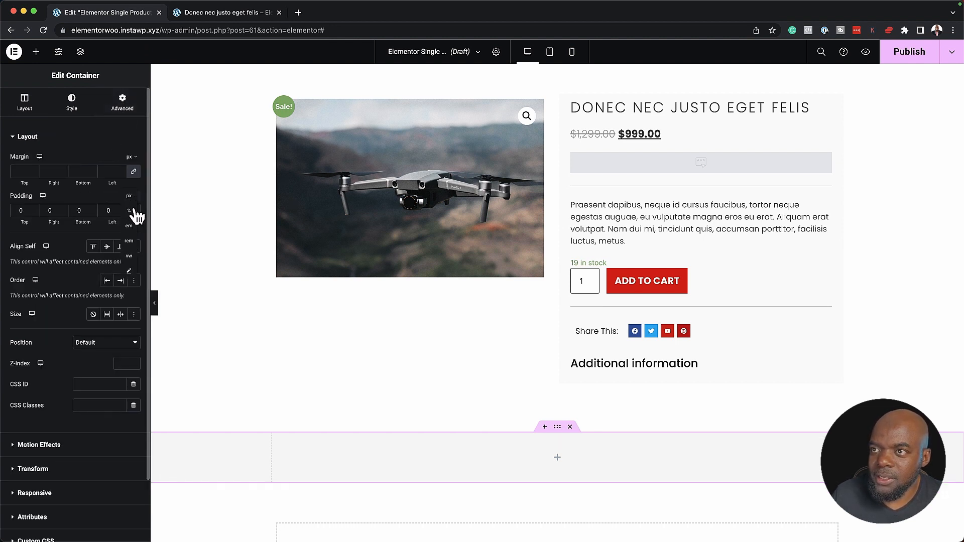
pyautogui.click(130, 211)
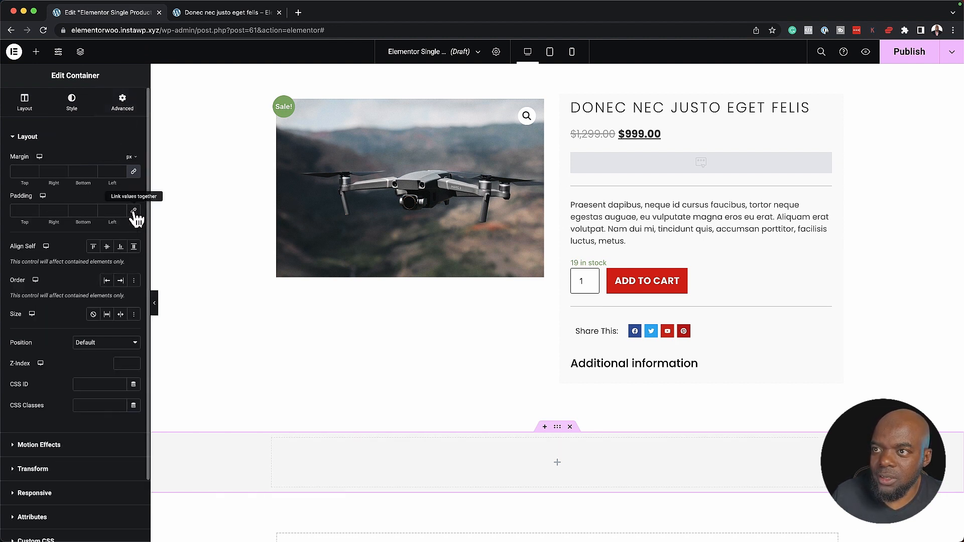
pyautogui.click(17, 210)
pyautogui.write('6')
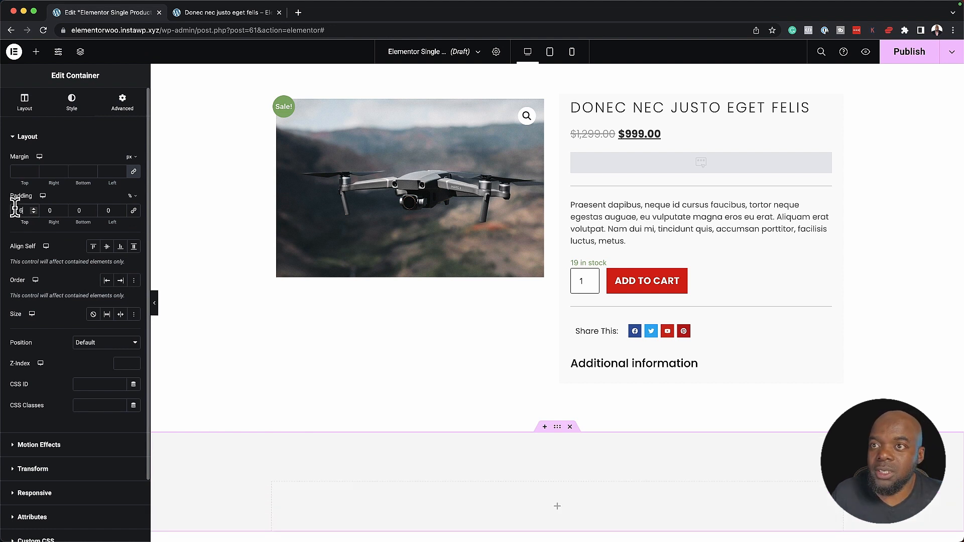
pyautogui.doubleClick(71, 210)
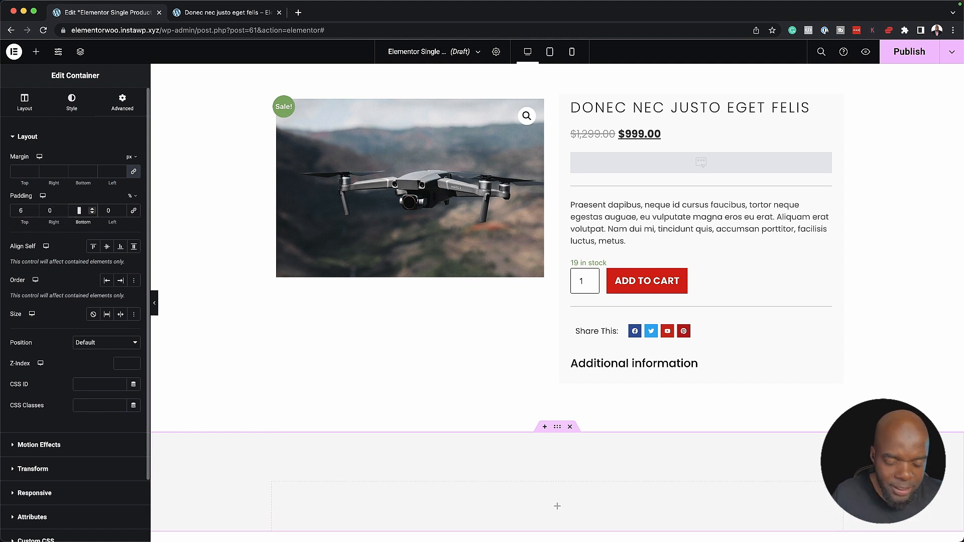
pyautogui.write('6')
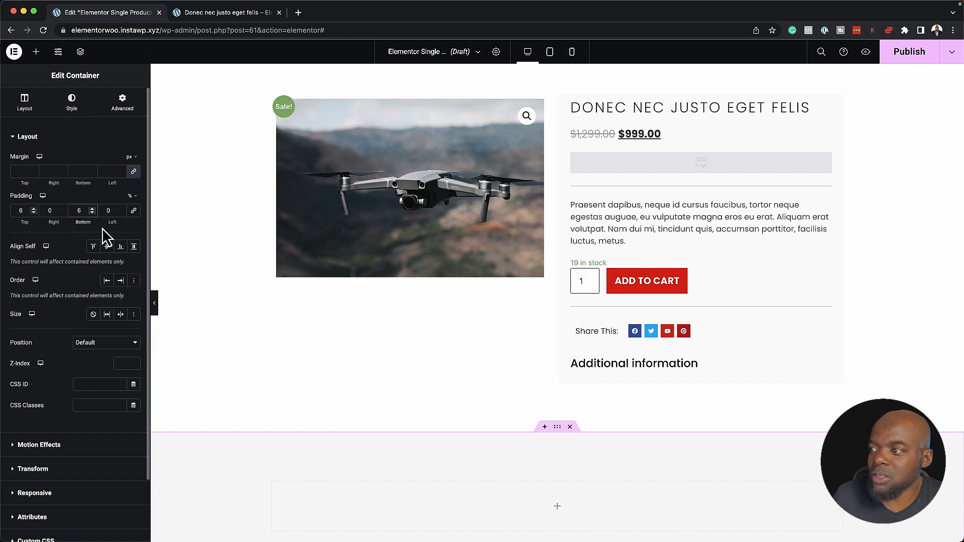
# Insert the Product Data Tabs widget into the grey container below the product section
pyautogui.scroll(-5, 478, 427)
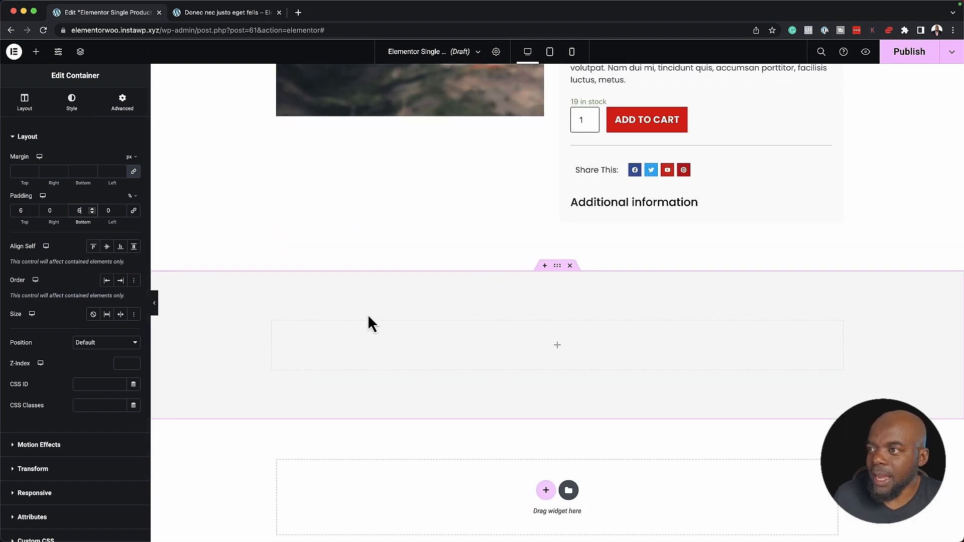
pyautogui.click(36, 52)
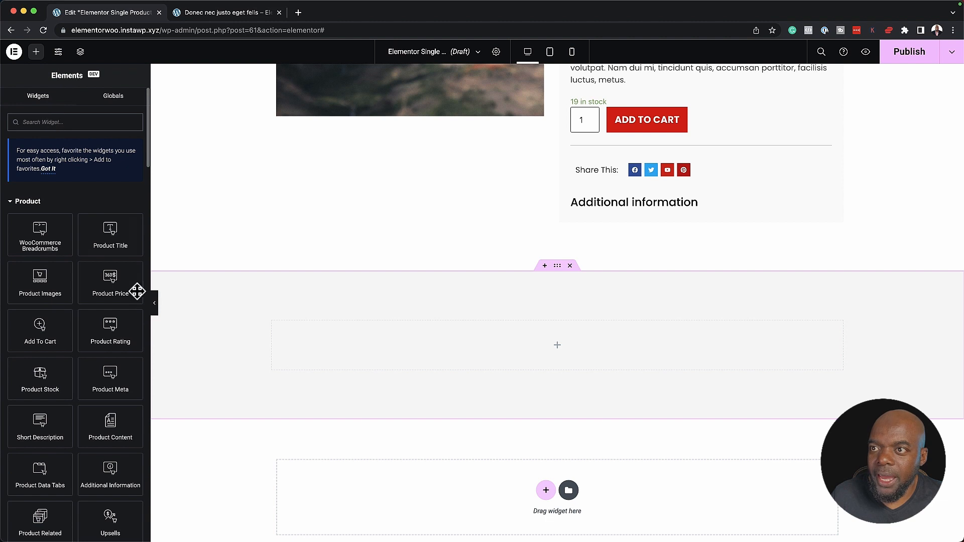
pyautogui.scroll(-3, 102, 338)
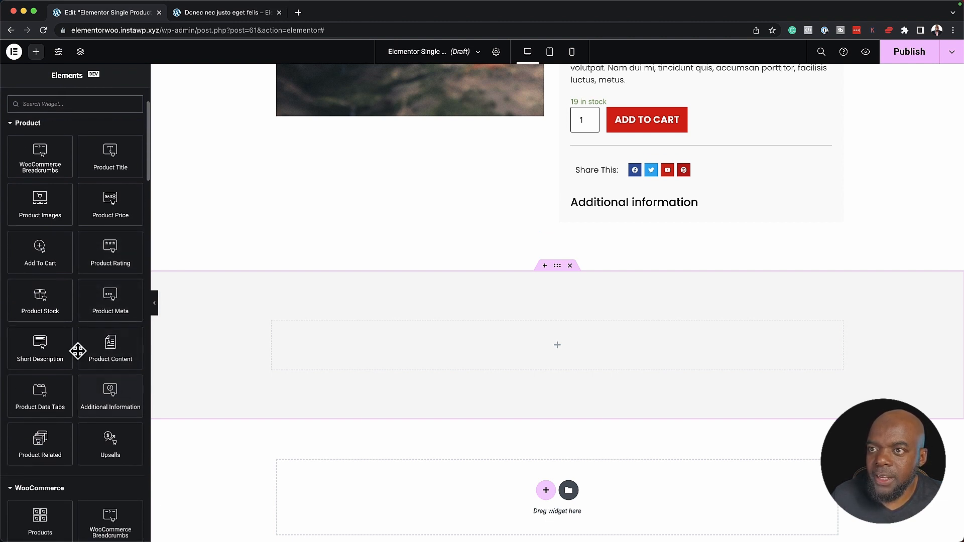
pyautogui.scroll(2, 49, 290)
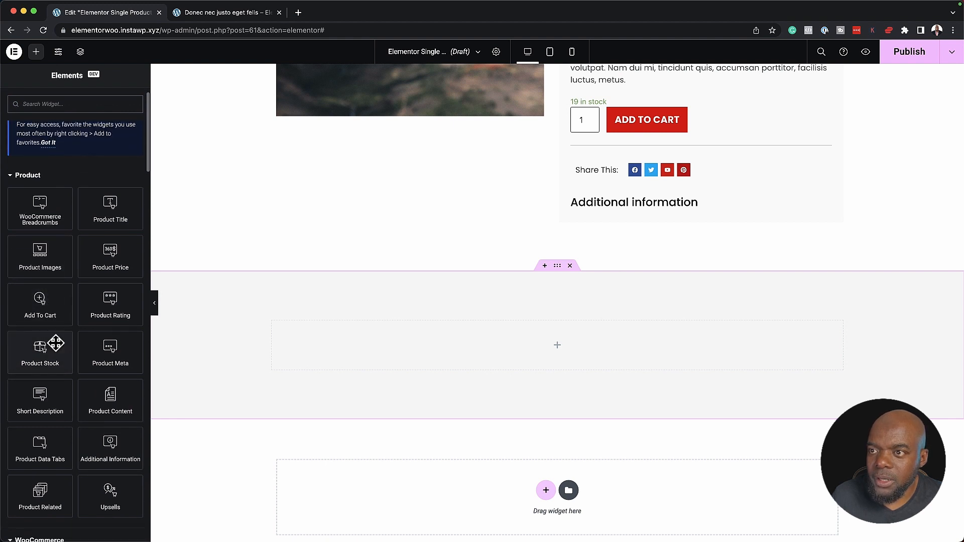
pyautogui.scroll(-1, 55, 343)
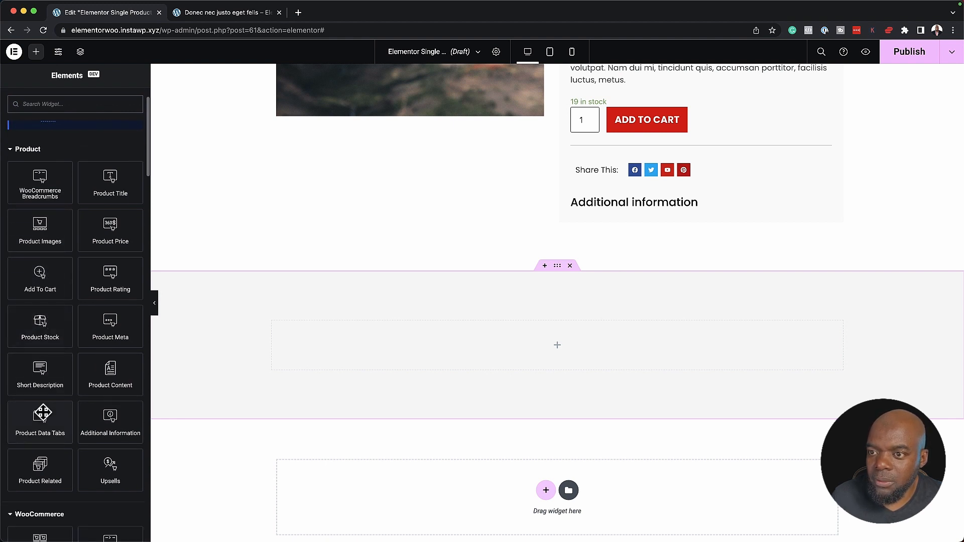
pyautogui.moveTo(39, 423); pyautogui.dragTo(509, 341)
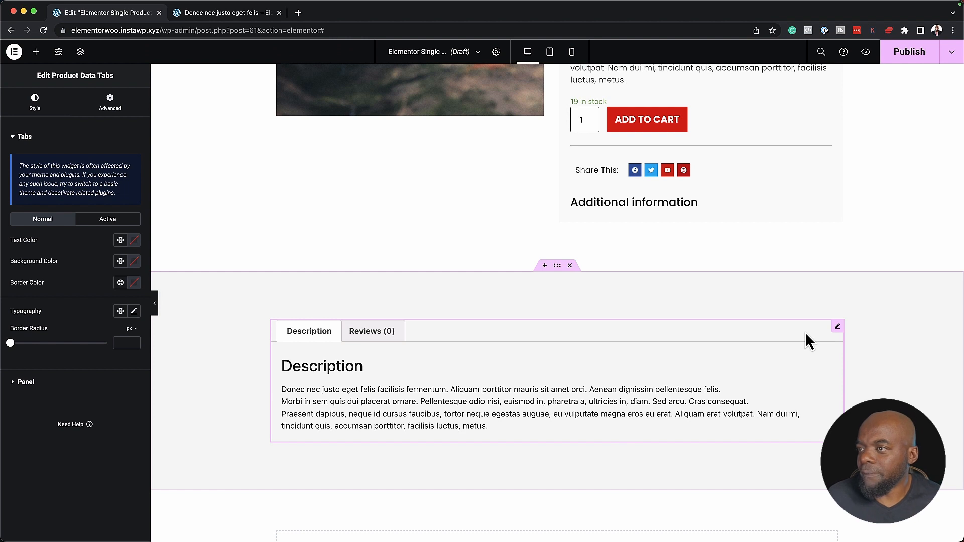
# Set the Product Data Tabs widget's padding to 3% on all sides
pyautogui.moveTo(839, 332)
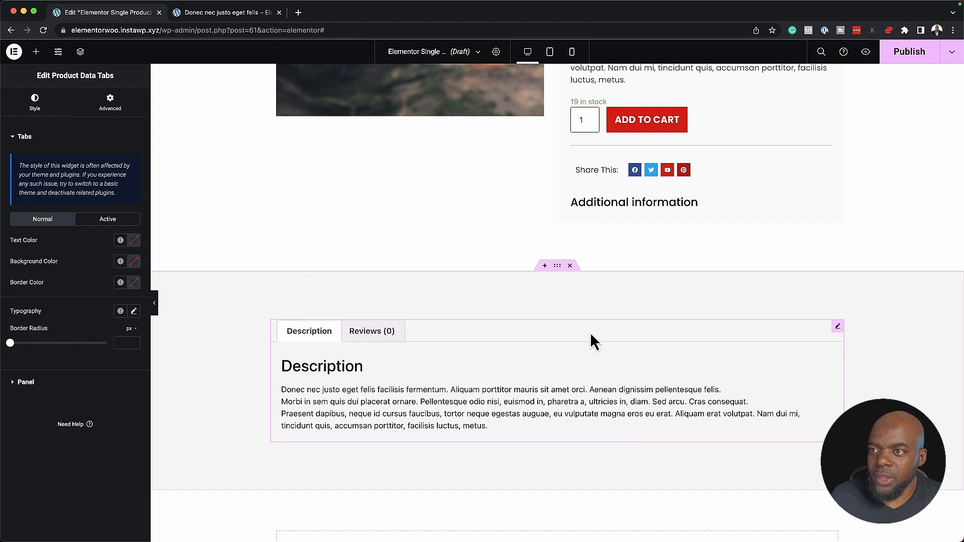
pyautogui.click(116, 107)
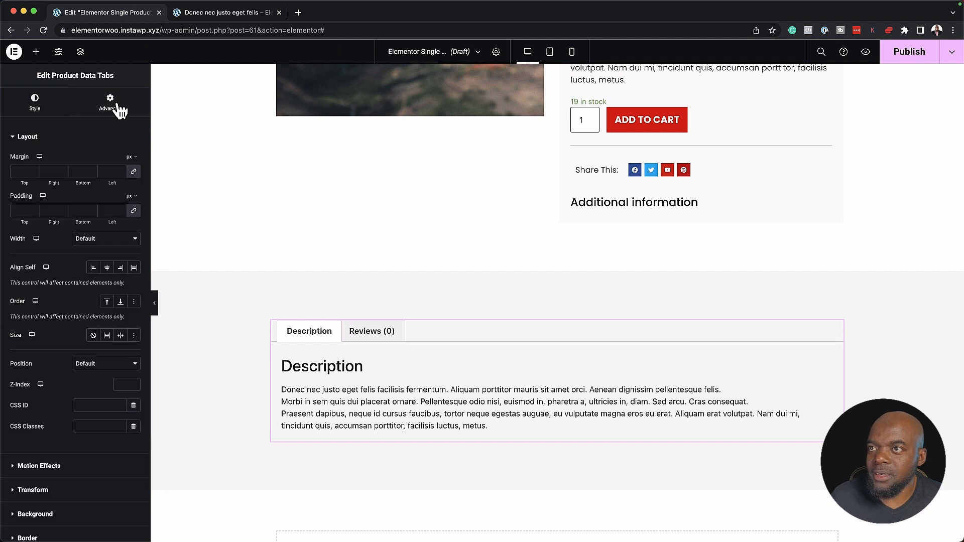
pyautogui.click(129, 211)
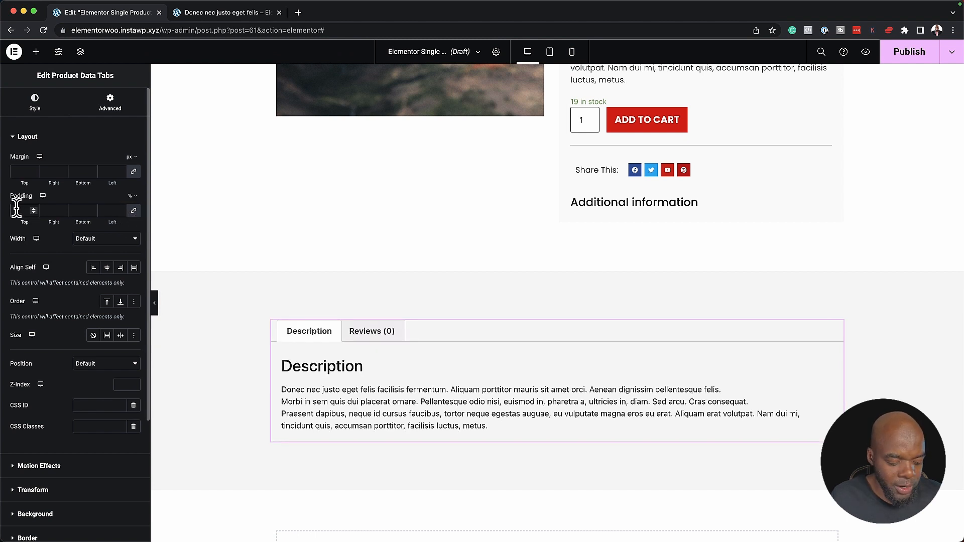
pyautogui.write('3')
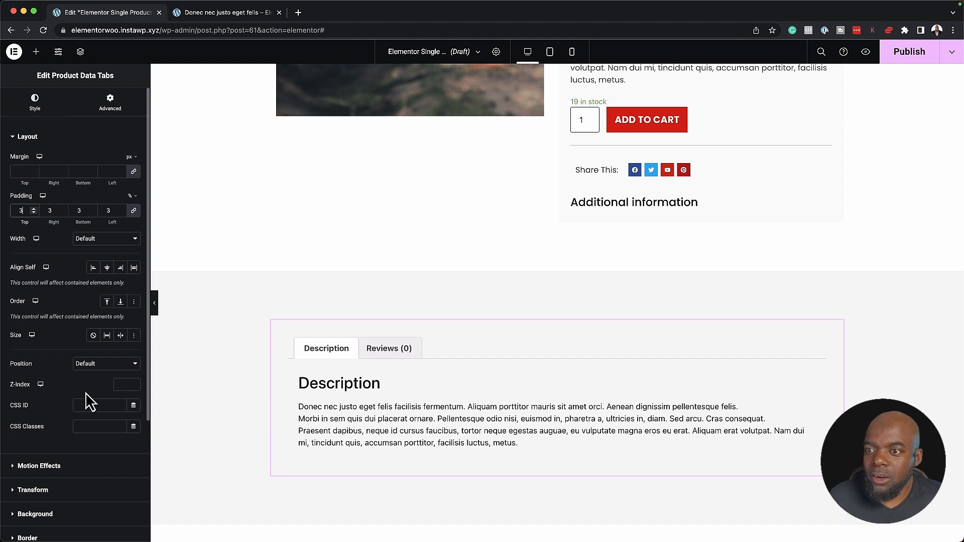
# Give the Product Data Tabs widget a classic background in light grey #DFDFDF
pyautogui.scroll(-1, 67, 492)
pyautogui.scroll(-1, 60, 479)
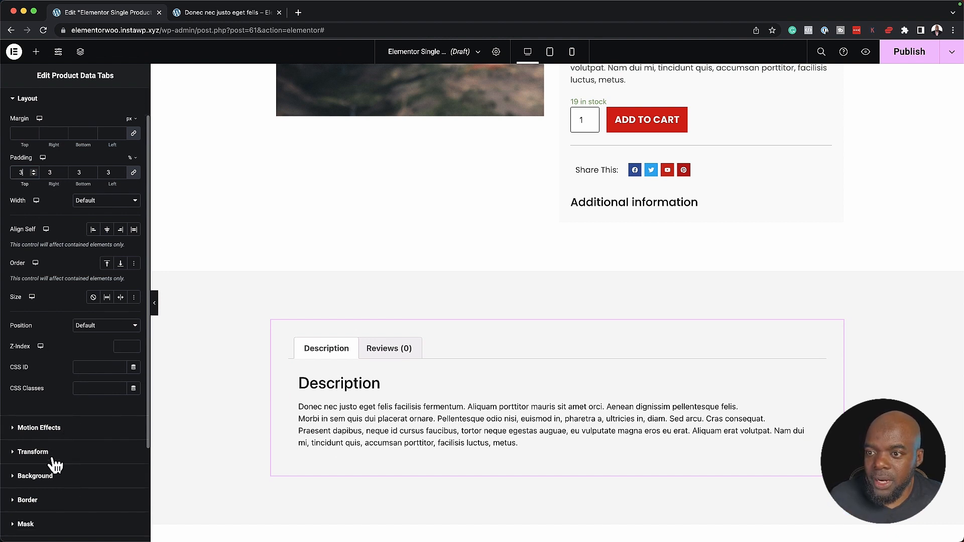
pyautogui.click(45, 481)
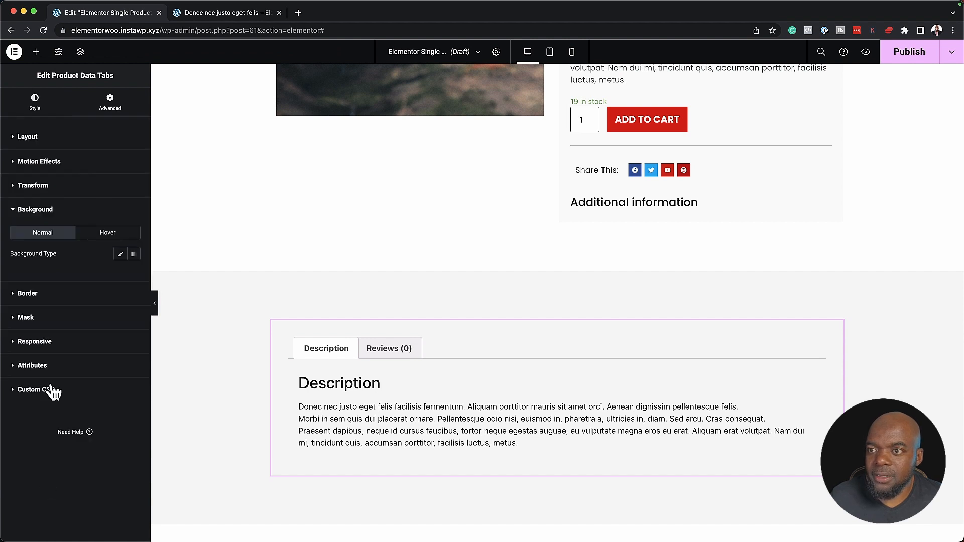
pyautogui.click(121, 255)
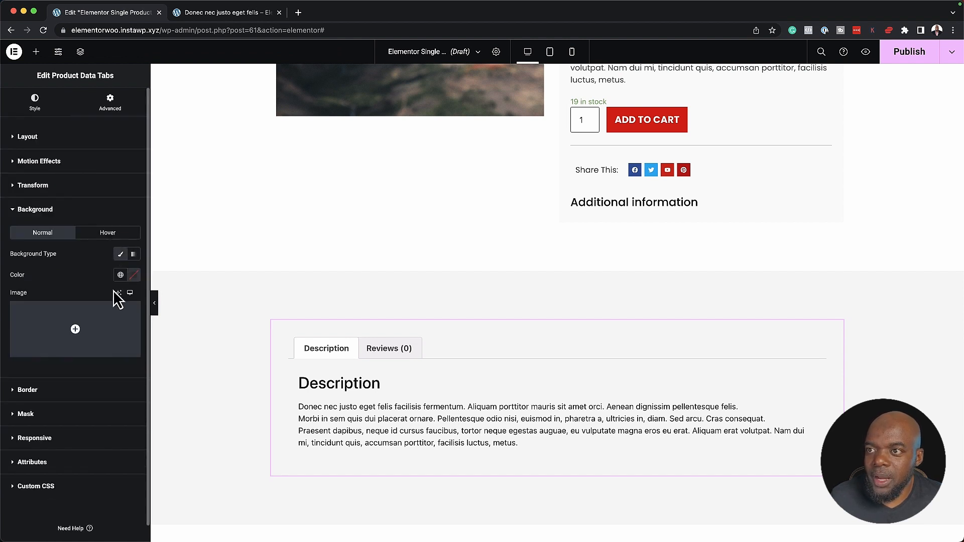
pyautogui.click(133, 275)
pyautogui.click(82, 376)
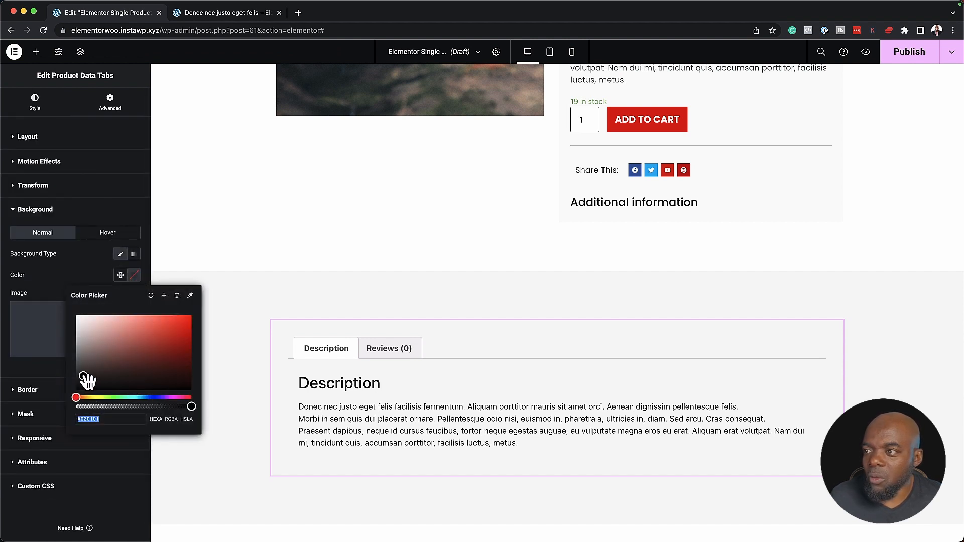
pyautogui.moveTo(83, 377); pyautogui.dragTo(59, 331)
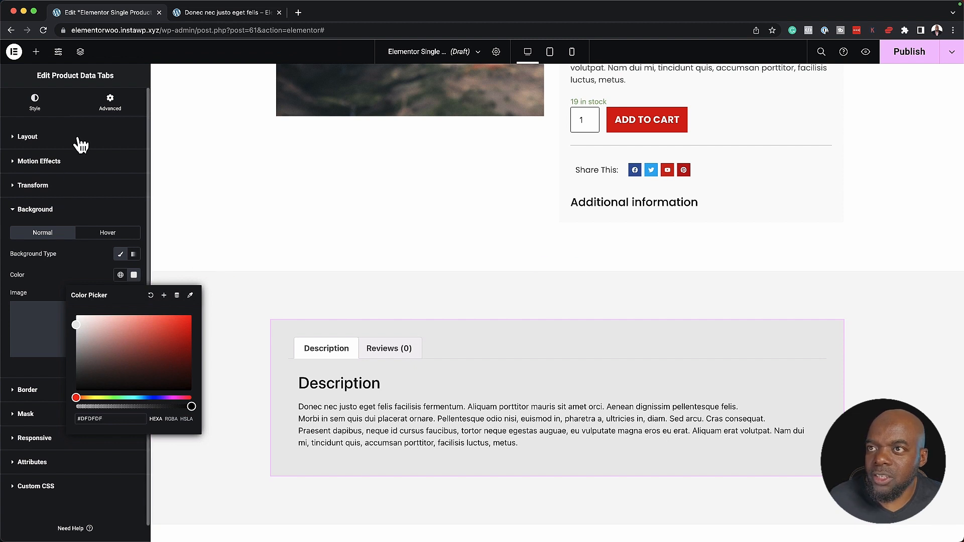
# Set the product data tabs' normal text color to near-black and their border radius to 0
pyautogui.click(44, 110)
pyautogui.click(46, 112)
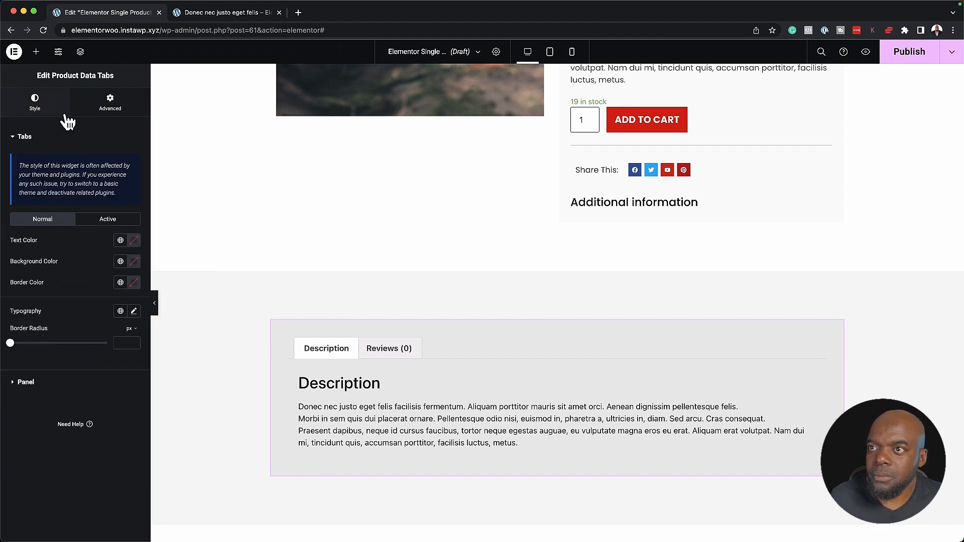
pyautogui.click(134, 240)
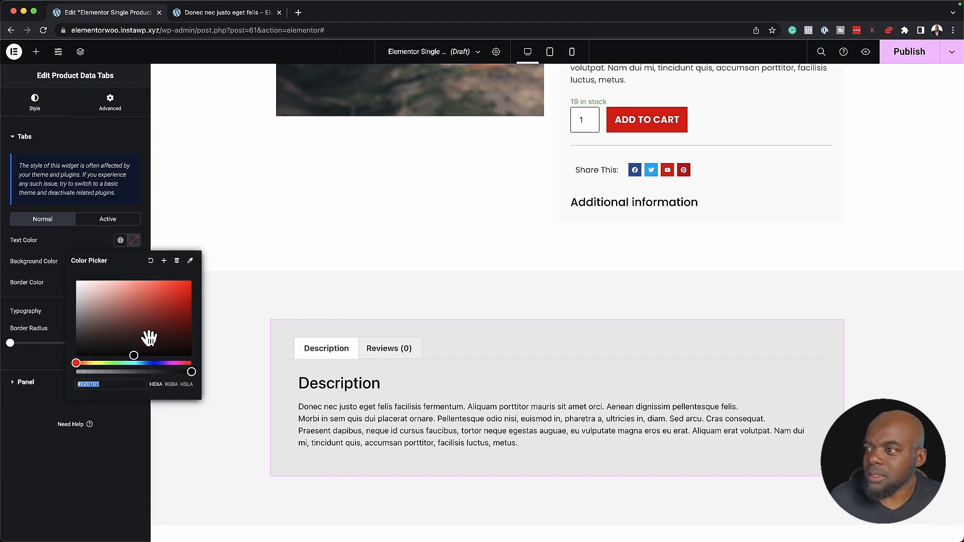
pyautogui.click(125, 344)
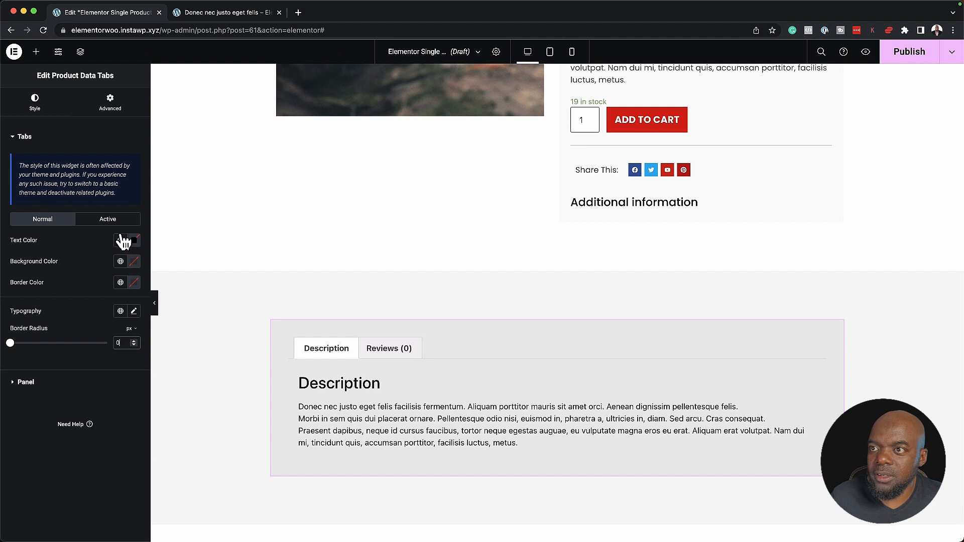
# Set the font family of the product data tab labels to Poppins
pyautogui.click(134, 310)
pyautogui.click(102, 358)
pyautogui.write('popp')
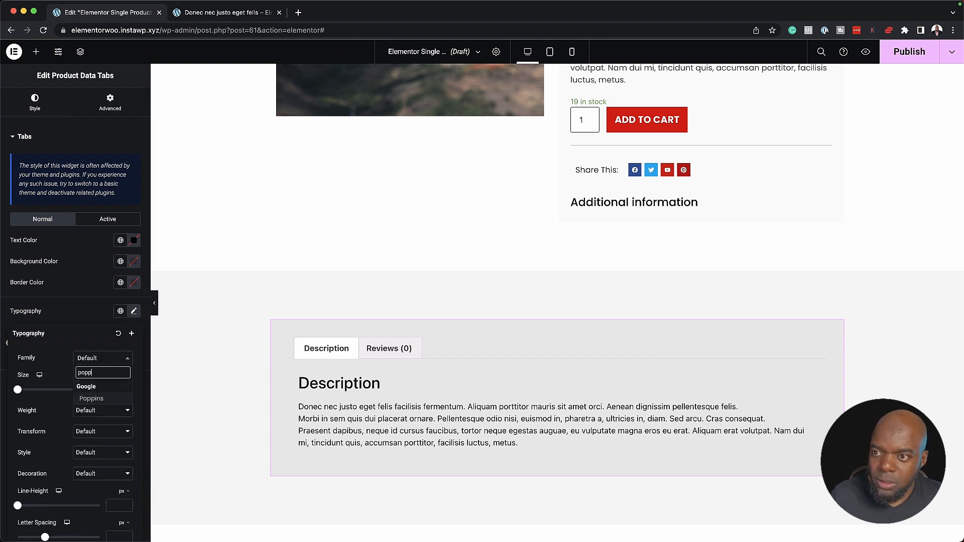
pyautogui.click(97, 399)
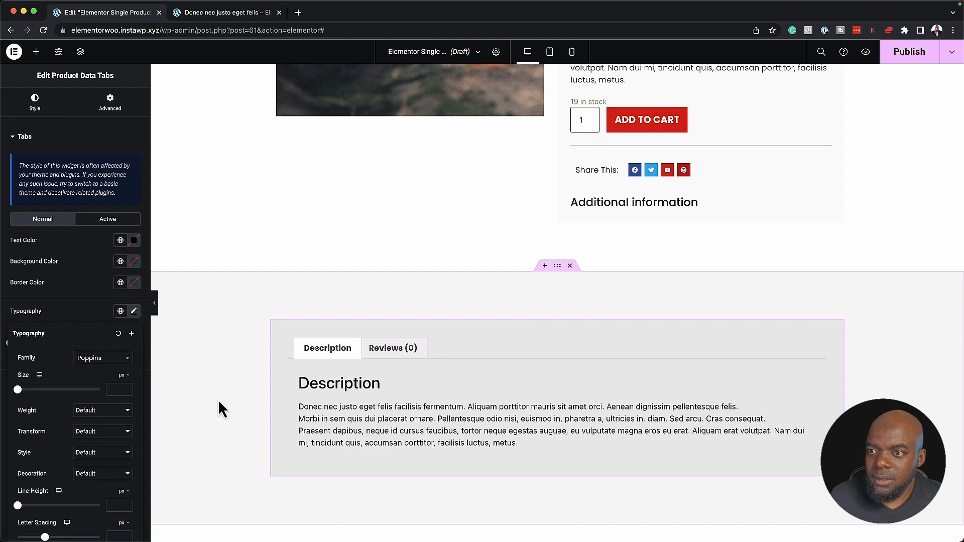
pyautogui.click(120, 390)
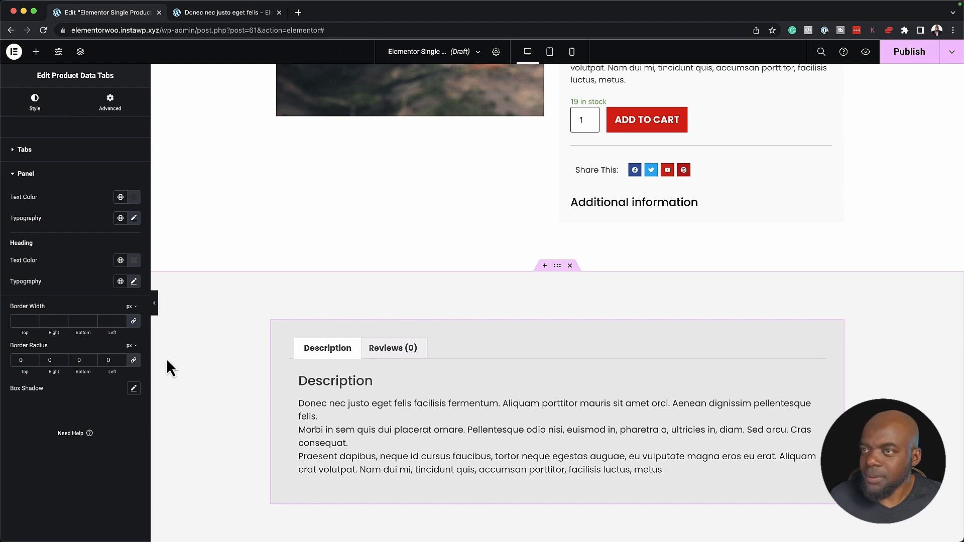
# Find the Testimonial widget and insert it below the product data tabs in the grey container
pyautogui.scroll(4, 228, 312)
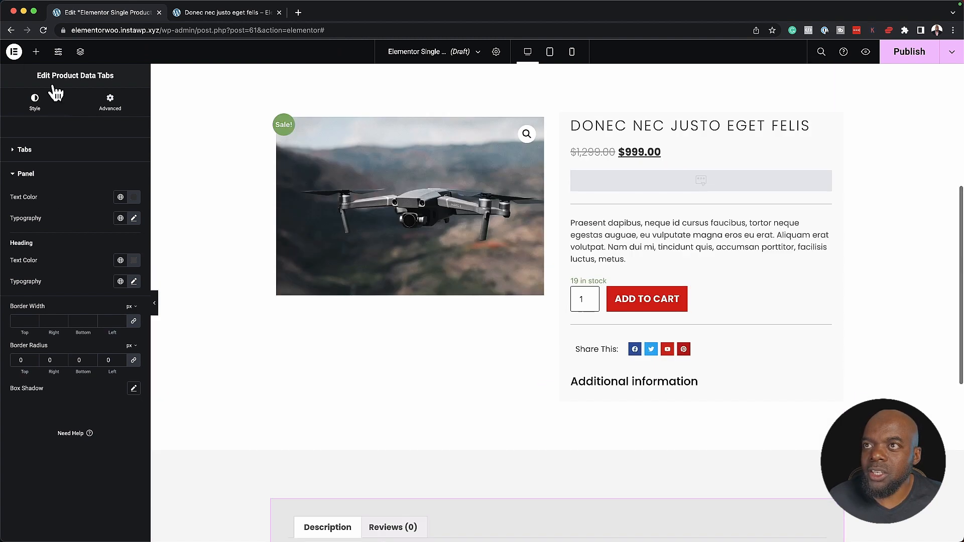
pyautogui.click(37, 52)
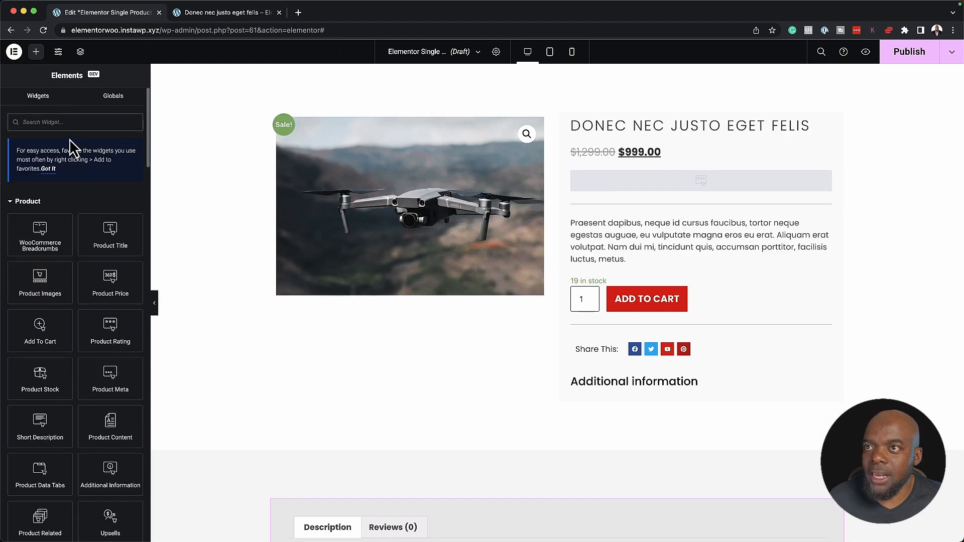
pyautogui.write('test')
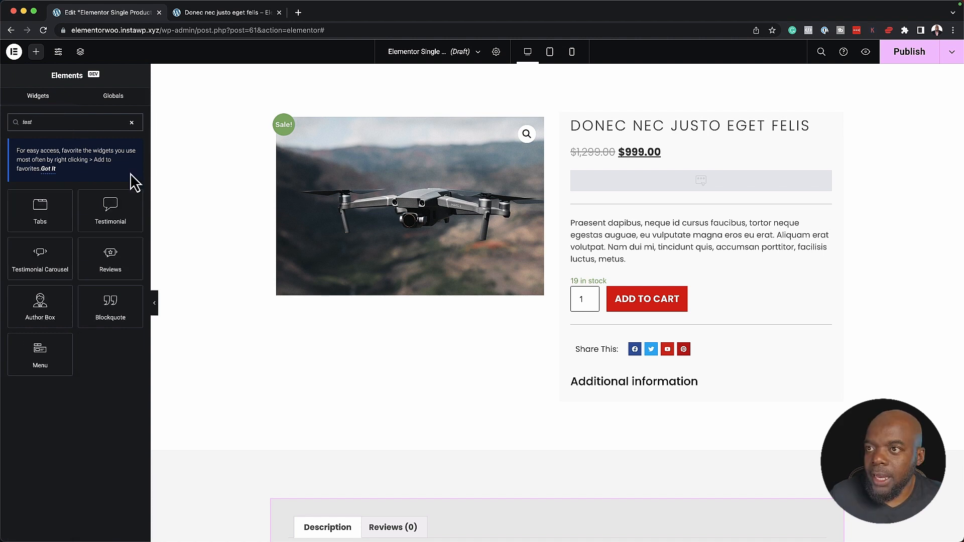
pyautogui.scroll(-7, 288, 243)
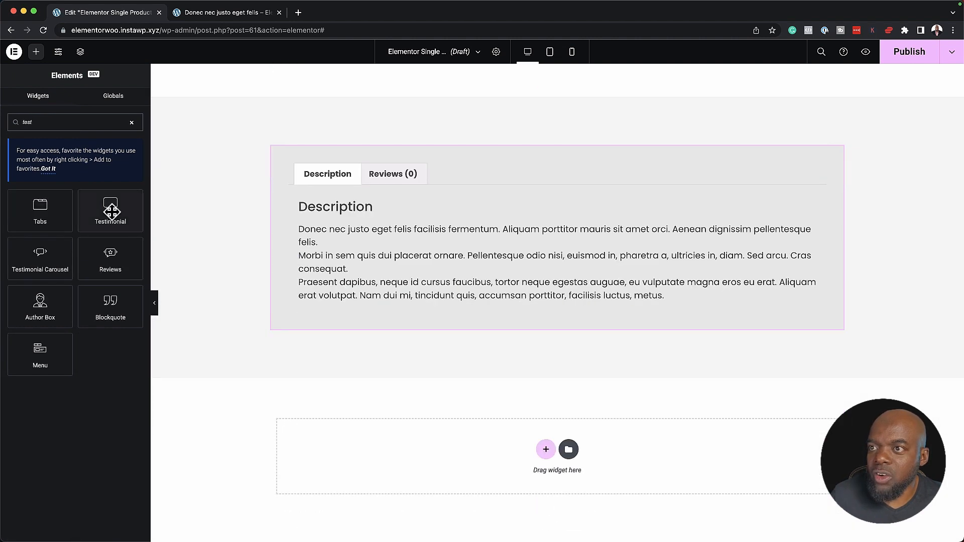
pyautogui.moveTo(110, 209); pyautogui.dragTo(430, 332)
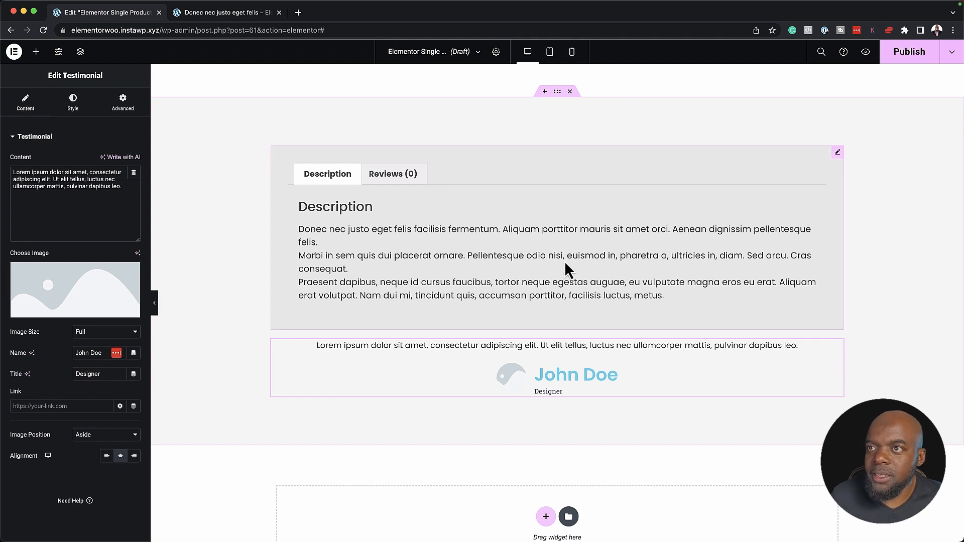
# Set the Testimonial widget's padding to 3% on all sides
pyautogui.click(137, 108)
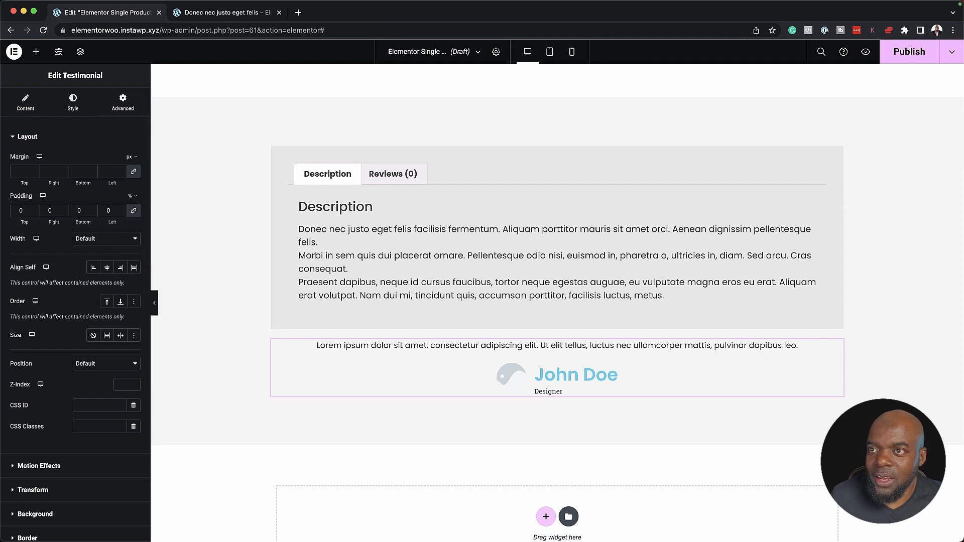
pyautogui.moveTo(27, 210); pyautogui.dragTo(16, 208)
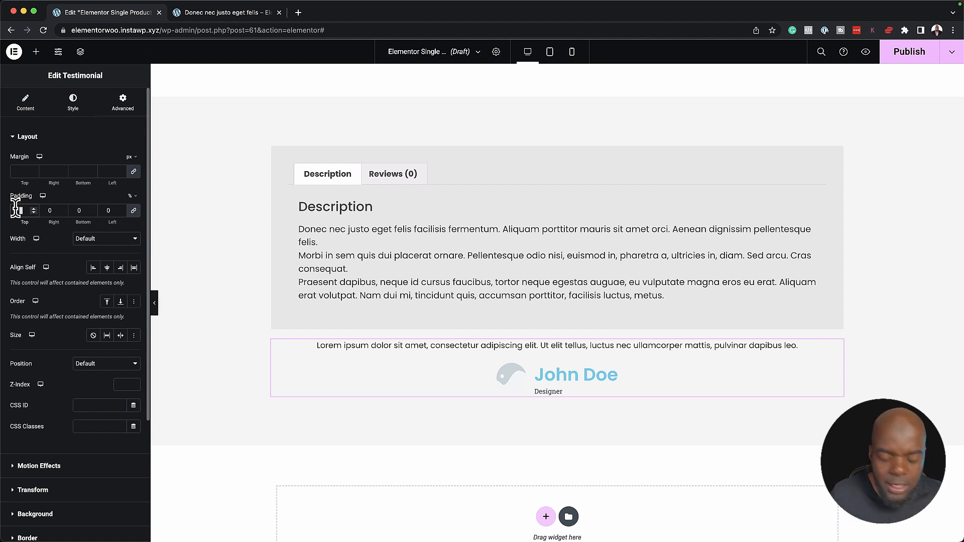
pyautogui.write('3')
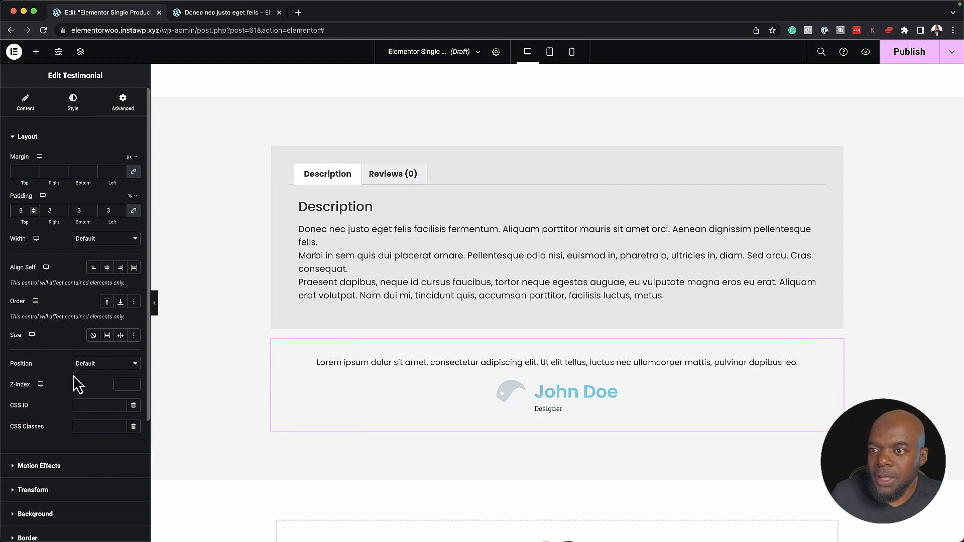
# Give the Testimonial widget a classic background in near-black #1F1F1F
pyautogui.scroll(-3, 74, 379)
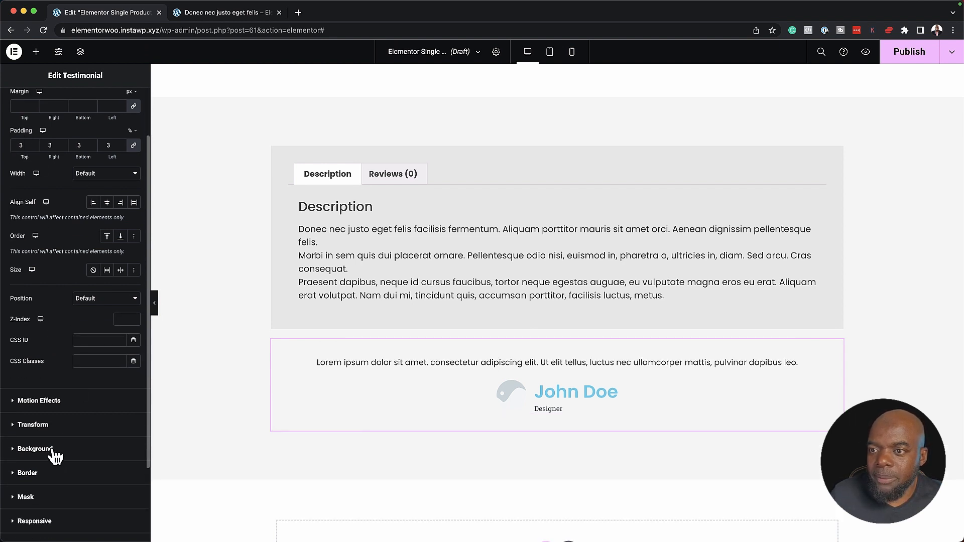
pyautogui.click(53, 452)
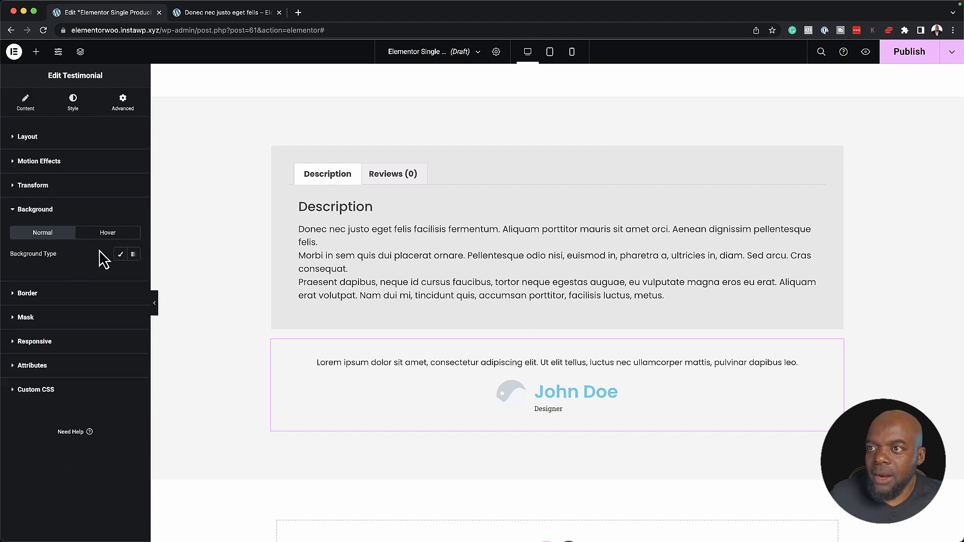
pyautogui.click(120, 254)
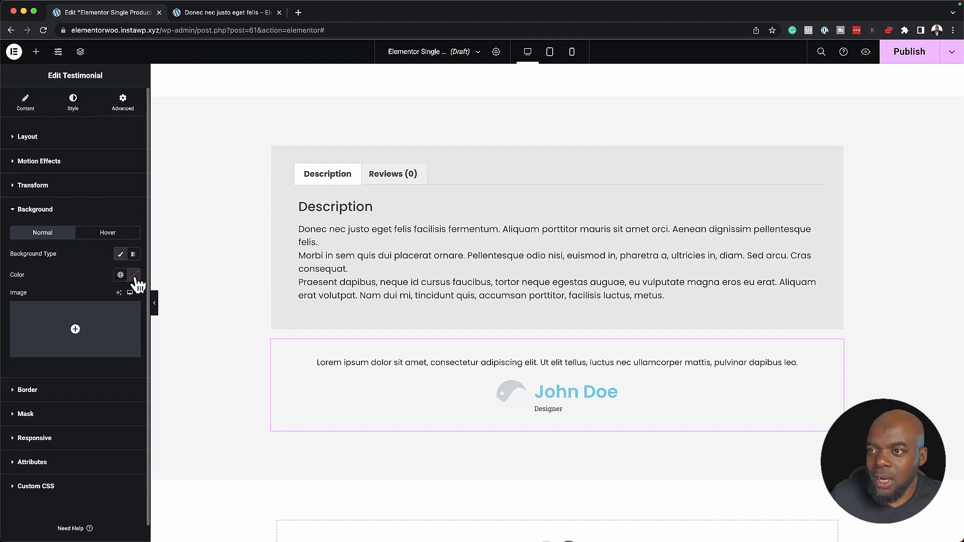
pyautogui.click(134, 275)
pyautogui.click(81, 366)
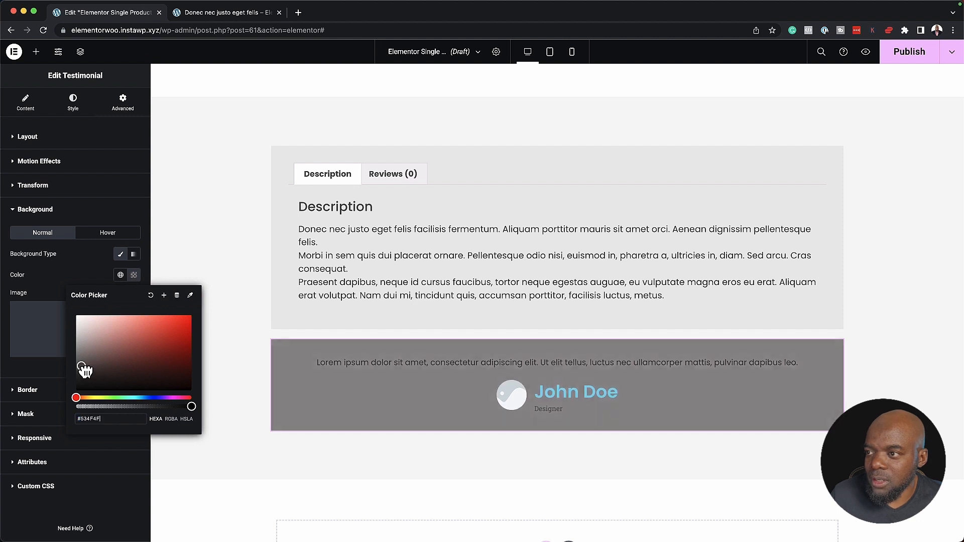
pyautogui.moveTo(84, 370); pyautogui.dragTo(65, 393)
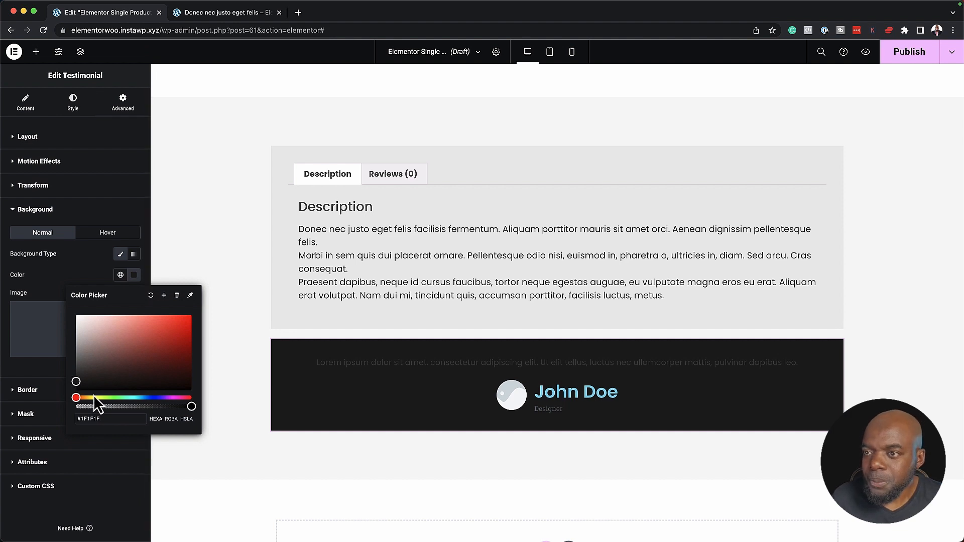
# Set the testimonial's image to the media library photo of the woman in front of the city skyline
pyautogui.click(31, 115)
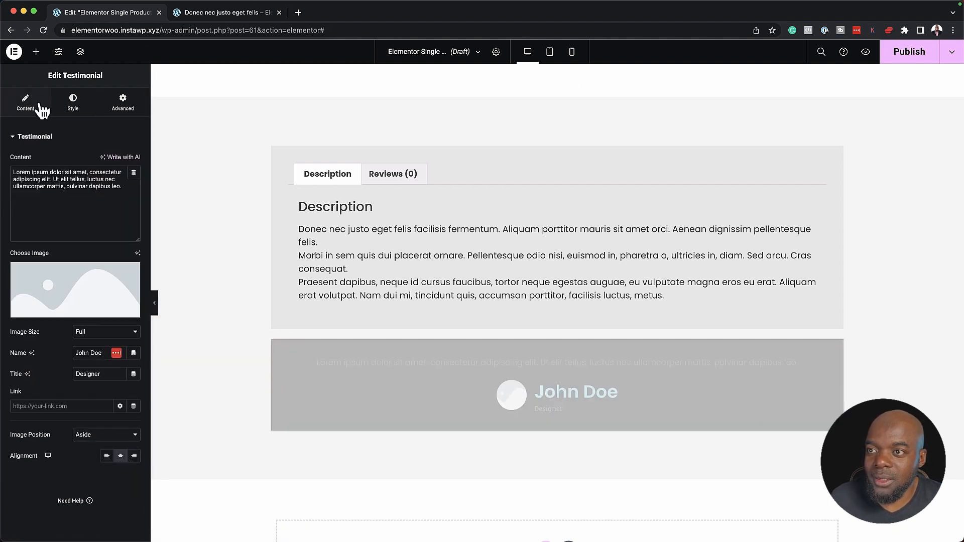
pyautogui.click(88, 289)
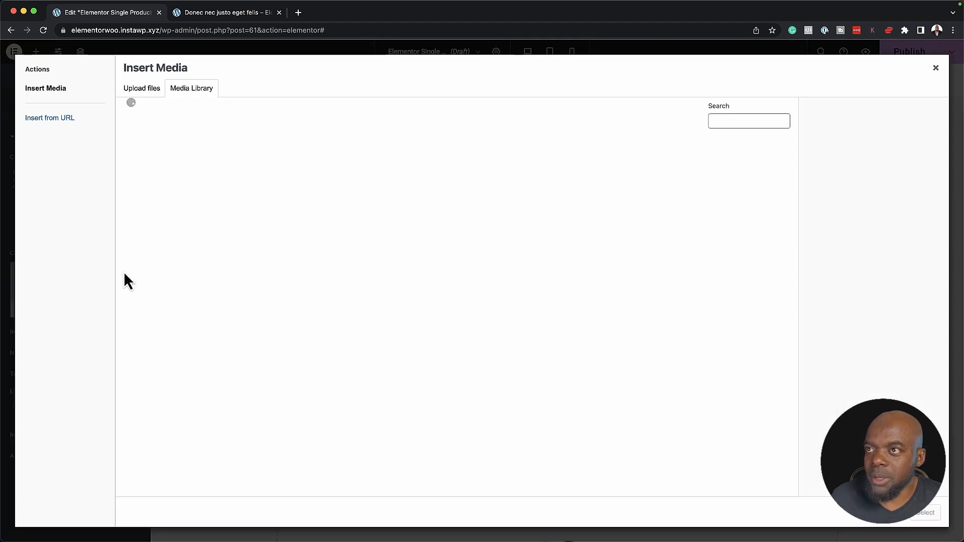
pyautogui.click(155, 178)
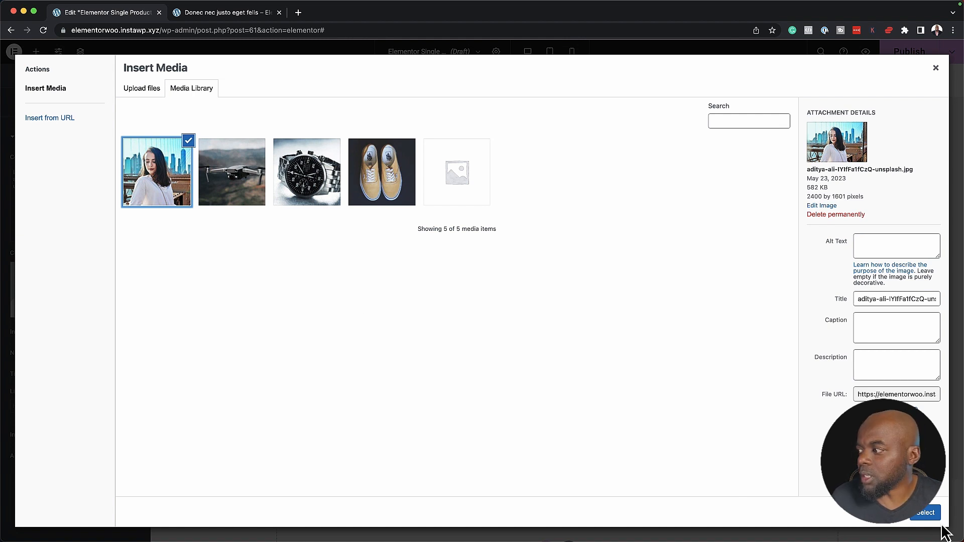
pyautogui.click(930, 514)
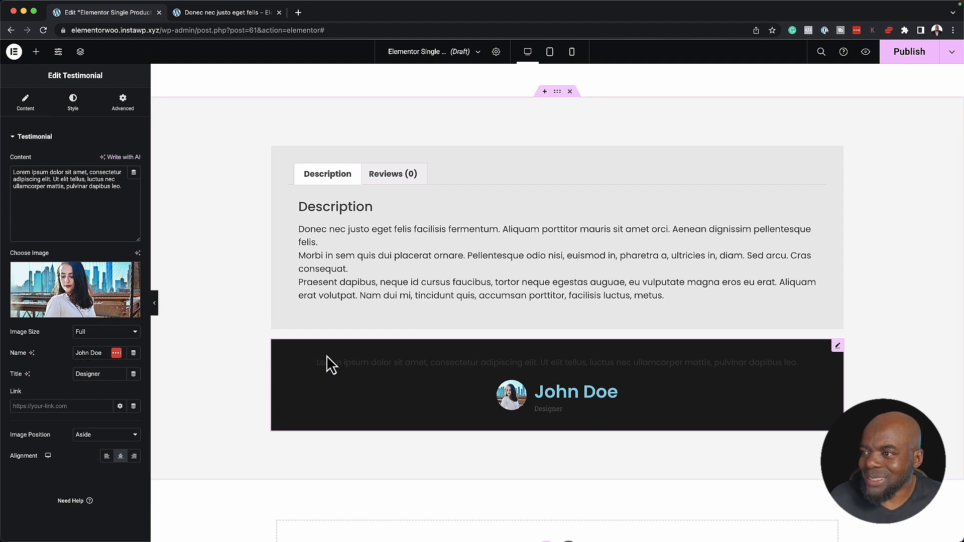
# Set the testimonial content's text color to light grey #D1D1D1
pyautogui.click(74, 108)
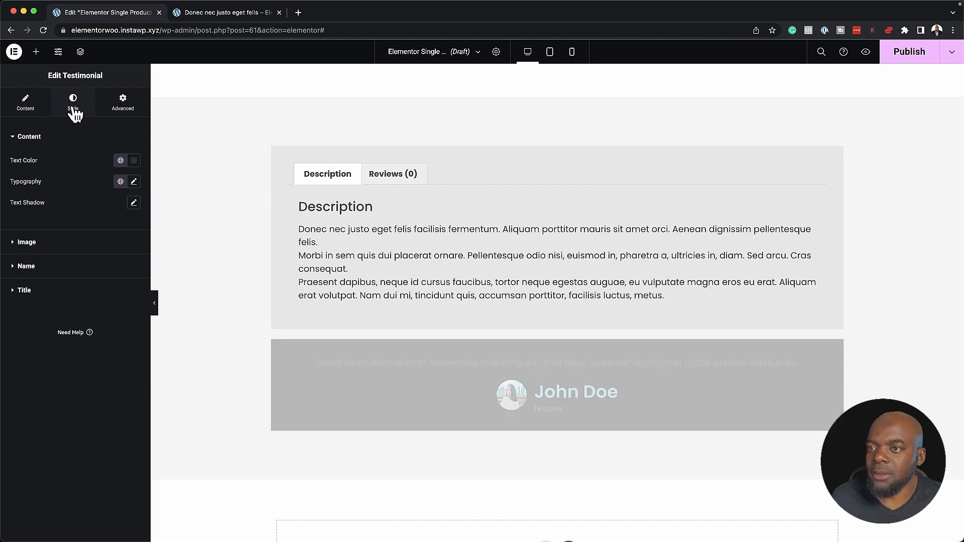
pyautogui.click(134, 160)
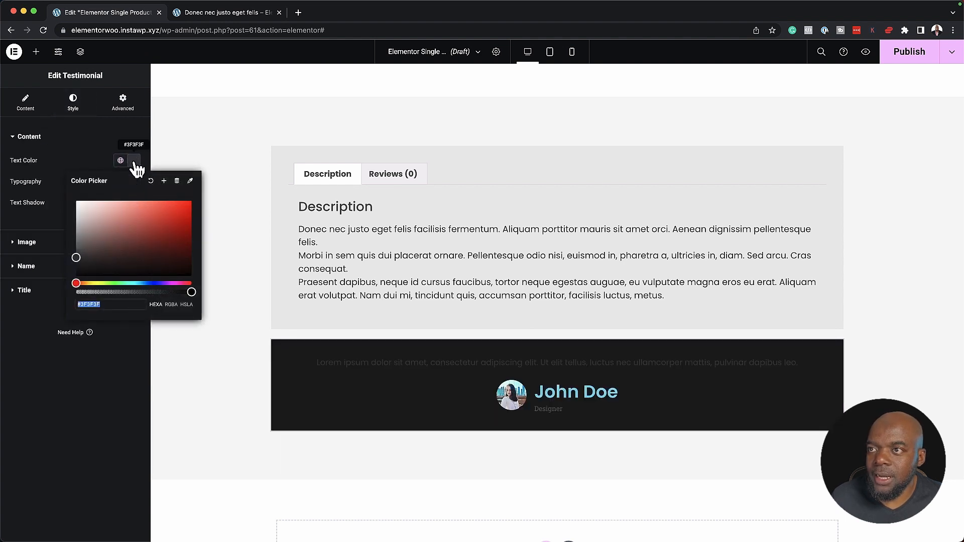
pyautogui.moveTo(85, 248); pyautogui.dragTo(68, 215)
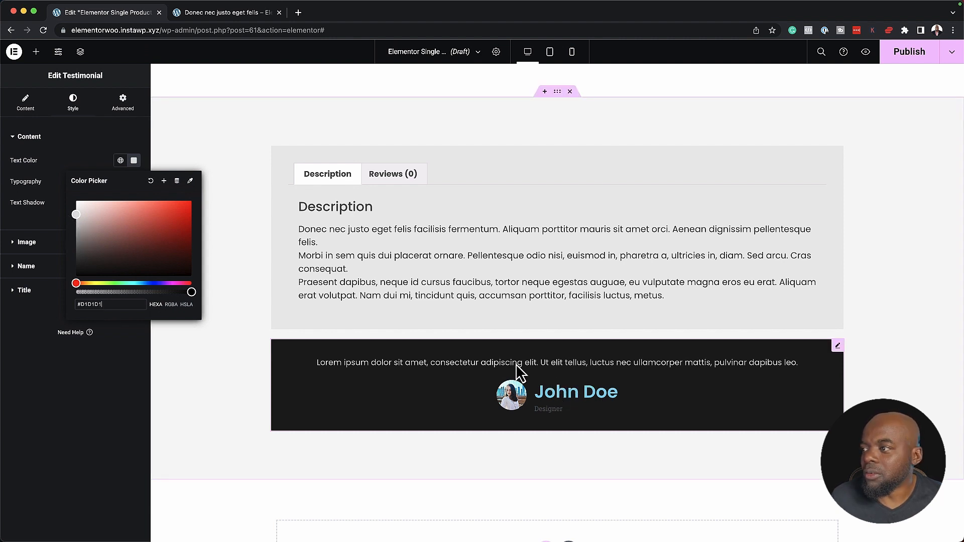
# Change the text color of the testimonial's name to a medium grey
pyautogui.click(54, 379)
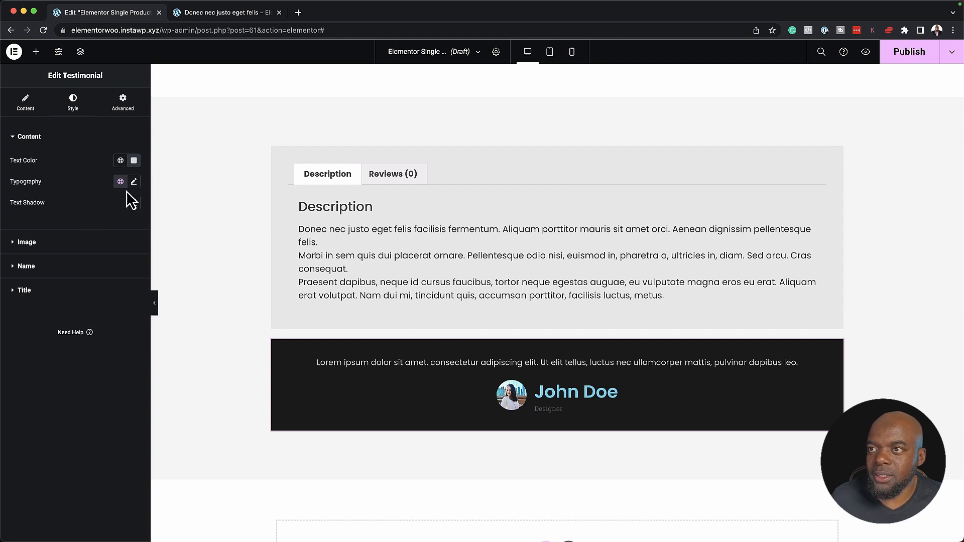
pyautogui.click(26, 266)
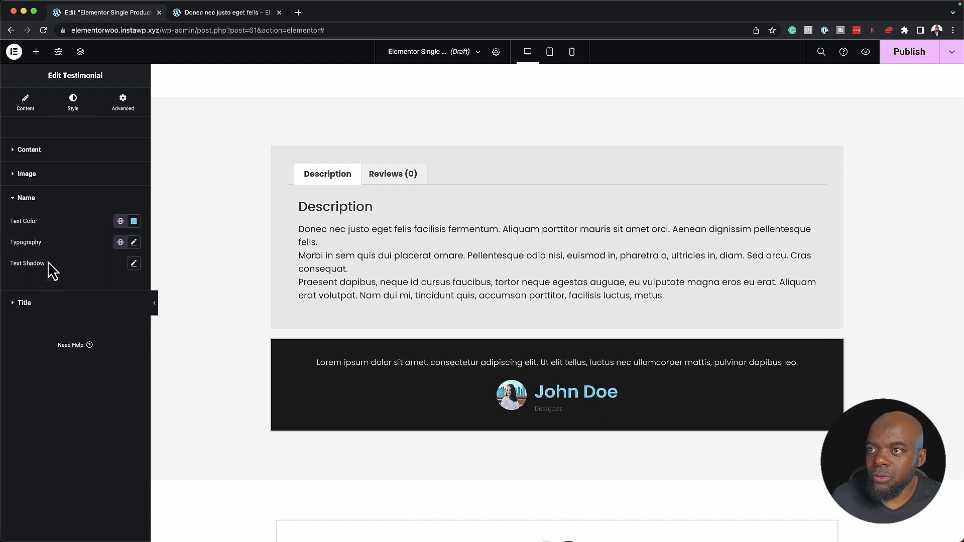
pyautogui.click(133, 221)
pyautogui.moveTo(103, 274); pyautogui.dragTo(65, 305)
pyautogui.click(15, 359)
# Set the testimonial name's font size to 1.2 em and its text transform to uppercase
pyautogui.click(134, 242)
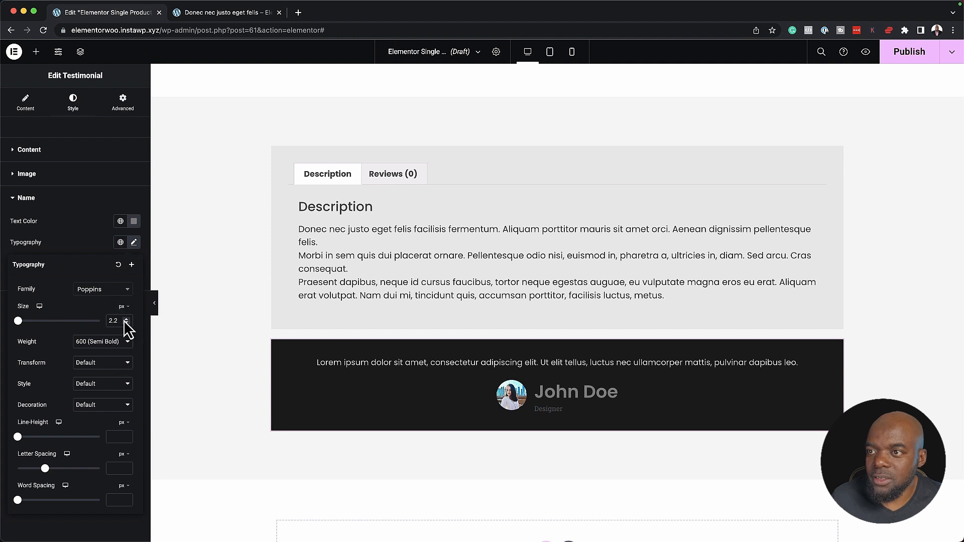
pyautogui.write('1')
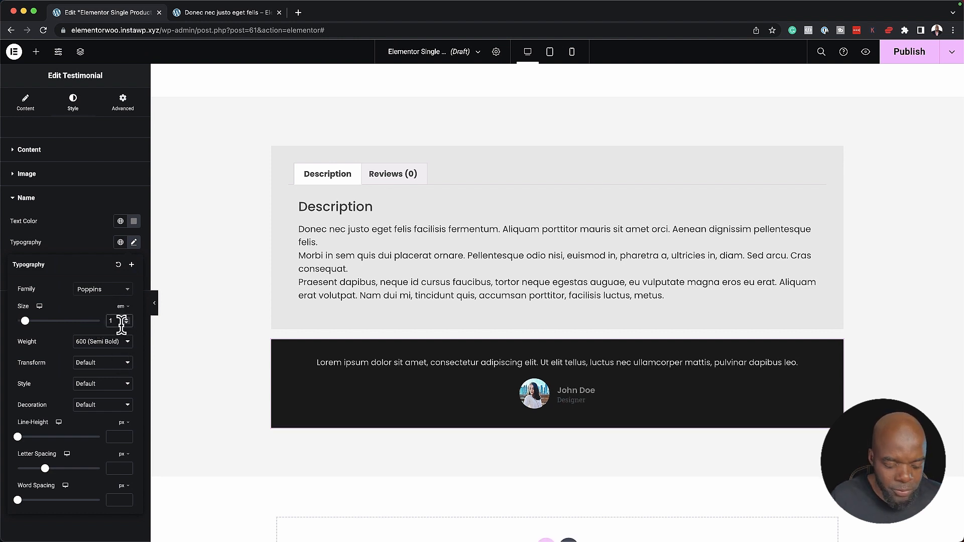
pyautogui.write('.2')
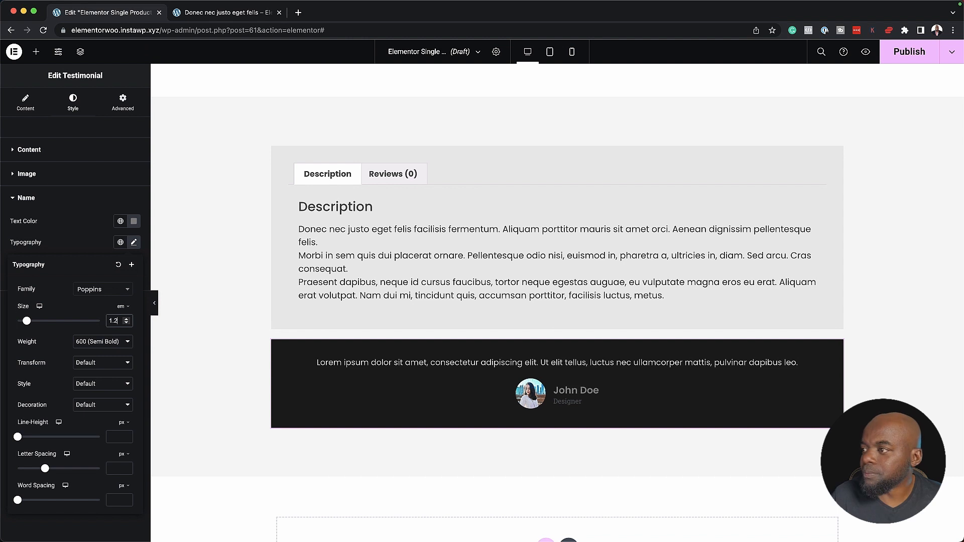
pyautogui.click(107, 371)
pyautogui.click(103, 374)
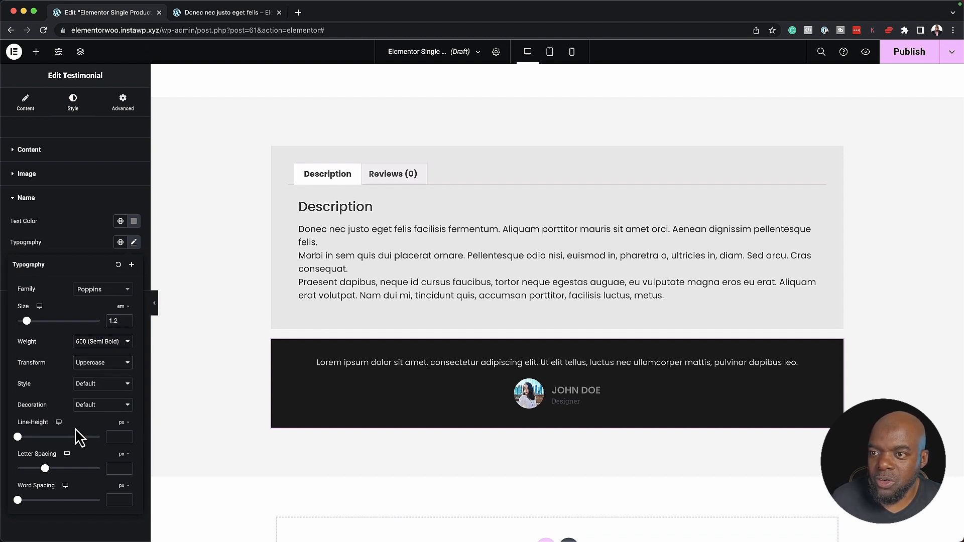
# Increase the letter spacing of the testimonial's name slightly
pyautogui.click(119, 468)
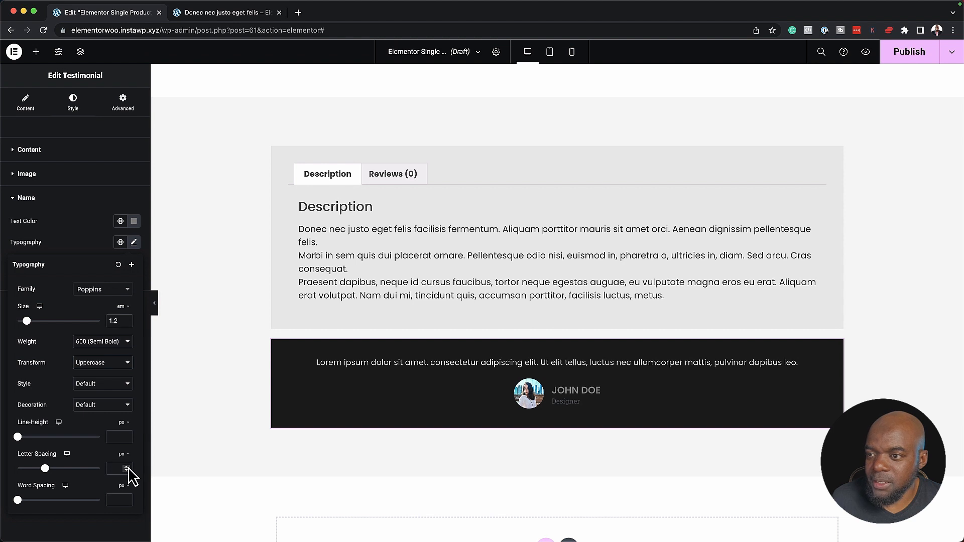
pyautogui.press('Up')
pyautogui.press('Up')
pyautogui.press('Up')
pyautogui.click(75, 527)
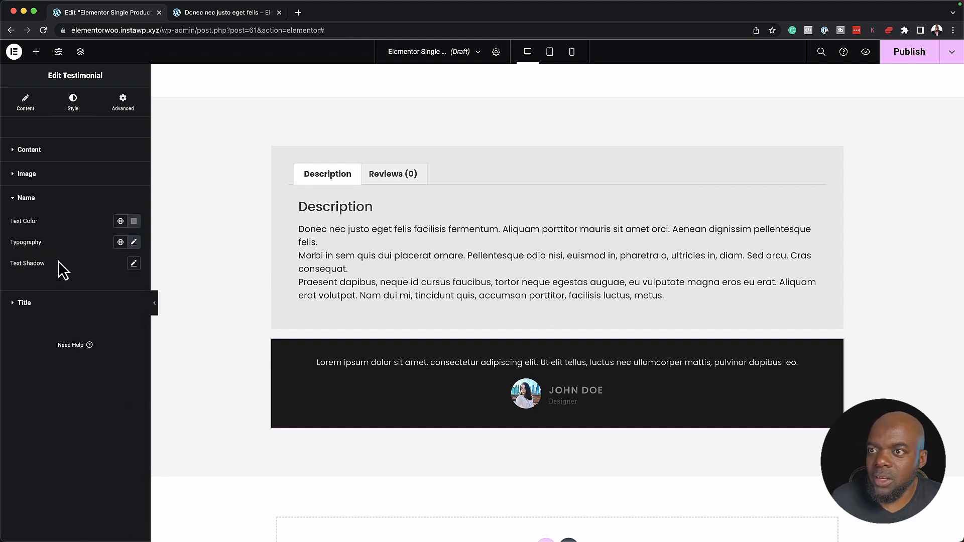
# Set the testimonial title's typography to the Poppins font family at a size of 1 em
pyautogui.click(24, 306)
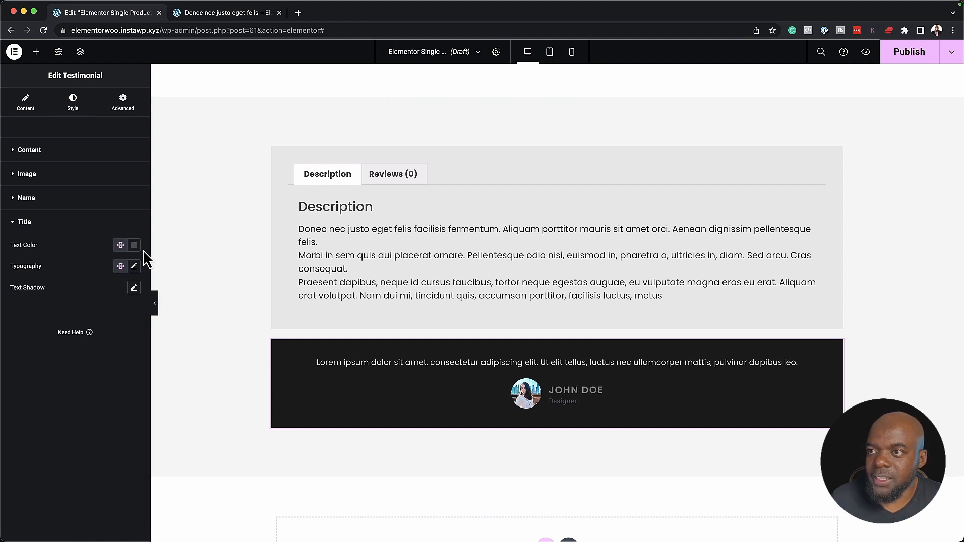
pyautogui.click(134, 267)
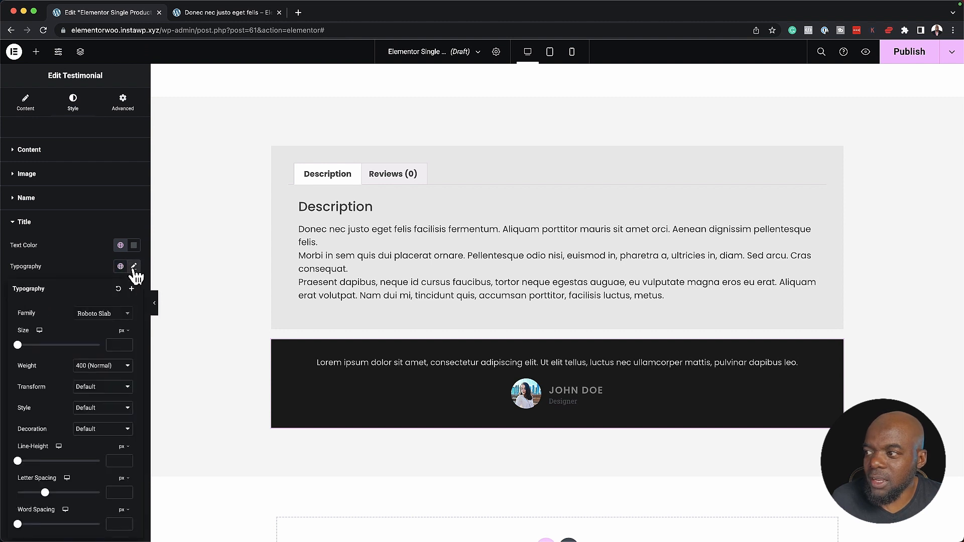
pyautogui.click(109, 316)
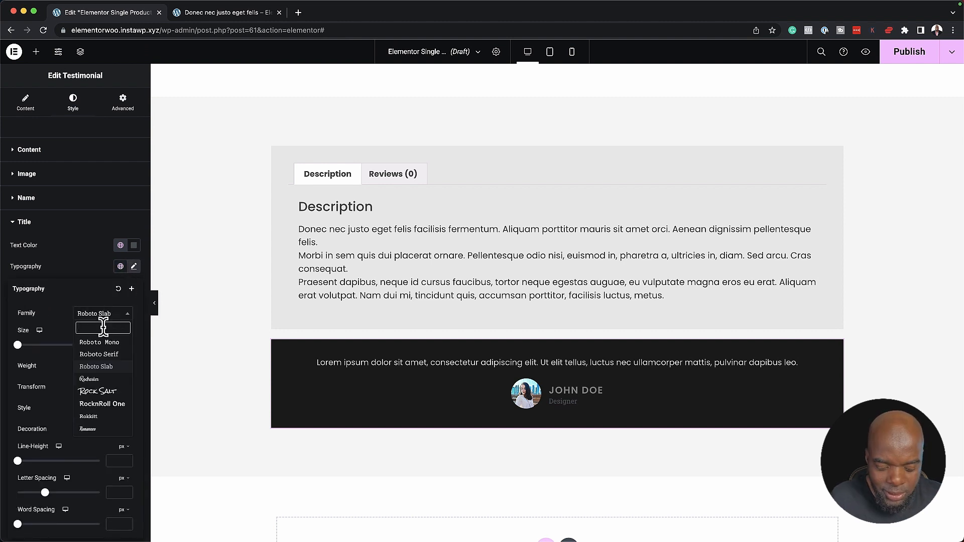
pyautogui.write('popp')
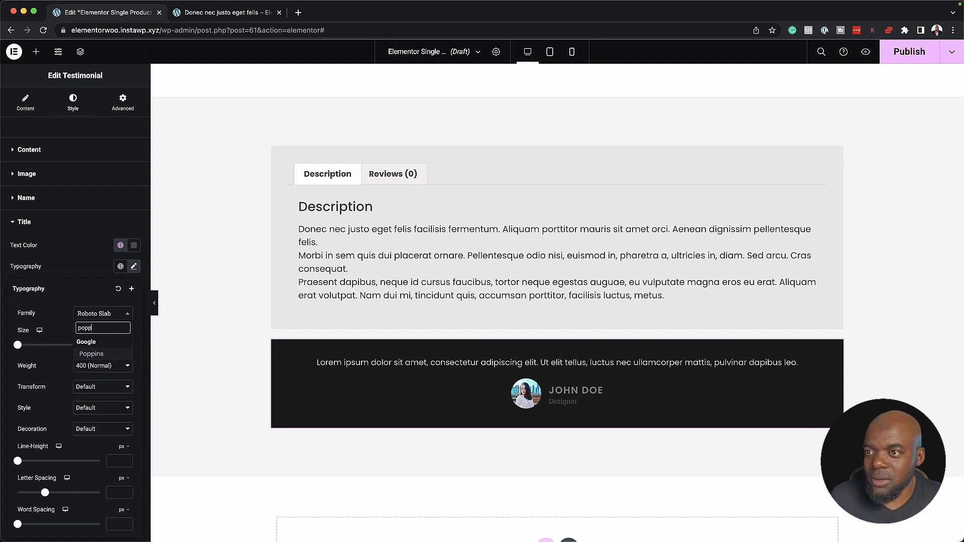
pyautogui.click(91, 354)
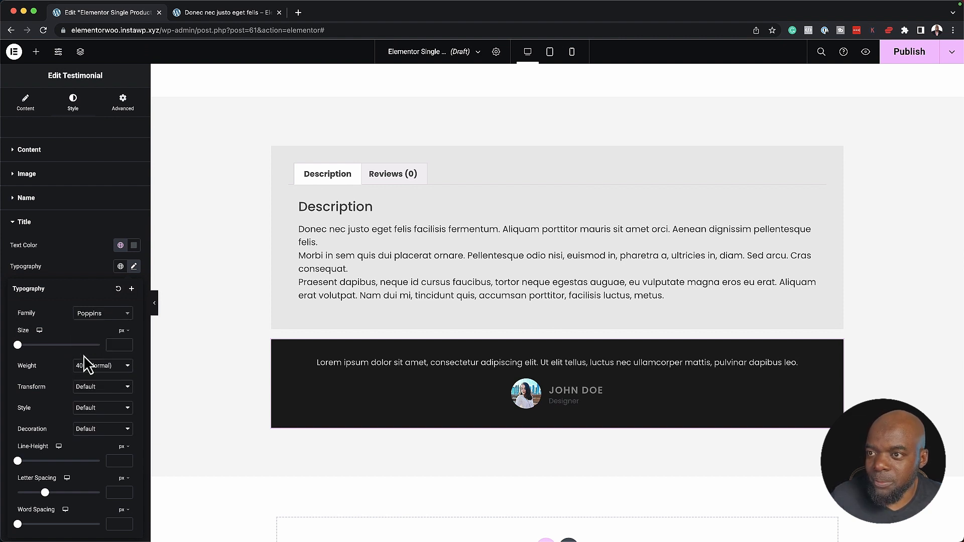
pyautogui.click(126, 332)
pyautogui.click(122, 346)
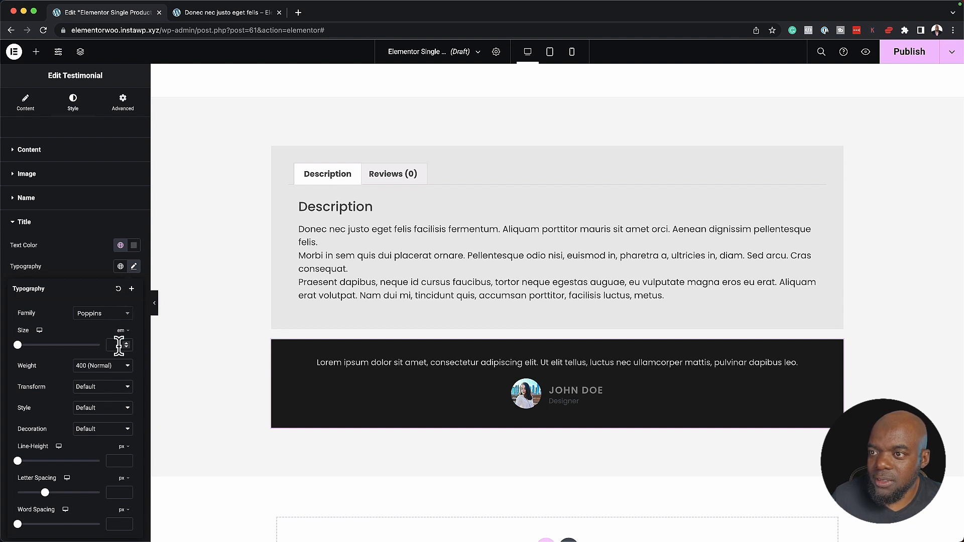
pyautogui.write('1')
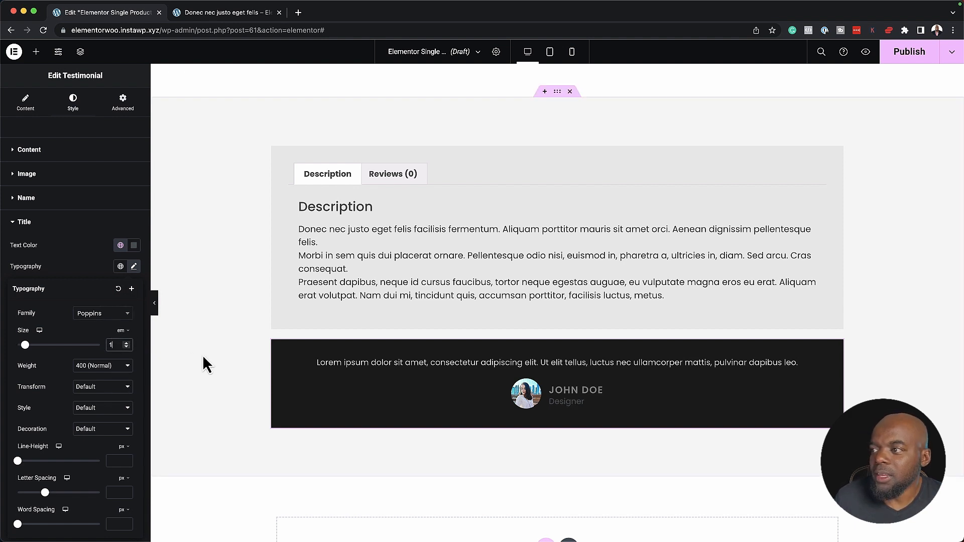
# Set the container holding the product tabs and testimonial to a horizontal row direction
pyautogui.click(559, 92)
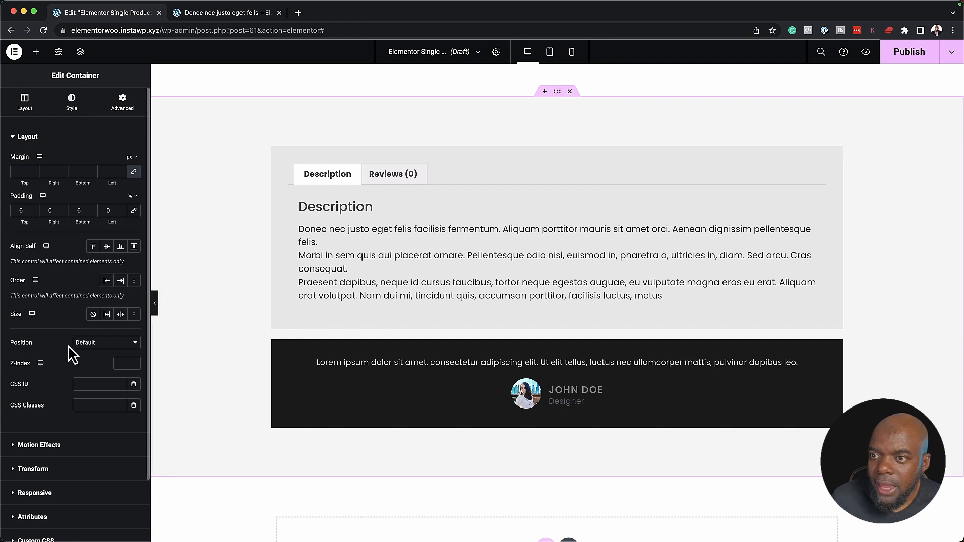
pyautogui.scroll(-1, 69, 348)
pyautogui.scroll(-2, 68, 345)
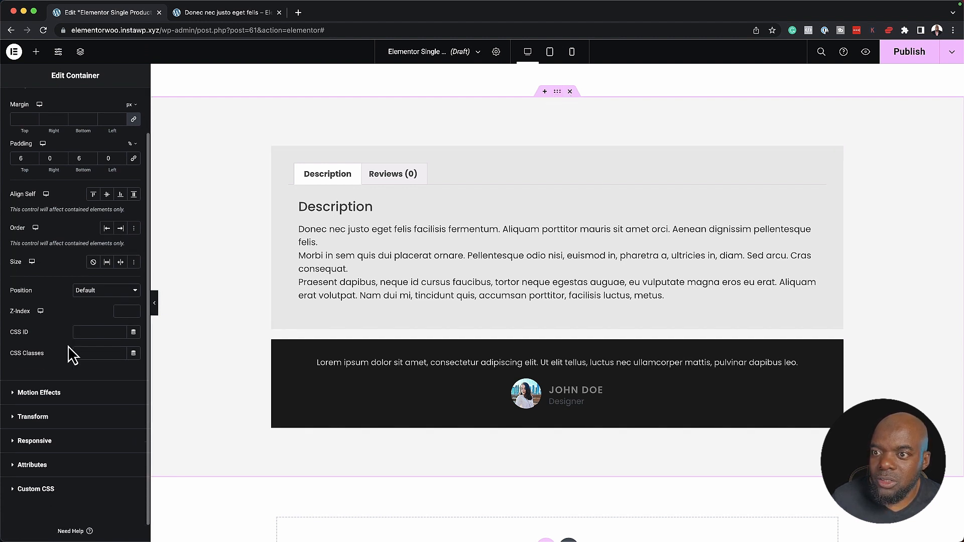
pyautogui.scroll(3, 67, 345)
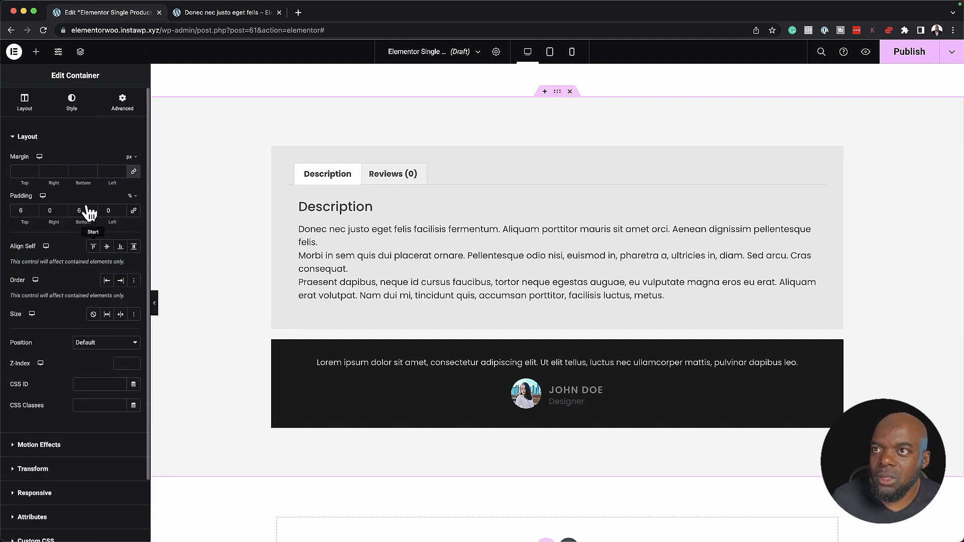
pyautogui.click(26, 103)
pyautogui.click(93, 301)
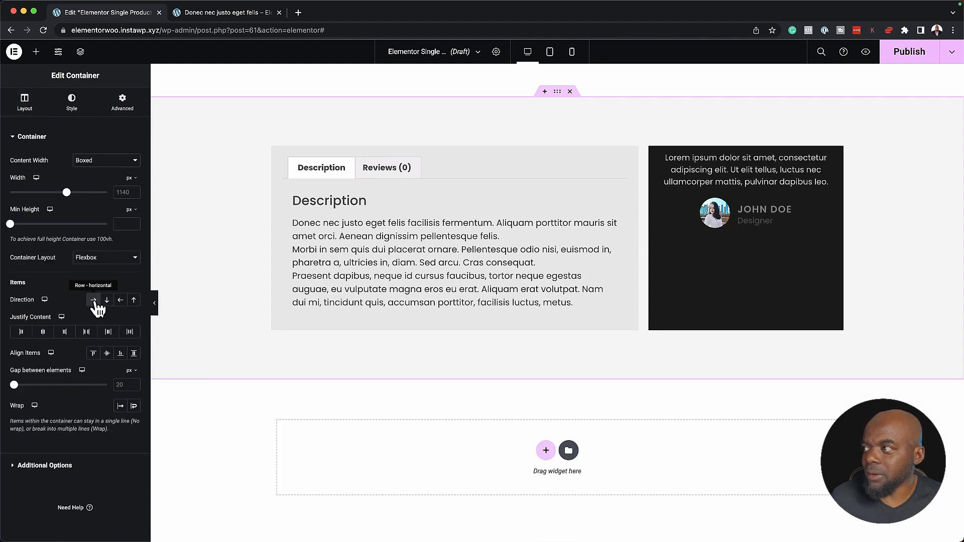
# Examine the desktop layout with the editing panel hidden, from the hero banner through the product details, tabs and testimonial
pyautogui.scroll(2, 299, 359)
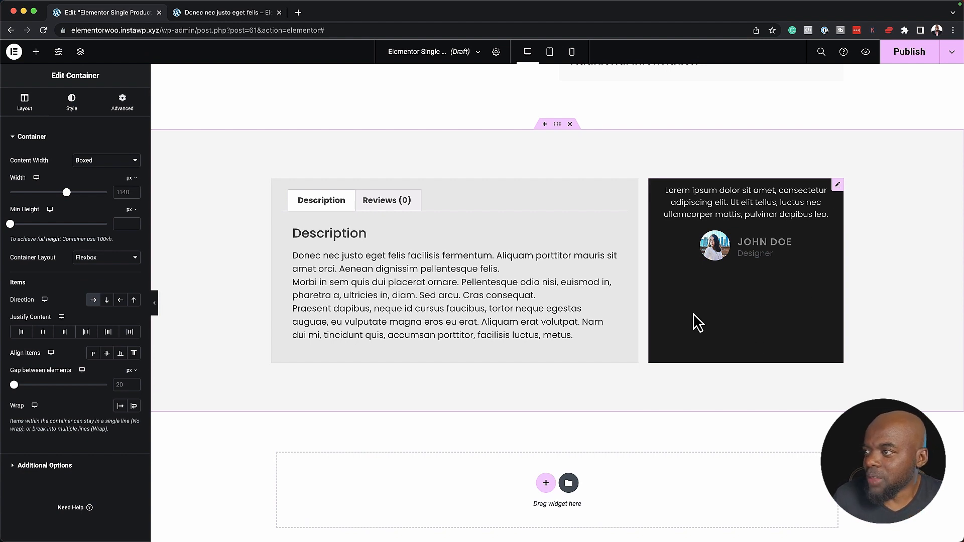
pyautogui.scroll(4, 692, 311)
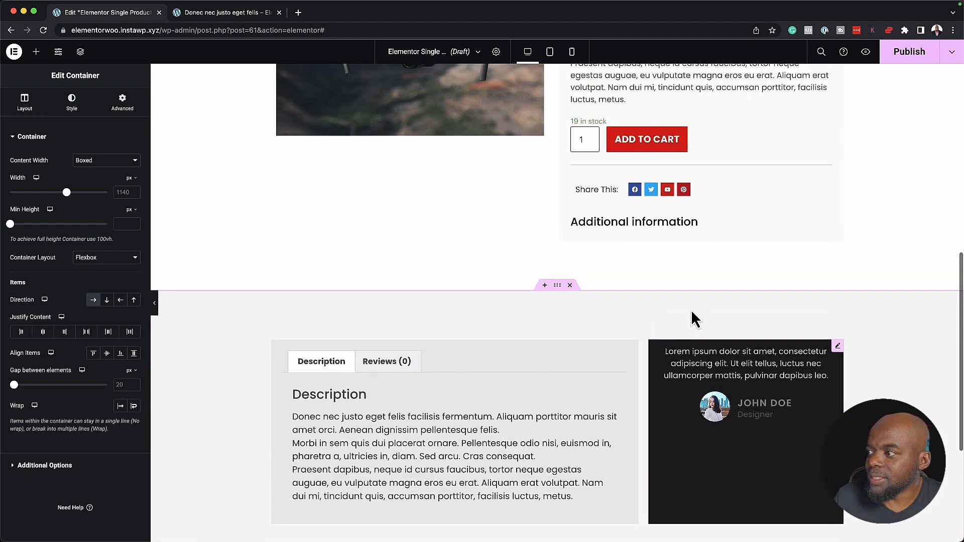
pyautogui.scroll(8, 691, 309)
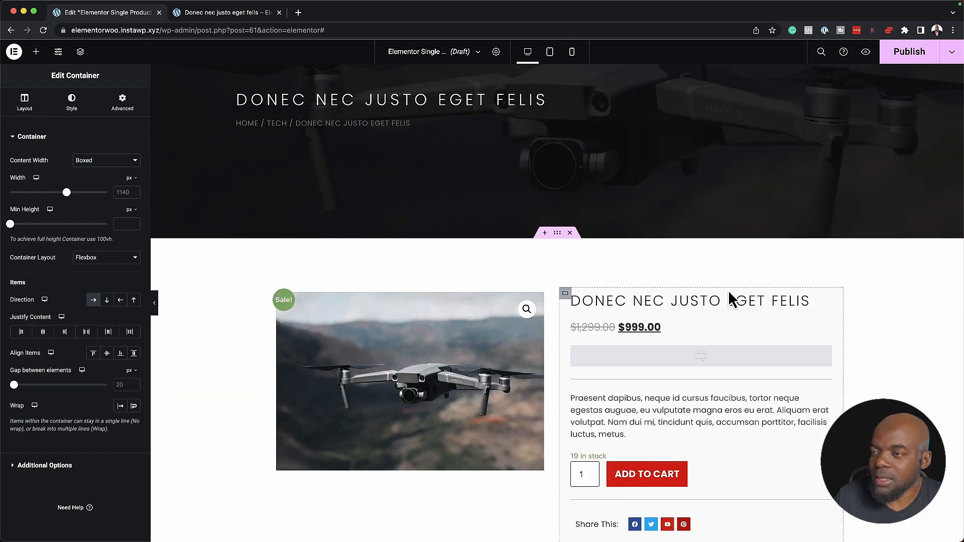
pyautogui.click(155, 305)
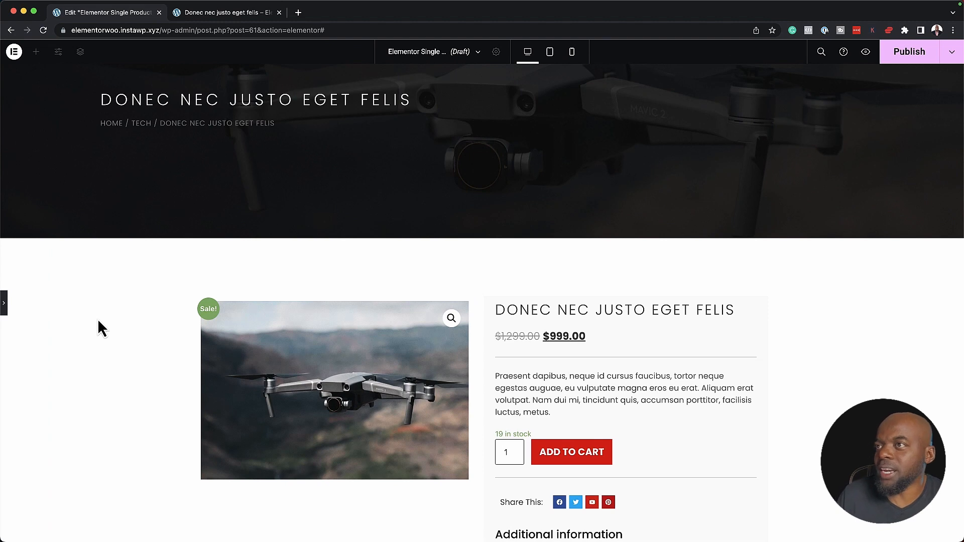
pyautogui.scroll(3, 97, 318)
pyautogui.scroll(-1, 97, 318)
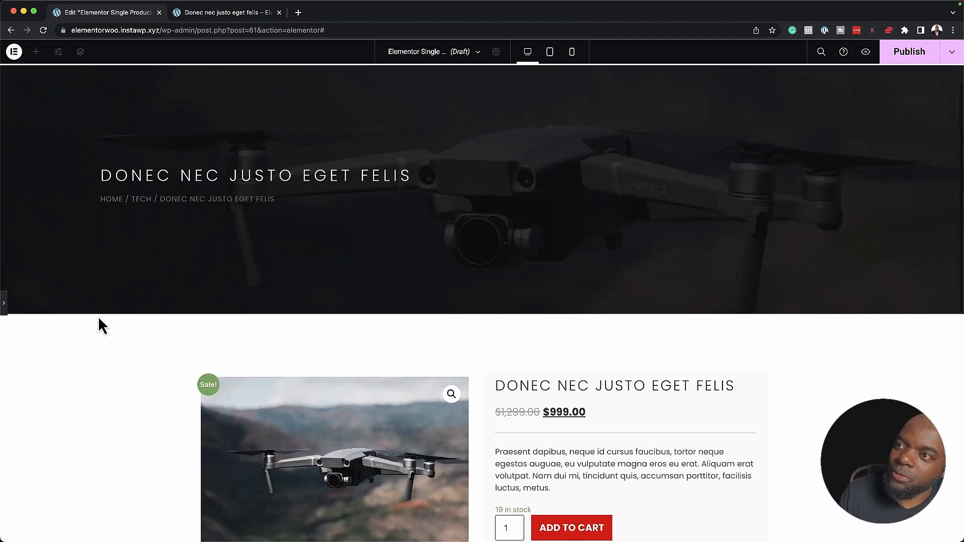
pyautogui.scroll(-4, 99, 319)
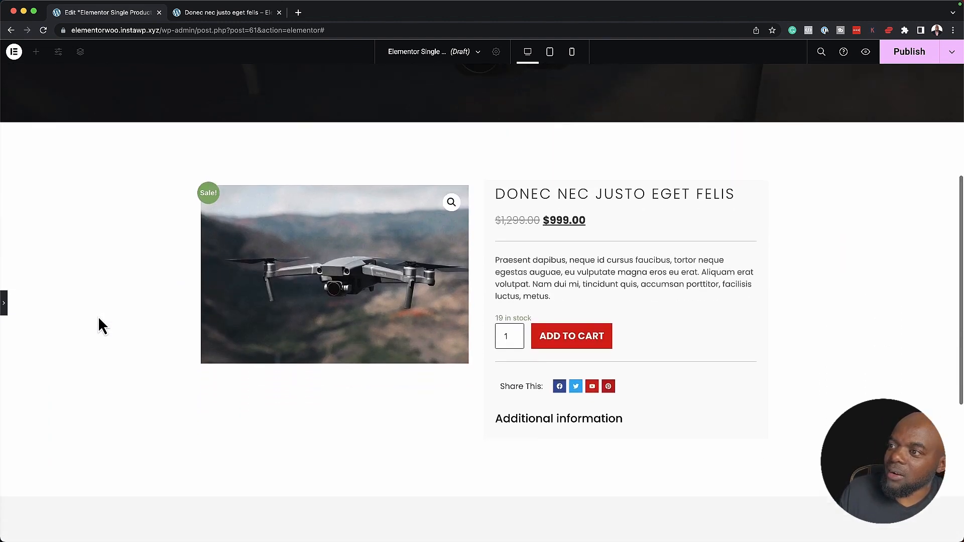
pyautogui.scroll(-5, 99, 317)
pyautogui.scroll(6, 98, 317)
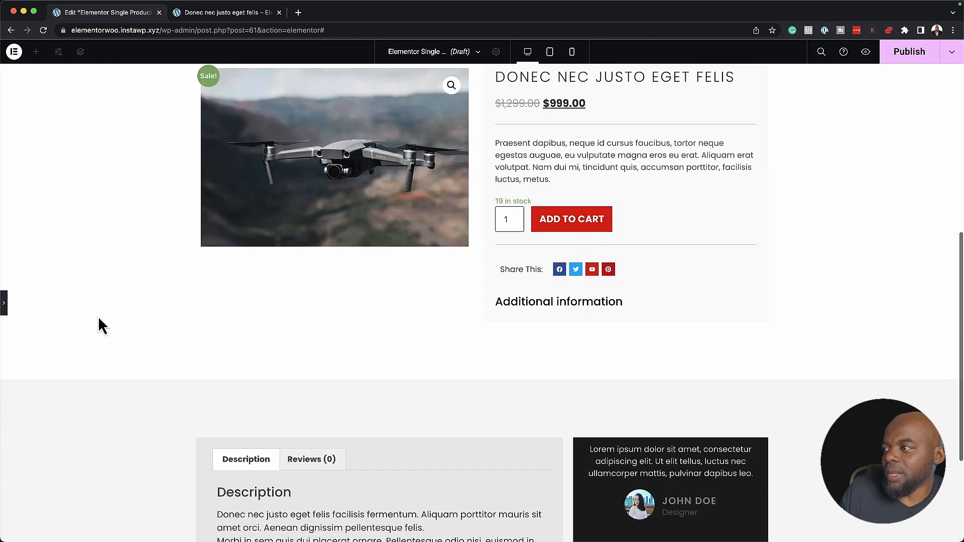
pyautogui.scroll(4, 97, 316)
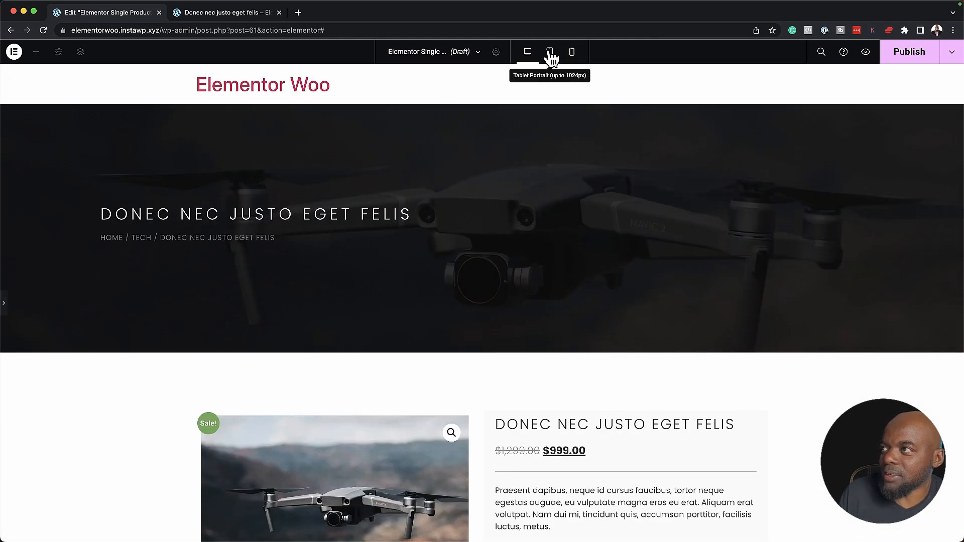
# For tablet portrait, set both the product details container and the tabs-and-testimonial container to a vertical column direction
pyautogui.click(550, 55)
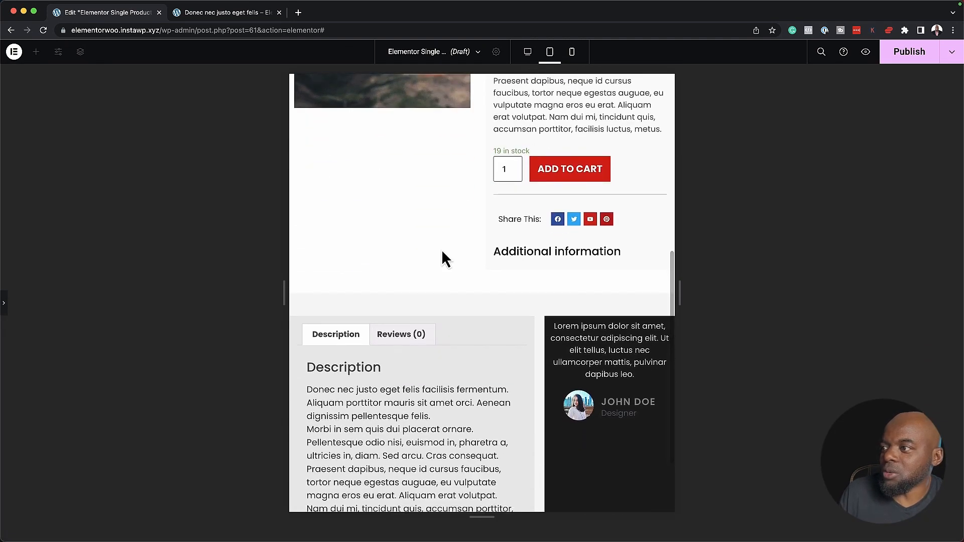
pyautogui.scroll(5, 418, 249)
pyautogui.scroll(1, 418, 250)
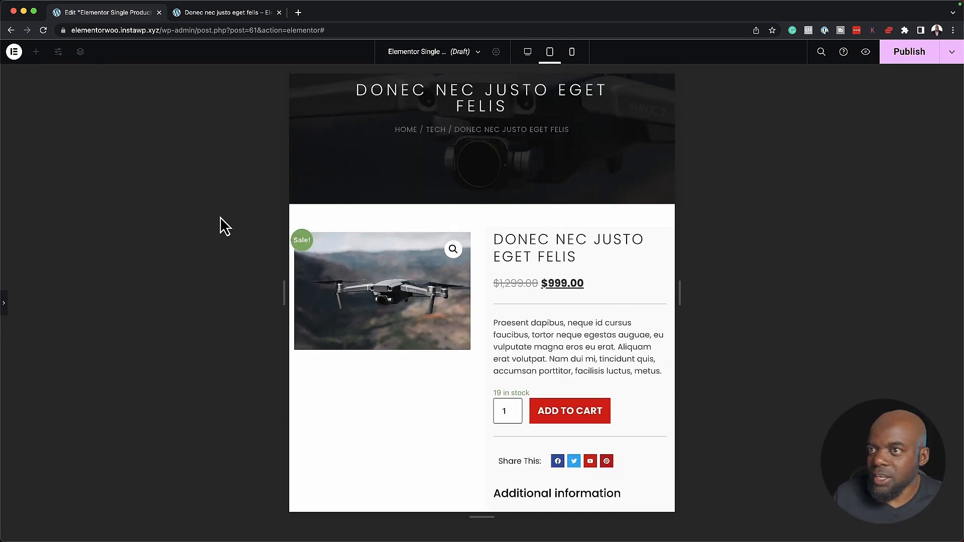
pyautogui.click(9, 299)
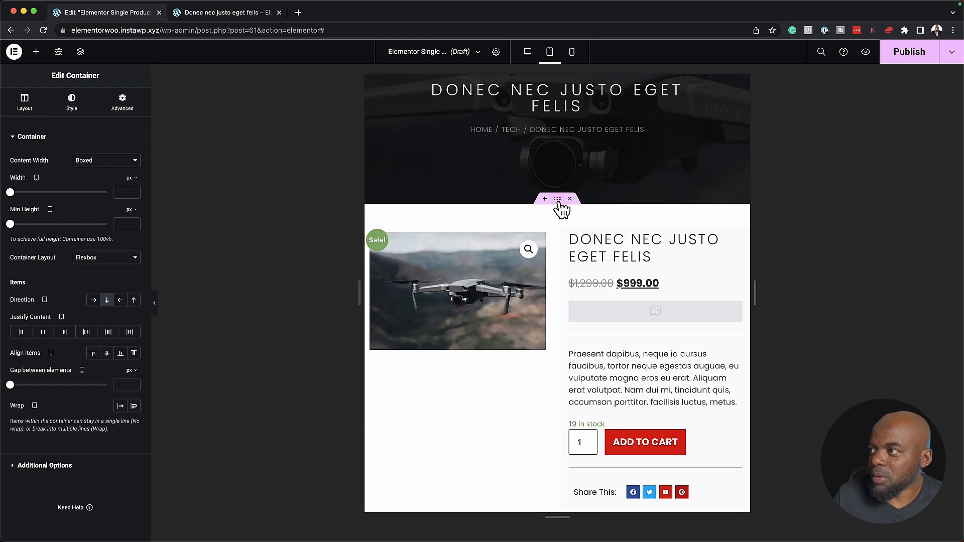
pyautogui.click(107, 300)
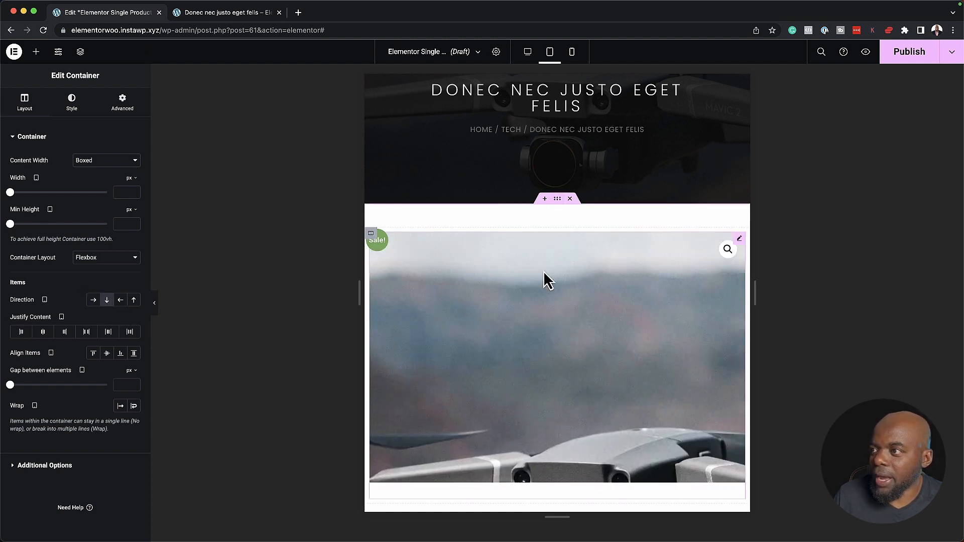
pyautogui.scroll(-1, 520, 290)
pyautogui.scroll(-5, 523, 294)
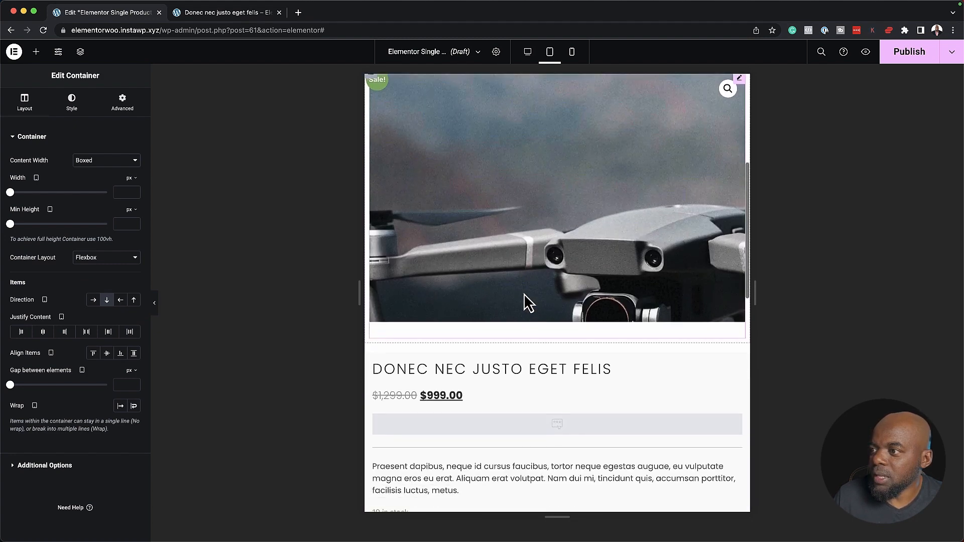
pyautogui.scroll(-10, 545, 449)
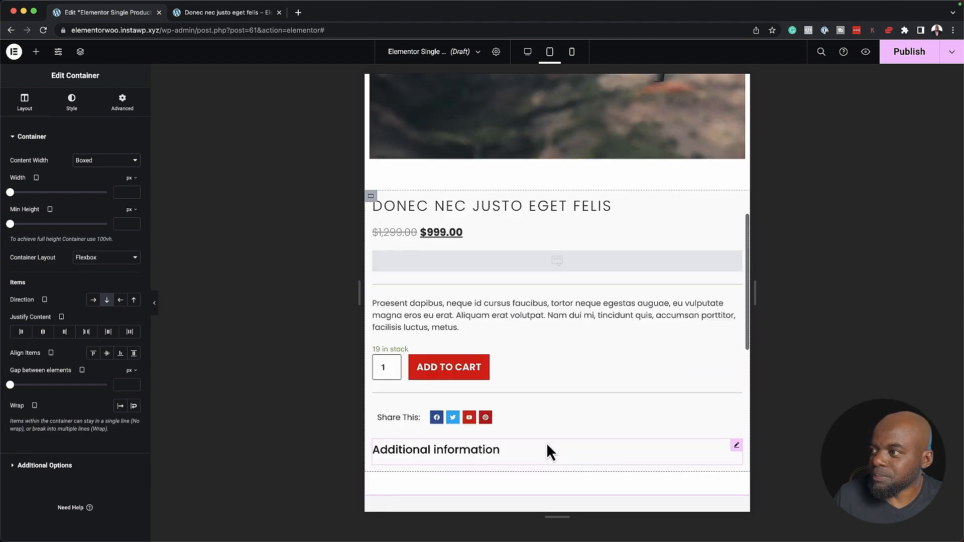
pyautogui.scroll(7, 444, 347)
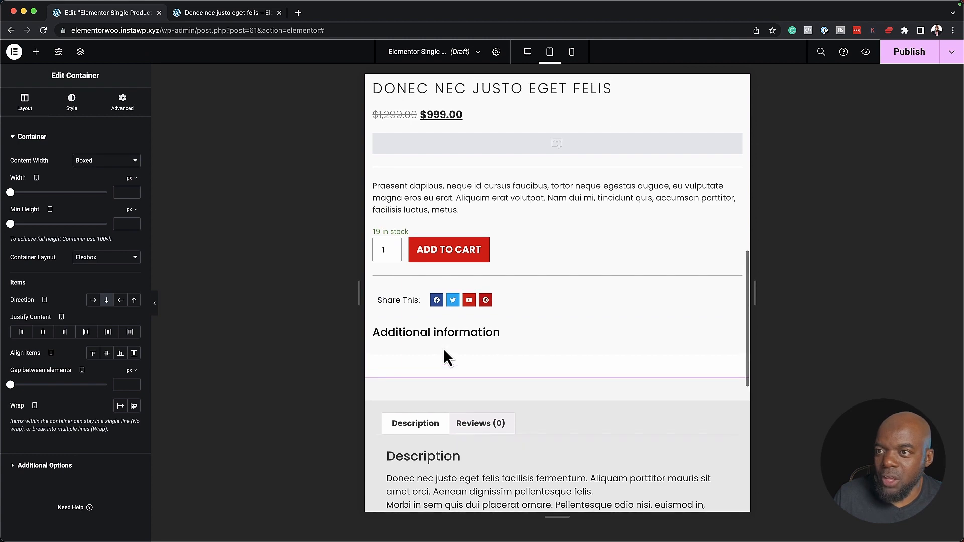
pyautogui.scroll(12, 444, 347)
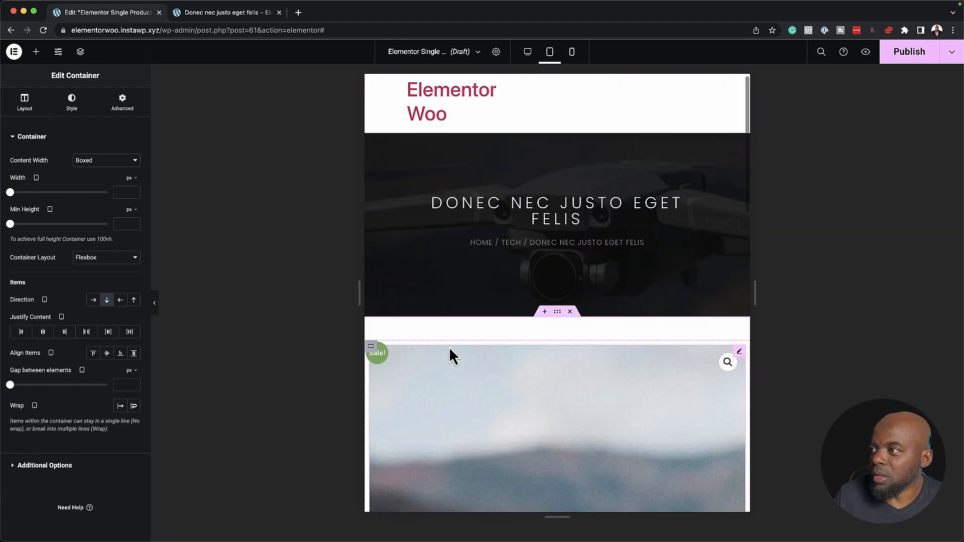
# For tablet portrait, set the tabs-and-testimonial container to a reversed column direction, placing the testimonial above the tabs
pyautogui.scroll(-15, 512, 370)
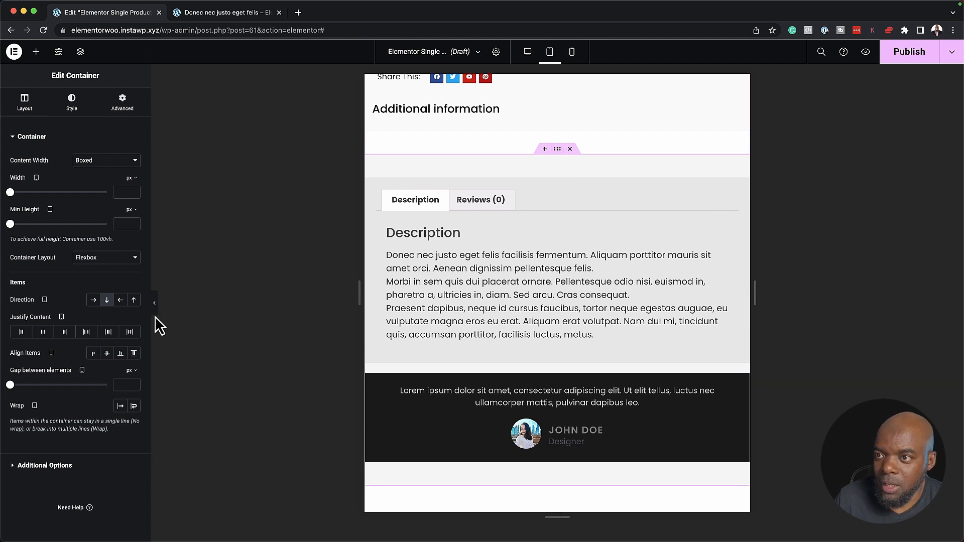
pyautogui.click(134, 300)
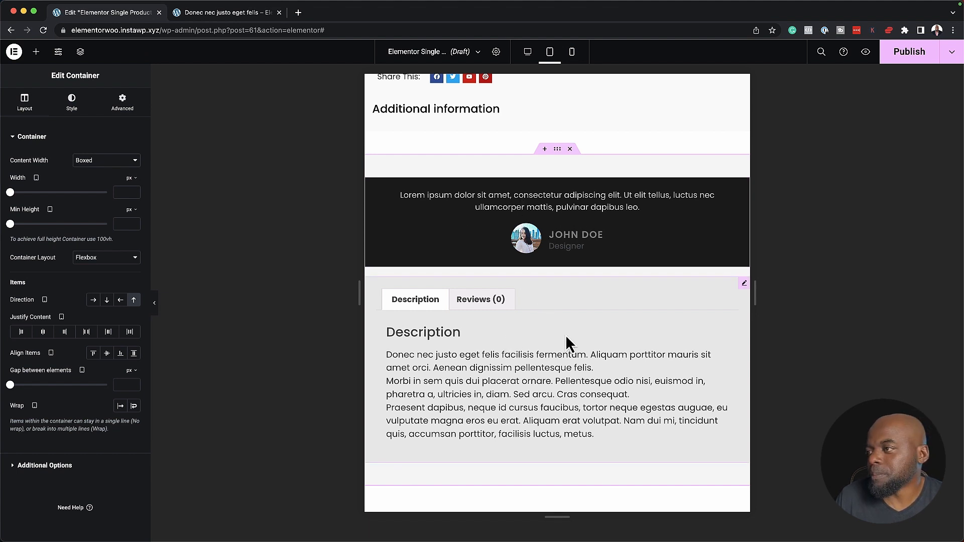
# For mobile portrait, set the gap between elements in the product details container to 0 px
pyautogui.click(571, 54)
pyautogui.scroll(5, 538, 168)
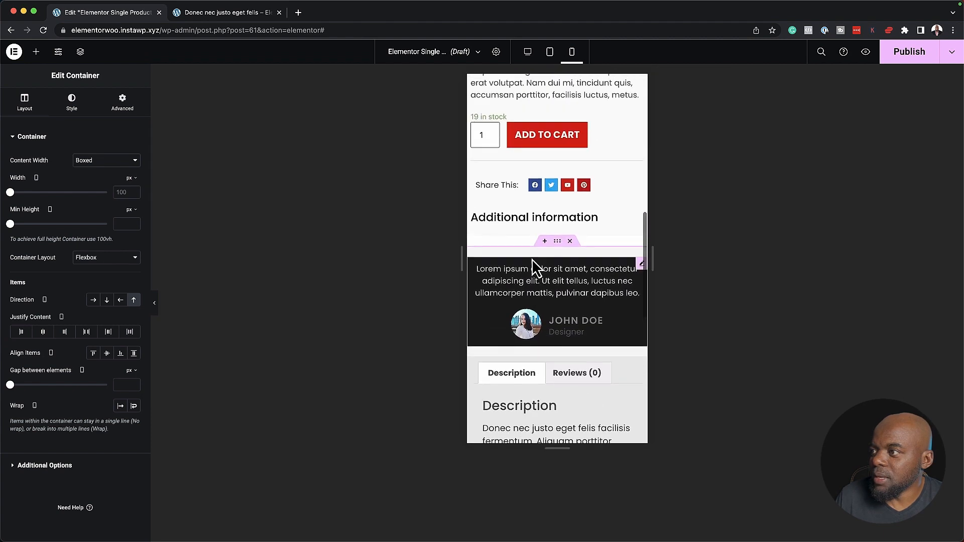
pyautogui.scroll(1, 531, 259)
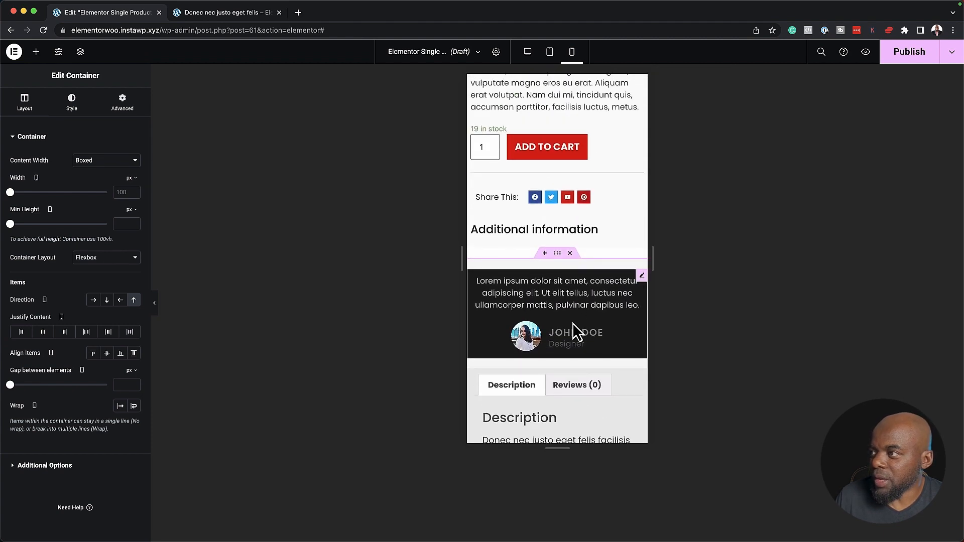
pyautogui.scroll(10, 602, 344)
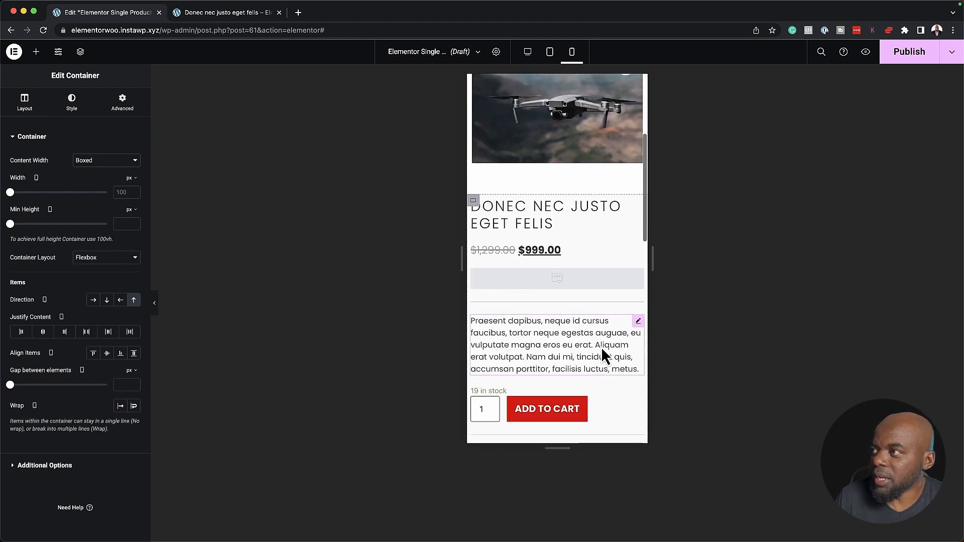
pyautogui.scroll(4, 601, 347)
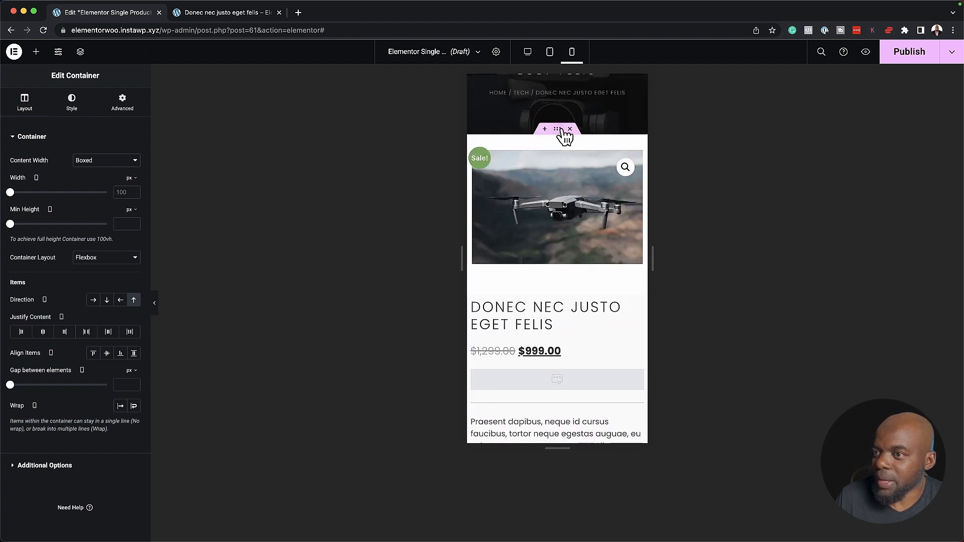
pyautogui.click(562, 131)
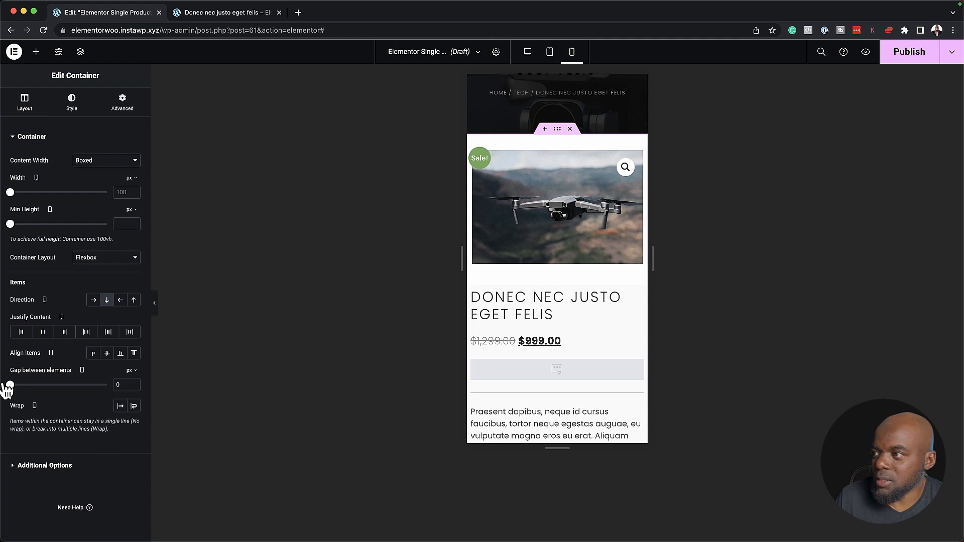
pyautogui.scroll(1, 521, 343)
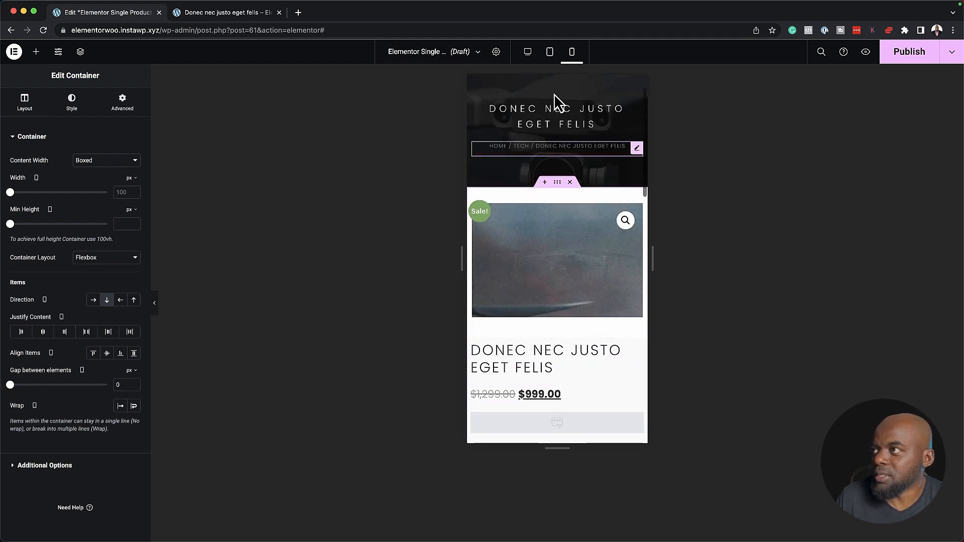
# In desktop view, add a single-column flexbox container below the tabs-and-testimonial section
pyautogui.click(527, 52)
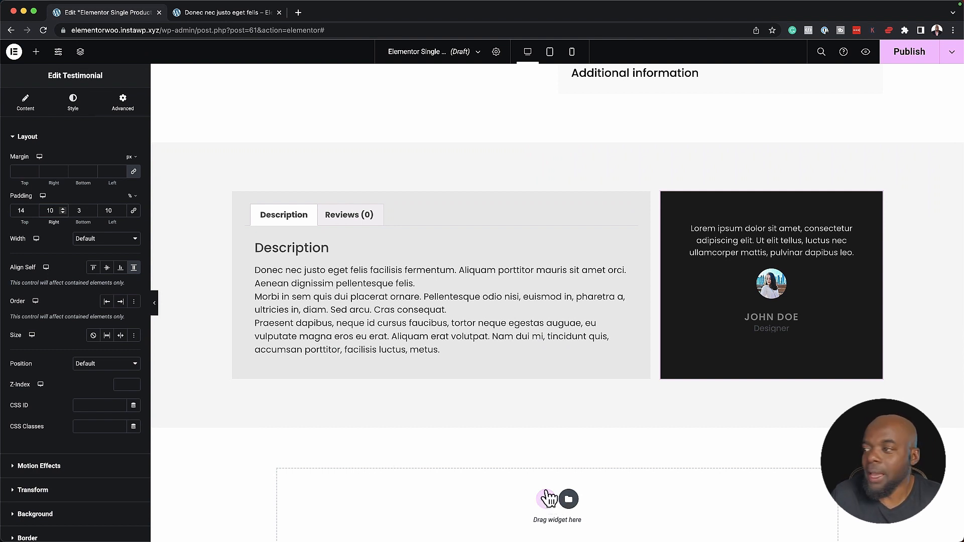
pyautogui.scroll(-1, 550, 499)
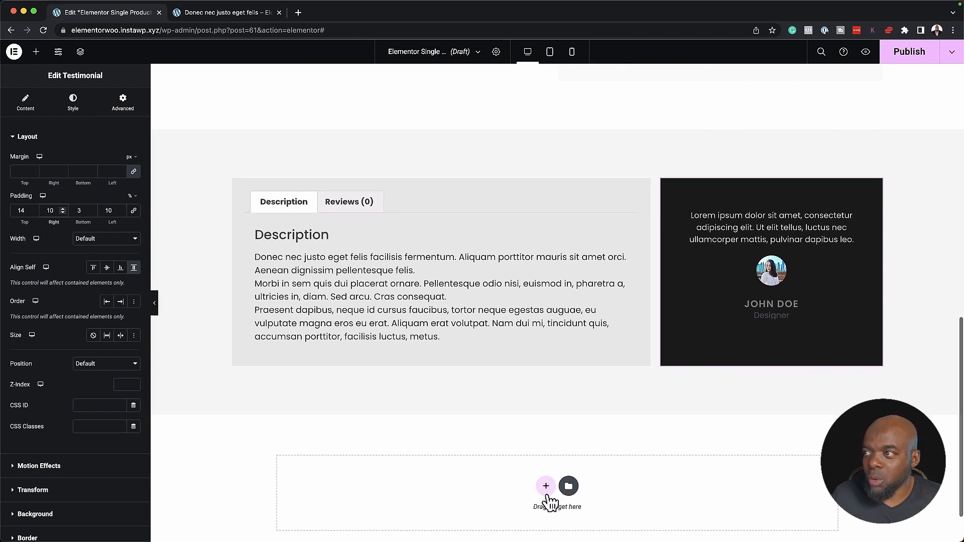
pyautogui.scroll(8, 538, 396)
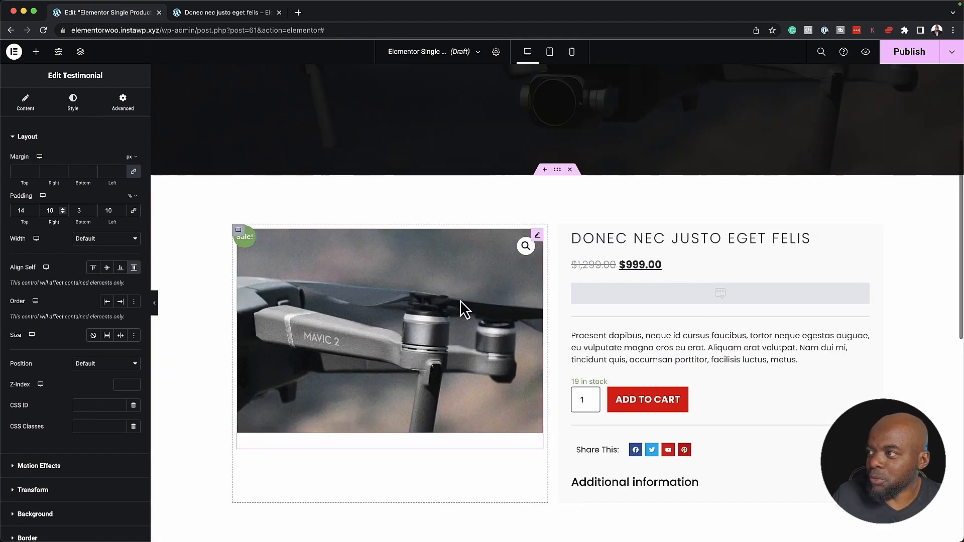
pyautogui.scroll(-5, 684, 402)
pyautogui.scroll(-5, 684, 399)
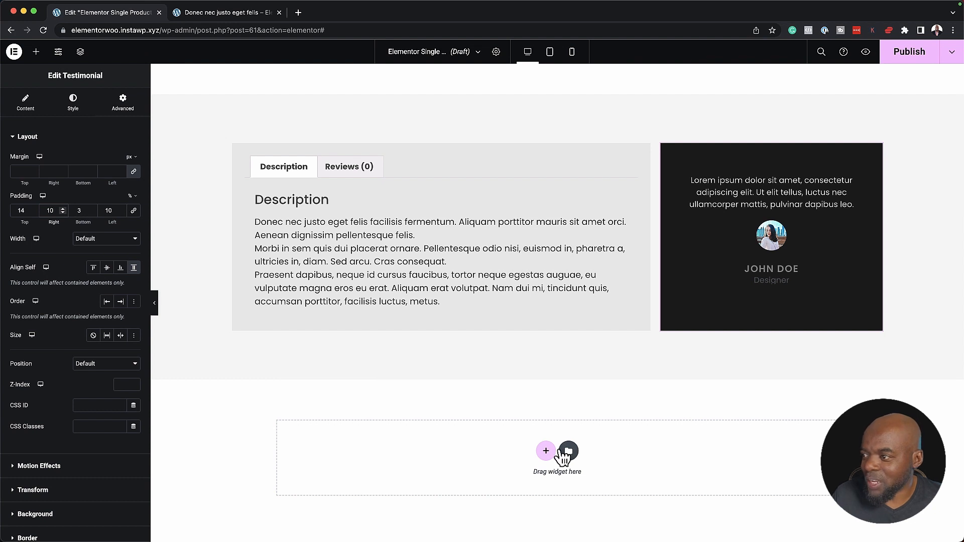
pyautogui.click(545, 451)
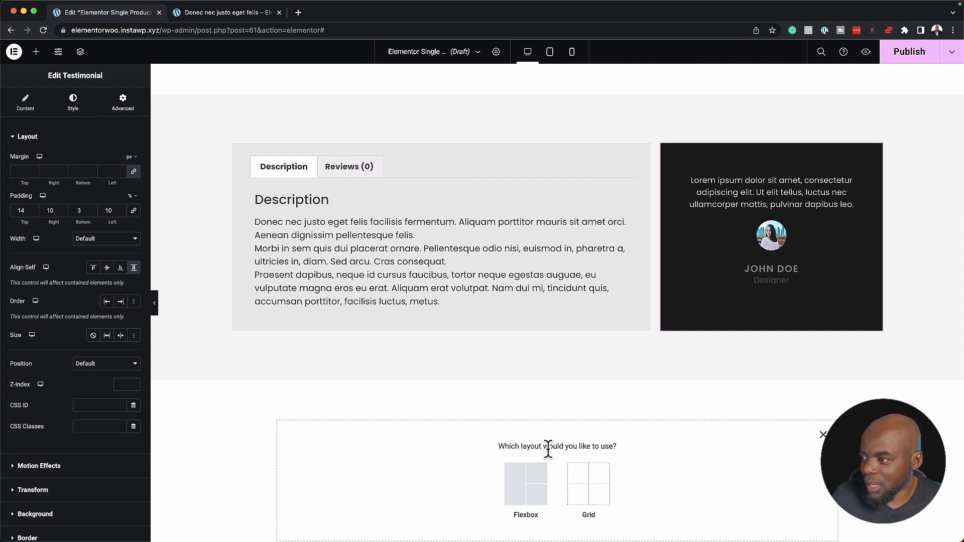
pyautogui.click(526, 495)
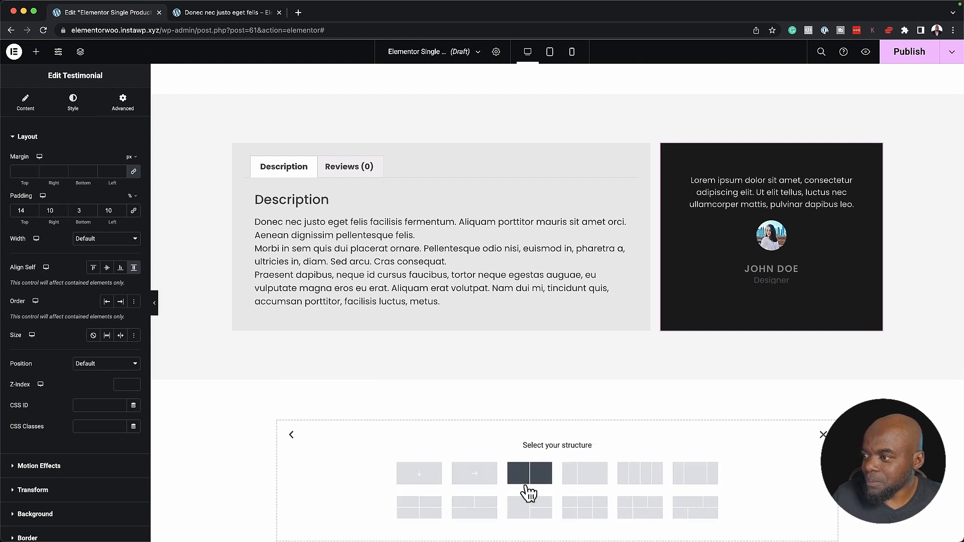
pyautogui.click(418, 475)
# Find the Heading widget and place it inside the new empty container
pyautogui.click(556, 411)
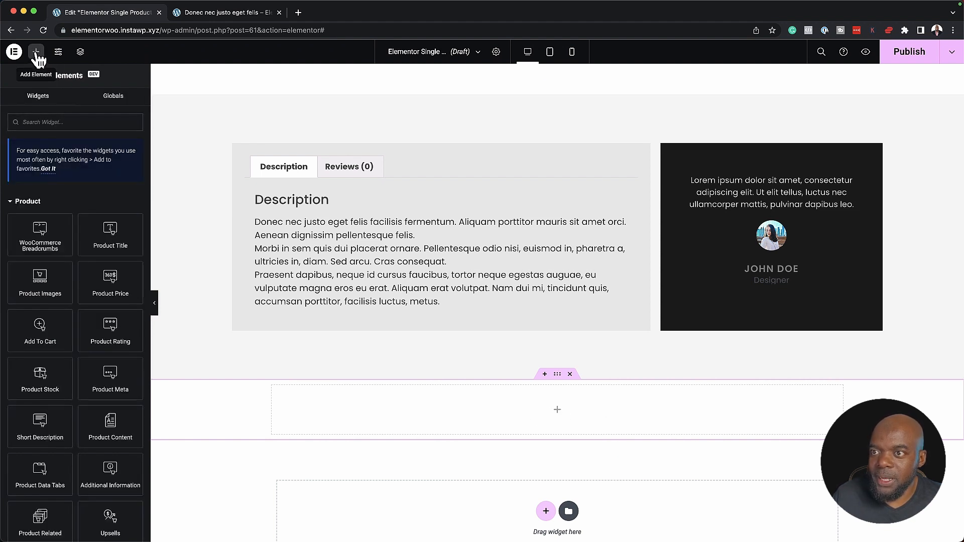
pyautogui.click(60, 121)
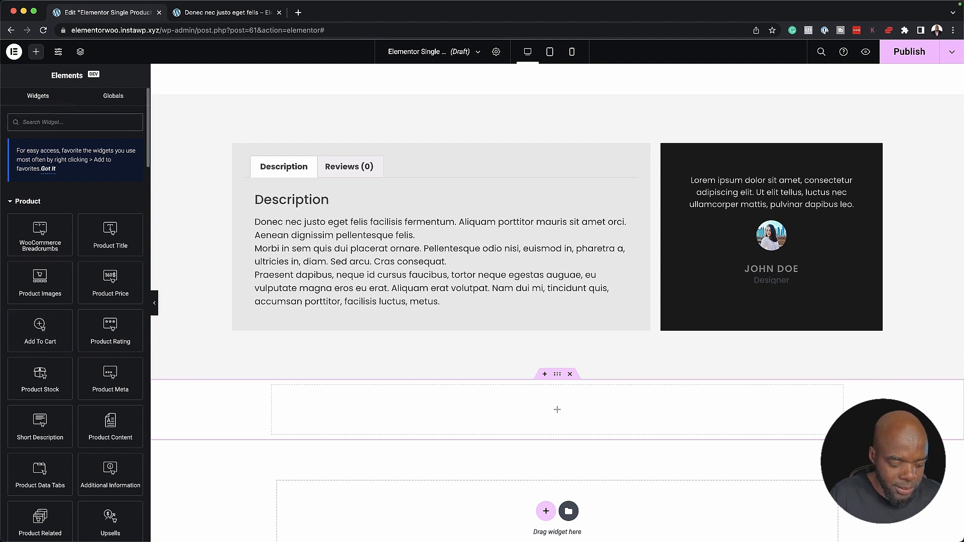
pyautogui.write('heading')
pyautogui.moveTo(40, 211); pyautogui.dragTo(561, 404)
# Set the heading container's padding to 6% at the top and bottom and 0 at the sides, with the values unlinked
pyautogui.click(572, 405)
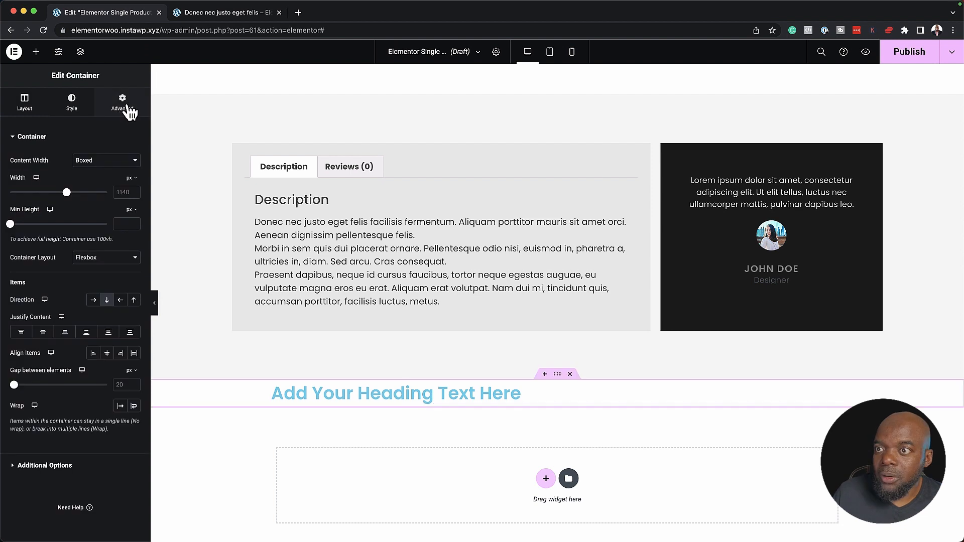
pyautogui.click(130, 113)
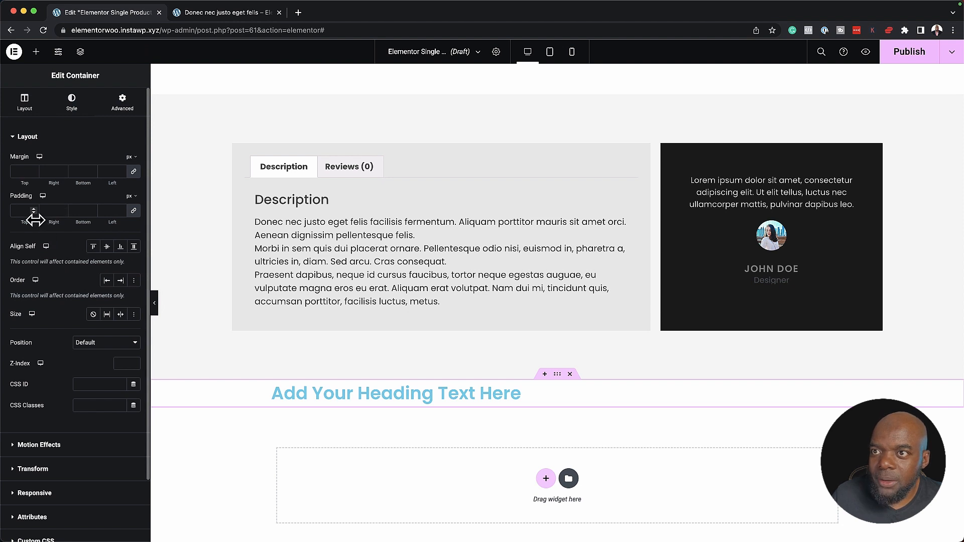
pyautogui.click(134, 211)
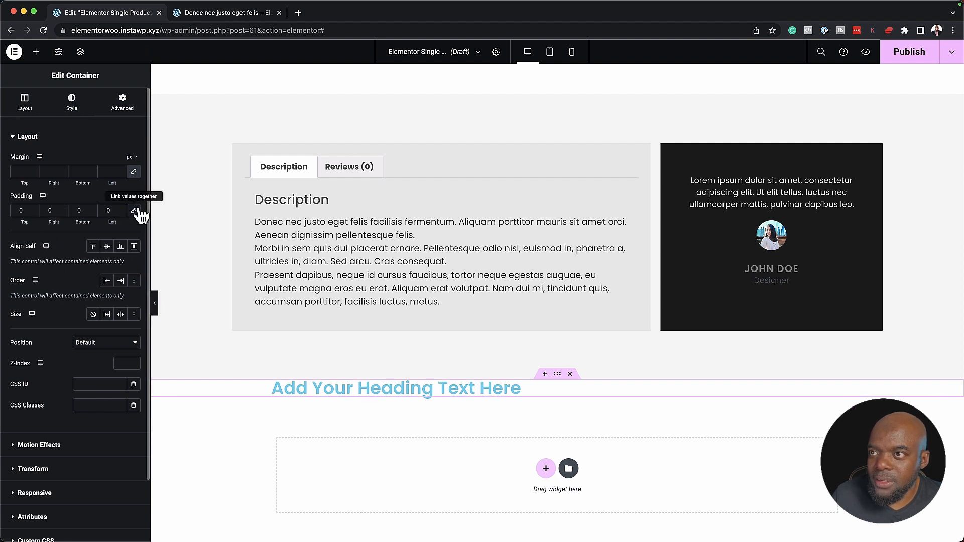
pyautogui.click(133, 196)
pyautogui.click(135, 211)
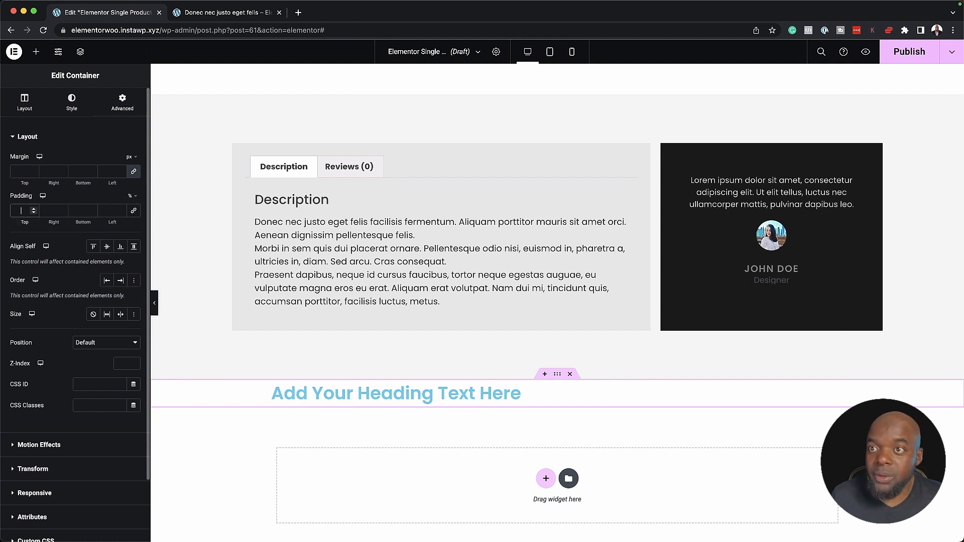
pyautogui.write('6')
pyautogui.click(89, 210)
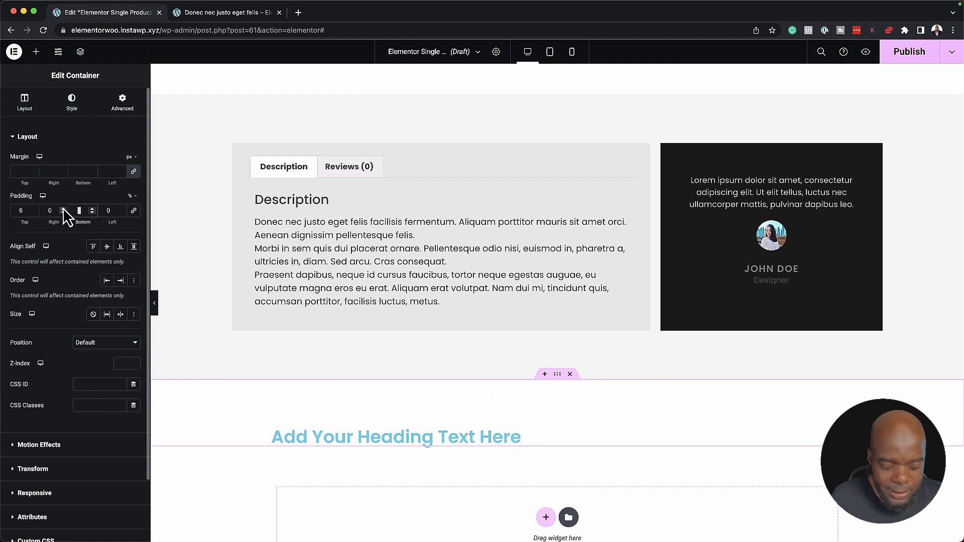
pyautogui.write('6')
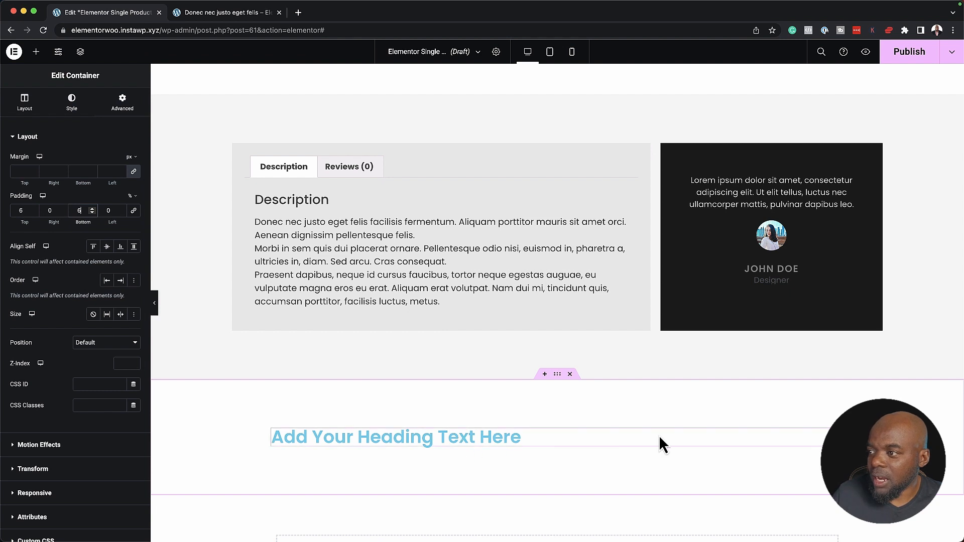
# Center-align the heading and give its container a classic background with the color #161616
pyautogui.click(396, 437)
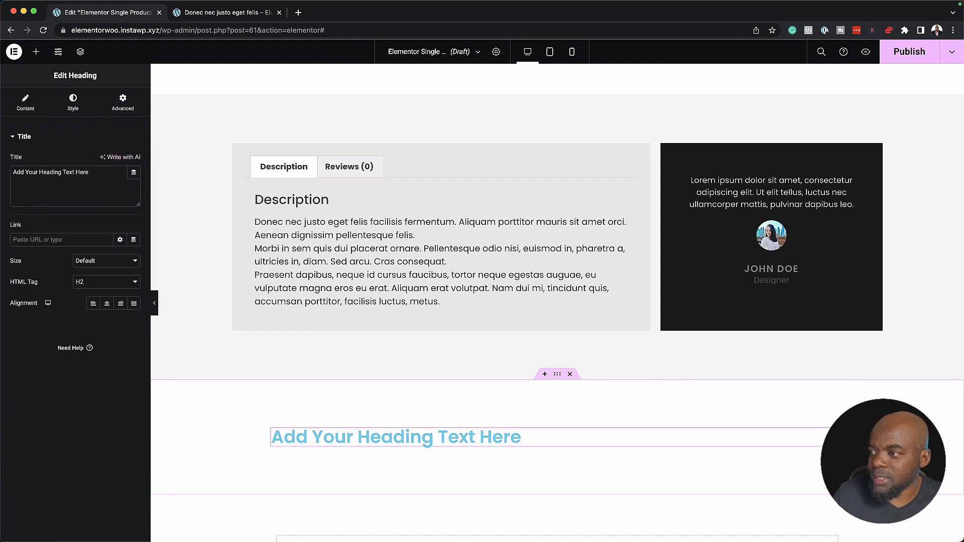
pyautogui.click(107, 303)
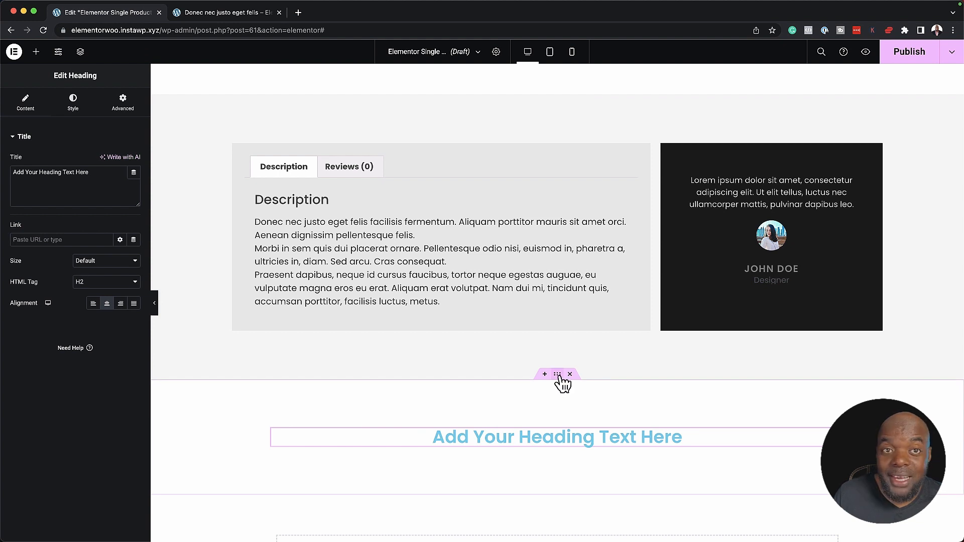
pyautogui.click(557, 374)
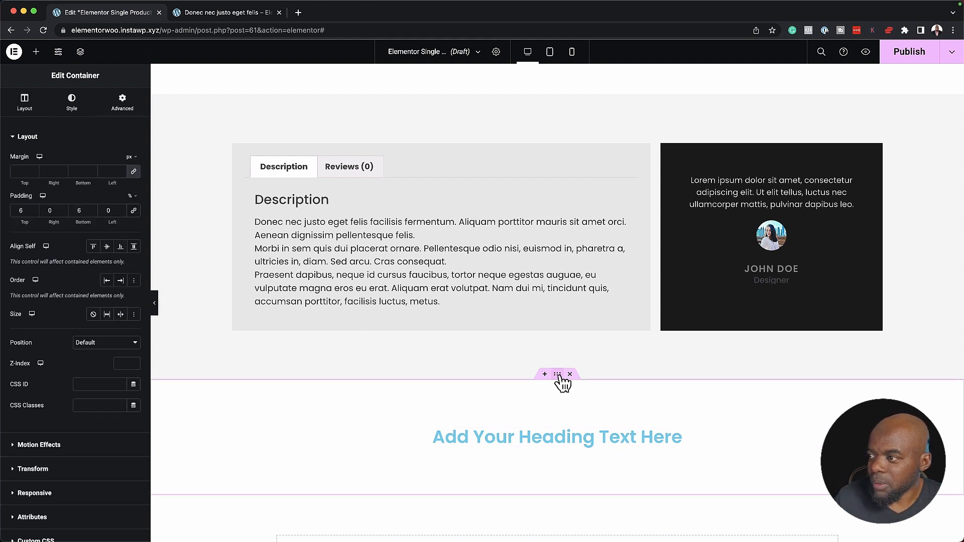
pyautogui.click(72, 105)
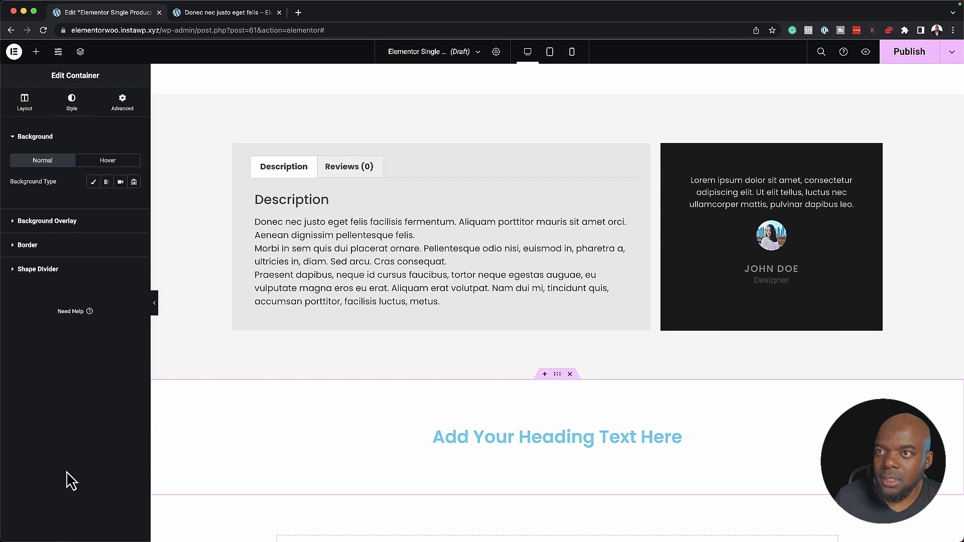
pyautogui.click(93, 182)
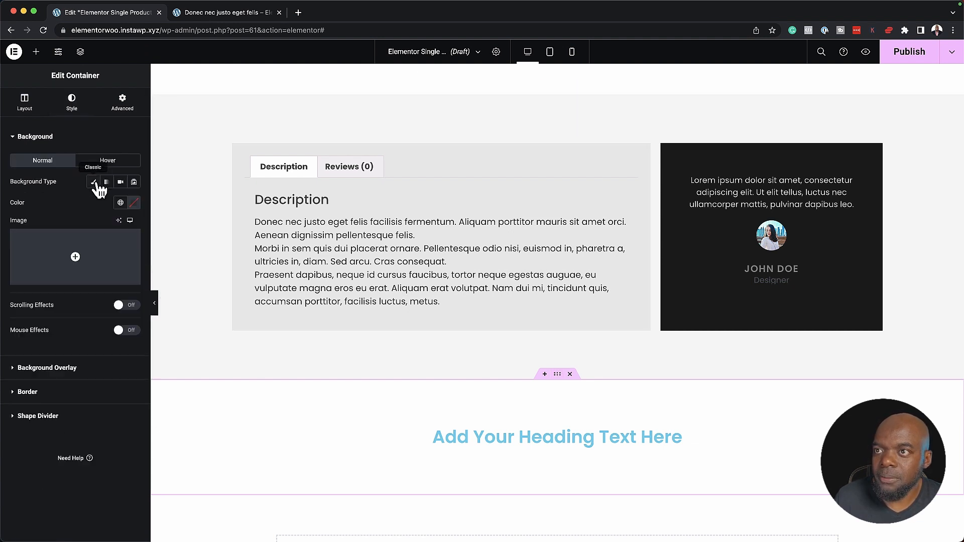
pyautogui.click(134, 202)
pyautogui.moveTo(95, 316); pyautogui.dragTo(68, 312)
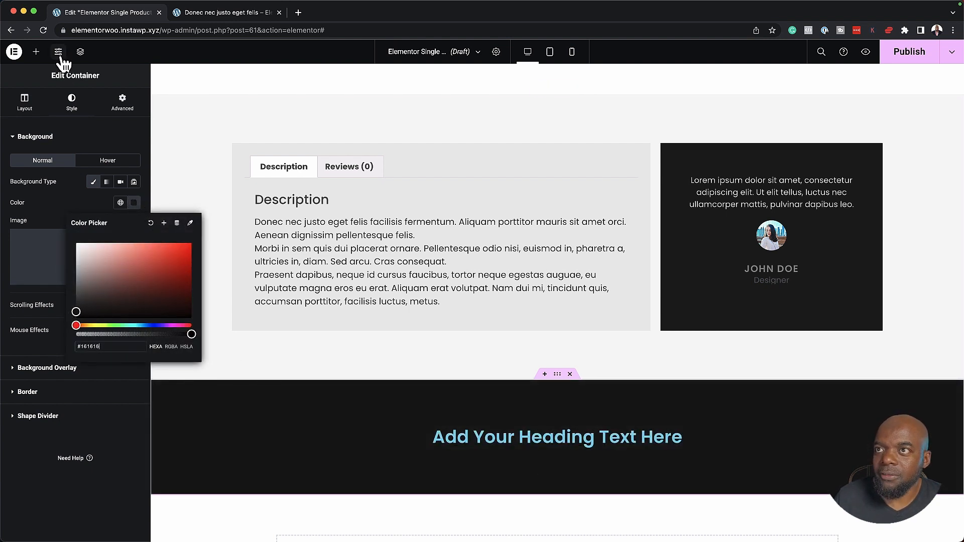
# Add a Video widget below the heading in the dark container
pyautogui.click(42, 56)
pyautogui.moveTo(41, 208); pyautogui.dragTo(597, 450)
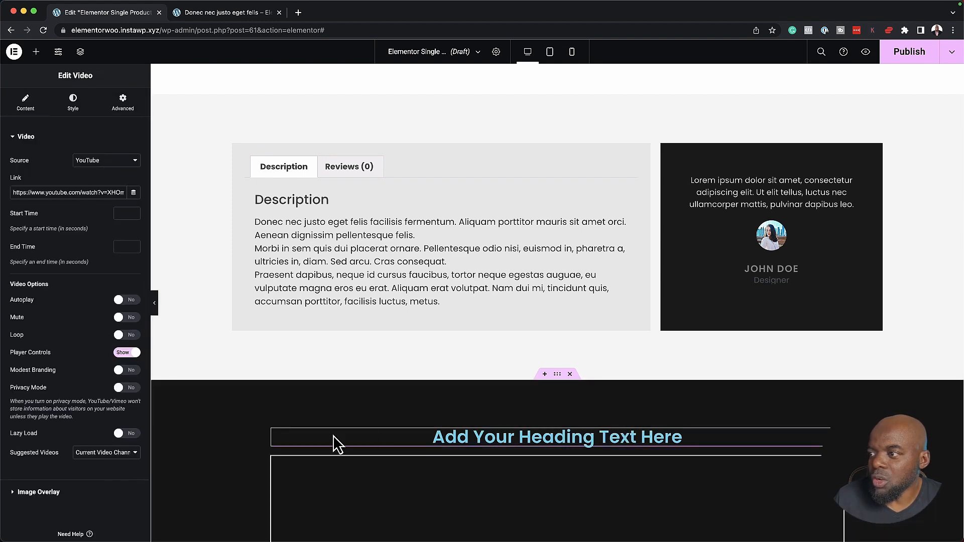
pyautogui.scroll(-5, 308, 435)
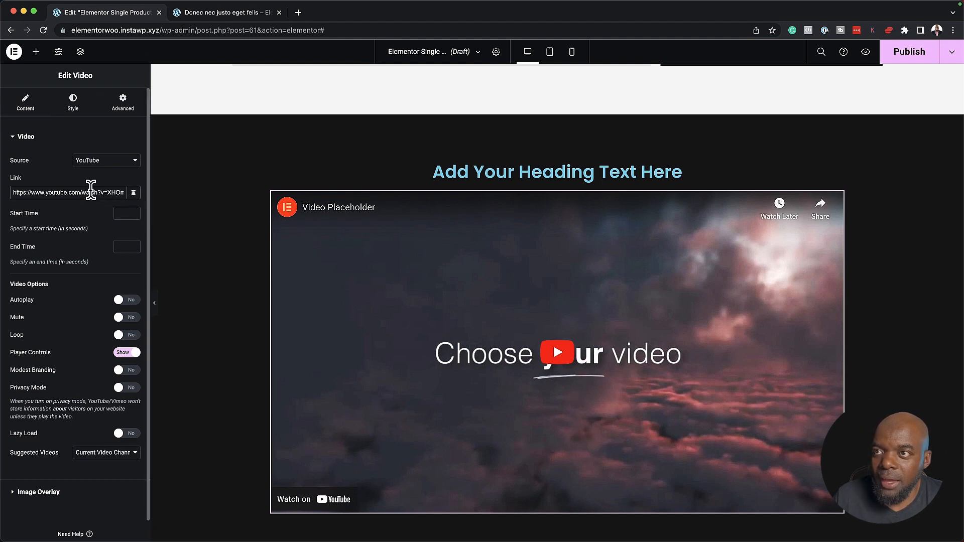
pyautogui.click(117, 160)
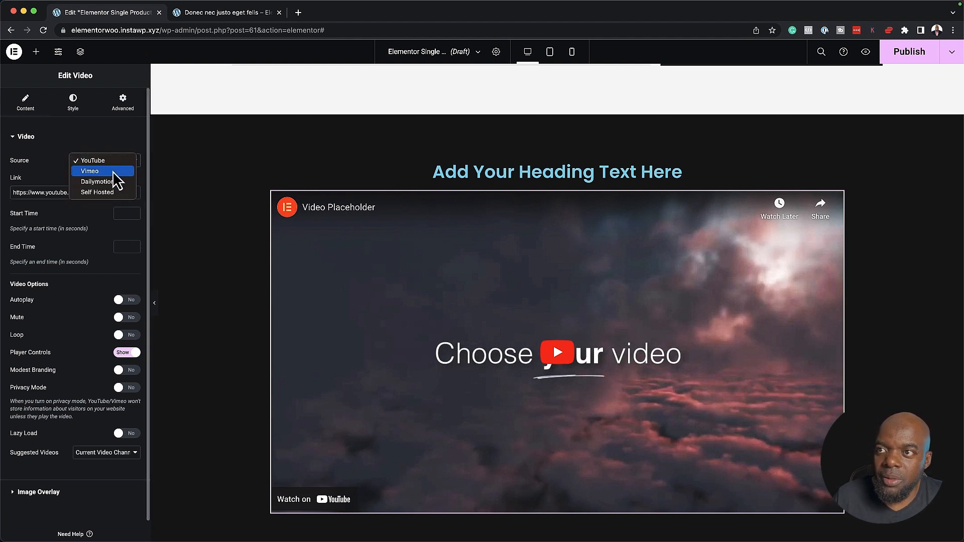
pyautogui.click(55, 164)
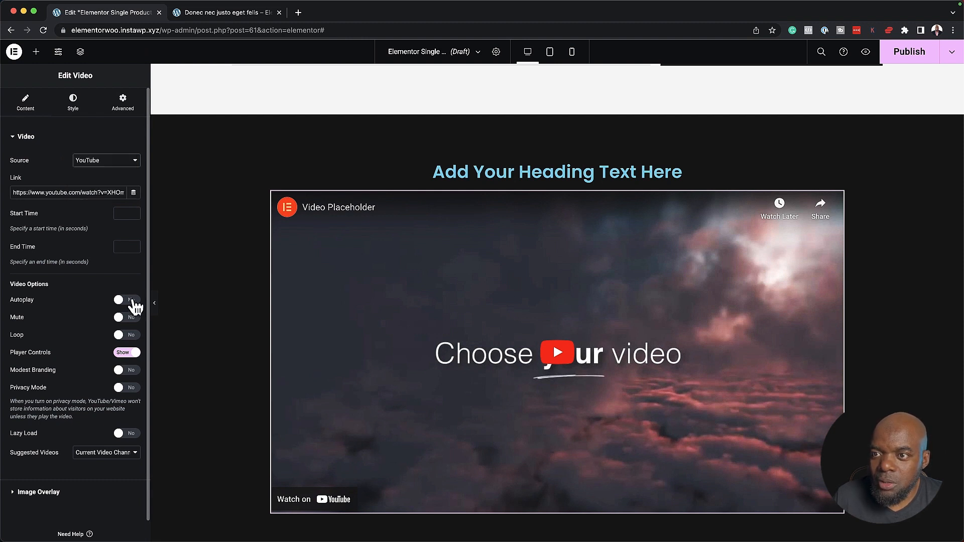
# Enable the video's image overlay and choose the photo of the woman in front of the city skyline from the media library
pyautogui.scroll(-1, 73, 451)
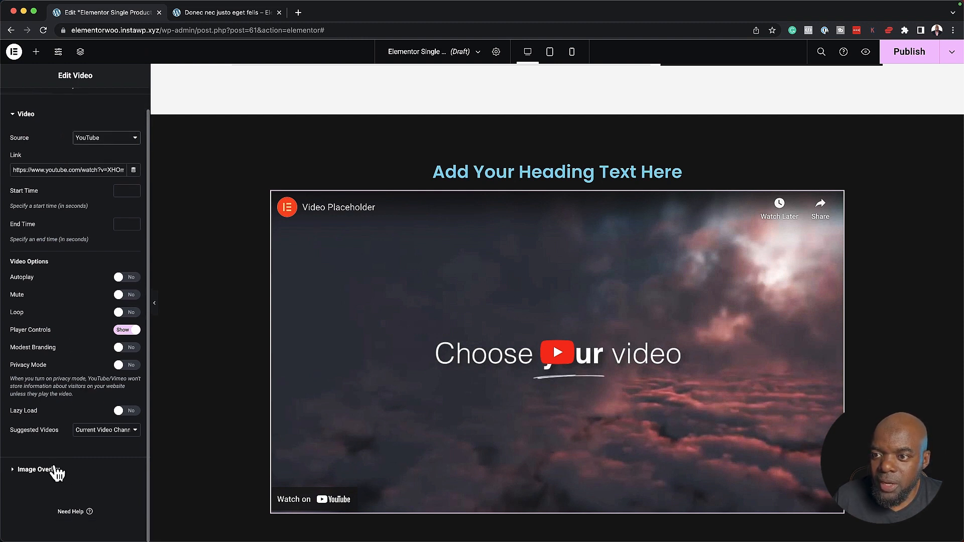
pyautogui.click(57, 471)
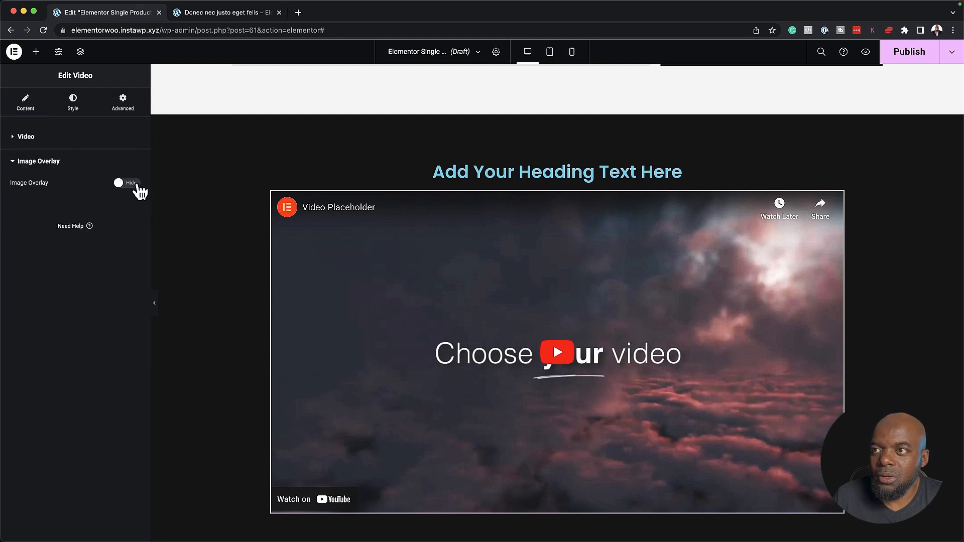
pyautogui.click(137, 186)
pyautogui.click(90, 233)
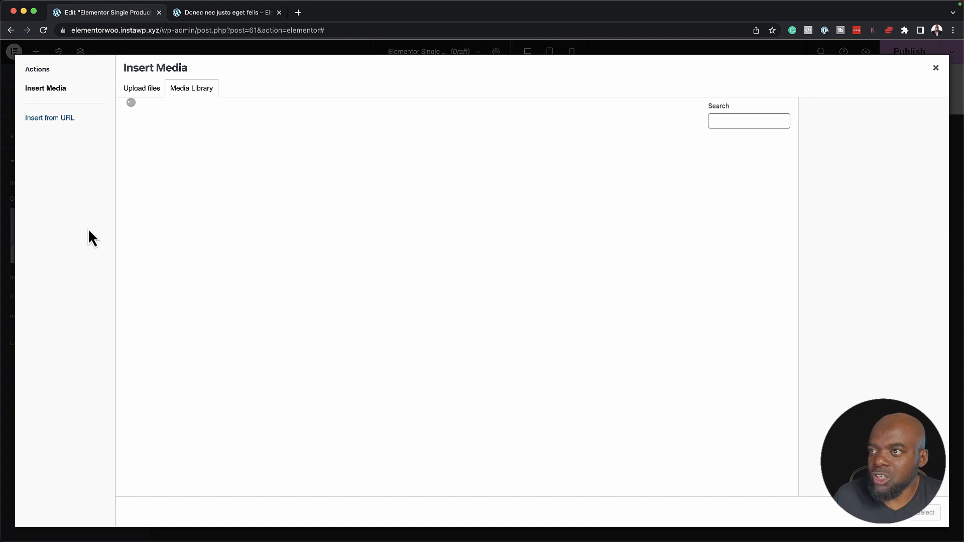
pyautogui.click(240, 188)
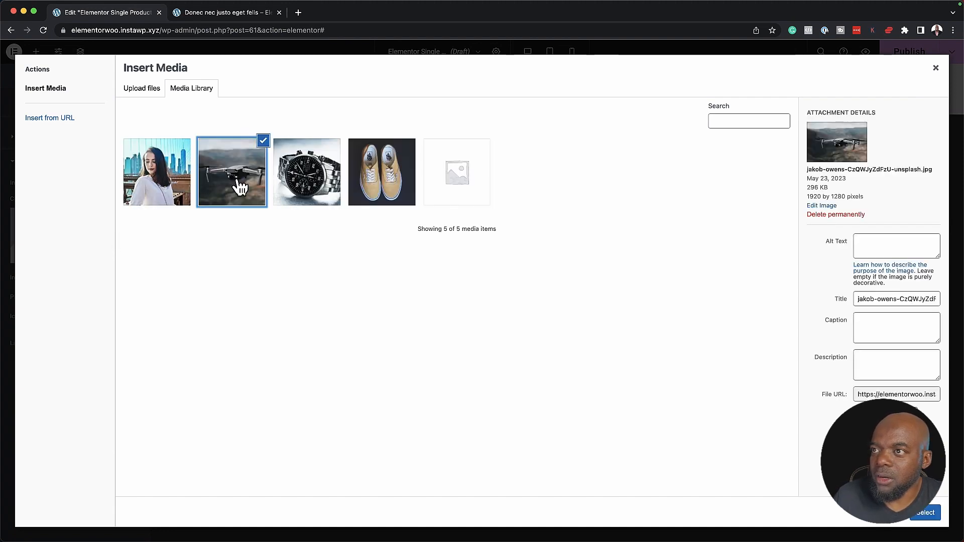
pyautogui.click(170, 186)
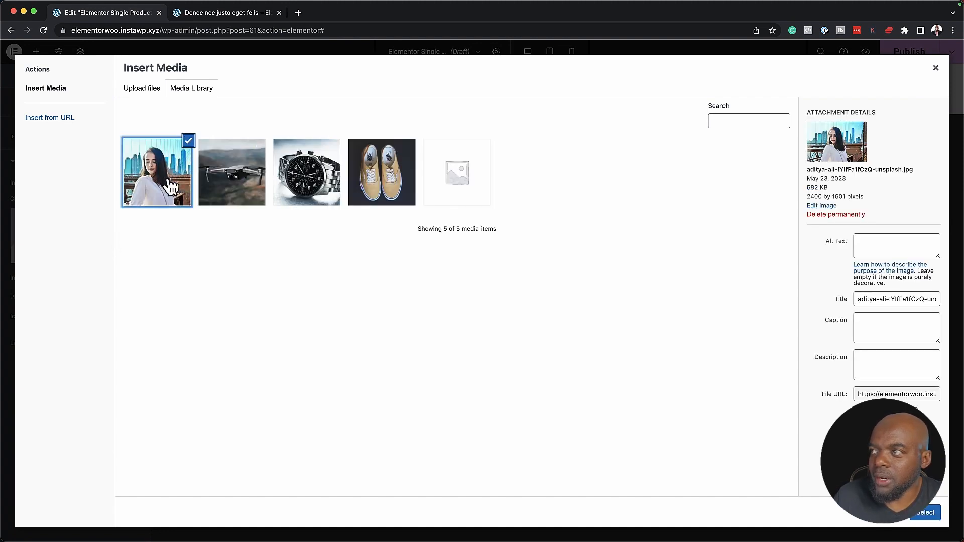
pyautogui.click(916, 512)
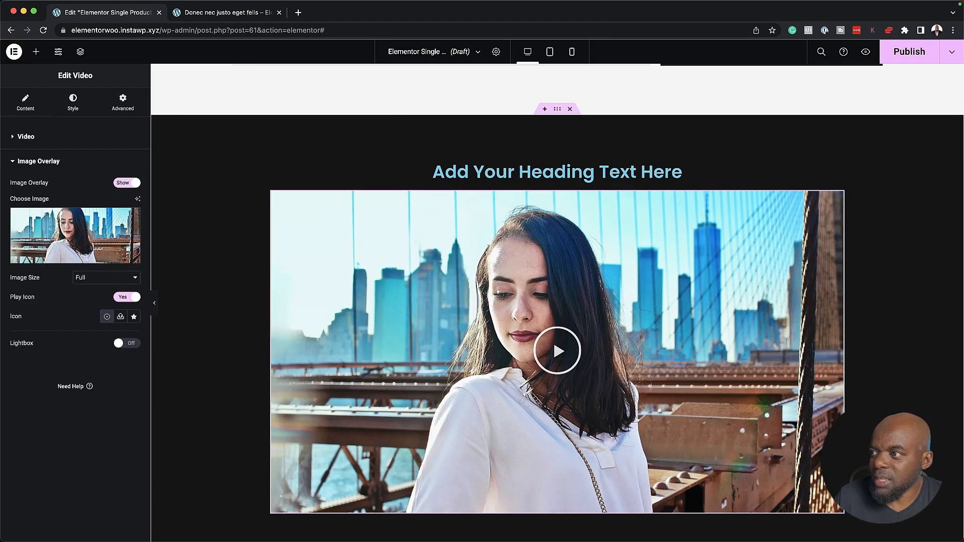
# Review the template's layout from the product header down to the dark video section
pyautogui.scroll(-10, 542, 311)
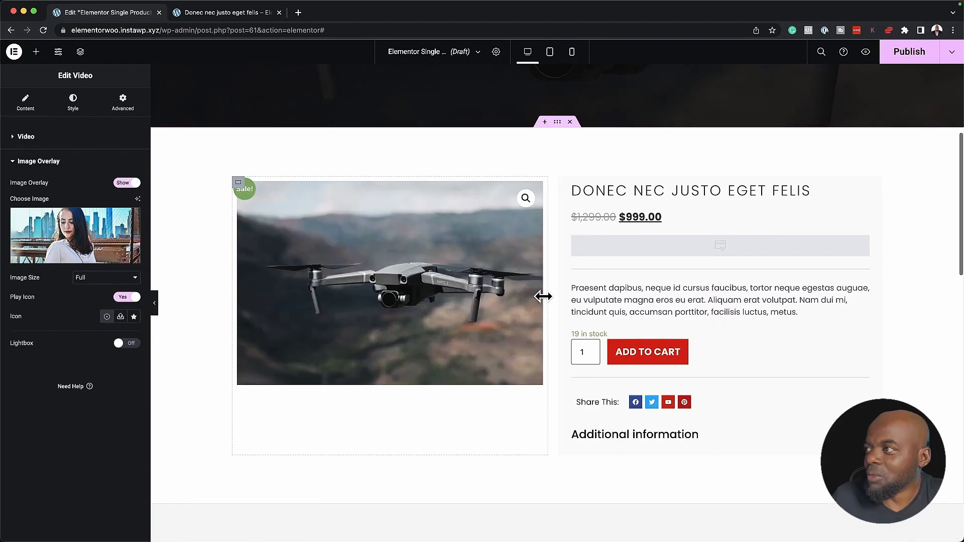
pyautogui.scroll(5, 543, 297)
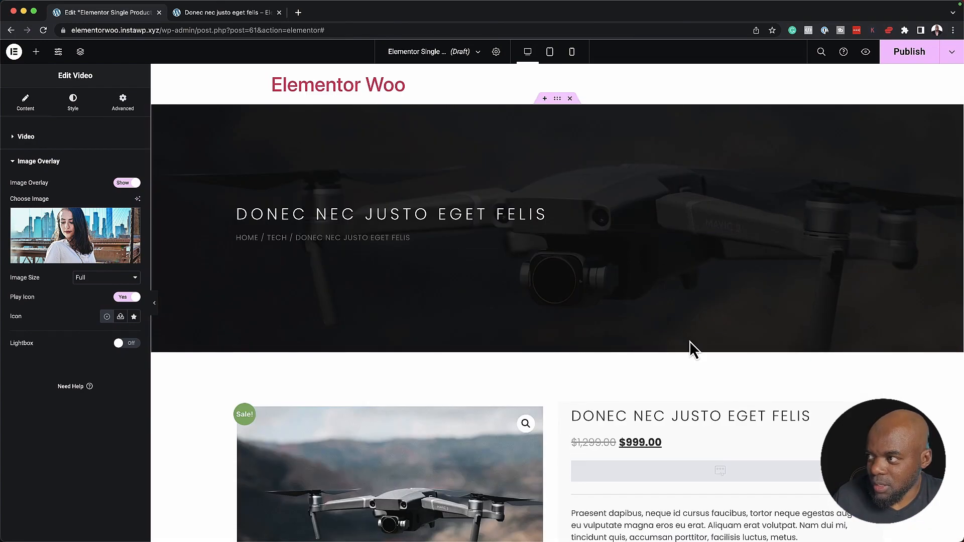
pyautogui.scroll(-15, 692, 349)
pyautogui.scroll(-1, 635, 394)
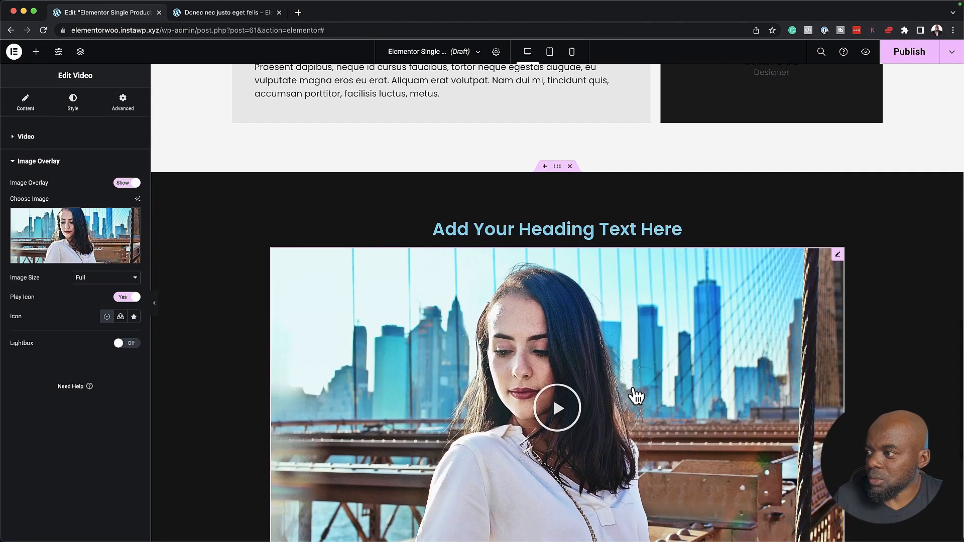
pyautogui.scroll(-3, 635, 394)
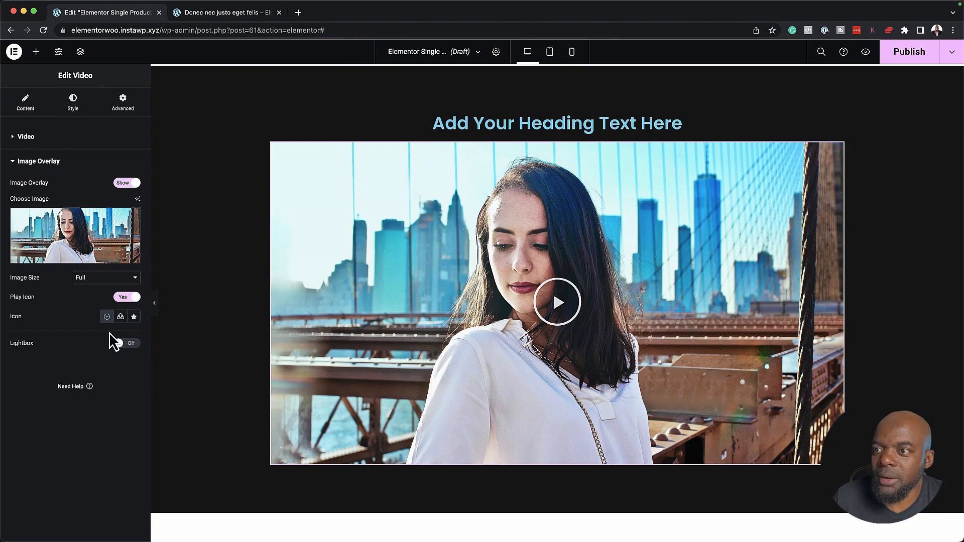
# Try the overlay's lightbox option, switch it back off, and set the video's play icon size to 80
pyautogui.click(132, 345)
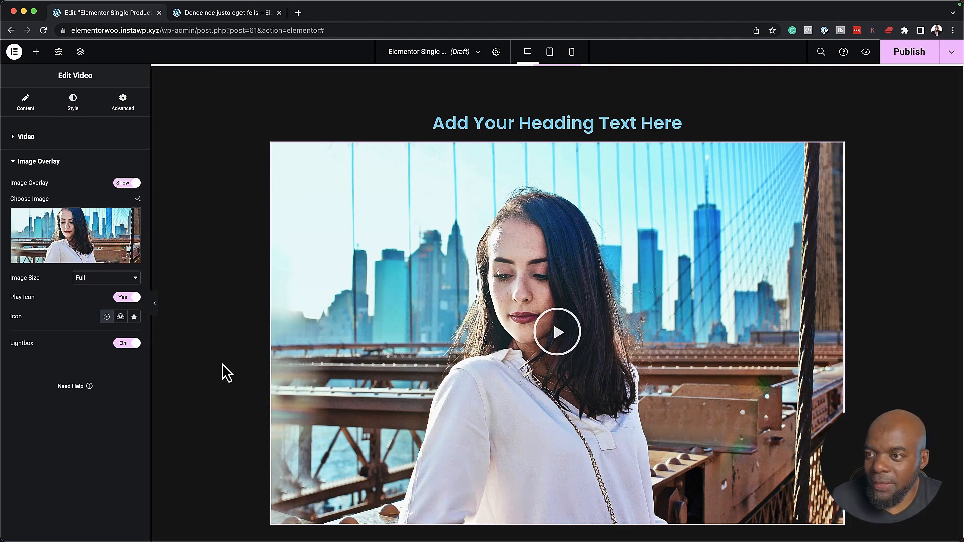
pyautogui.click(122, 346)
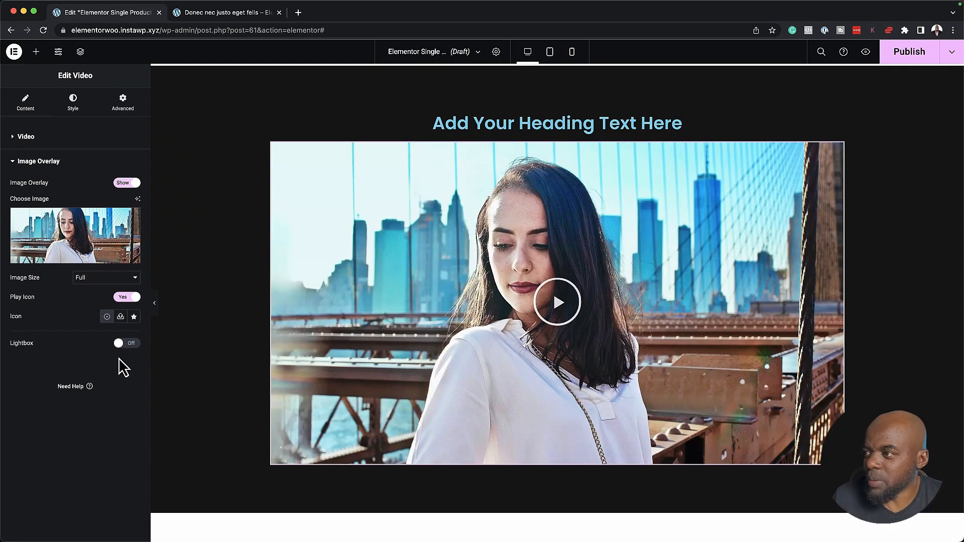
pyautogui.click(75, 101)
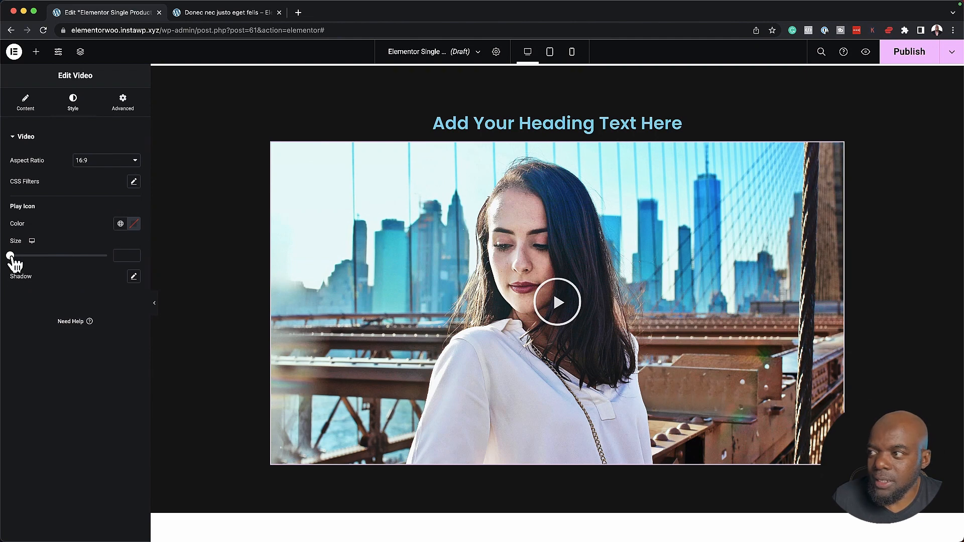
pyautogui.moveTo(10, 255); pyautogui.dragTo(33, 256)
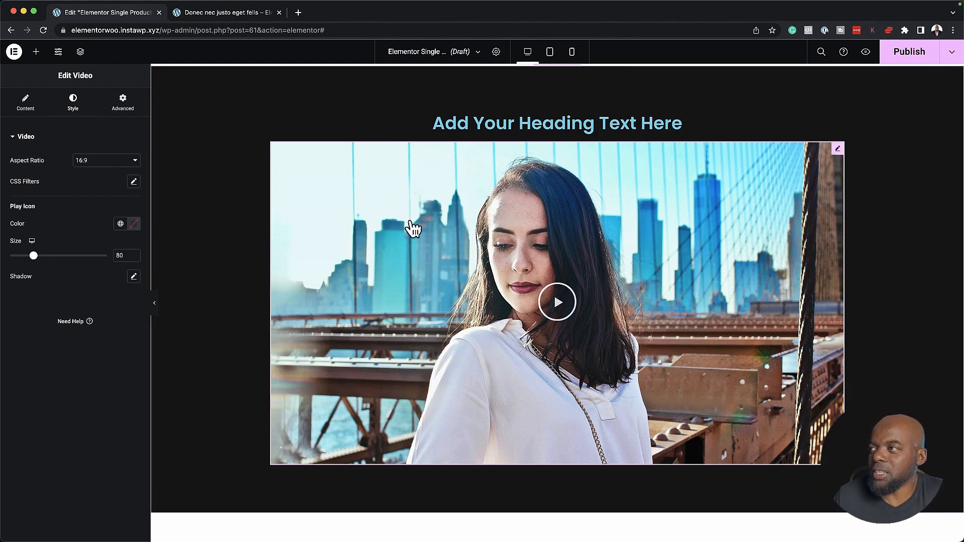
# Replace the placeholder heading text above the video with "DRONE V5"
pyautogui.click(839, 122)
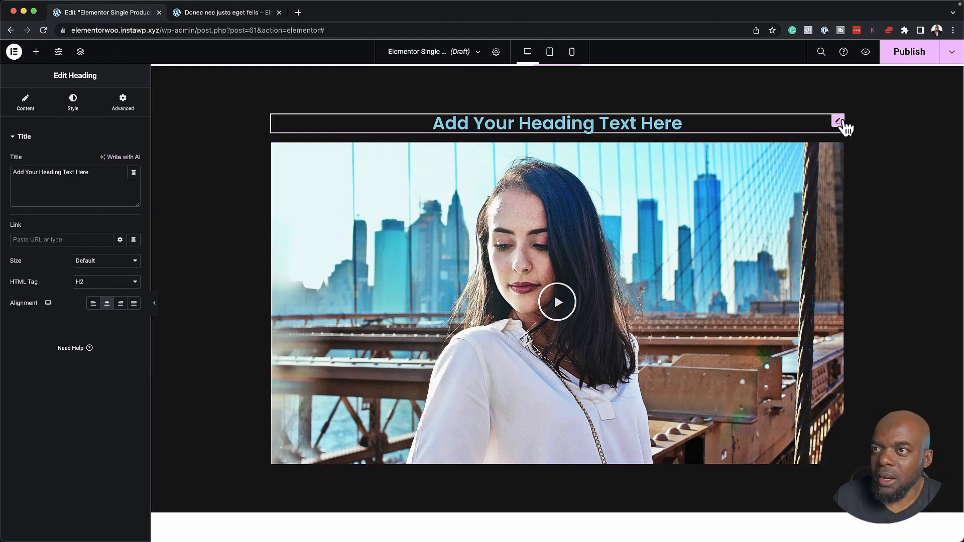
pyautogui.doubleClick(108, 172)
pyautogui.click(109, 171)
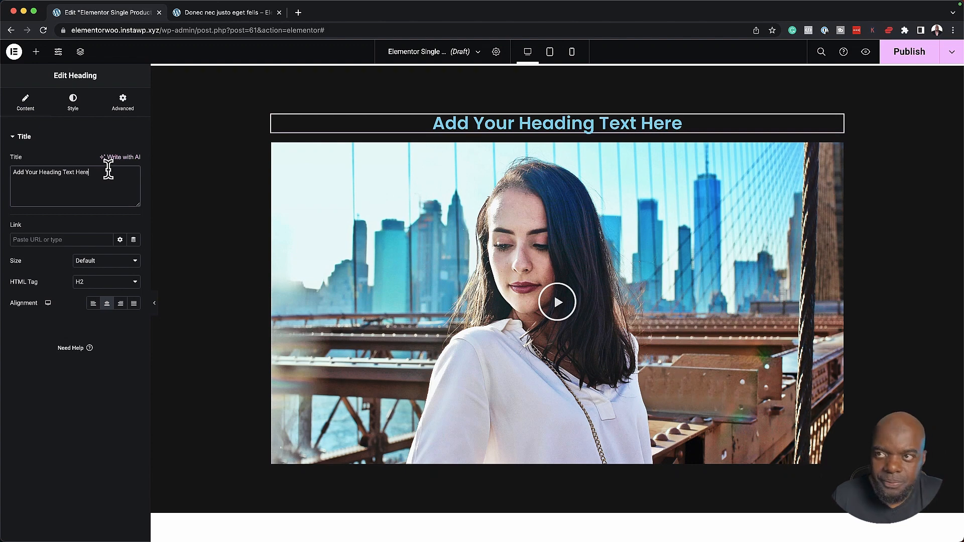
pyautogui.press('super+a')
pyautogui.press('BackSpace')
pyautogui.write('DRONE')
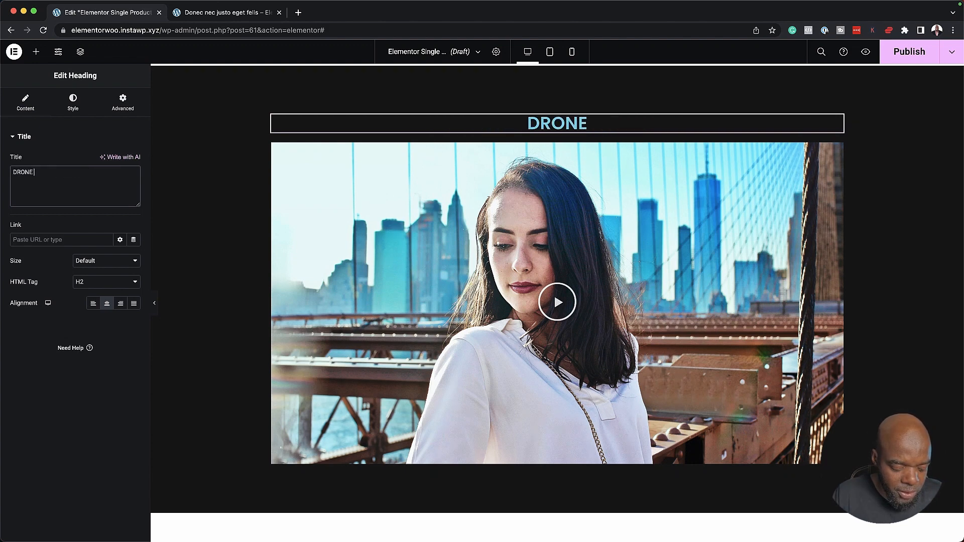
pyautogui.write(' V%')
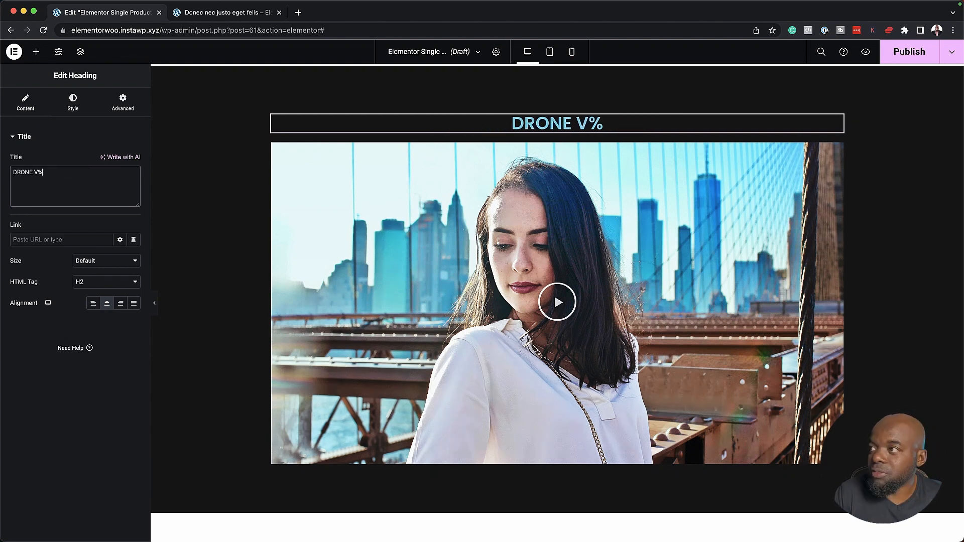
pyautogui.press('BackSpace')
pyautogui.write('5')
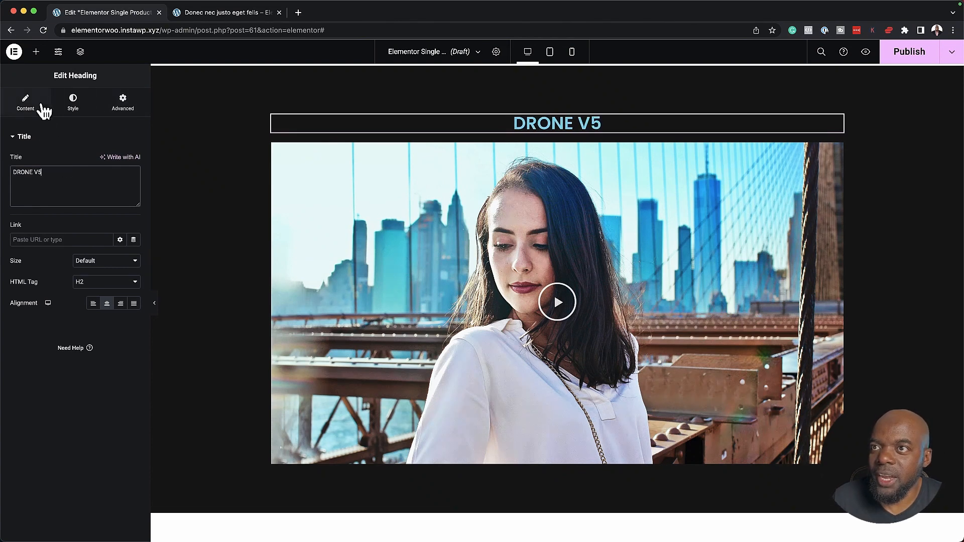
# Change the heading's text color to a medium gray
pyautogui.click(79, 102)
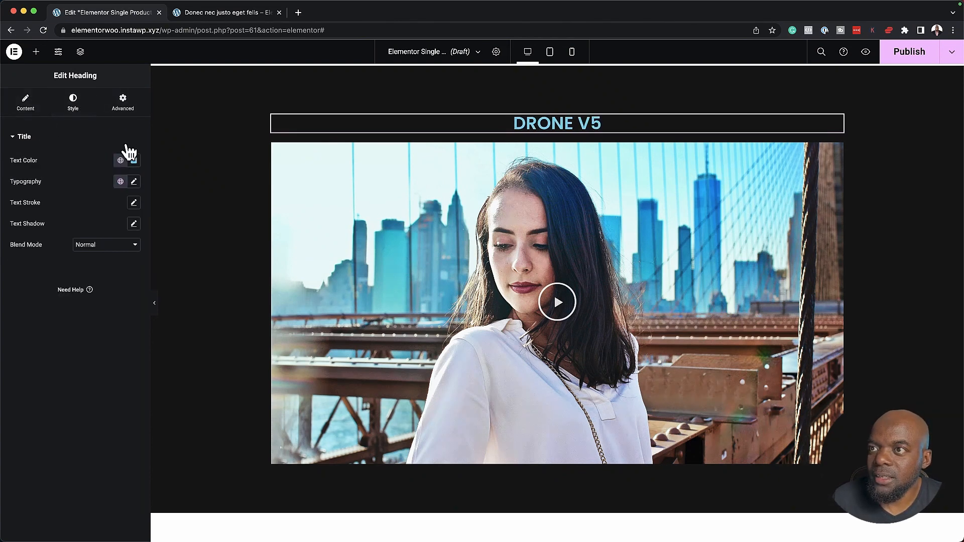
pyautogui.click(132, 160)
pyautogui.moveTo(78, 240)
pyautogui.mouseDown()
pyautogui.moveTo(65, 247)
pyautogui.moveTo(69, 200)
pyautogui.moveTo(57, 229)
pyautogui.mouseUp()
pyautogui.click(113, 179)
# Set the heading's typography to size 2, weight 300 (Light) and 10 px letter spacing
pyautogui.click(134, 181)
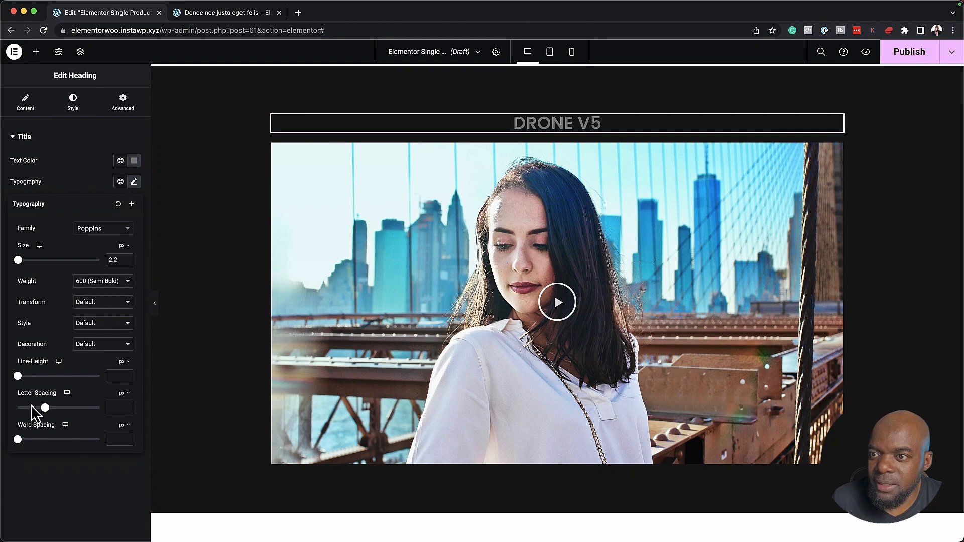
pyautogui.moveTo(45, 408); pyautogui.dragTo(108, 415)
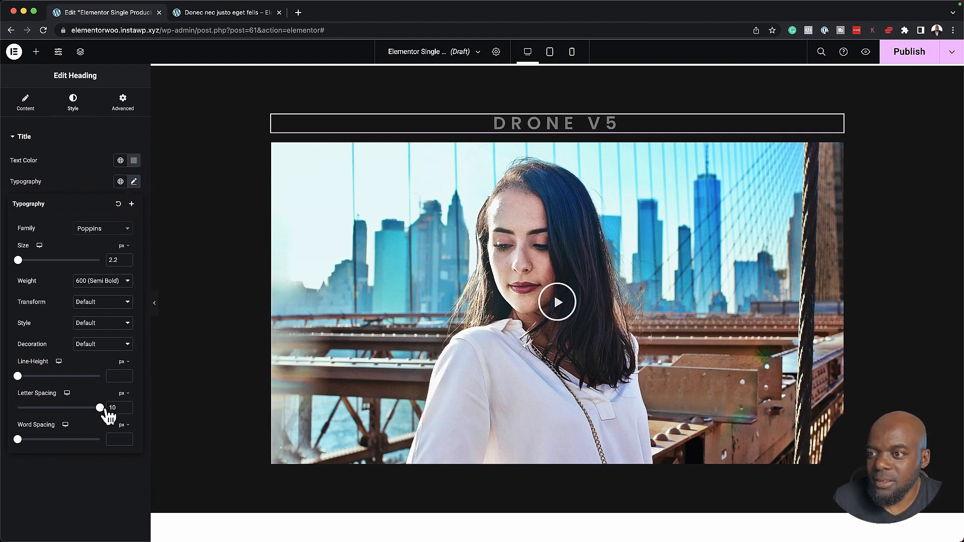
pyautogui.scroll(3, 298, 319)
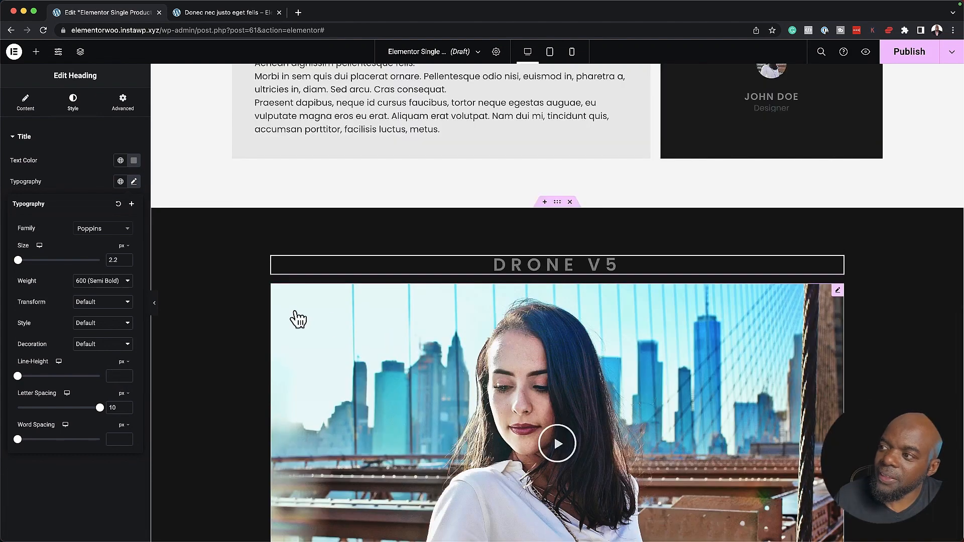
pyautogui.click(126, 262)
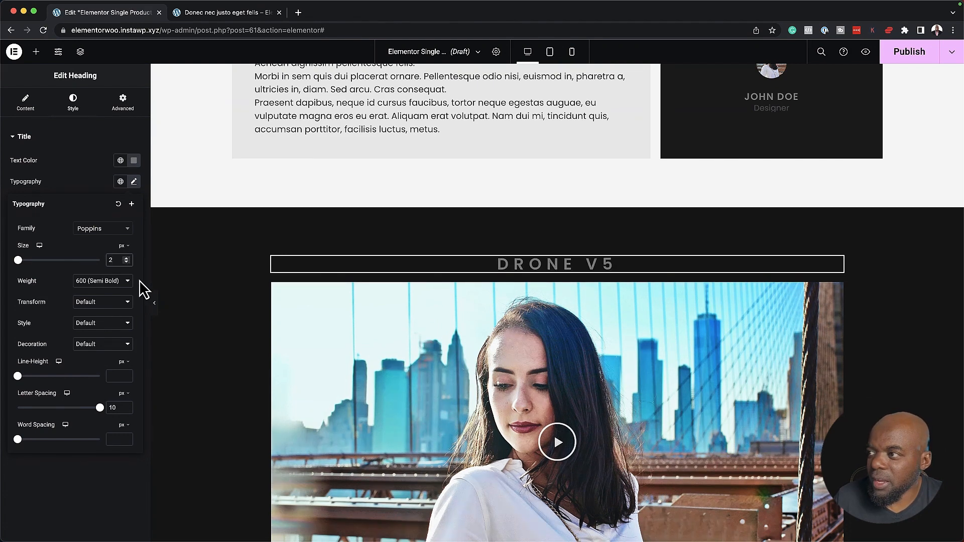
pyautogui.click(126, 281)
pyautogui.click(122, 255)
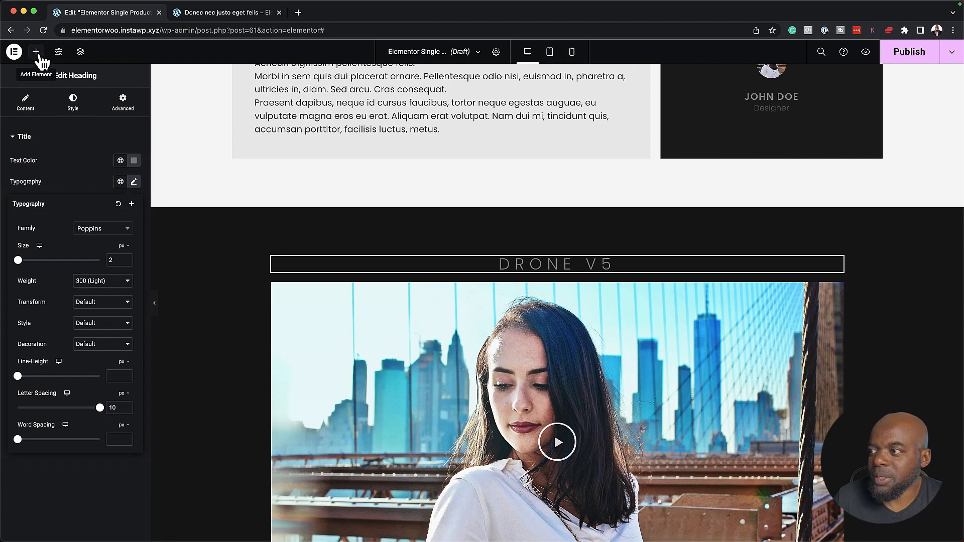
# Find the Text Editor widget and place it between the heading and the video
pyautogui.click(36, 51)
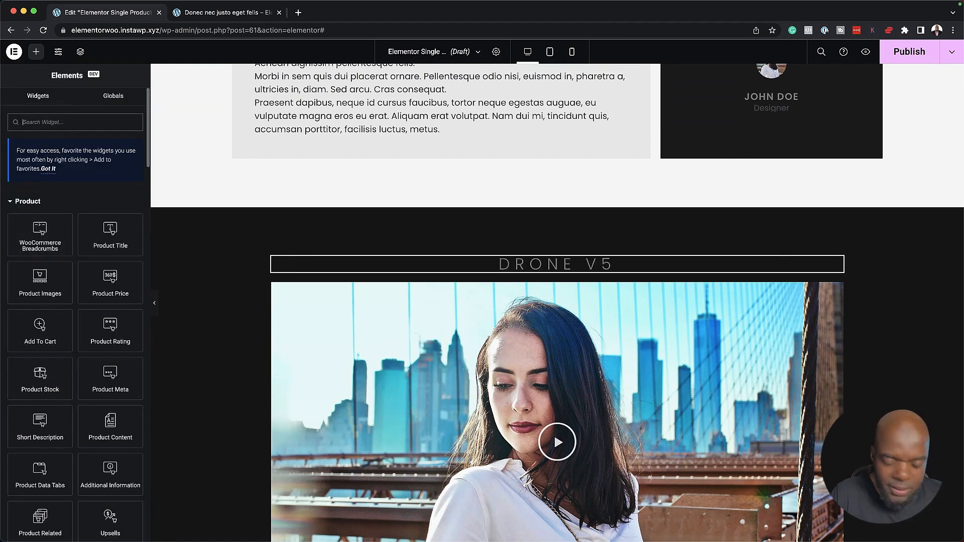
pyautogui.write('text')
pyautogui.moveTo(111, 205); pyautogui.dragTo(597, 268)
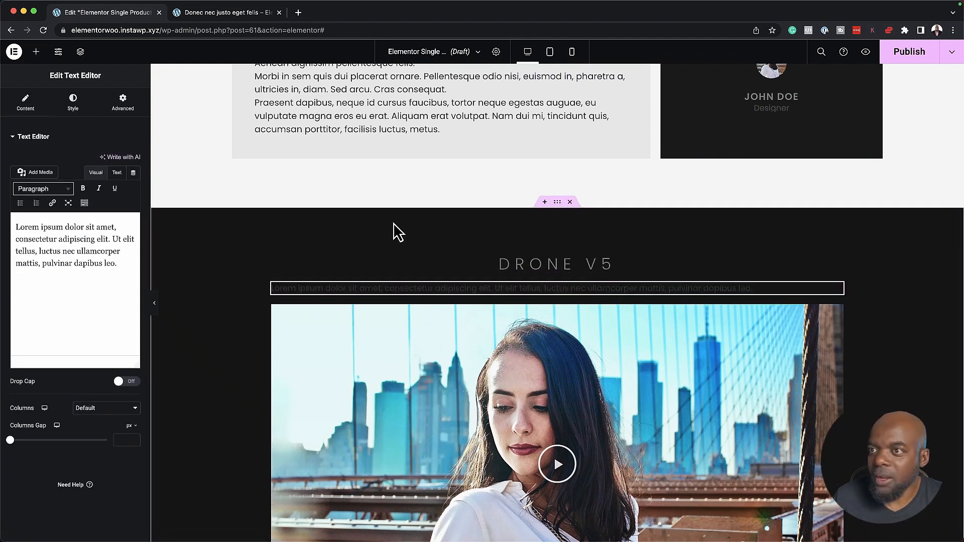
# Center-align the paragraph below the heading and set its text color to #6D6D6D
pyautogui.click(90, 111)
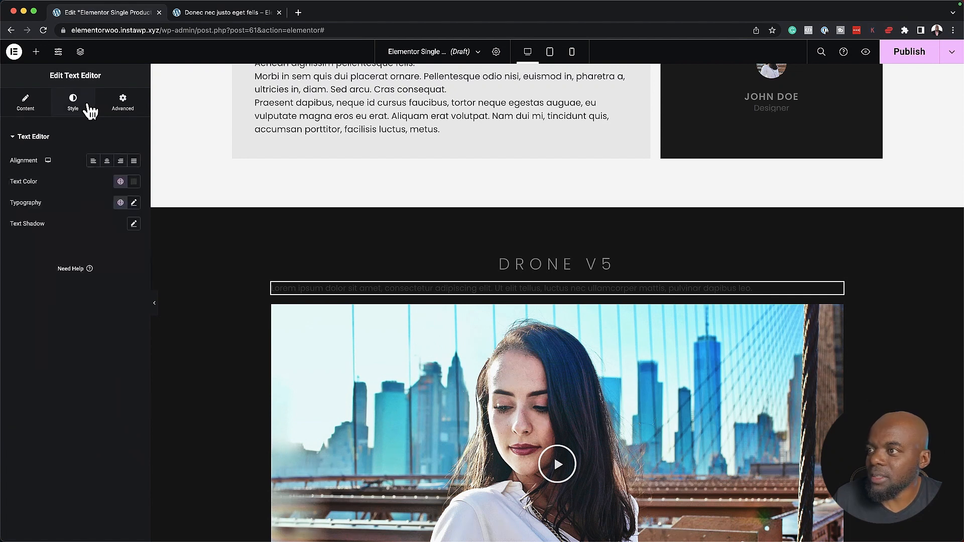
pyautogui.click(107, 161)
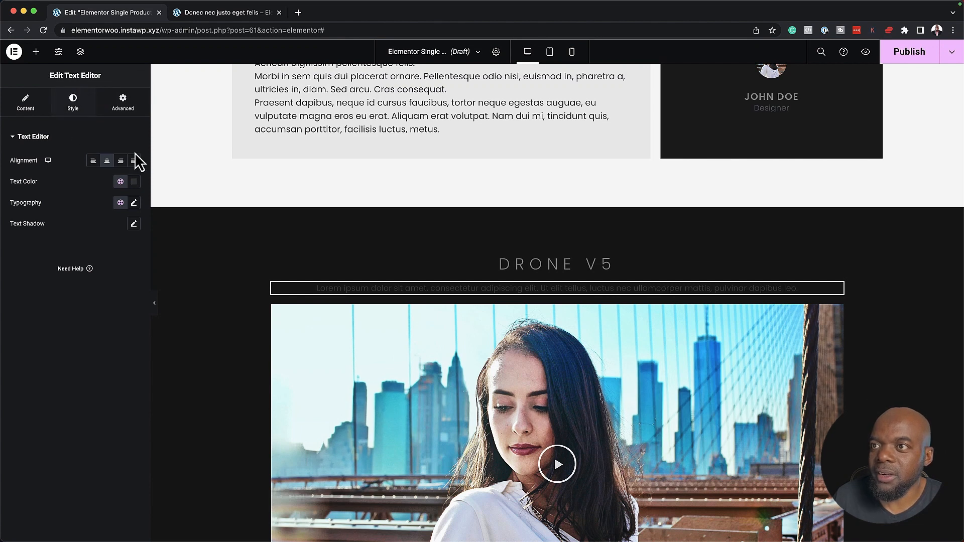
pyautogui.click(133, 184)
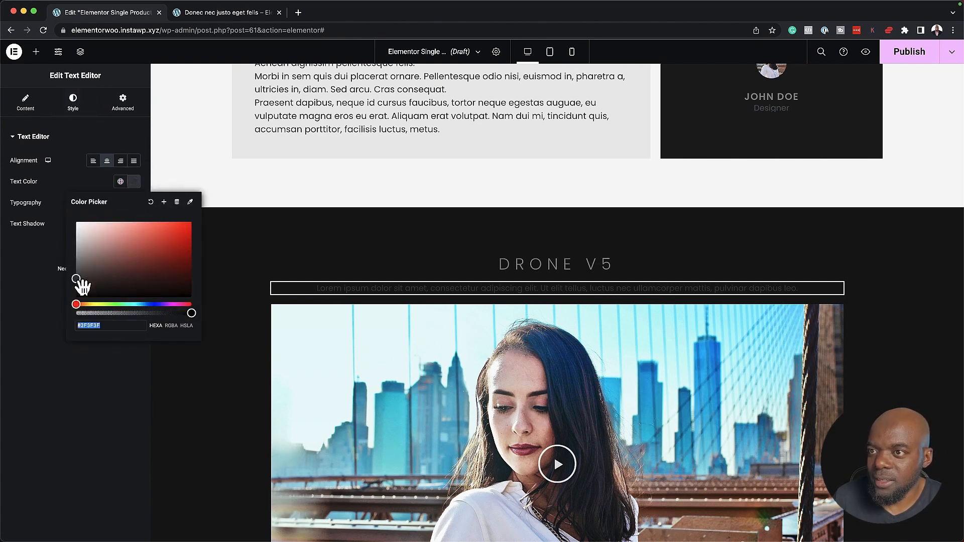
pyautogui.moveTo(80, 277)
pyautogui.mouseDown()
pyautogui.moveTo(85, 251)
pyautogui.moveTo(76, 266)
pyautogui.mouseUp()
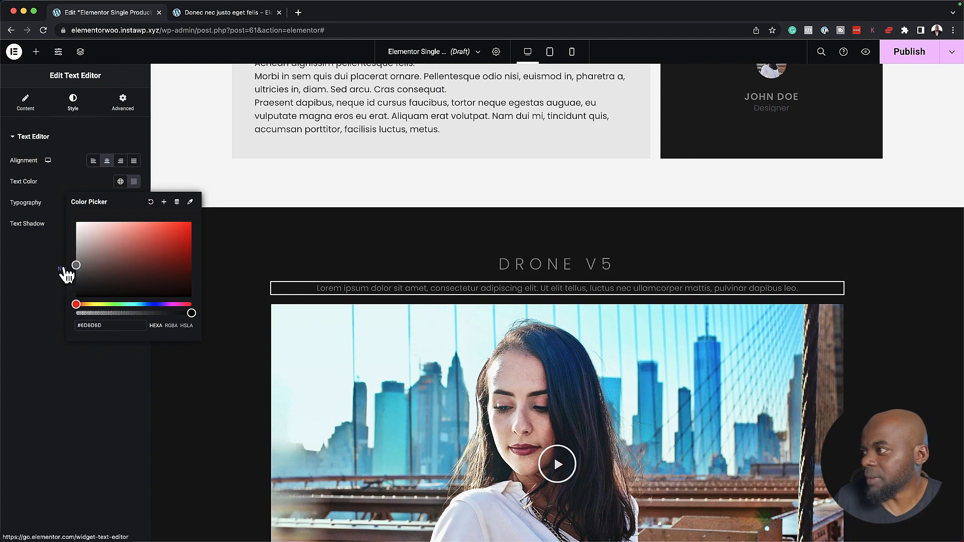
pyautogui.click(47, 301)
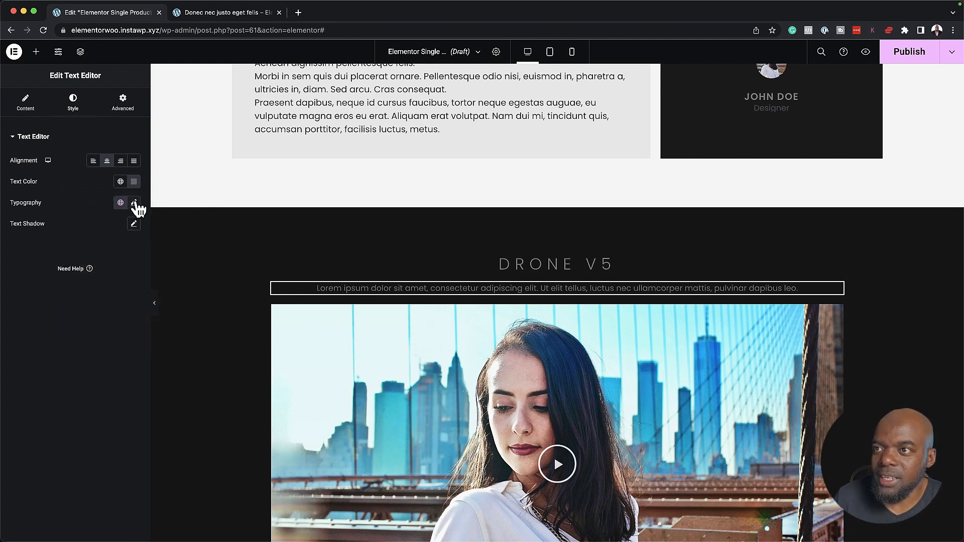
# Increase the font size of the centered paragraph in its typography settings
pyautogui.click(135, 204)
pyautogui.click(123, 280)
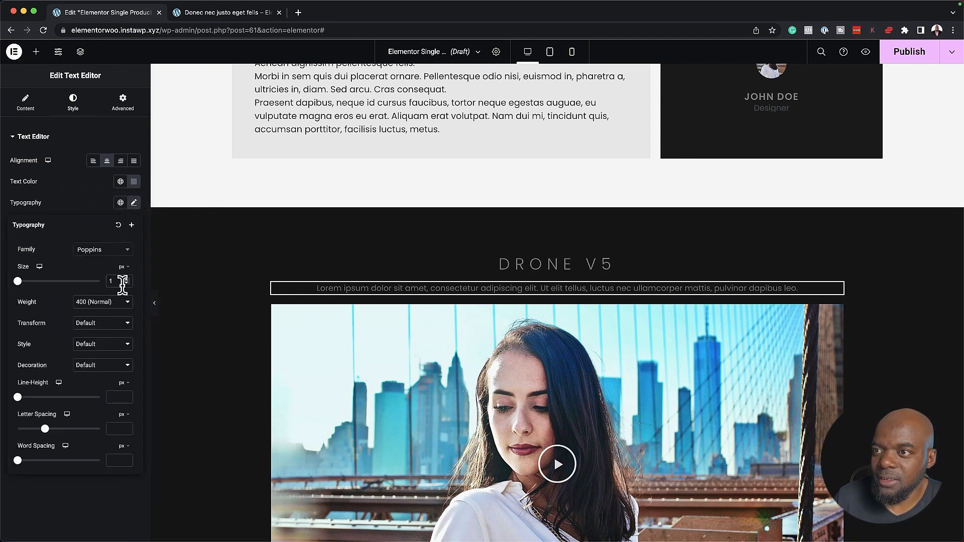
pyautogui.click(121, 280)
# Give the paragraph below the DRONE V5 heading a custom width of 71% and center the widget within its container
pyautogui.click(123, 100)
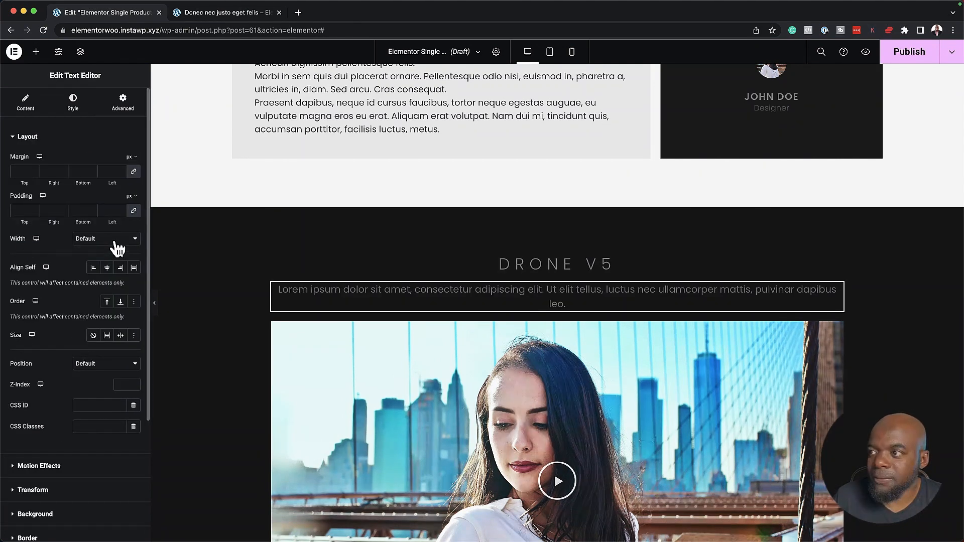
pyautogui.click(113, 238)
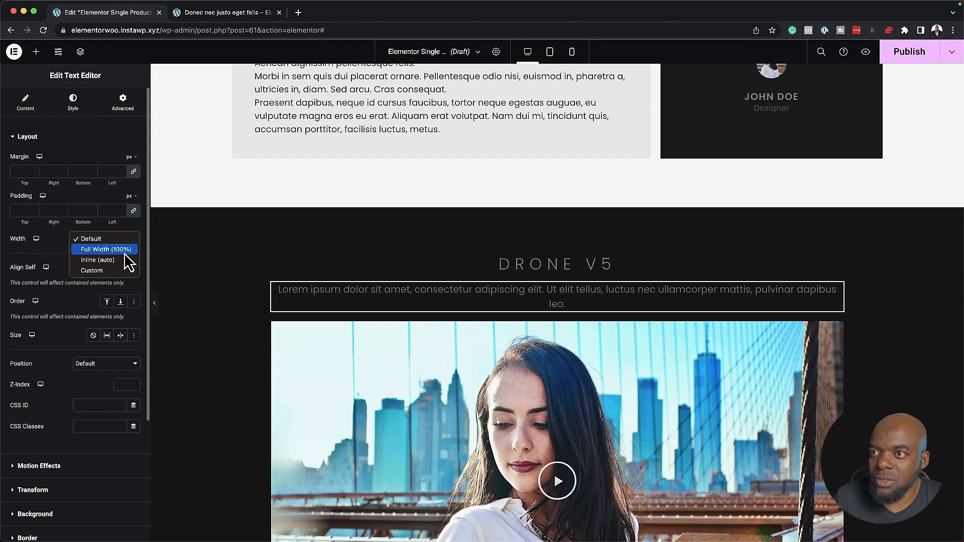
pyautogui.click(115, 271)
pyautogui.moveTo(86, 275)
pyautogui.mouseDown()
pyautogui.moveTo(16, 274)
pyautogui.moveTo(79, 275)
pyautogui.mouseUp()
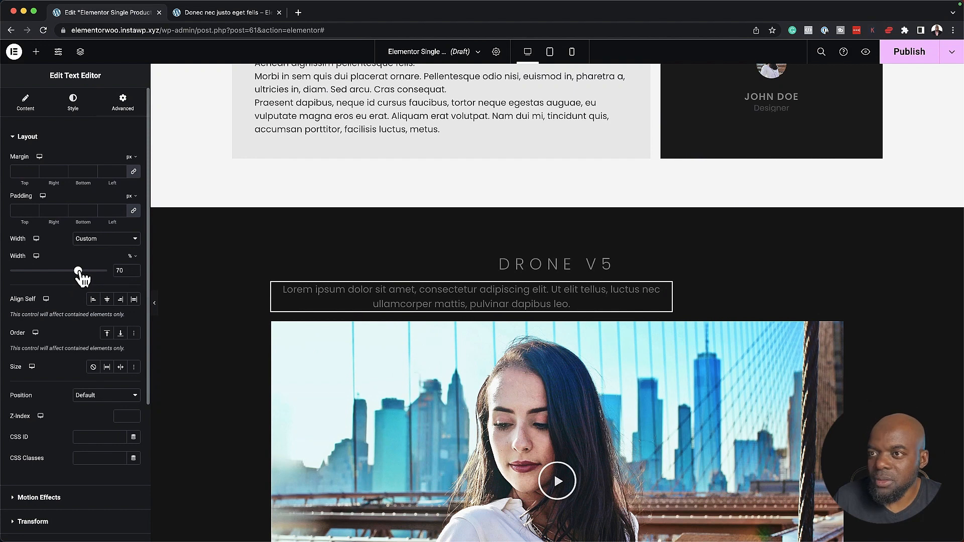
pyautogui.moveTo(78, 275); pyautogui.dragTo(80, 274)
pyautogui.click(107, 300)
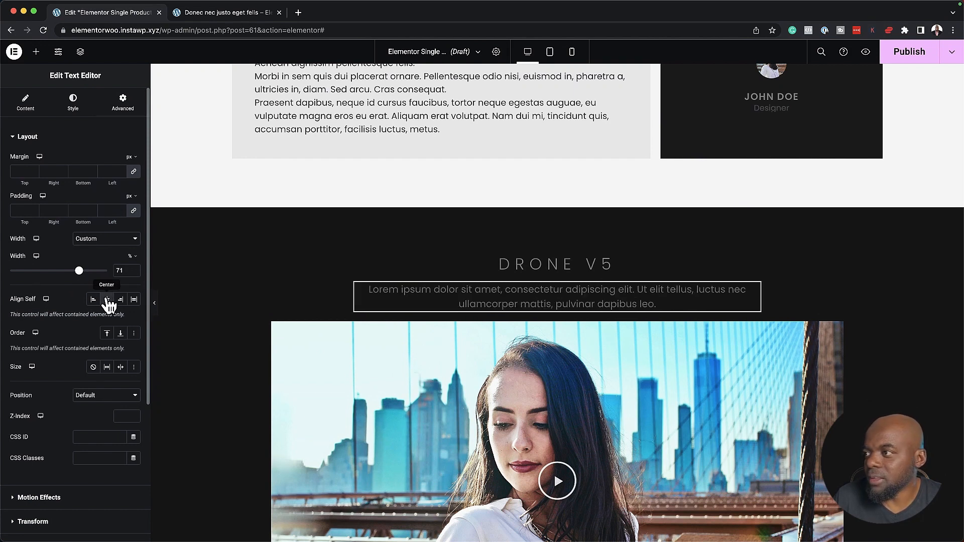
# Review the whole template layout, from the video section through the tabs and testimonial up to the hero banner
pyautogui.scroll(-1, 251, 391)
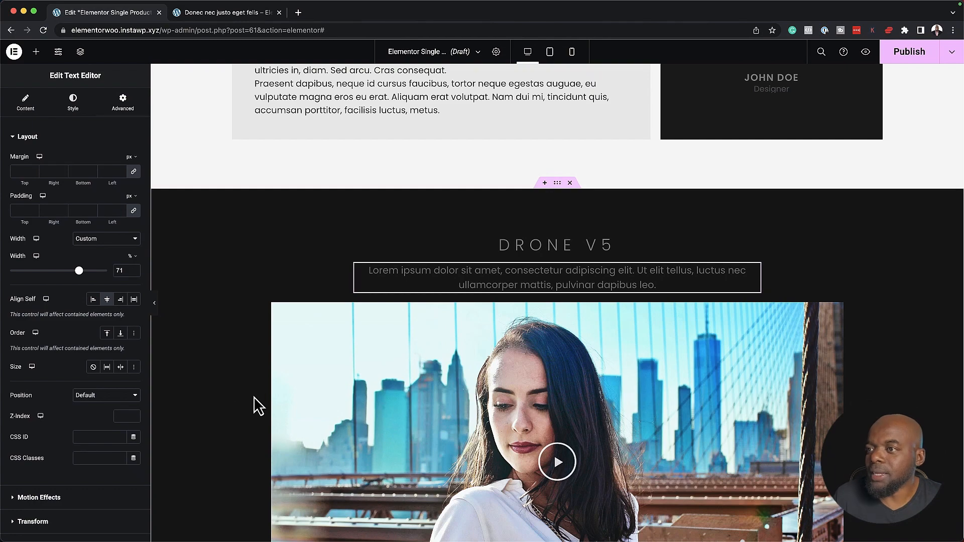
pyautogui.scroll(-4, 250, 425)
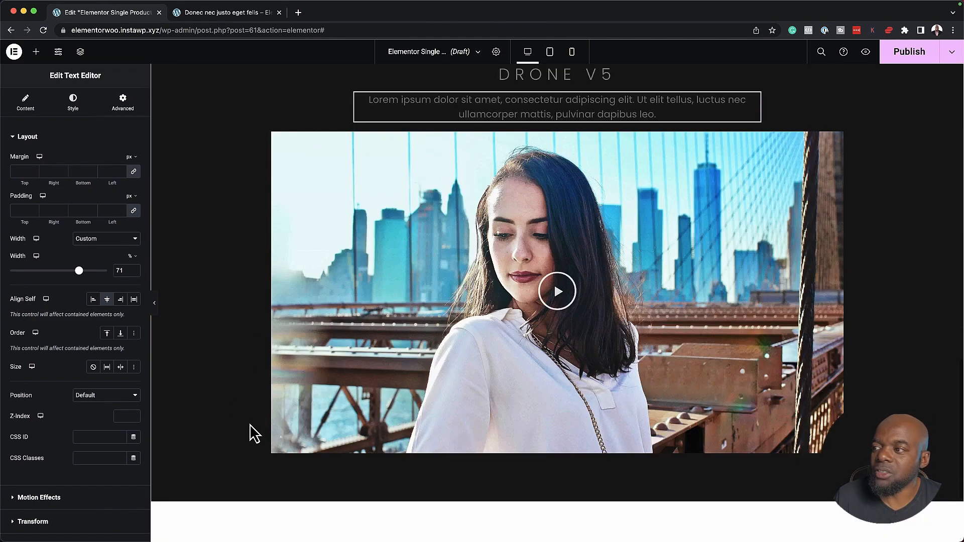
pyautogui.scroll(6, 250, 424)
pyautogui.scroll(2, 251, 422)
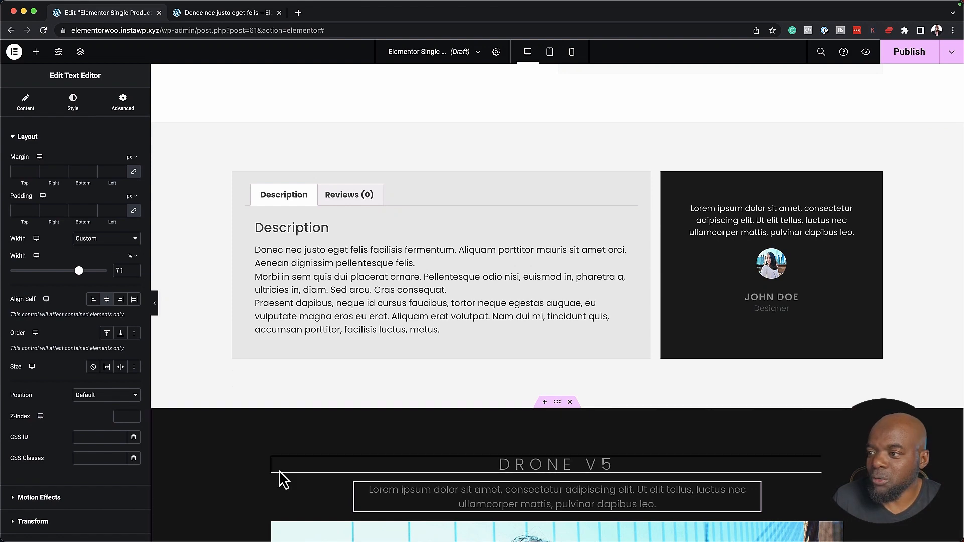
pyautogui.scroll(-3, 281, 477)
pyautogui.scroll(-3, 284, 477)
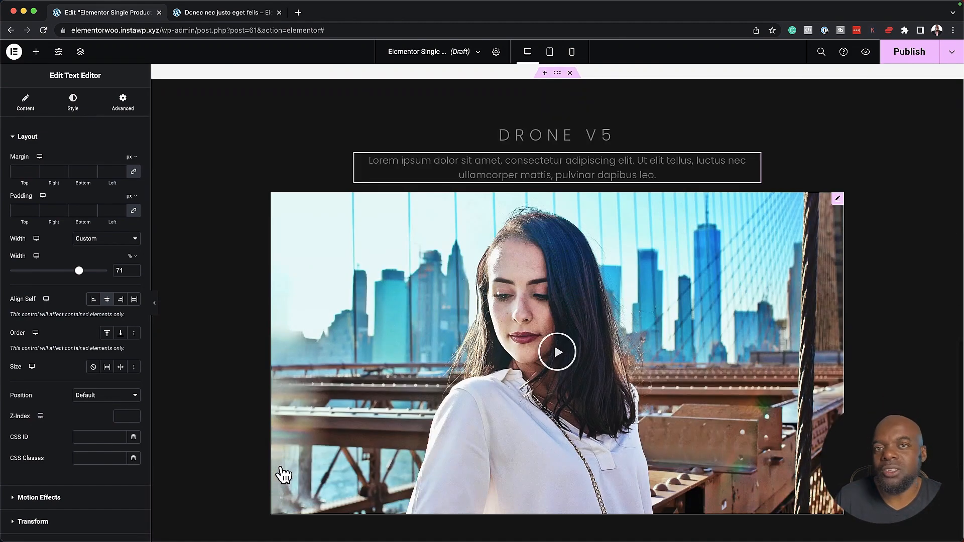
pyautogui.scroll(6, 283, 474)
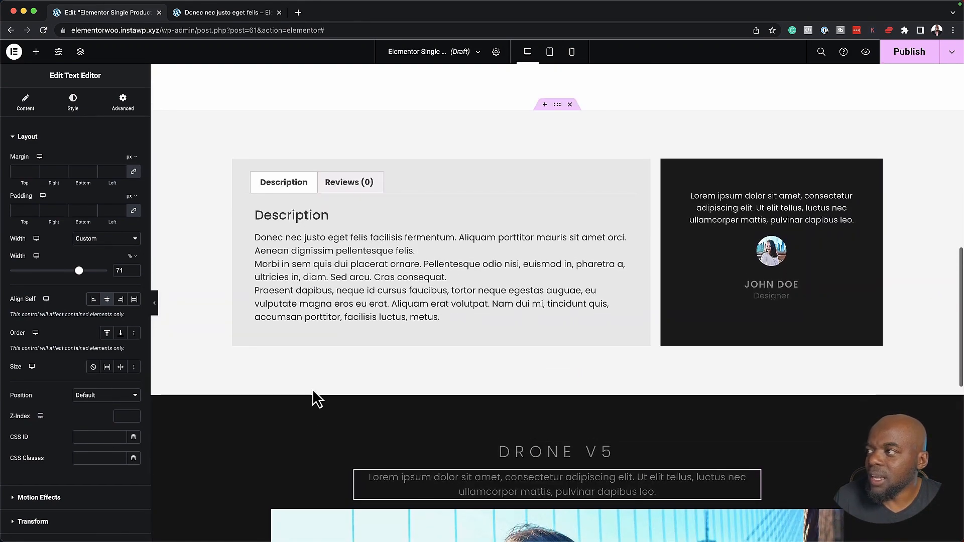
pyautogui.scroll(8, 485, 300)
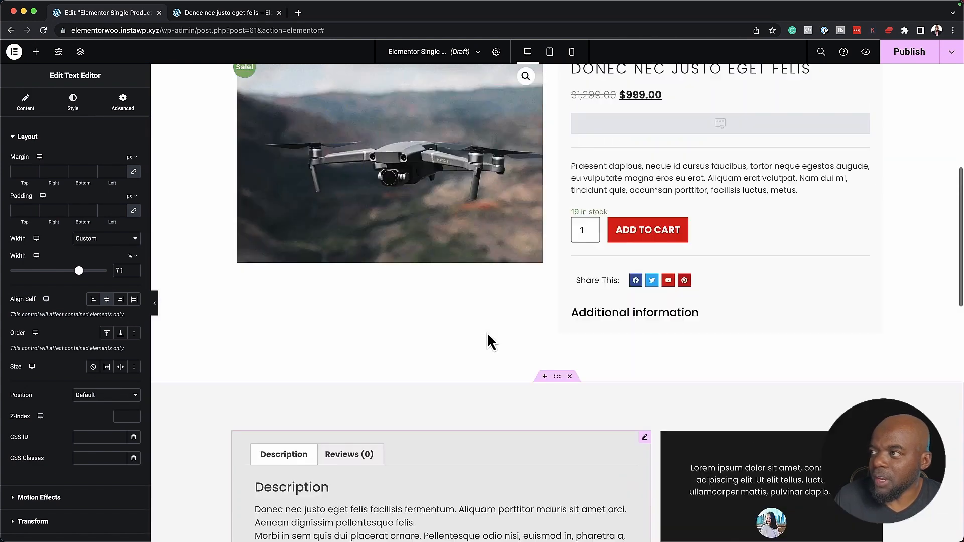
pyautogui.scroll(2, 484, 337)
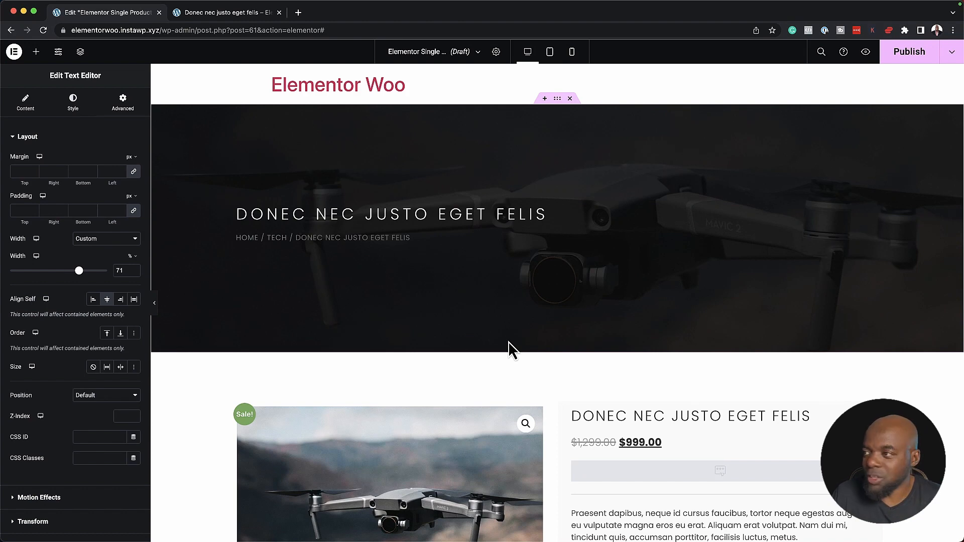
# Publish the template with a display condition that includes all Products
pyautogui.click(913, 52)
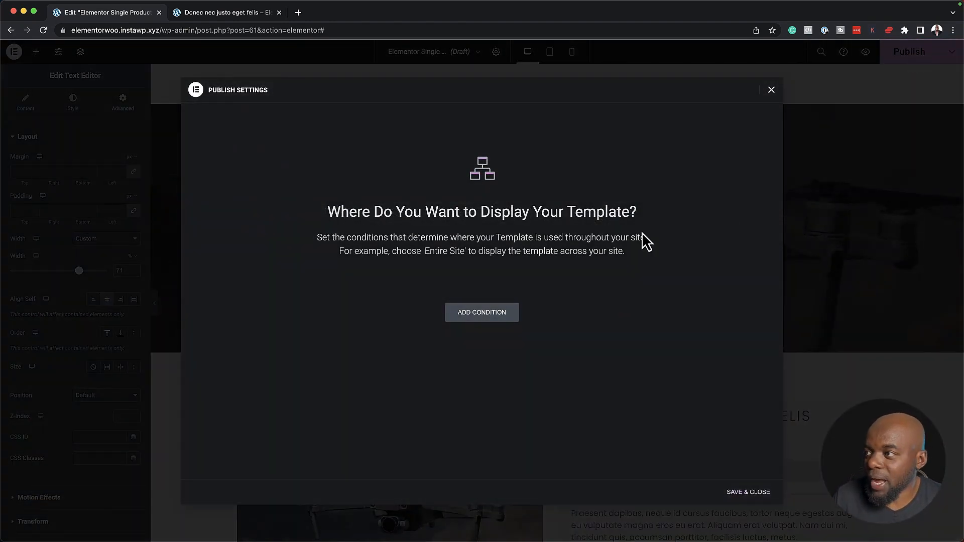
pyautogui.click(492, 318)
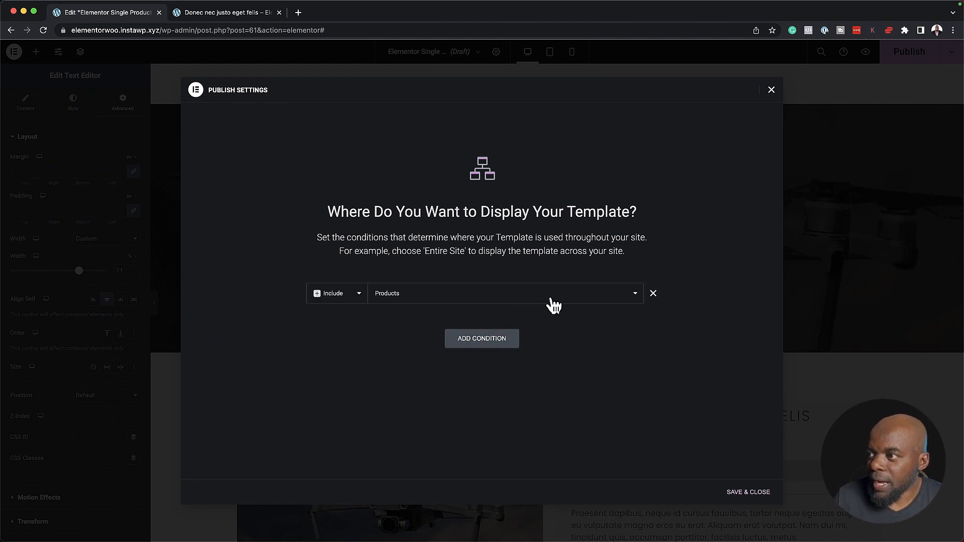
pyautogui.click(531, 297)
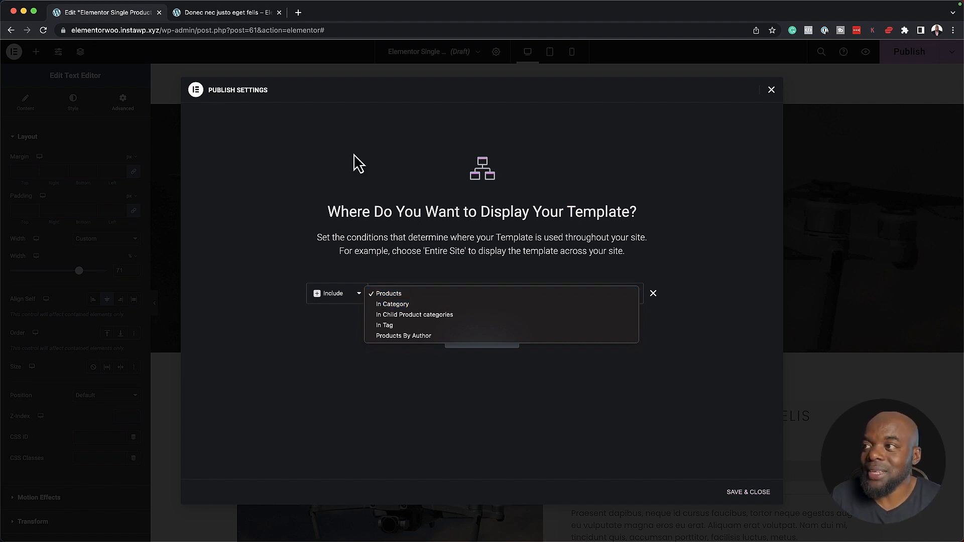
pyautogui.click(412, 294)
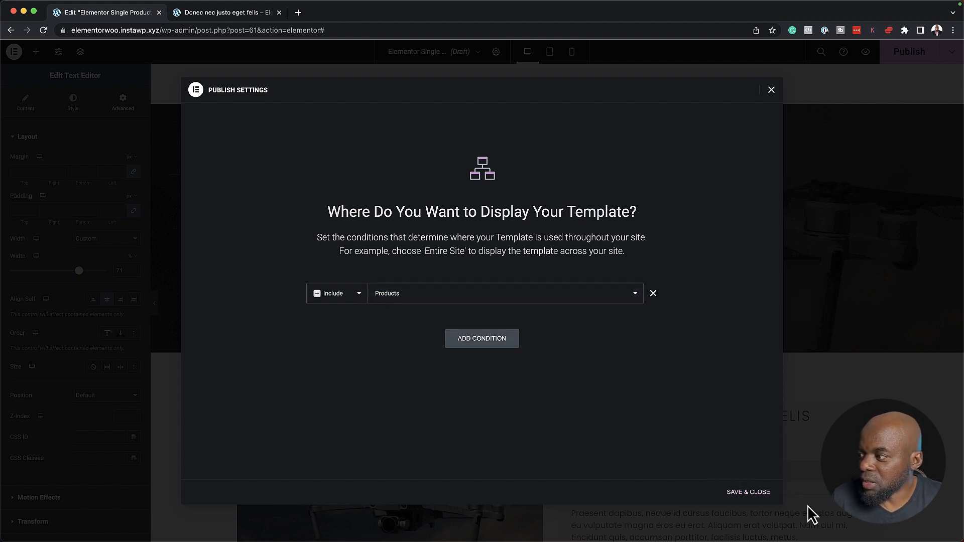
pyautogui.click(763, 495)
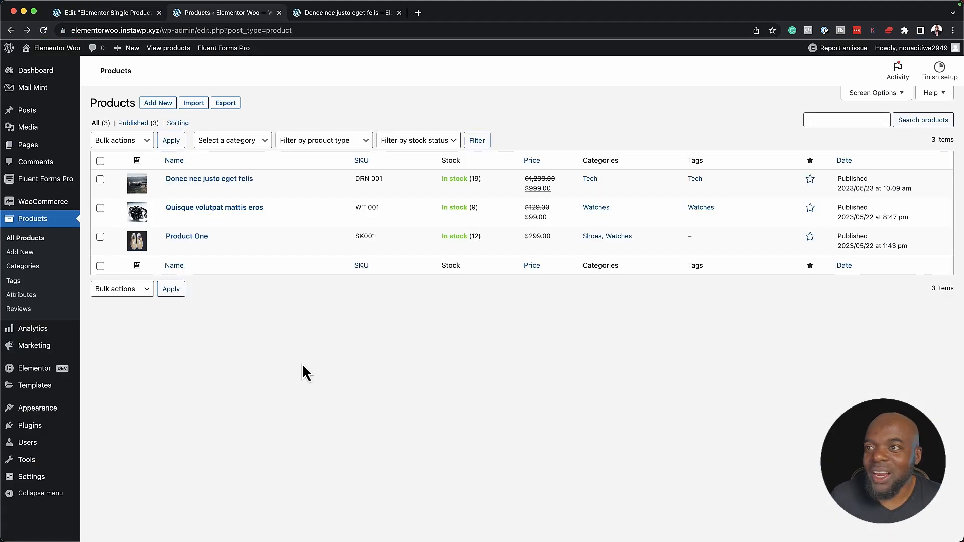
# View the Quisque volutpat mattis eros product on the live site and examine its hero banner and product details
pyautogui.moveTo(240, 211)
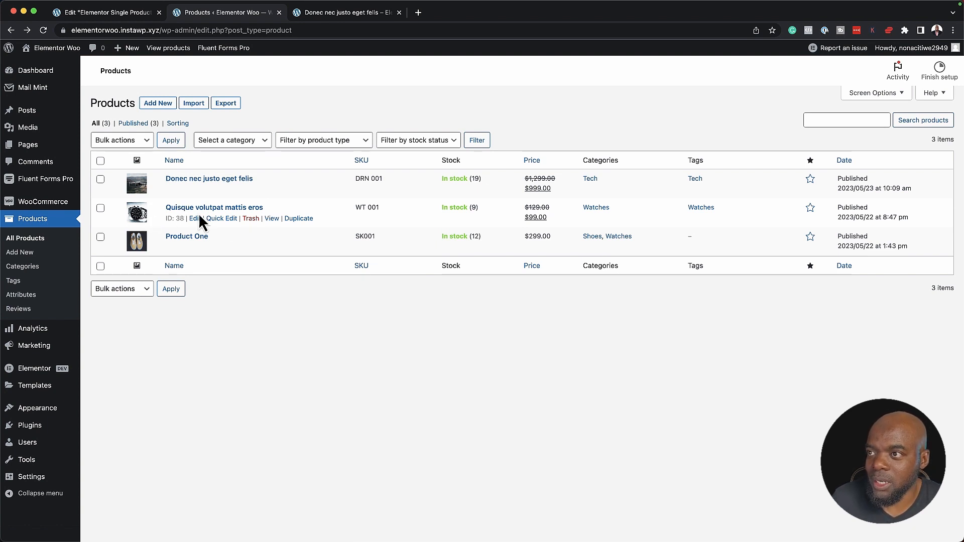
pyautogui.click(274, 220)
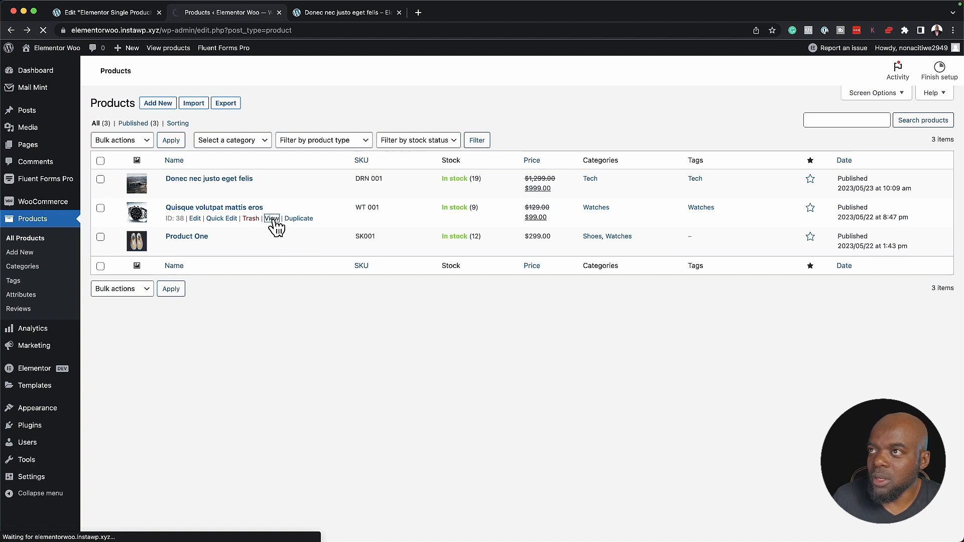
pyautogui.scroll(-1, 139, 359)
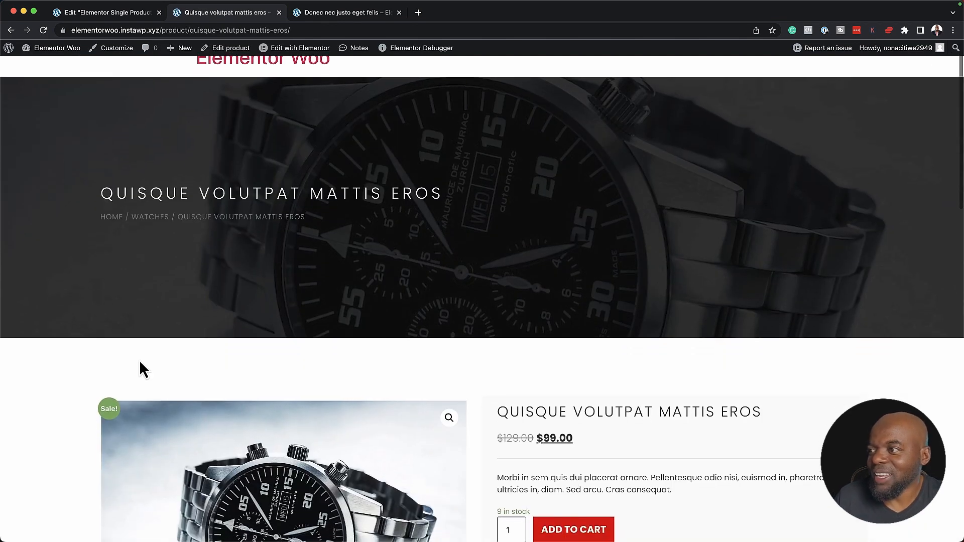
pyautogui.scroll(1, 469, 309)
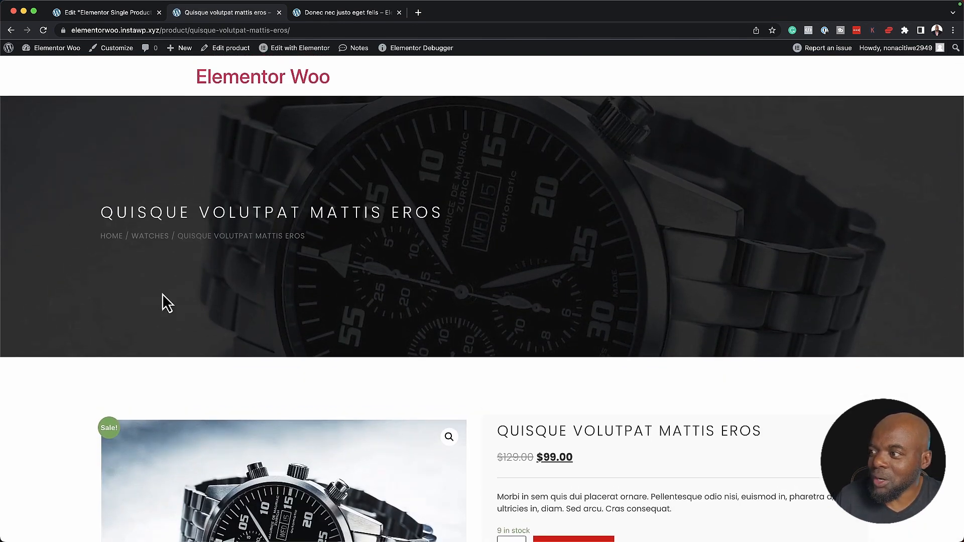
pyautogui.scroll(-5, 80, 312)
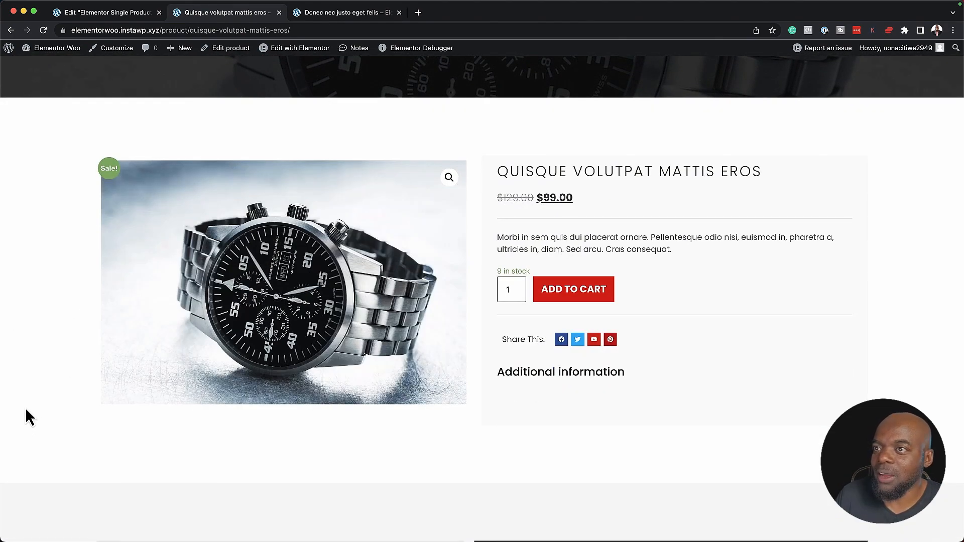
pyautogui.scroll(5, 43, 311)
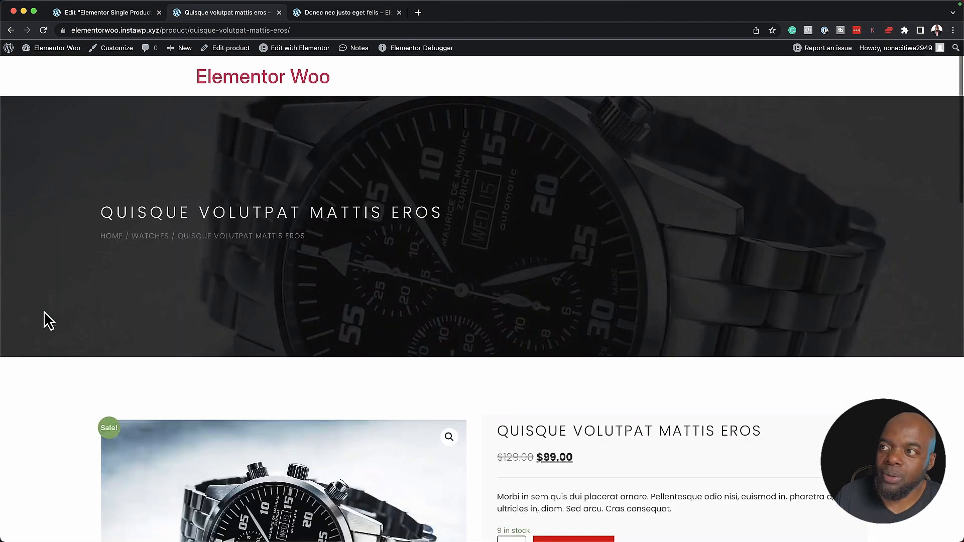
pyautogui.scroll(-3, 44, 311)
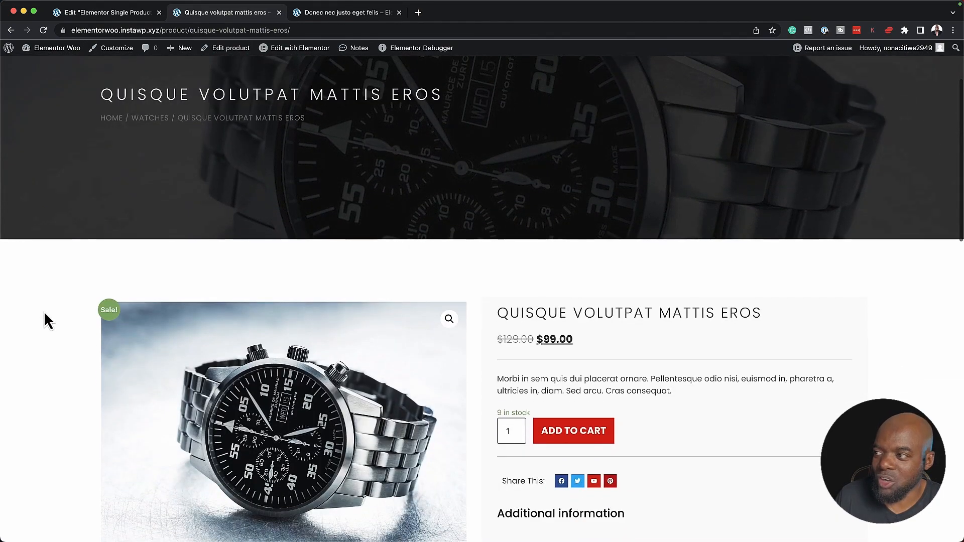
pyautogui.scroll(3, 43, 311)
pyautogui.scroll(-8, 44, 312)
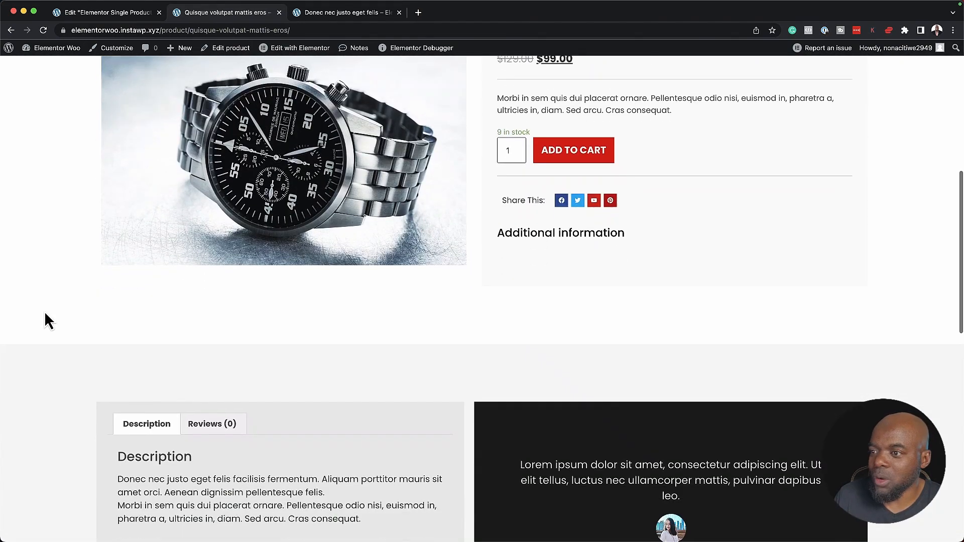
pyautogui.scroll(8, 44, 316)
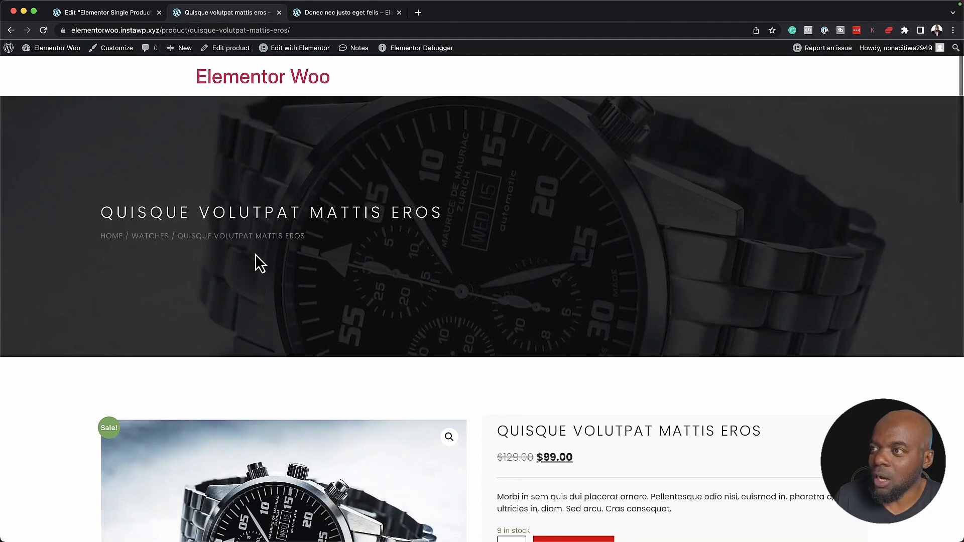
# Examine the description tabs, testimonial and video section on the live watch product page
pyautogui.scroll(-10, 50, 413)
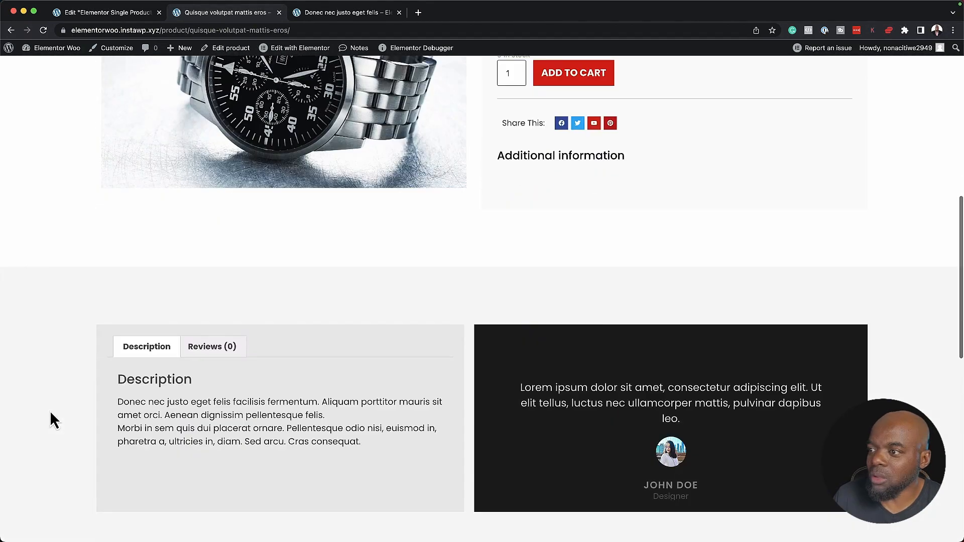
pyautogui.scroll(-2, 49, 410)
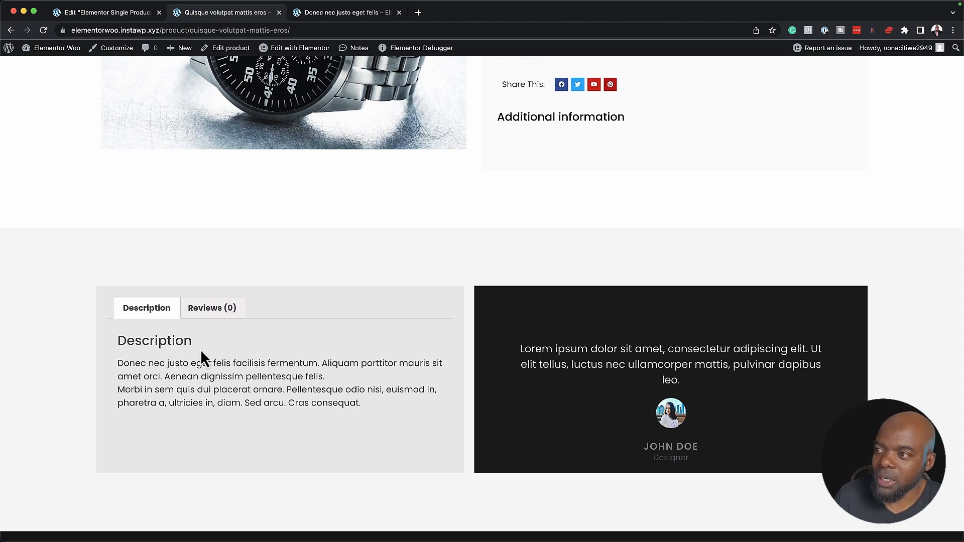
pyautogui.scroll(-7, 188, 352)
pyautogui.scroll(-4, 185, 350)
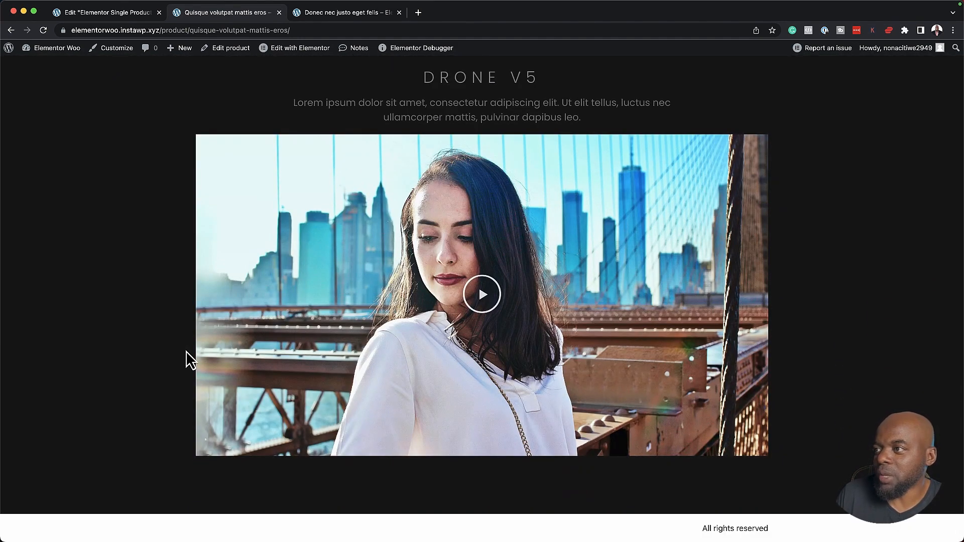
pyautogui.scroll(11, 186, 351)
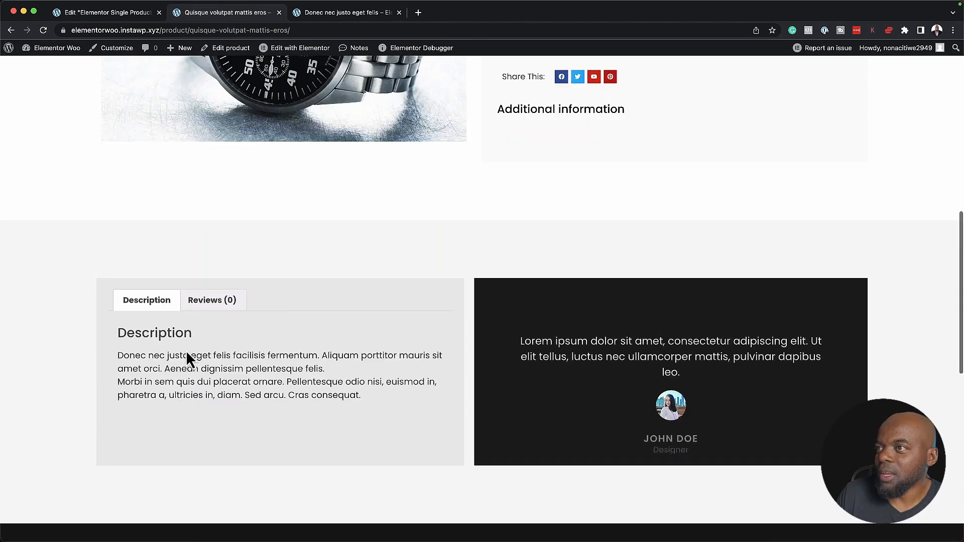
pyautogui.scroll(13, 186, 351)
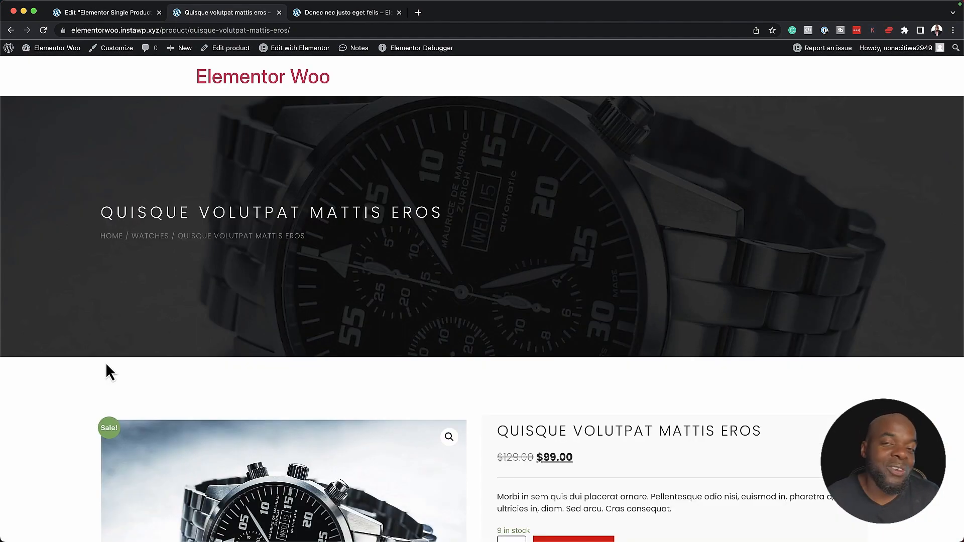